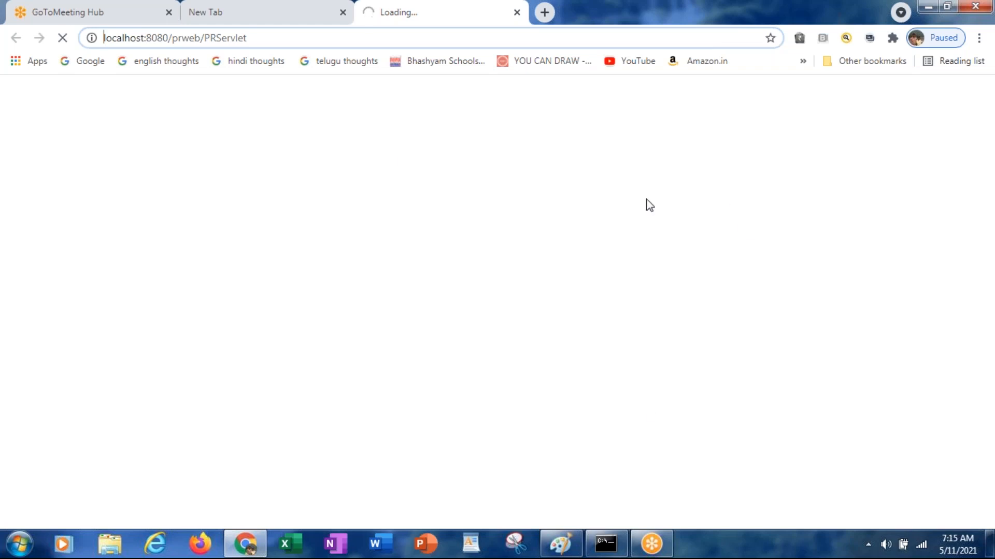
Step: Check the Pega Platform 8.5.1 Startup console output while the PRServlet page is loading
{"action": "left_click", "coordinate": [605, 551]}
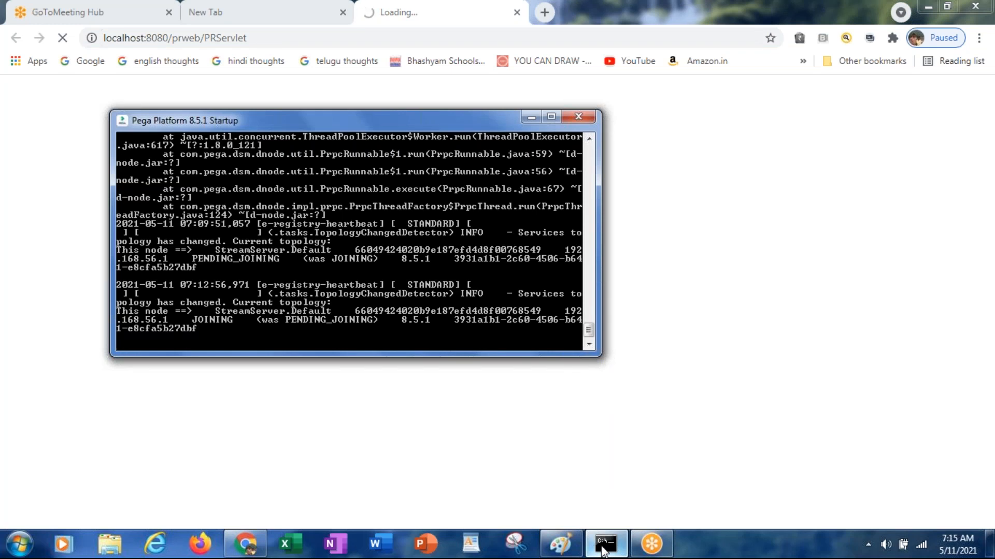
{"action": "left_click", "coordinate": [604, 551]}
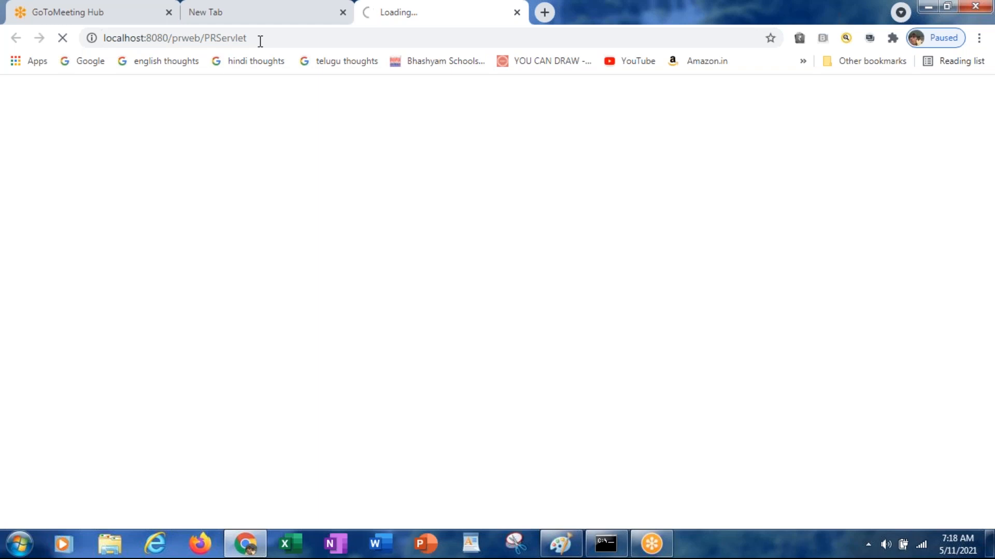
{"action": "left_click", "coordinate": [612, 553]}
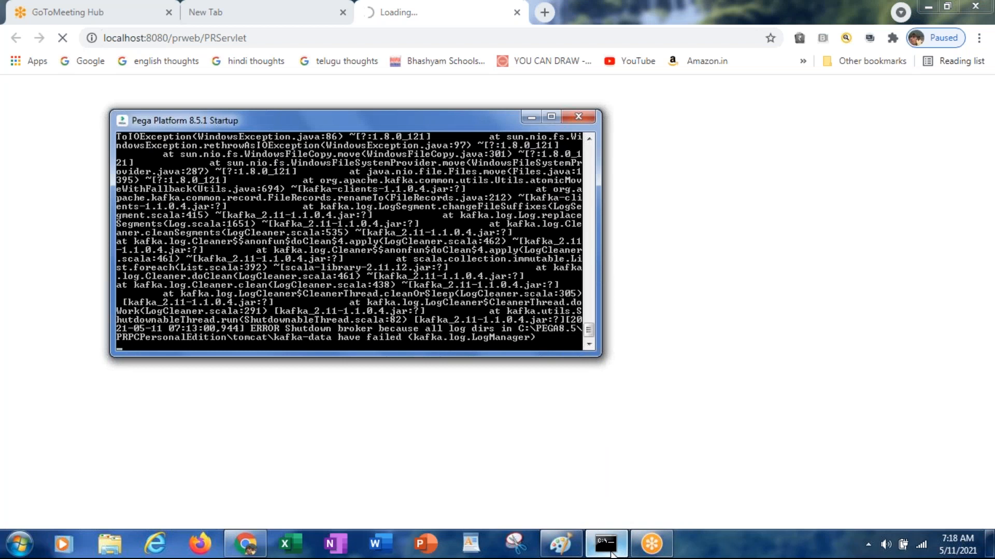
Step: Delete all contents of the folder C:\PEGA8.5\PRPCPersonalEdition\tomcat\kafka-data
{"action": "key", "text": "super+d"}
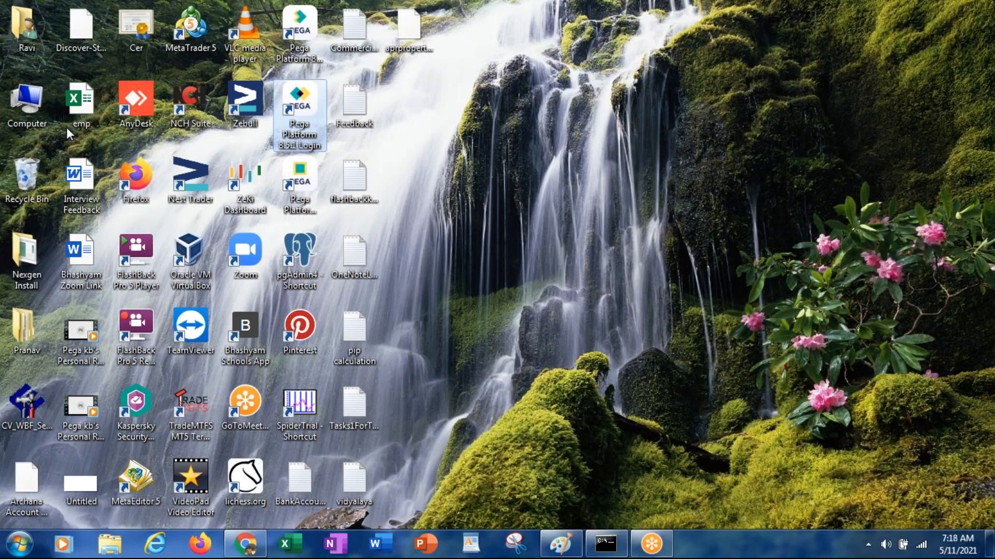
{"action": "double_click", "coordinate": [34, 101]}
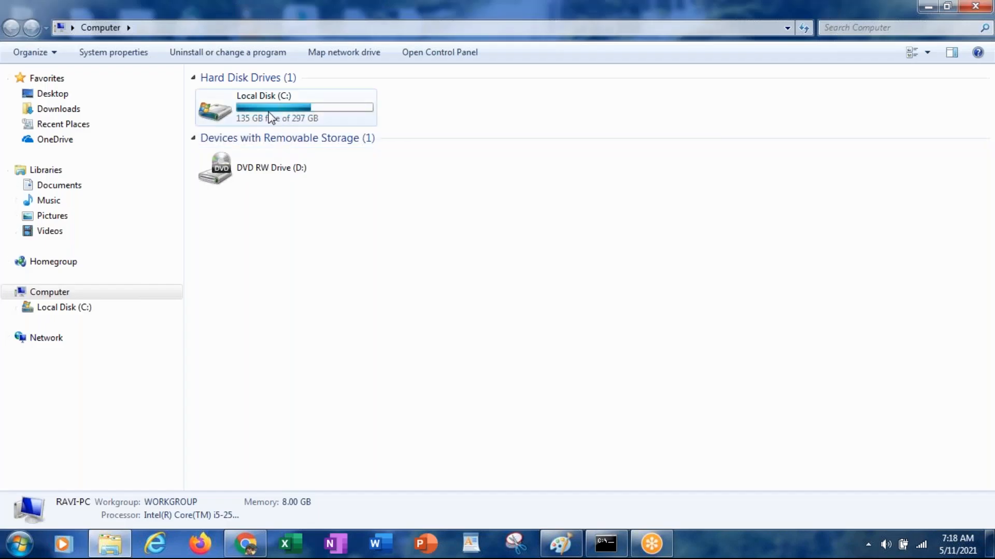
{"action": "left_click", "coordinate": [270, 117]}
{"action": "double_click", "coordinate": [269, 117]}
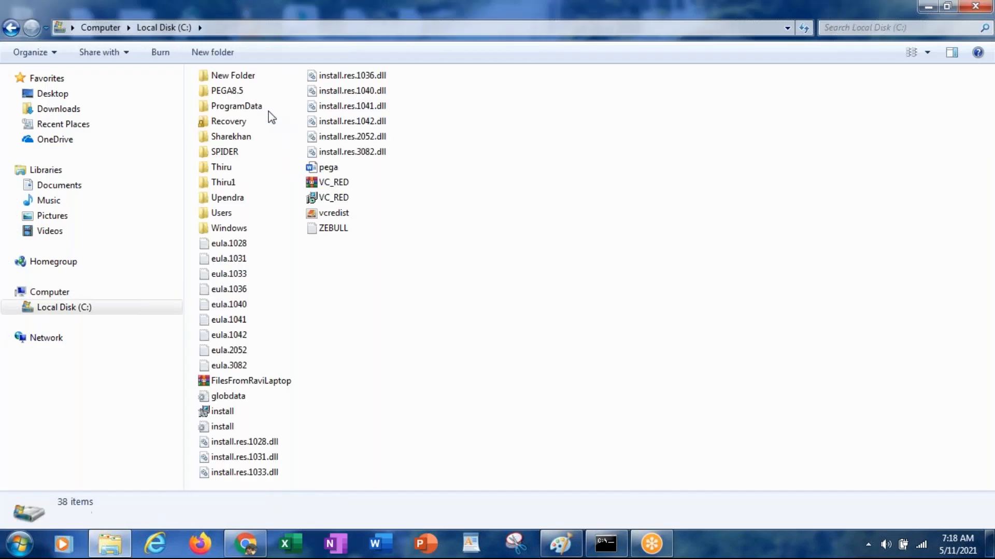
{"action": "double_click", "coordinate": [228, 92]}
{"action": "double_click", "coordinate": [227, 91]}
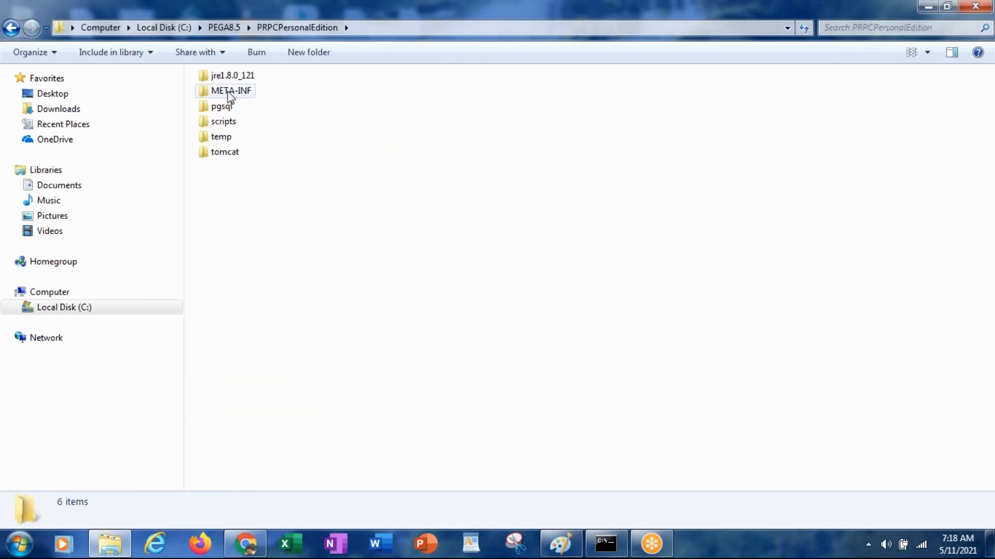
{"action": "left_click", "coordinate": [233, 155]}
{"action": "double_click", "coordinate": [234, 155]}
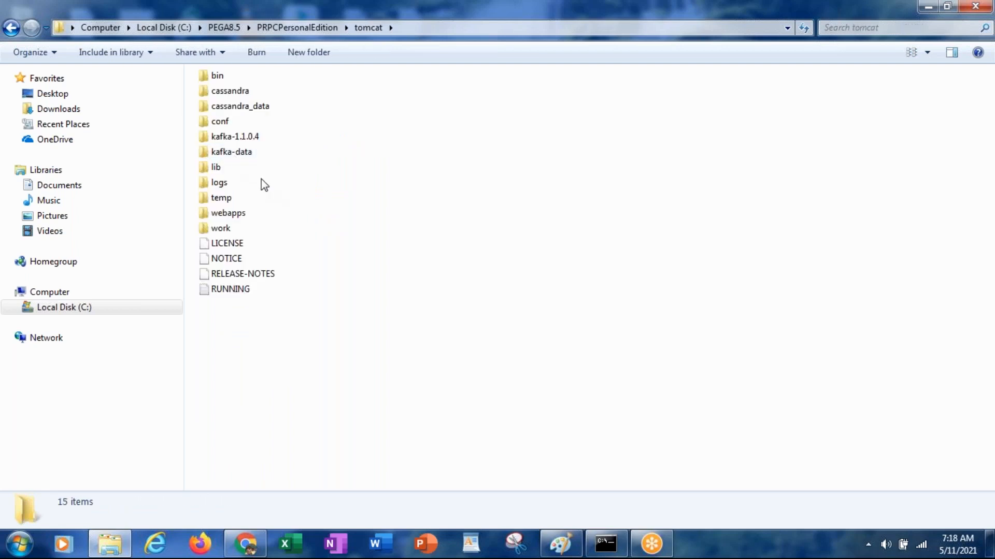
{"action": "double_click", "coordinate": [237, 154]}
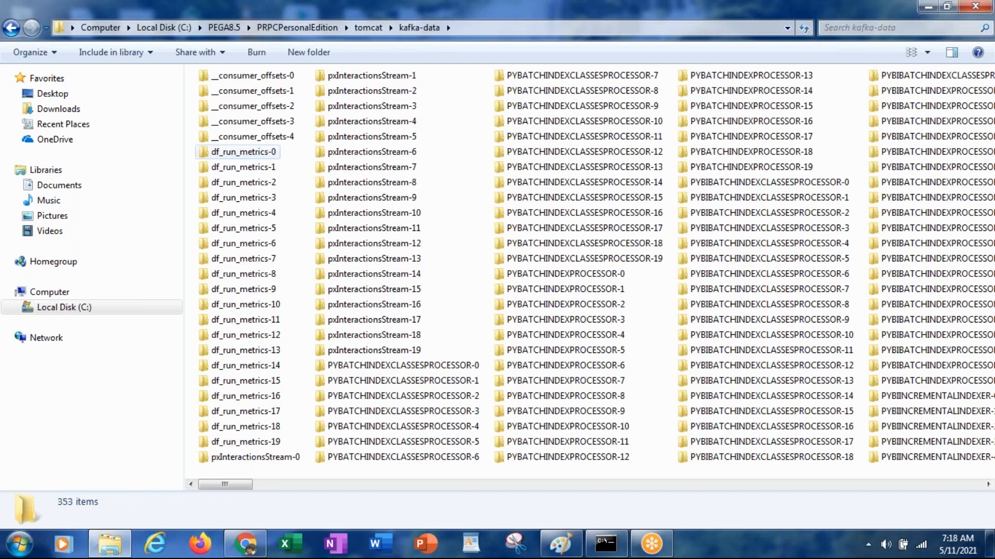
{"action": "key", "text": "ctrl+a"}
{"action": "key", "text": "Delete"}
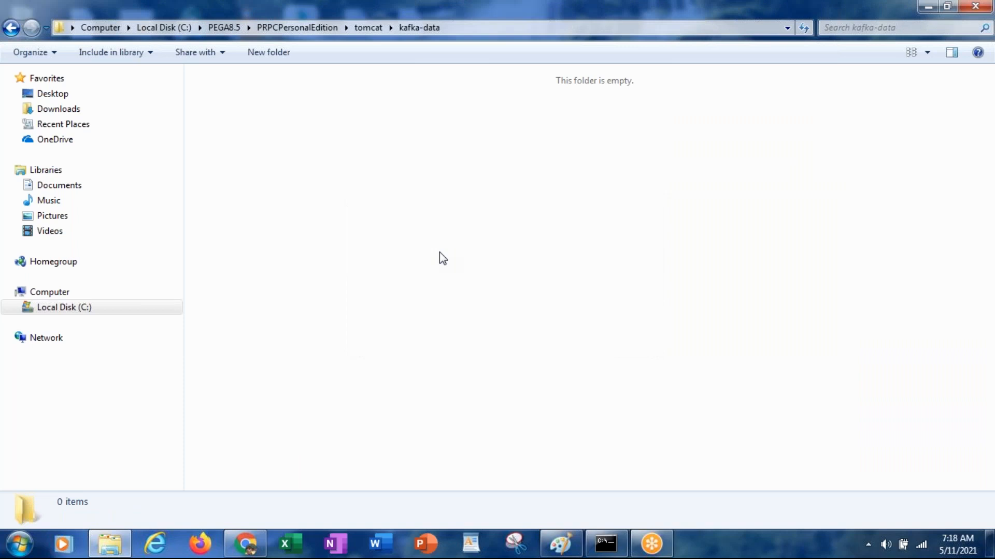
Step: Return to the browser and reload localhost:8080/prweb/PRServlet
{"action": "key", "text": "alt+Tab"}
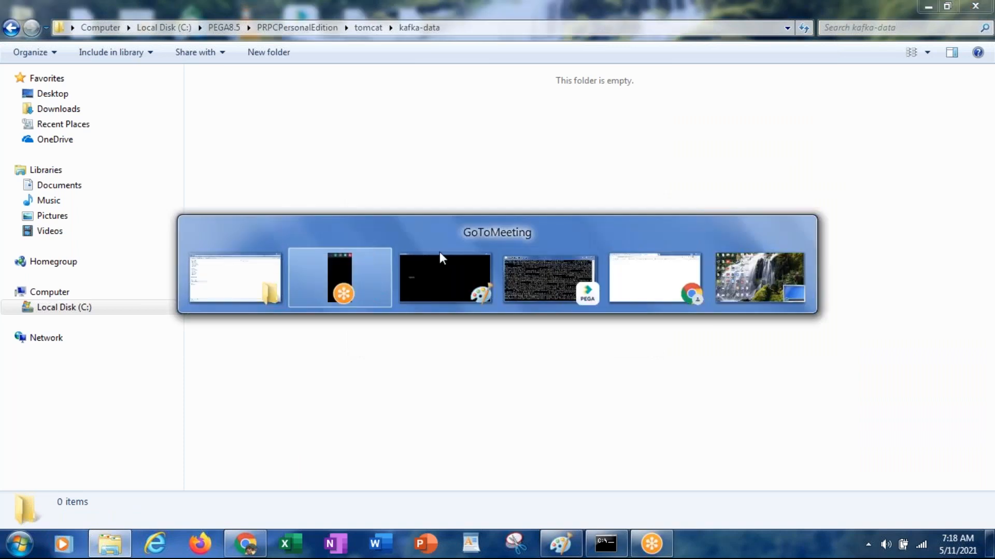
{"action": "key", "text": "Tab"}
{"action": "key", "text": "Tab"}
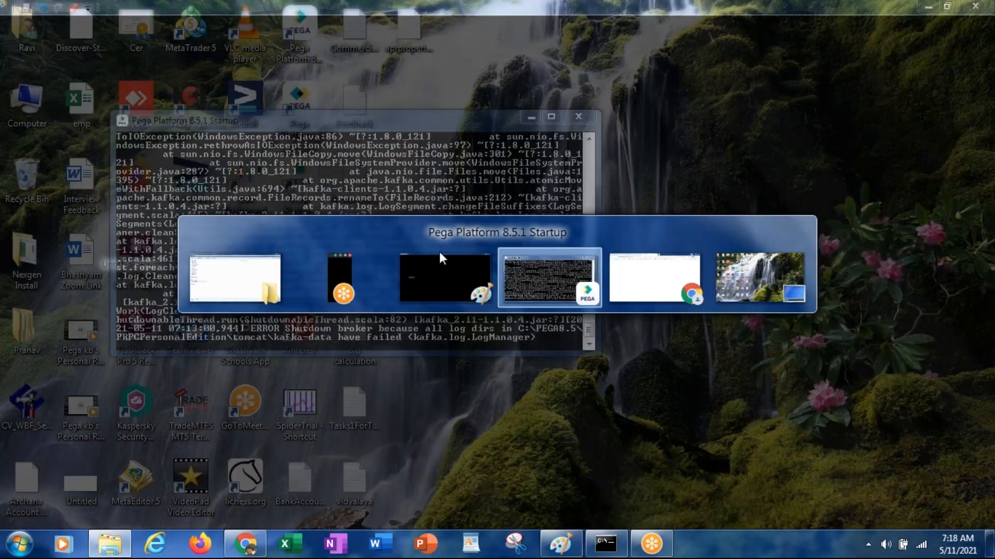
{"action": "key", "text": "alt+Tab"}
{"action": "left_click", "coordinate": [265, 38]}
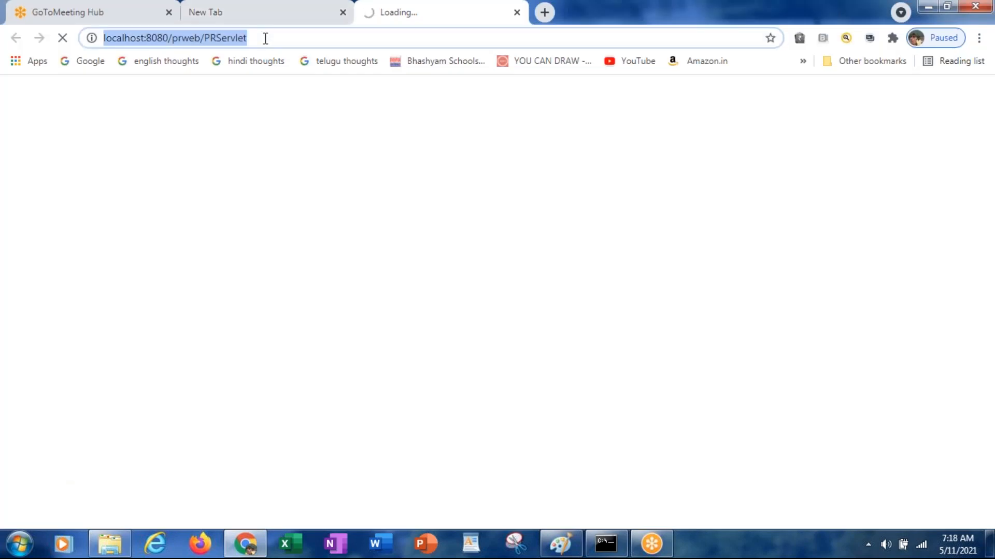
{"action": "key", "text": "Return"}
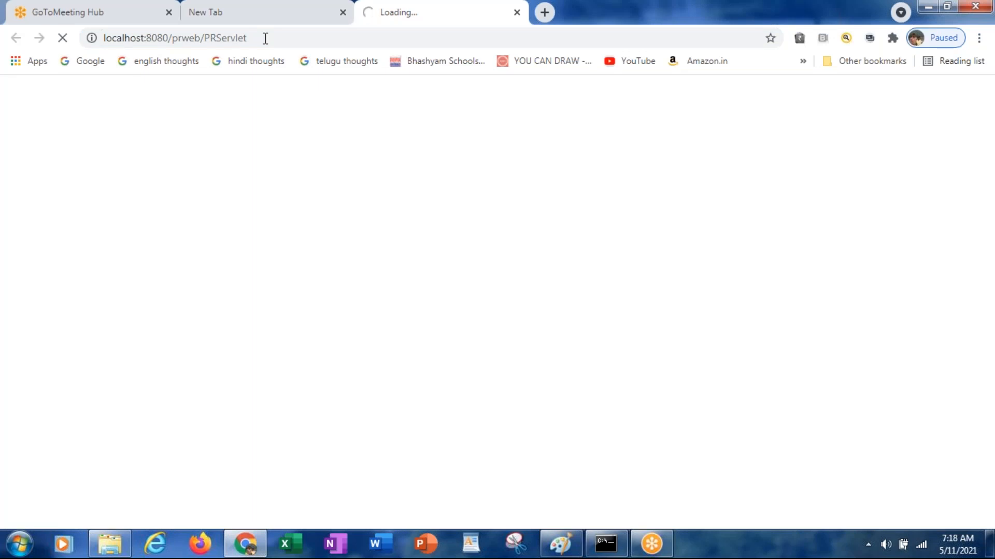
Step: Examine the Pega Platform 8.5.1 Startup console for new server activity
{"action": "key", "text": "alt+Tab"}
{"action": "key", "text": "Tab"}
{"action": "key", "text": "Tab"}
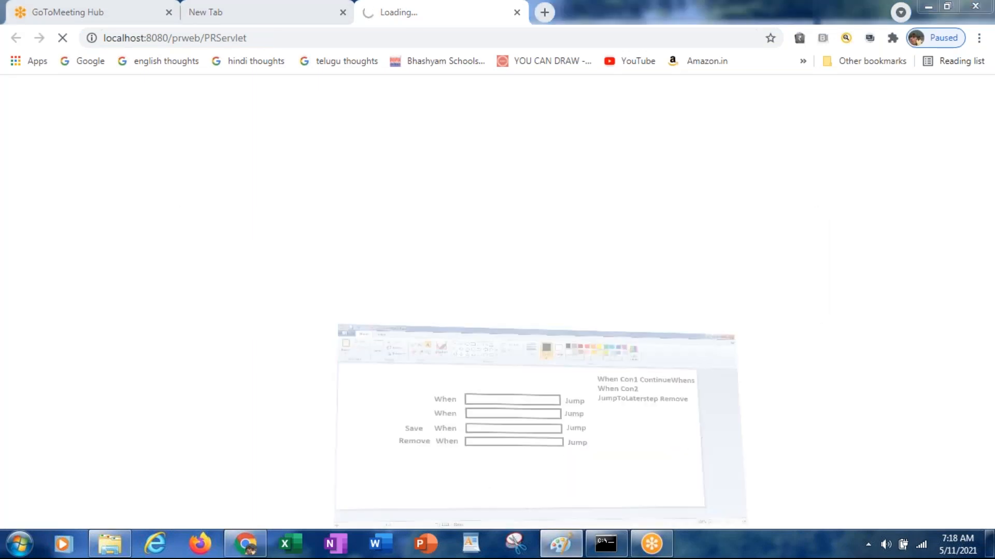
{"action": "key", "text": "alt+Tab"}
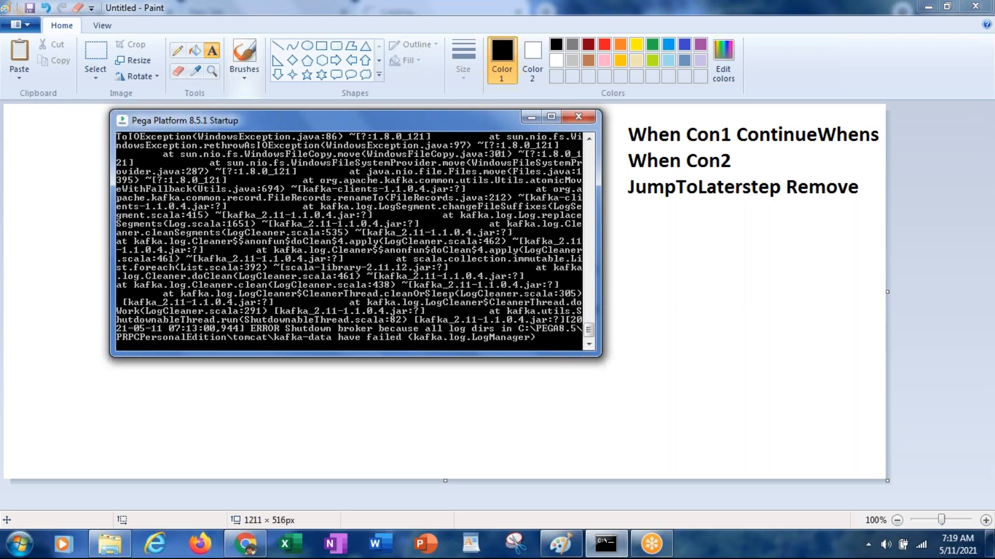
{"action": "key", "text": "alt+Tab"}
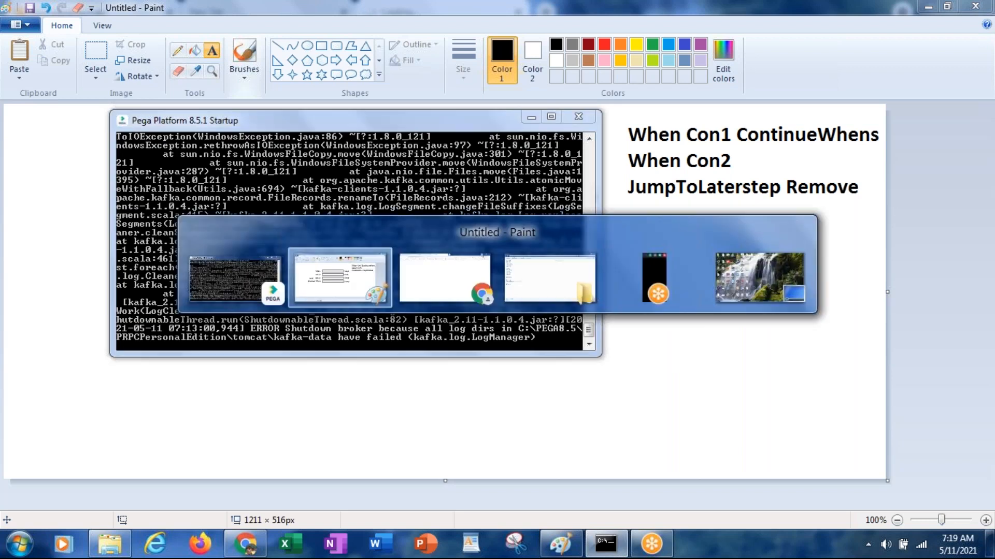
{"action": "key", "text": "alt+Tab"}
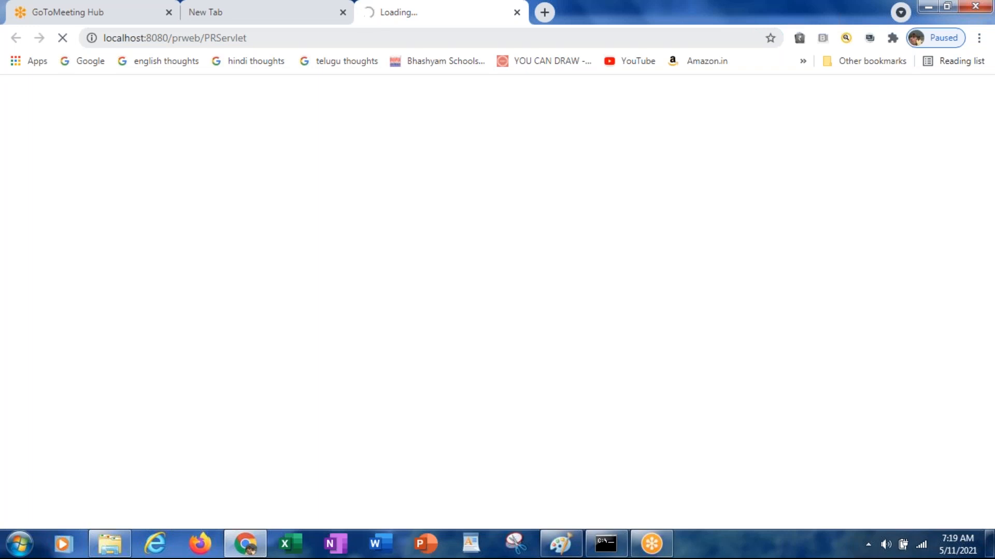
{"action": "key", "text": "alt+Tab"}
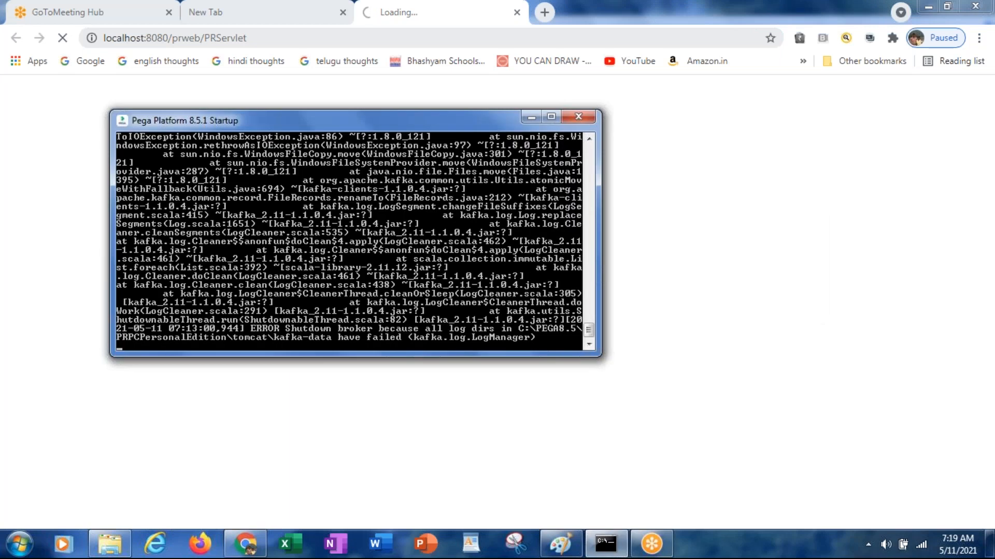
Step: Request localhost:8080/prweb/PRServlet once more in the browser
{"action": "key", "text": "alt+Tab"}
{"action": "left_click", "coordinate": [248, 38]}
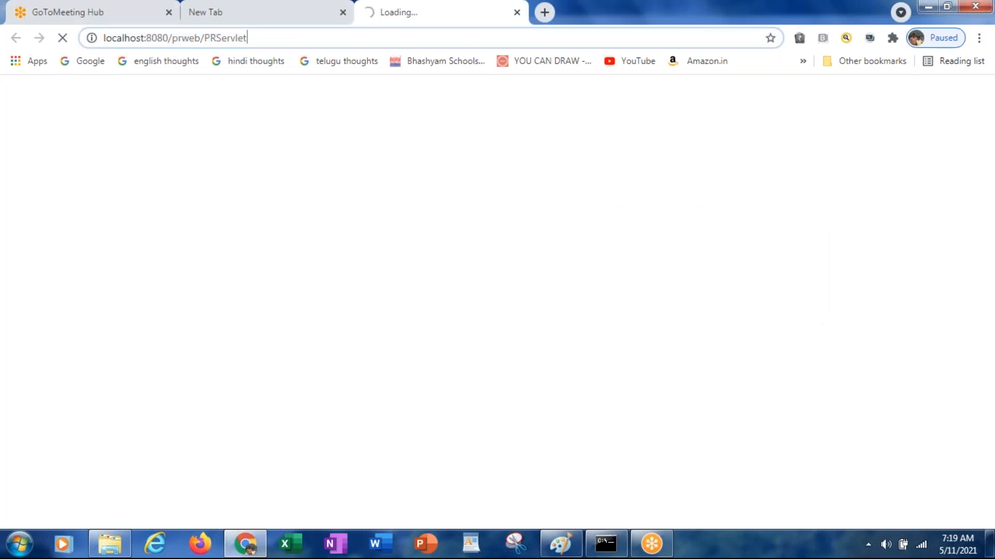
{"action": "key", "text": "Return"}
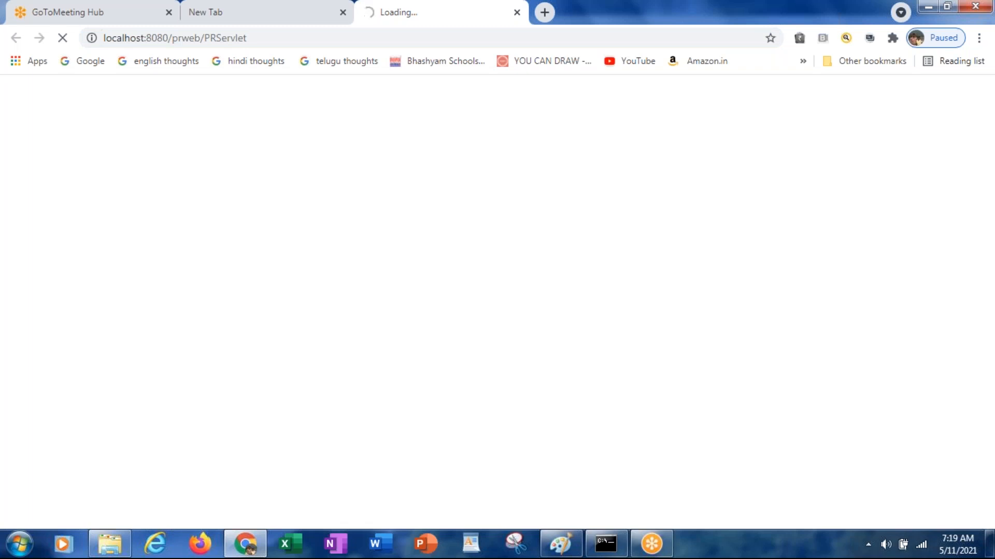
Step: Shut down the server with the Pega Platform 8.5.1 Shutdown desktop shortcut and close the old startup console
{"action": "key", "text": "super+d"}
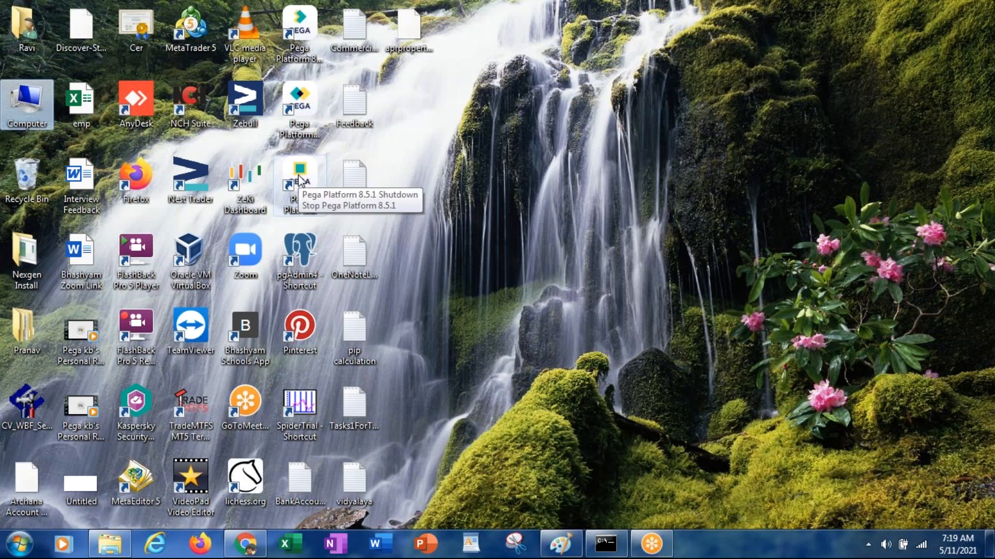
{"action": "left_click", "coordinate": [299, 179]}
{"action": "double_click", "coordinate": [299, 179]}
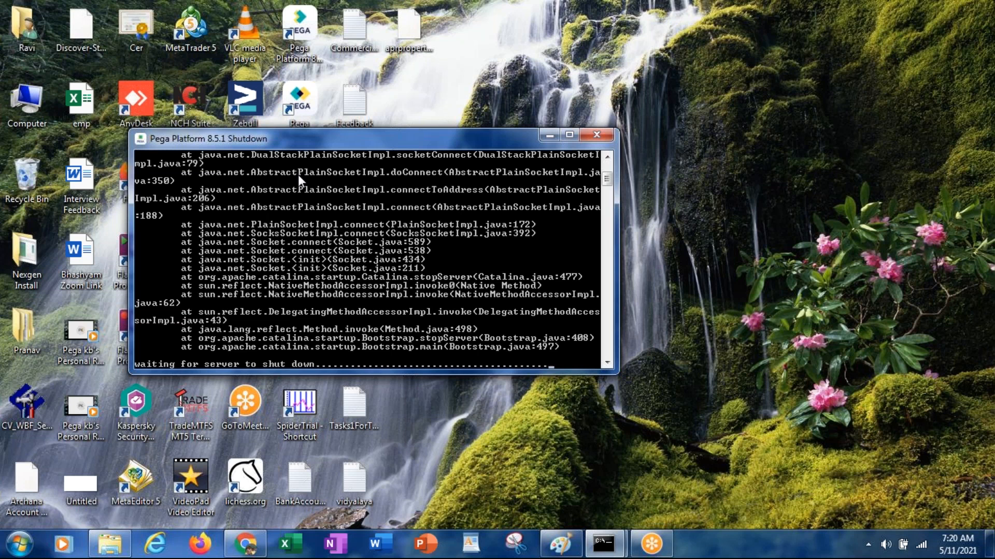
{"action": "left_click_drag", "start_coordinate": [458, 142], "coordinate": [694, 194]}
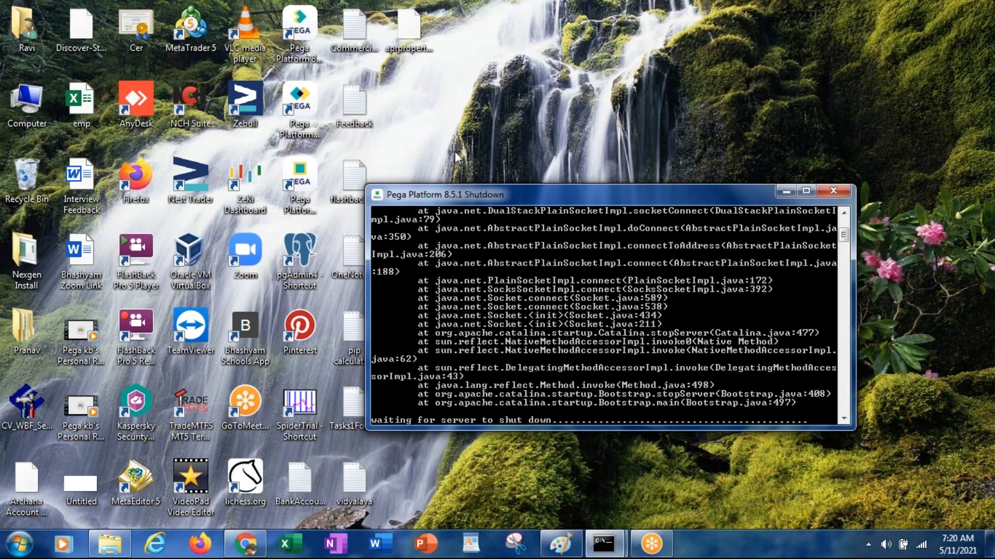
{"action": "left_click", "coordinate": [304, 107]}
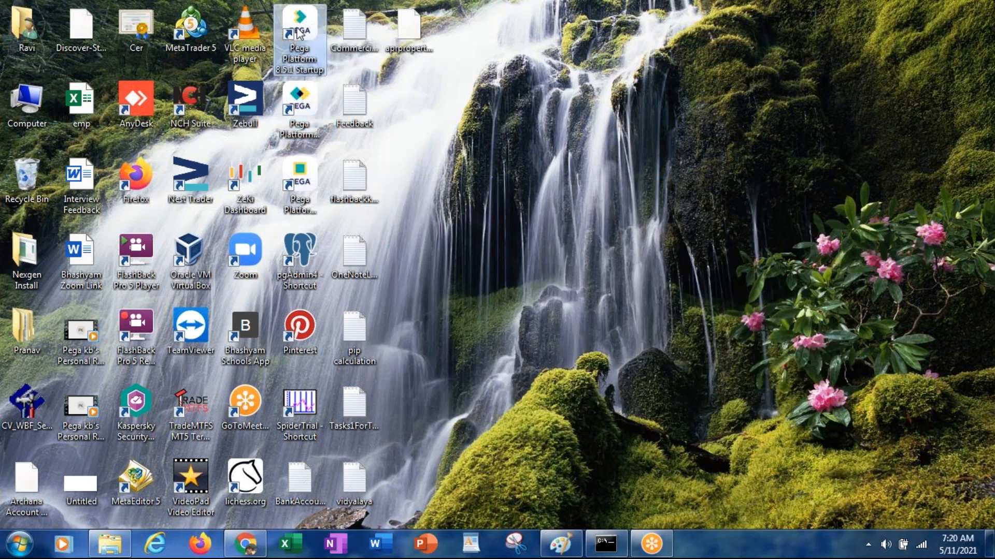
{"action": "left_click", "coordinate": [609, 548]}
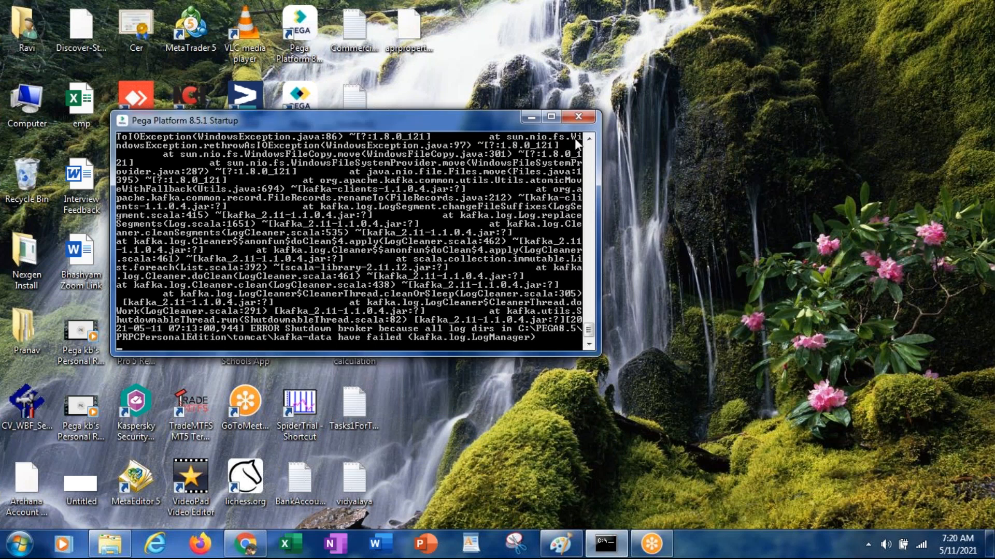
{"action": "left_click", "coordinate": [576, 119]}
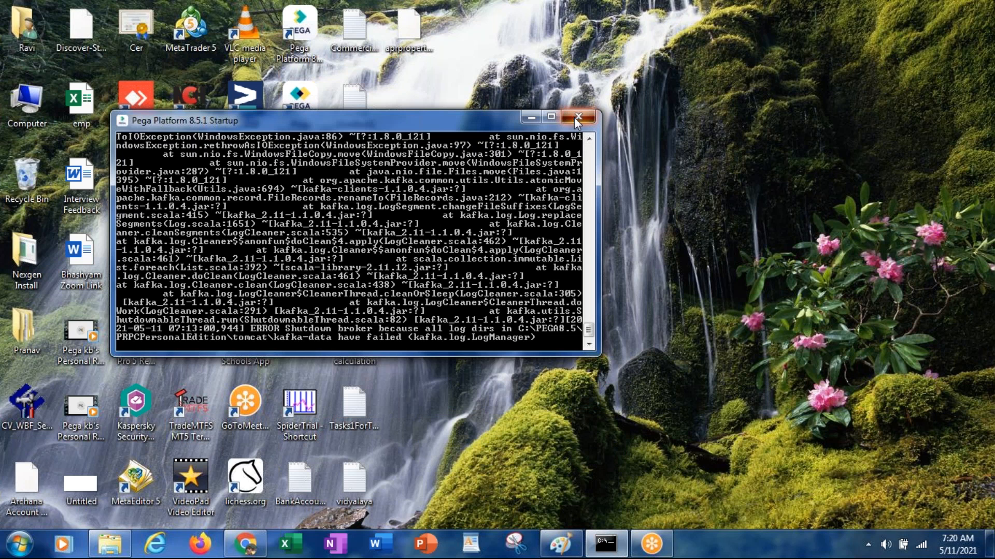
Step: Launch Pega Platform 8.5.1 Startup from the desktop and switch to the Paint drawing
{"action": "left_click", "coordinate": [302, 39]}
{"action": "double_click", "coordinate": [303, 41]}
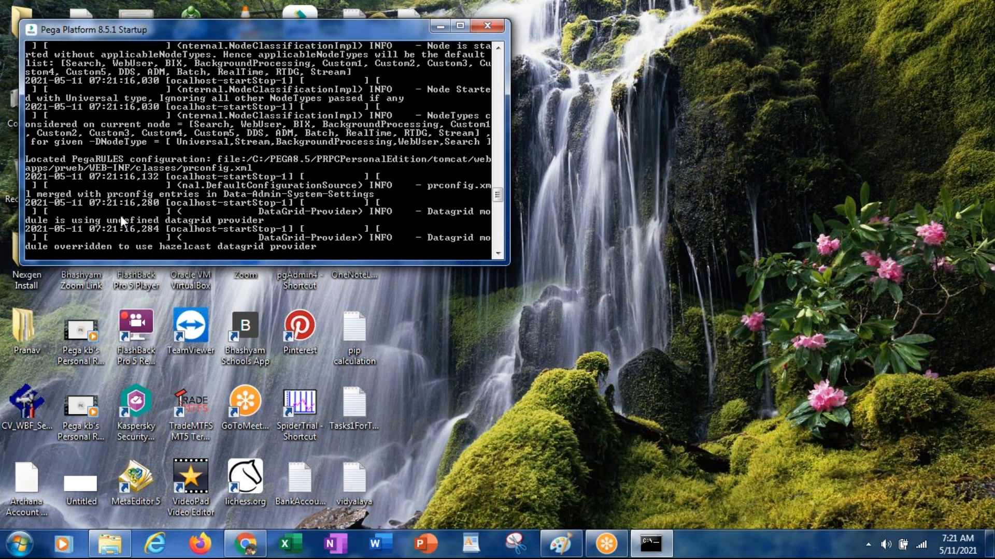
{"action": "left_click", "coordinate": [562, 547]}
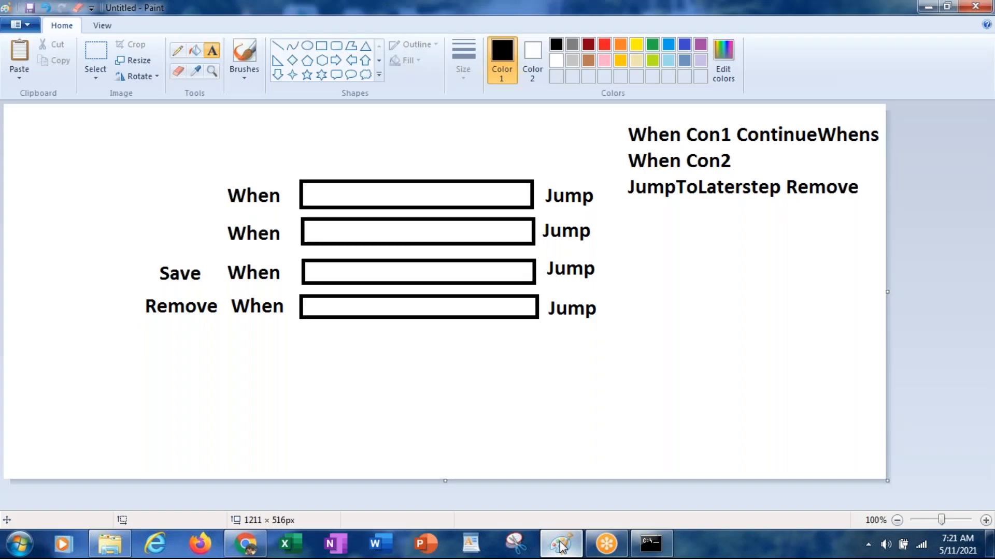
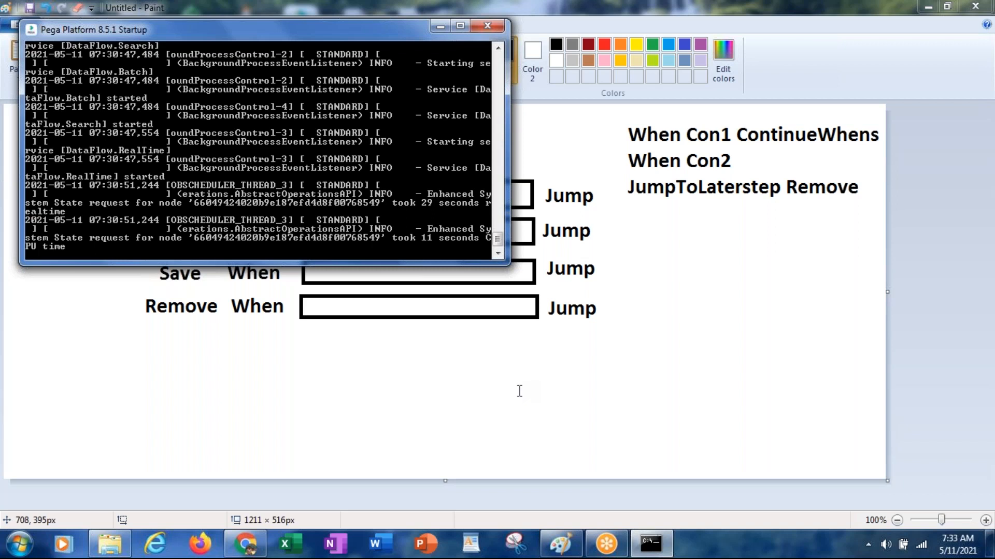
Step: Open the Pega Platform 8.5.1 Login shortcut from the desktop and check the startup console
{"action": "key", "text": "super+d"}
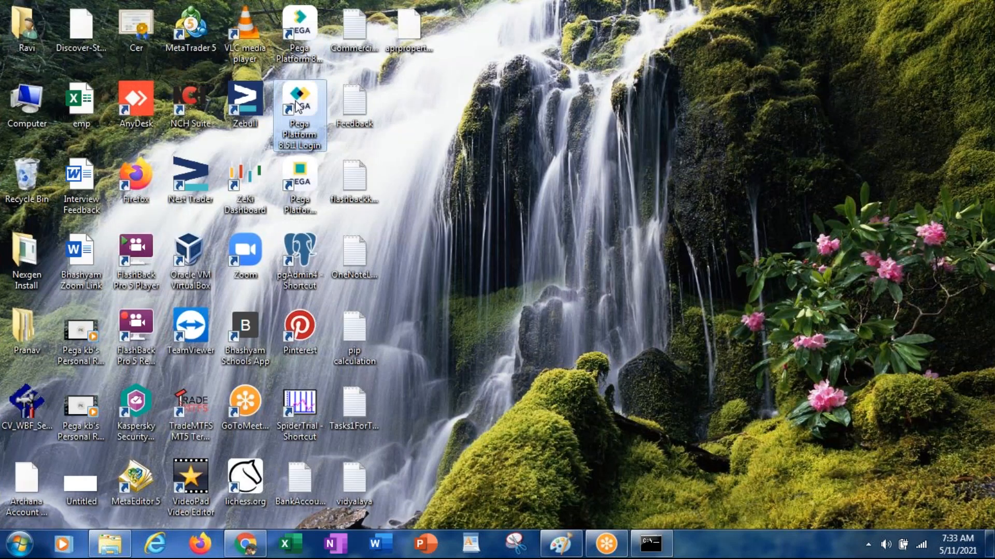
{"action": "double_click", "coordinate": [299, 107]}
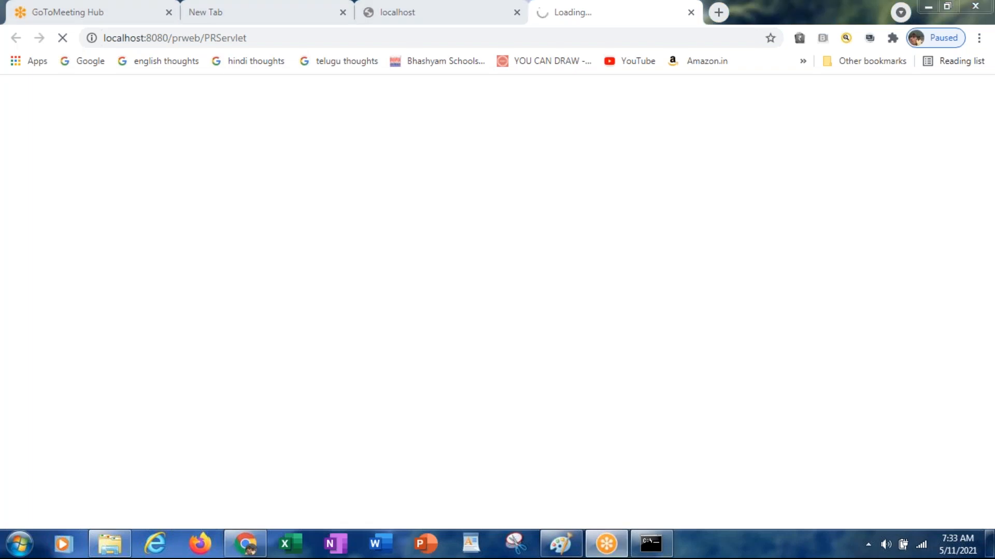
{"action": "key", "text": "alt+Tab"}
{"action": "key", "text": "alt+Tab"}
{"action": "key", "text": "alt+Tab"}
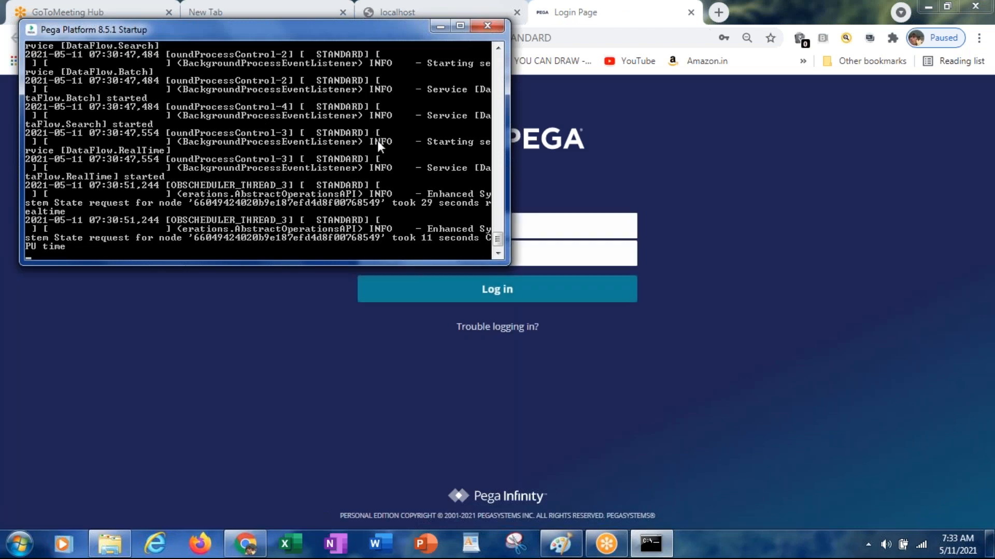
Step: Log in to Pega with the saved ICICIGen administrator username and enter the account password
{"action": "left_click", "coordinate": [562, 222]}
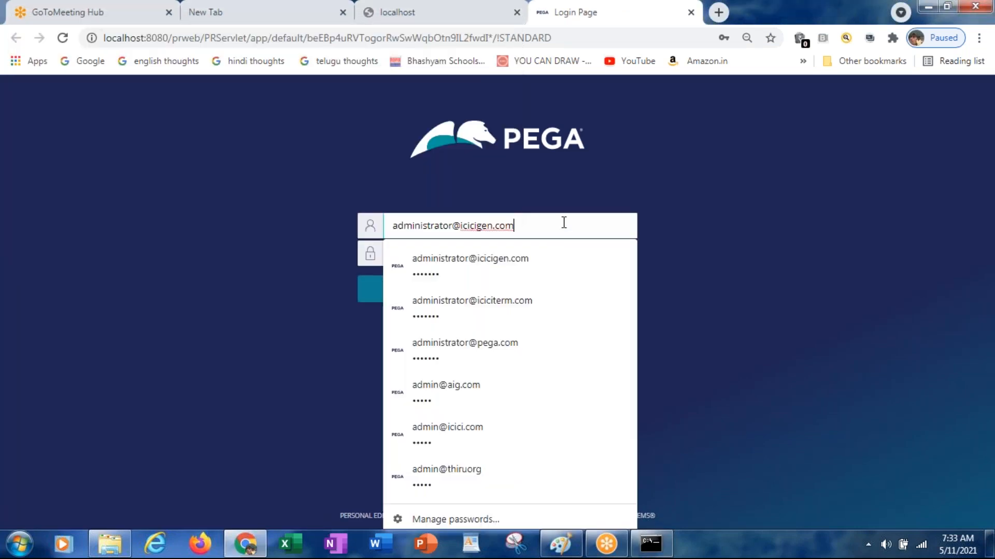
{"action": "left_click", "coordinate": [482, 272]}
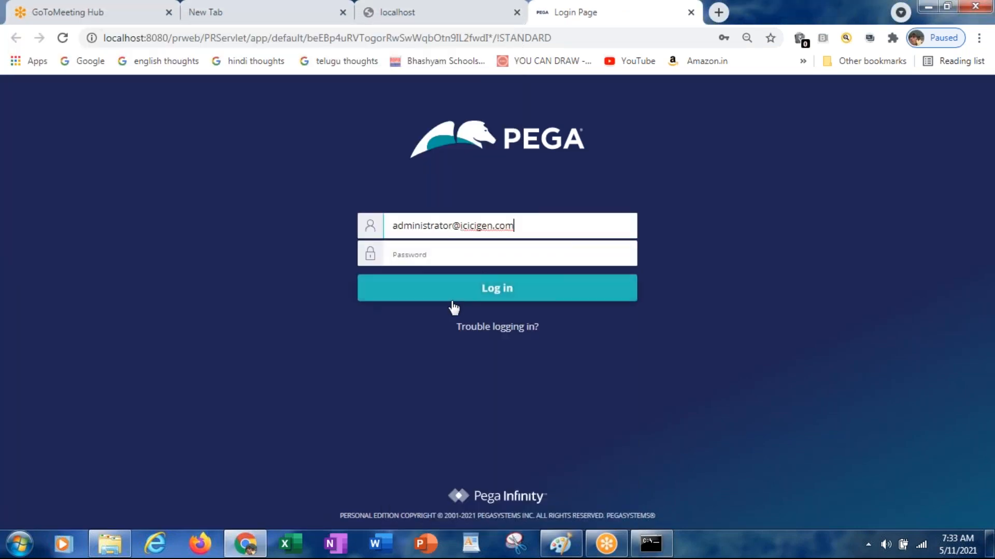
{"action": "left_click", "coordinate": [409, 228]}
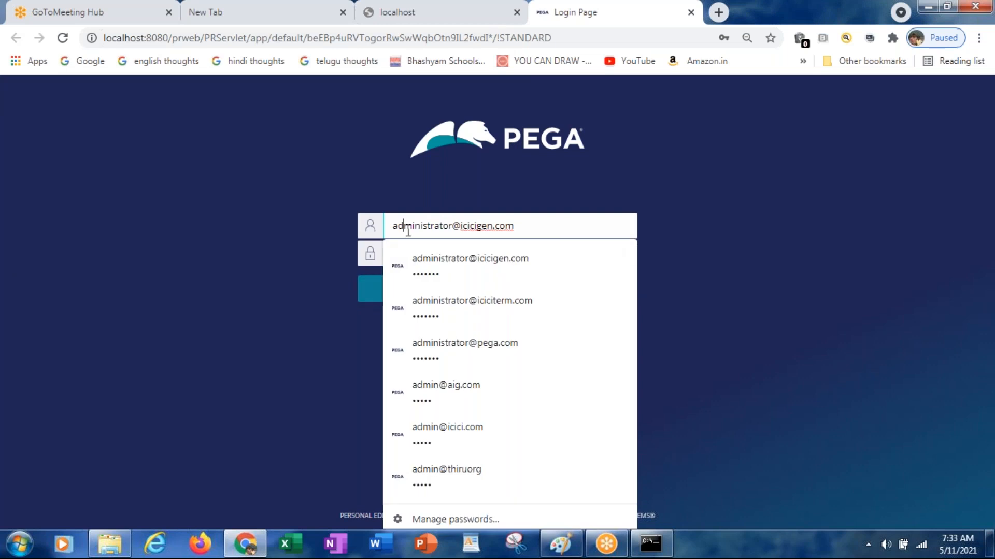
{"action": "left_click", "coordinate": [419, 270]}
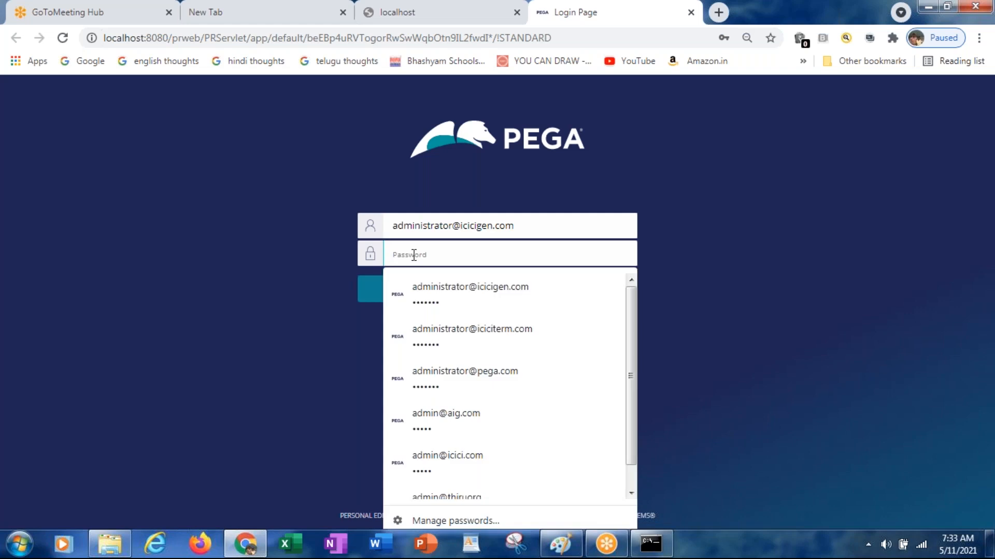
{"action": "type", "text": "•••••••"}
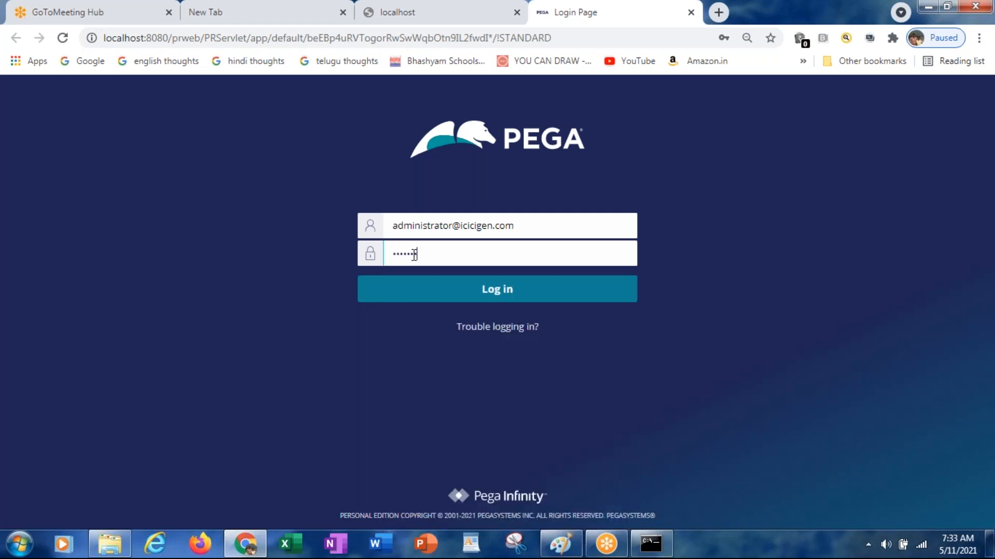
{"action": "key", "text": "Return"}
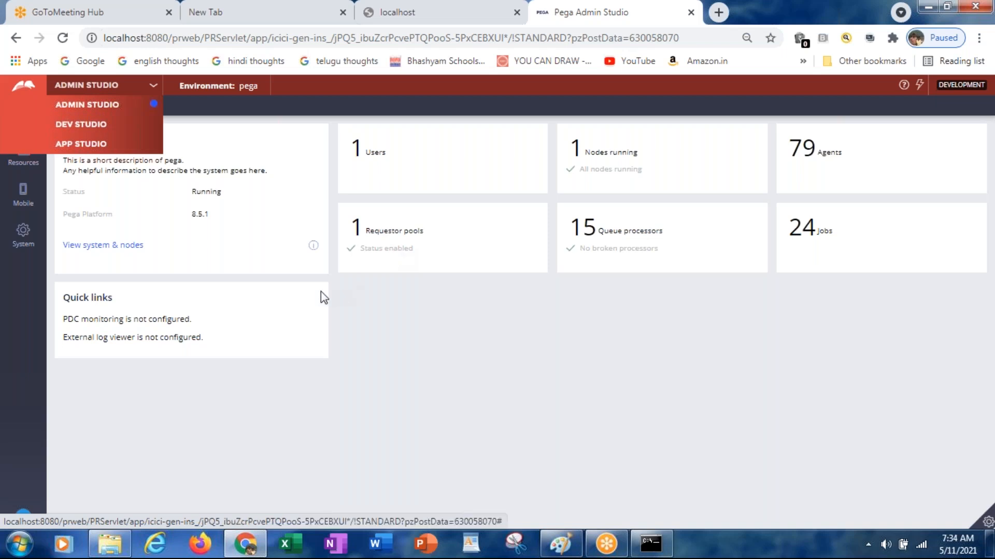
Step: Open the recent CustomerSearchFlow flow in Dev Studio and run it
{"action": "left_click", "coordinate": [92, 126]}
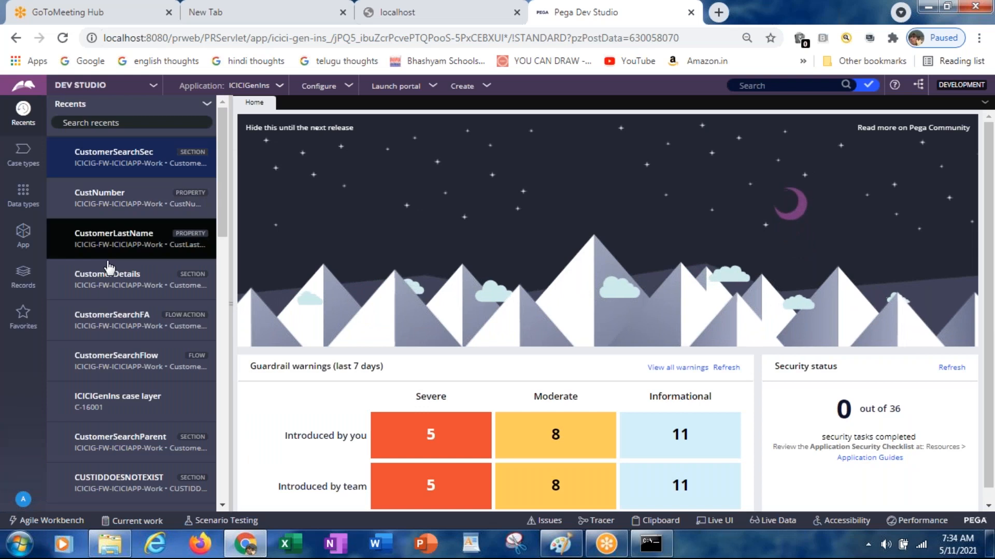
{"action": "left_click", "coordinate": [110, 363]}
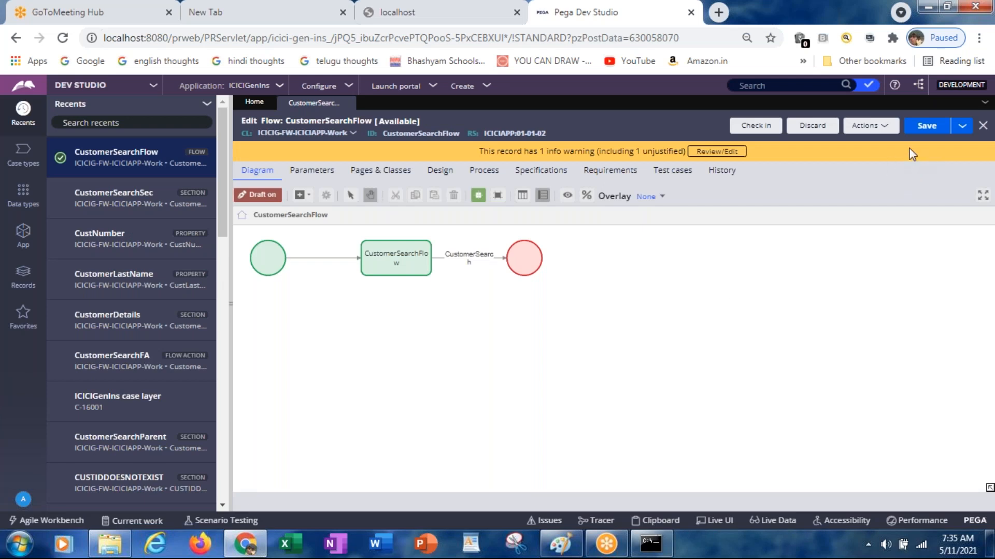
{"action": "left_click", "coordinate": [862, 129]}
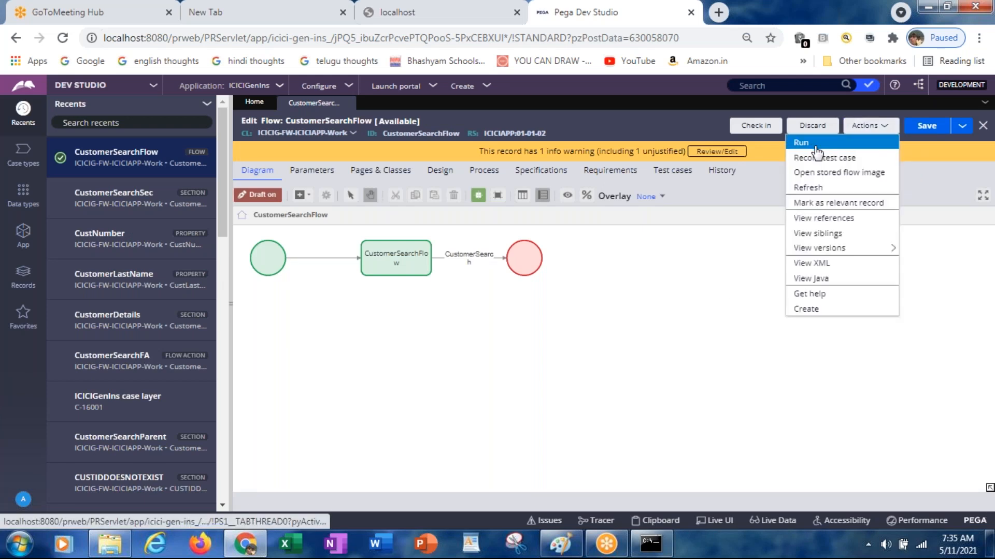
{"action": "left_click", "coordinate": [813, 141]}
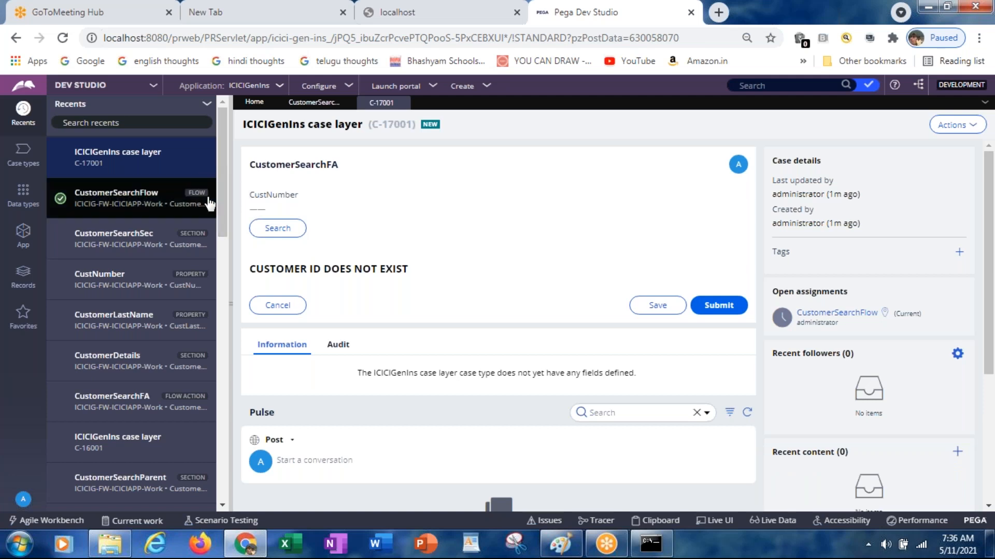
Step: Open the CustomerSearchSec section and try to place the CustNumber property from the ICICIG-FW-ICICIAPP-Work data model in its layout
{"action": "left_click", "coordinate": [124, 244]}
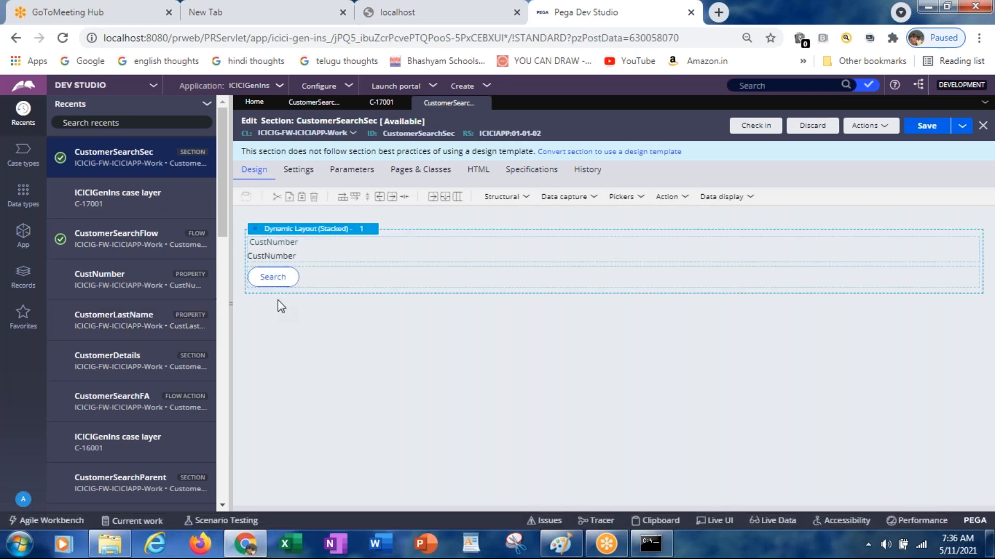
{"action": "left_click", "coordinate": [282, 252]}
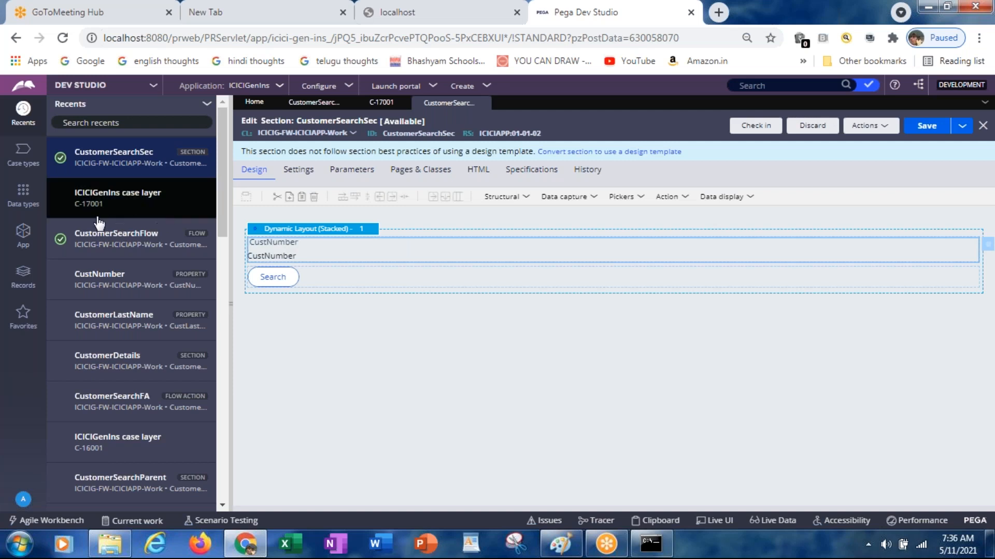
{"action": "left_click", "coordinate": [25, 235]}
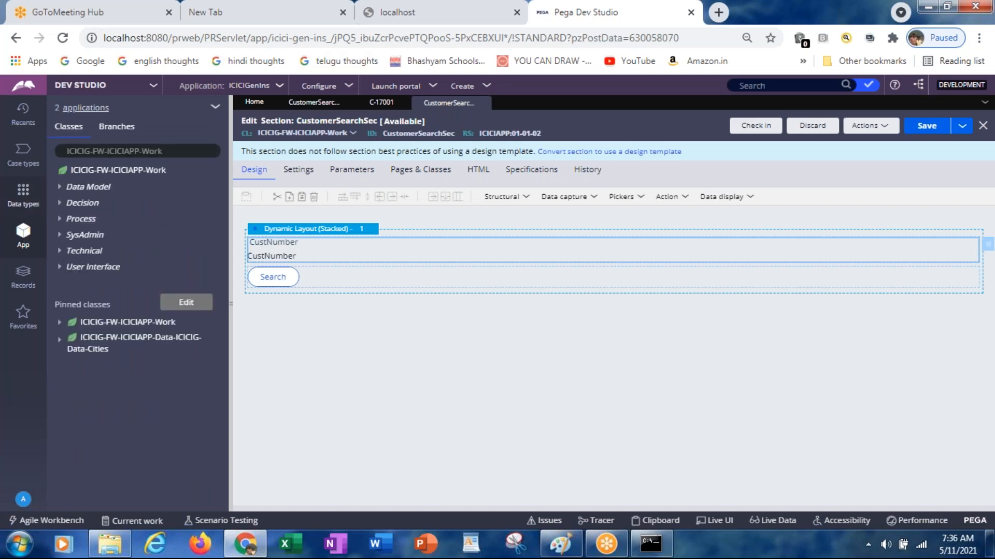
{"action": "left_click", "coordinate": [59, 190]}
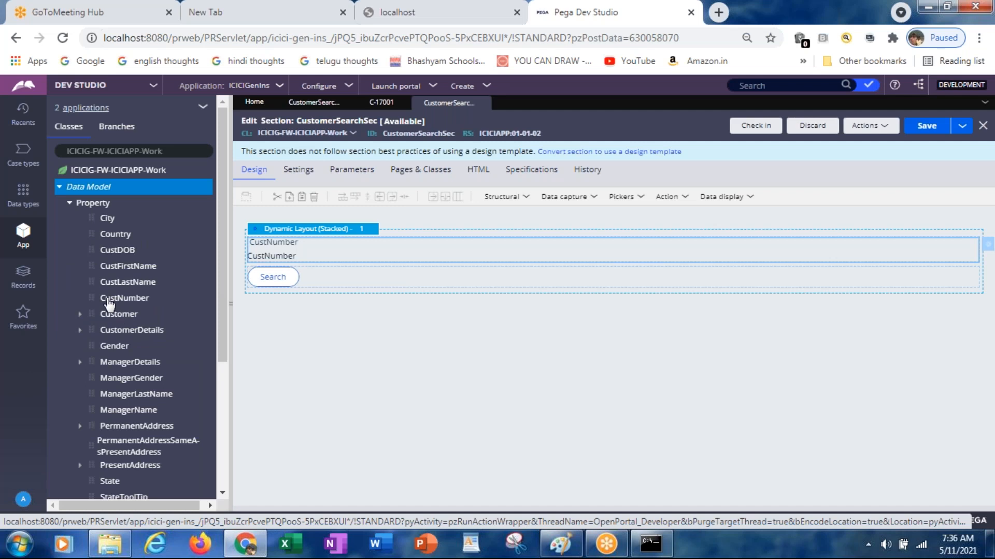
{"action": "left_click_drag", "start_coordinate": [109, 305], "coordinate": [149, 291]}
{"action": "left_click_drag", "start_coordinate": [121, 305], "coordinate": [357, 264]}
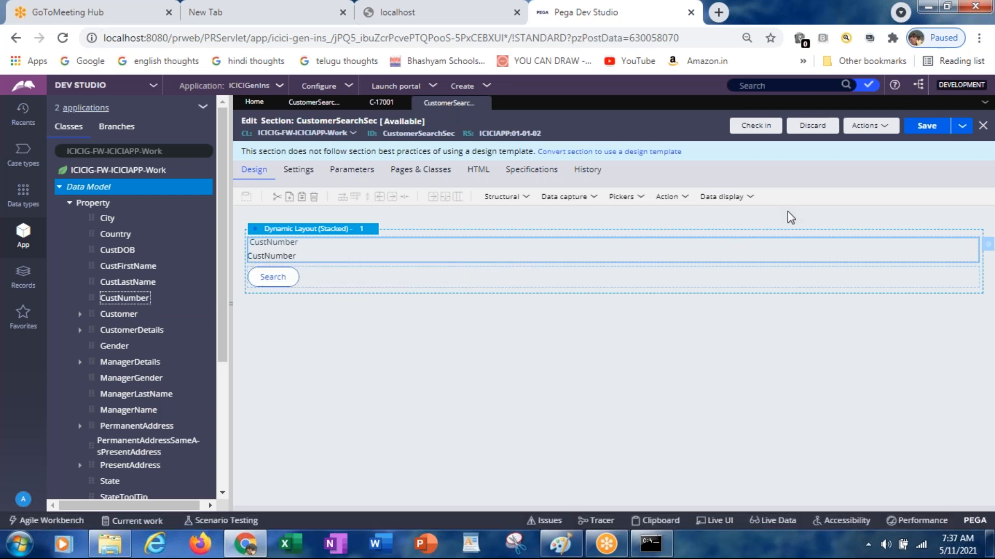
Step: Add a Text input control above the CustNumber field in the dynamic layout and delete the old CustNumber field
{"action": "left_click", "coordinate": [730, 202]}
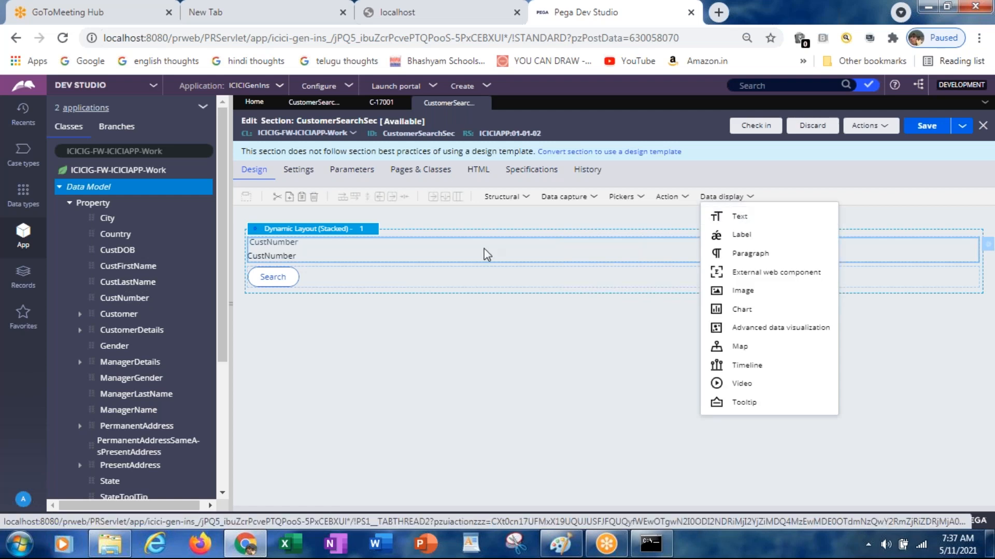
{"action": "left_click", "coordinate": [593, 198]}
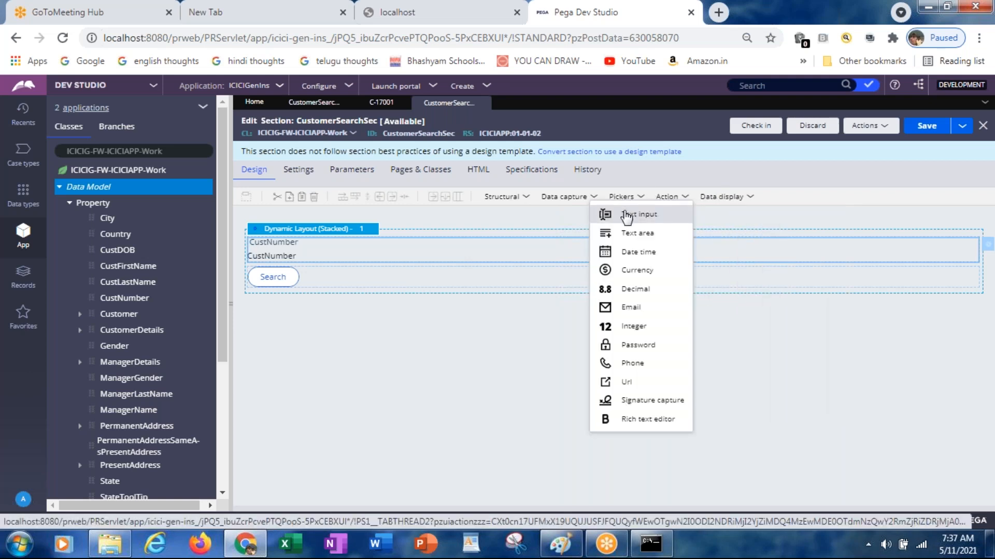
{"action": "left_click_drag", "start_coordinate": [626, 215], "coordinate": [293, 259]}
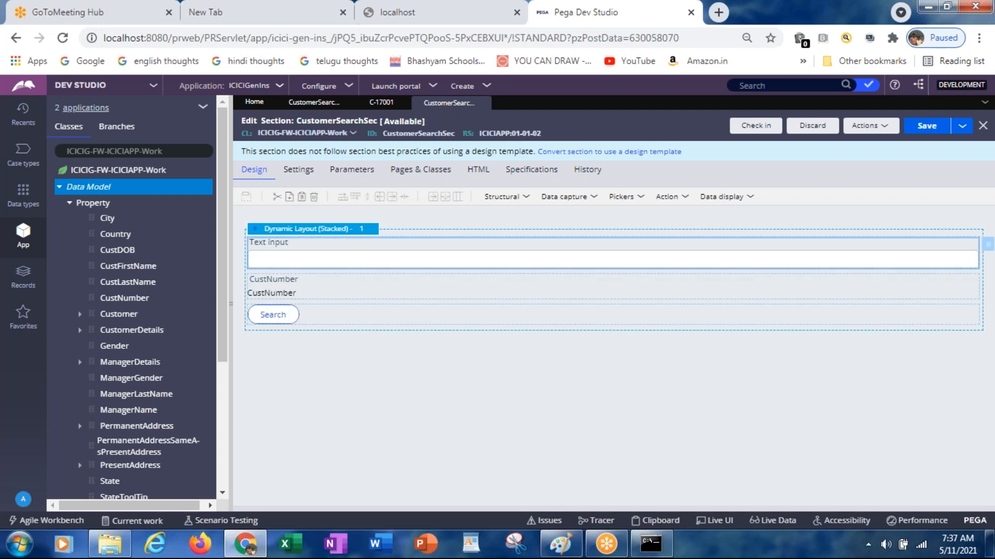
{"action": "left_click", "coordinate": [294, 288]}
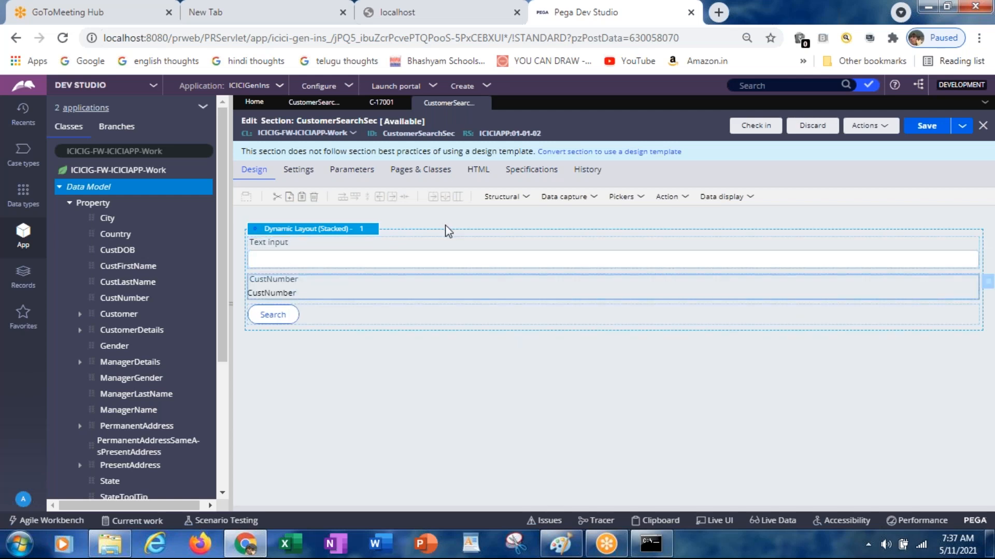
{"action": "left_click", "coordinate": [314, 198]}
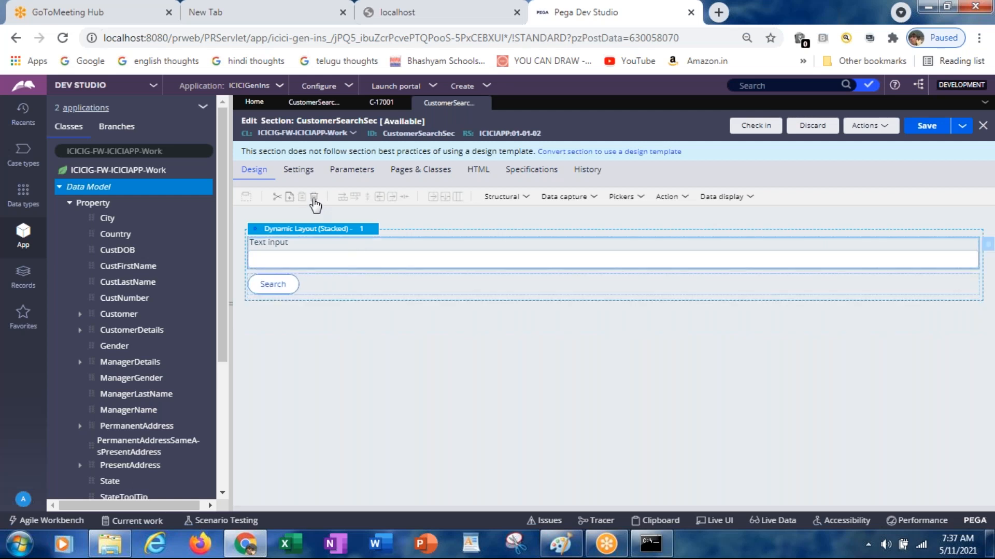
Step: Bind the new text input to the .CustNumber property in its cell properties
{"action": "double_click", "coordinate": [313, 253]}
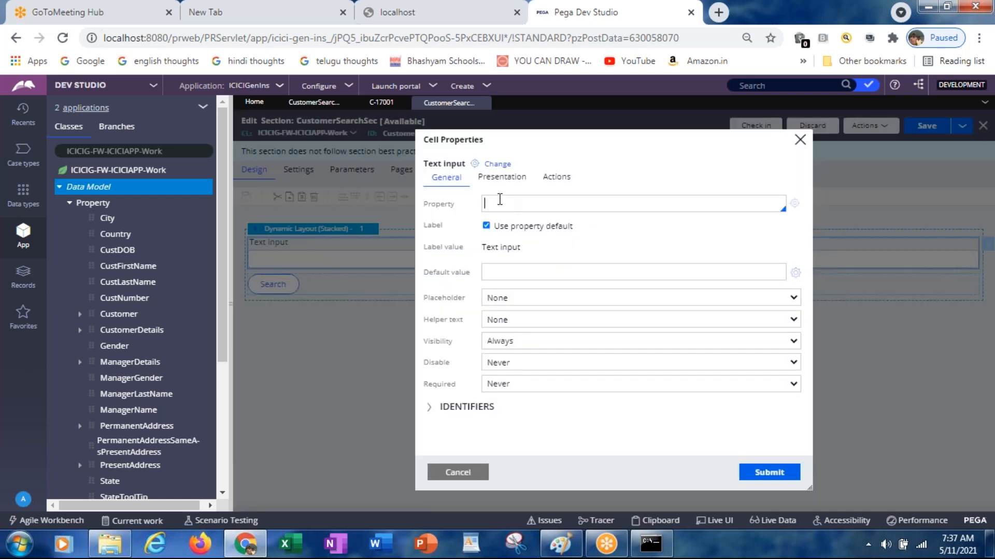
{"action": "left_click", "coordinate": [500, 203]}
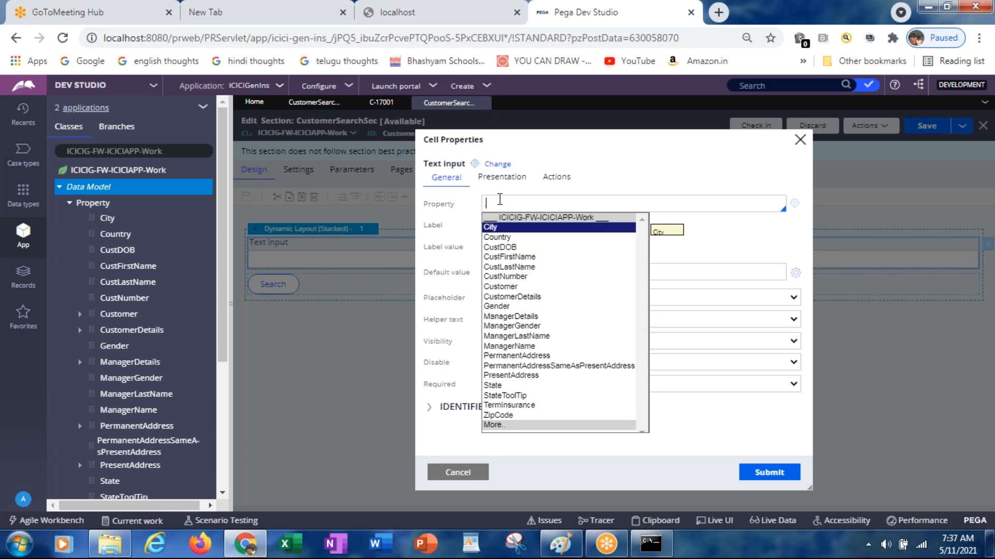
{"action": "key", "text": "Down"}
{"action": "key", "text": "Down"}
{"action": "key", "text": "Down"}
{"action": "key", "text": "Down"}
{"action": "key", "text": "Down"}
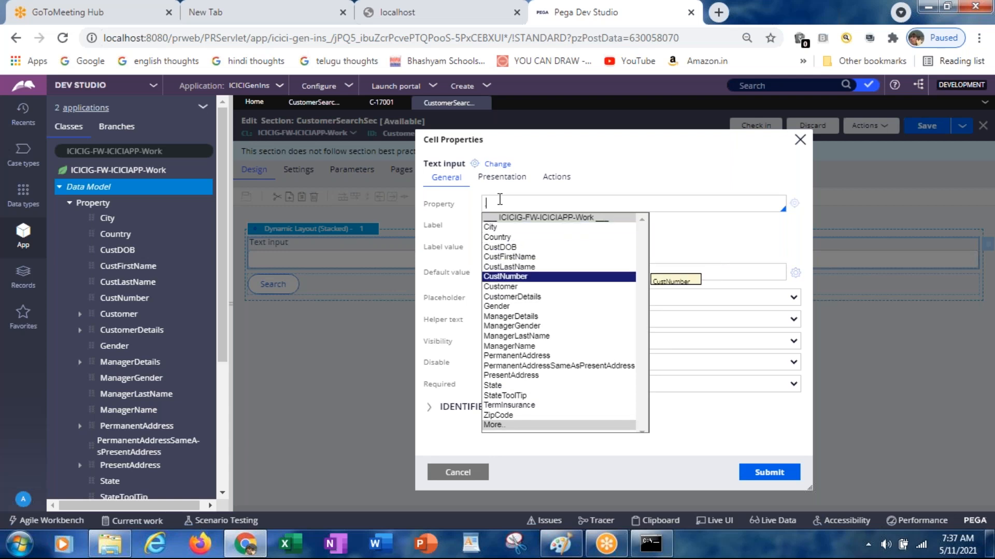
{"action": "key", "text": "Return"}
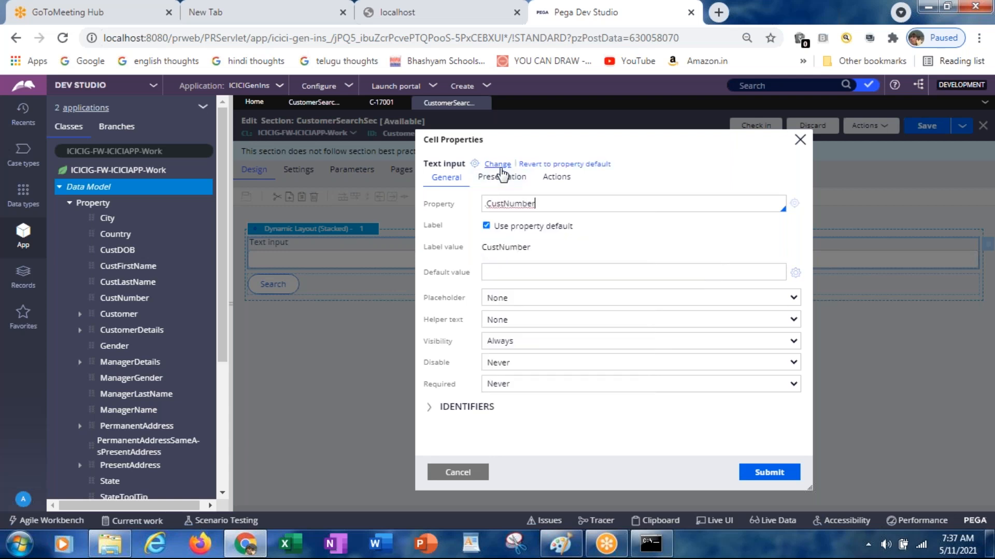
Step: Replace the text input's default label with "Customer ID", submit the cell properties and save the CustomerSearchSec section
{"action": "left_click", "coordinate": [486, 227]}
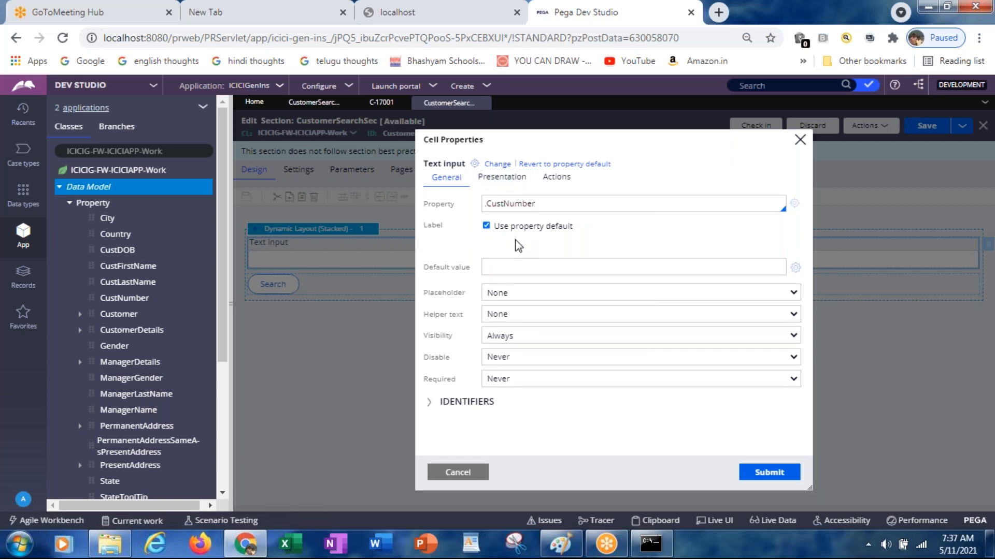
{"action": "left_click", "coordinate": [486, 227]}
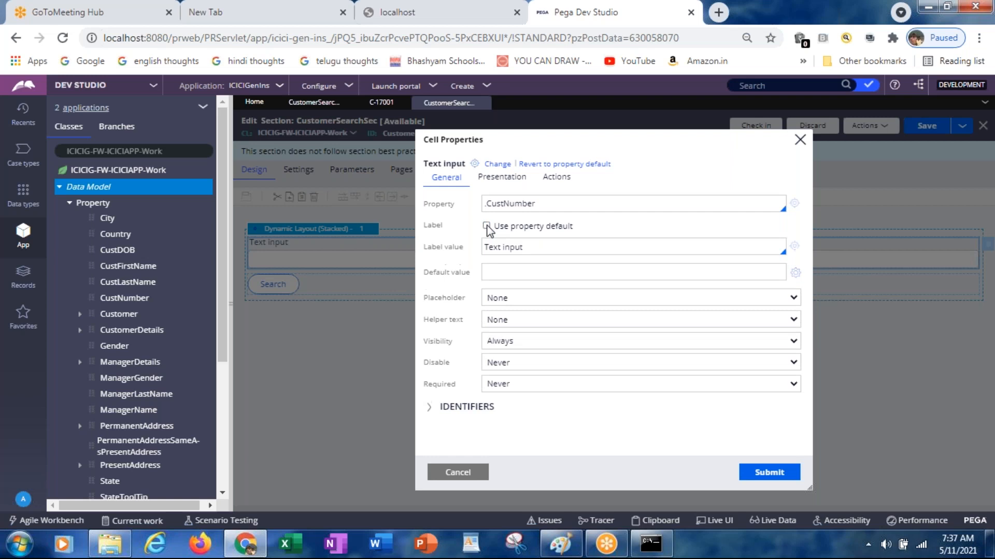
{"action": "triple_click", "coordinate": [505, 247]}
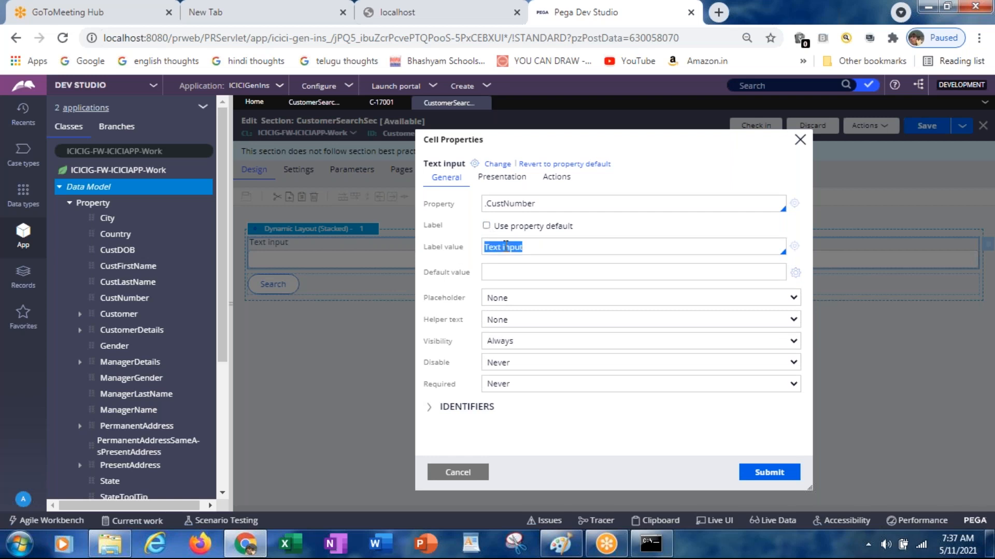
{"action": "type", "text": "Customer ID"}
{"action": "left_click", "coordinate": [772, 476]}
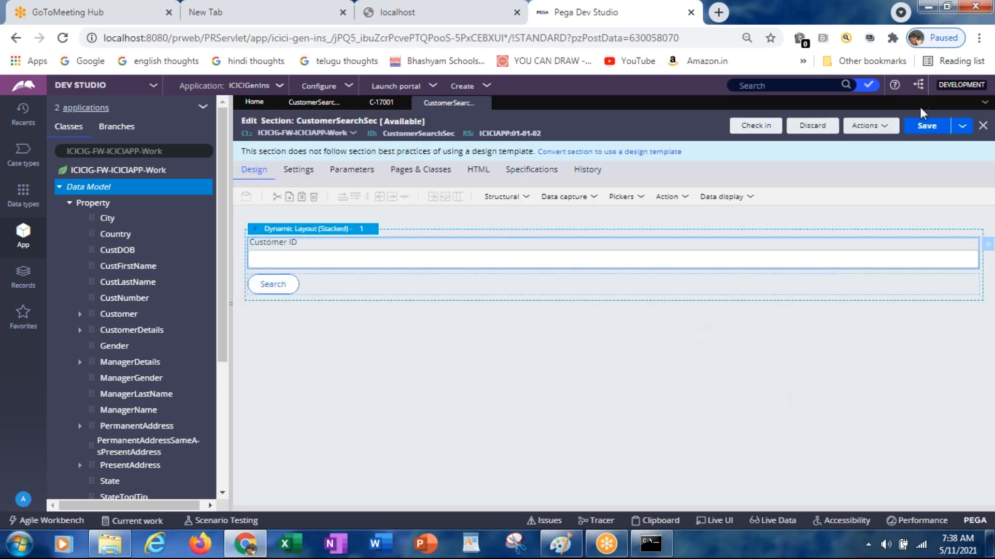
{"action": "left_click", "coordinate": [915, 128]}
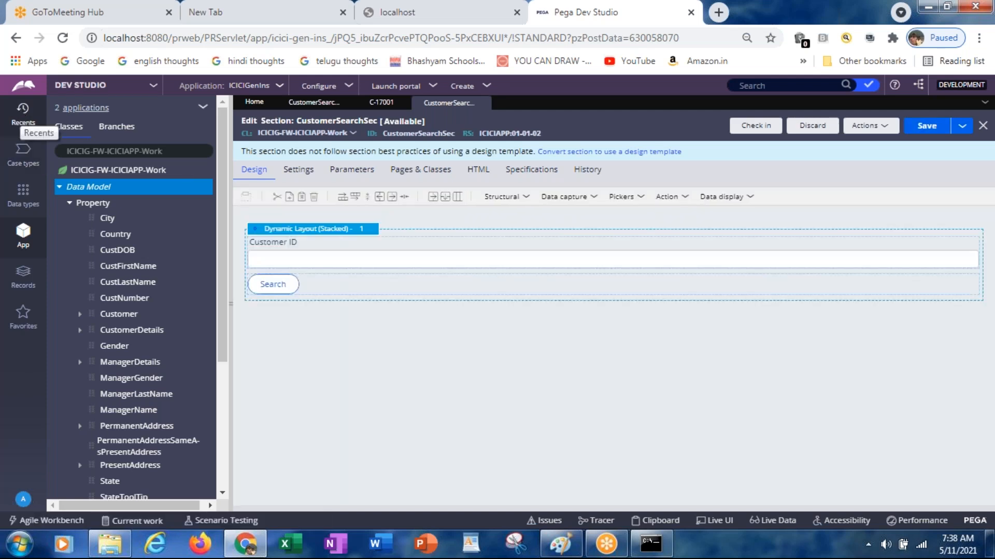
Step: Open the CustomerDetails section from the recently used rules
{"action": "left_click", "coordinate": [23, 110]}
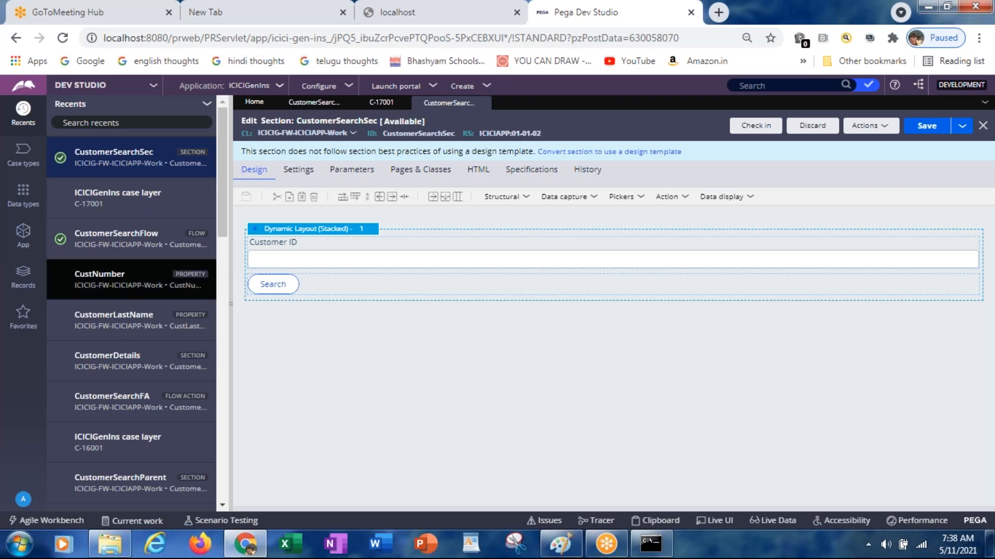
{"action": "left_click", "coordinate": [115, 363]}
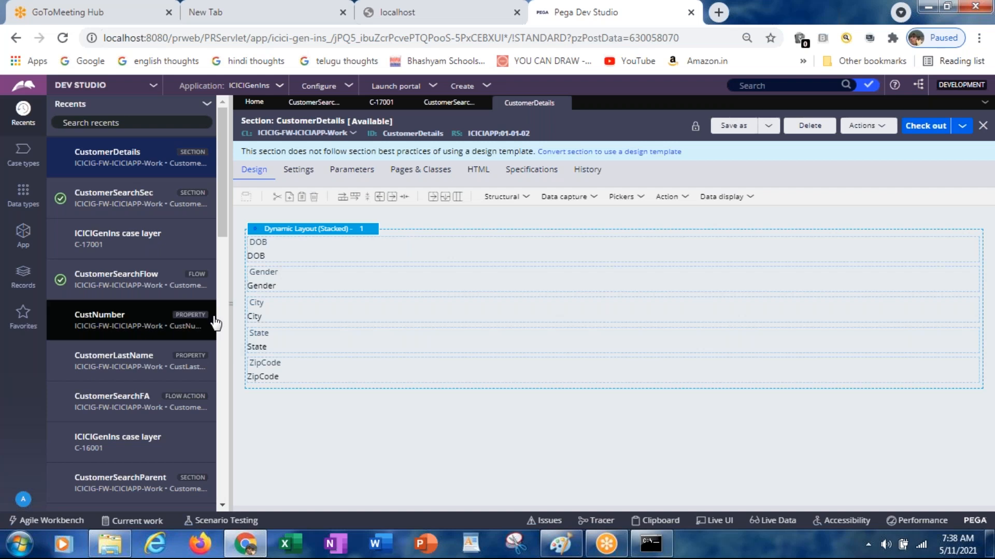
{"action": "left_click", "coordinate": [26, 234]}
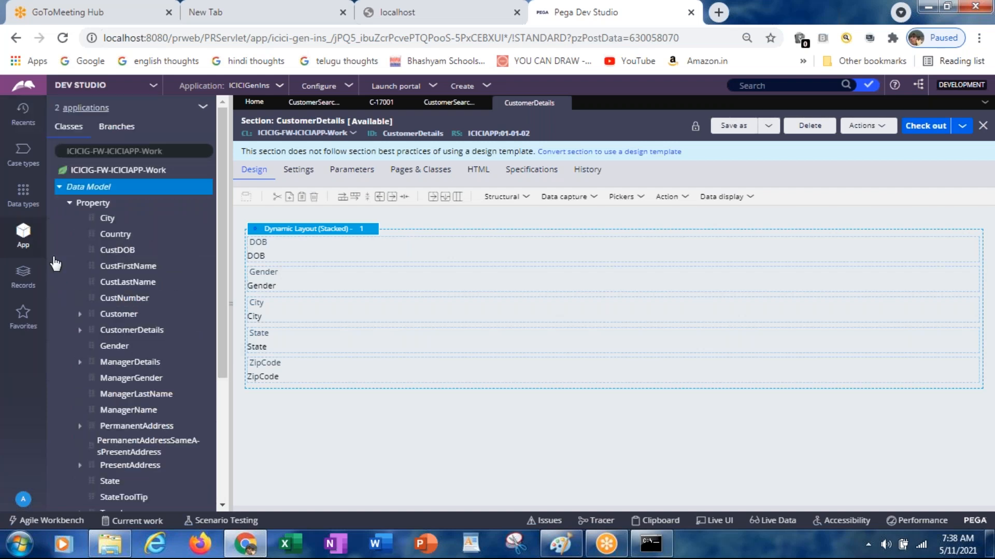
{"action": "left_click", "coordinate": [80, 314]}
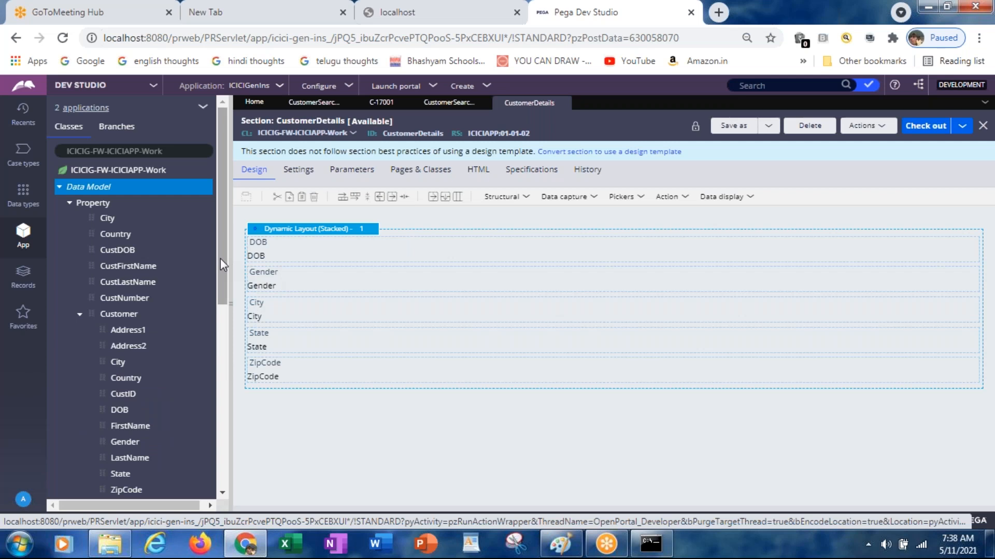
{"action": "left_click_drag", "start_coordinate": [220, 260], "coordinate": [222, 300]}
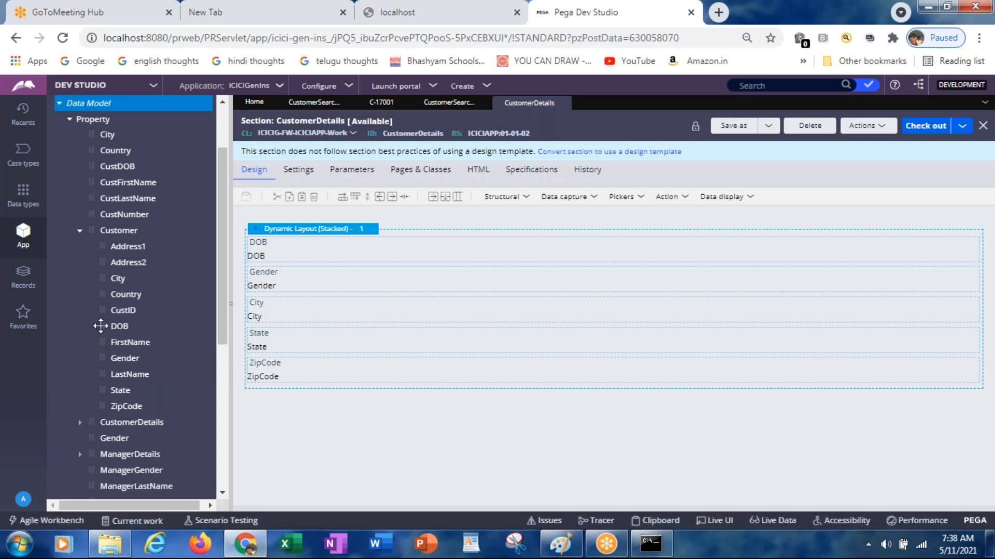
{"action": "left_click_drag", "start_coordinate": [101, 326], "coordinate": [274, 389]}
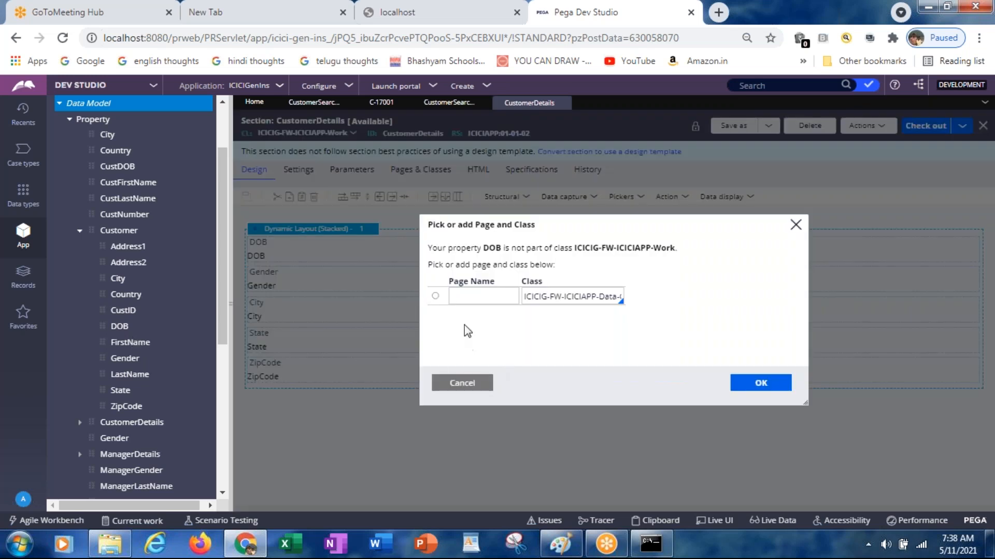
{"action": "left_click", "coordinate": [459, 293]}
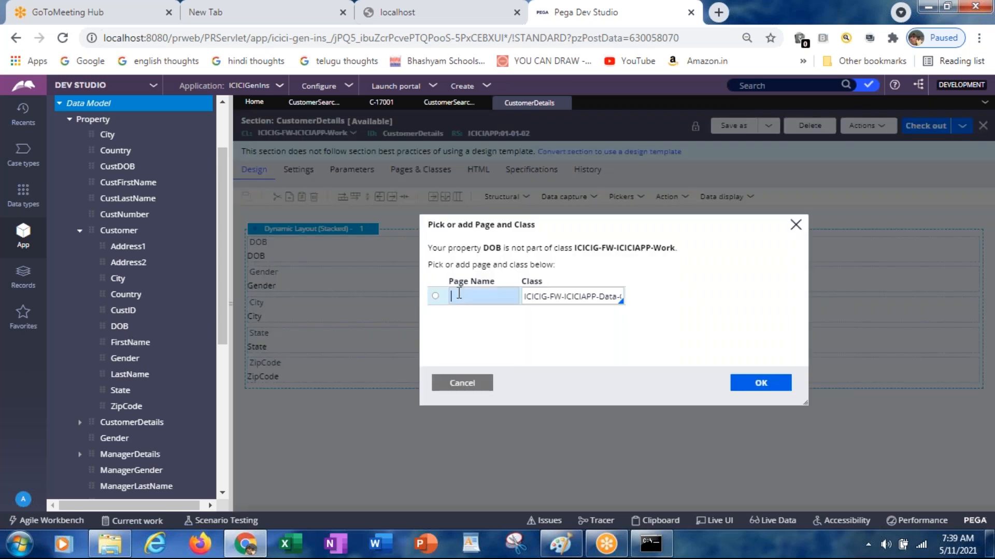
{"action": "left_click", "coordinate": [455, 386]}
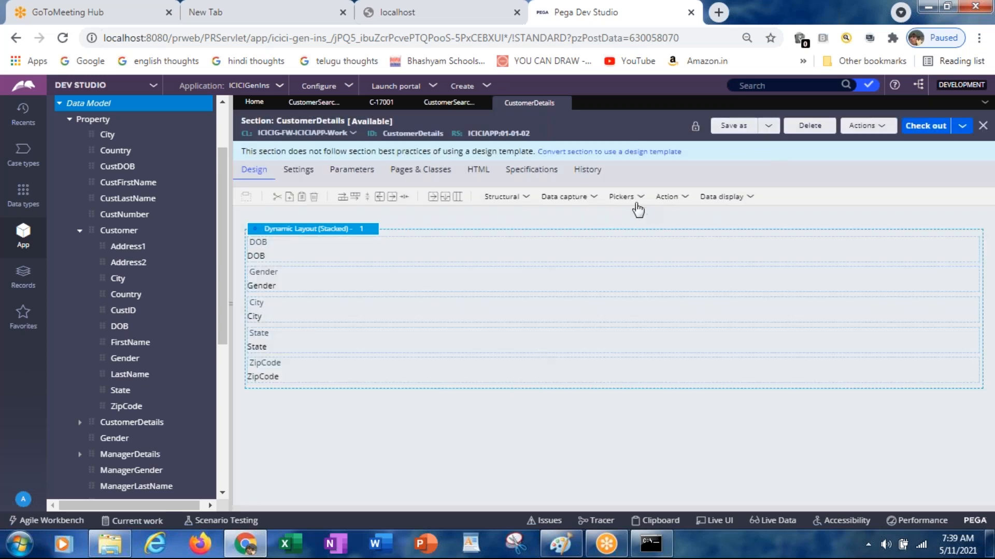
Step: Add a Text input control below the ZipCode field in the dynamic layout and bind it to the .Customer.DOB property
{"action": "left_click", "coordinate": [567, 203]}
{"action": "left_click_drag", "start_coordinate": [577, 220], "coordinate": [296, 395]}
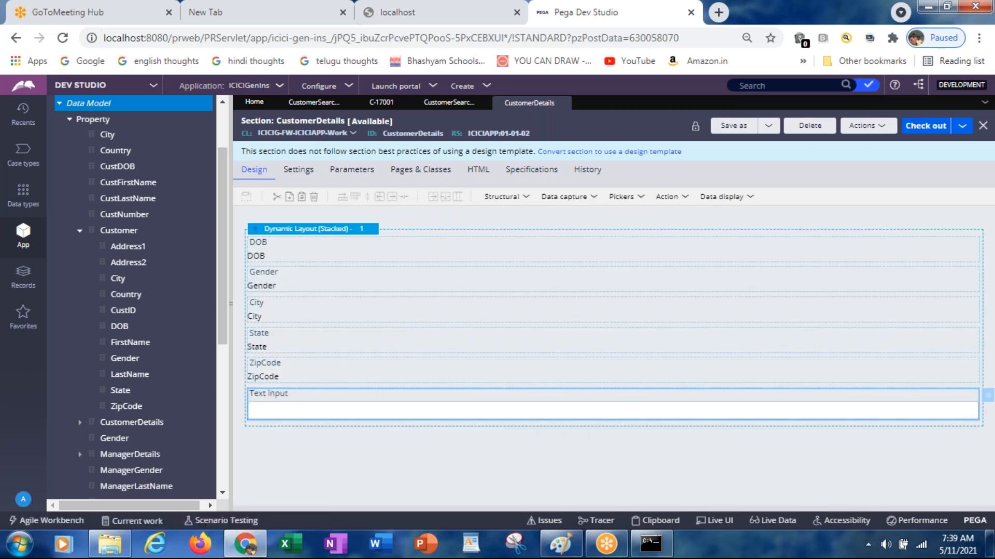
{"action": "double_click", "coordinate": [311, 409]}
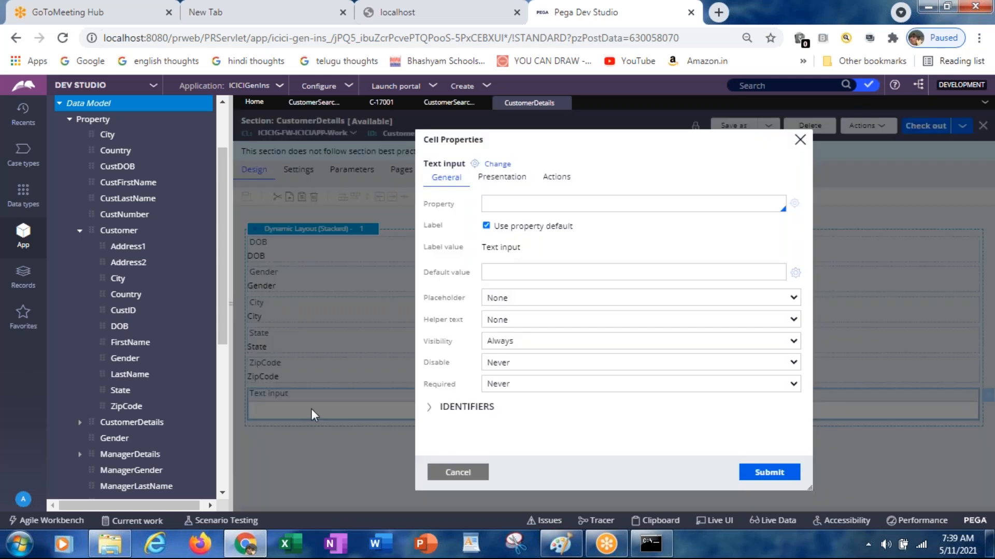
{"action": "left_click", "coordinate": [501, 202]}
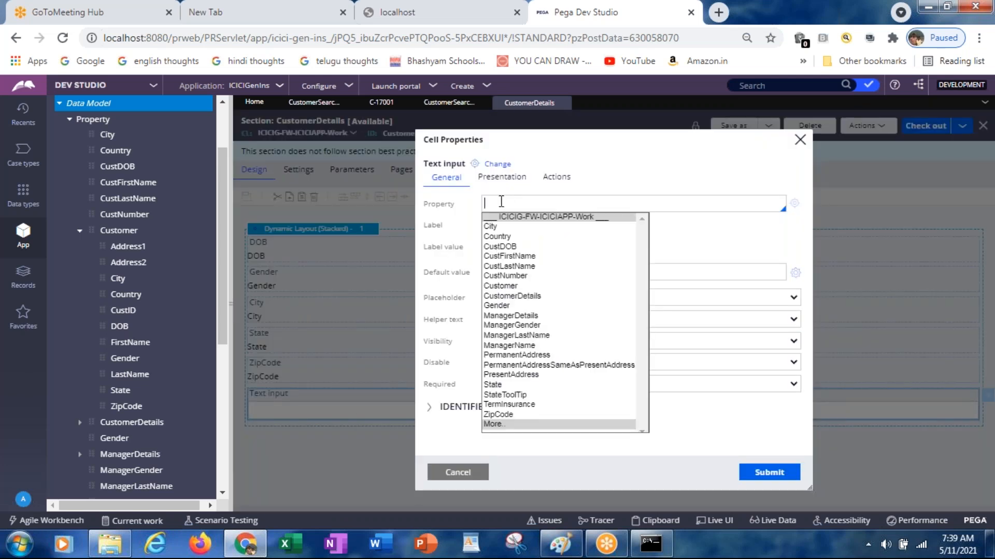
{"action": "type", "text": ".cus"}
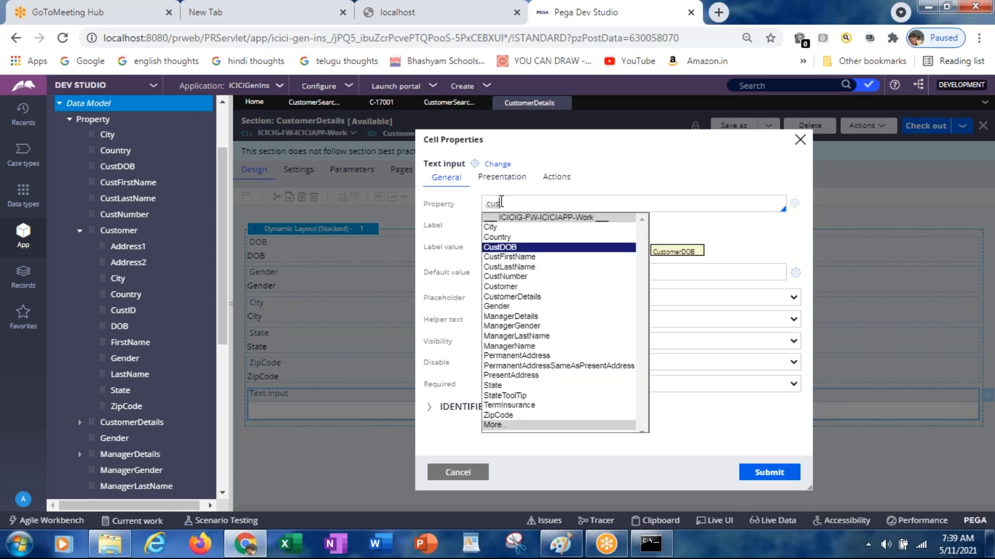
{"action": "key", "text": "Down"}
{"action": "key", "text": "Down"}
{"action": "key", "text": "Down"}
{"action": "key", "text": "Down"}
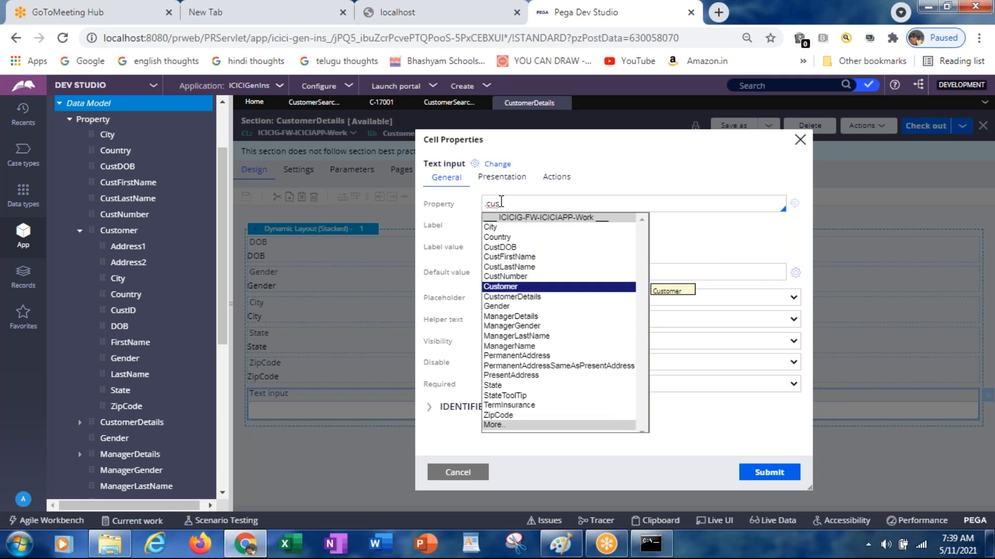
{"action": "key", "text": "Return"}
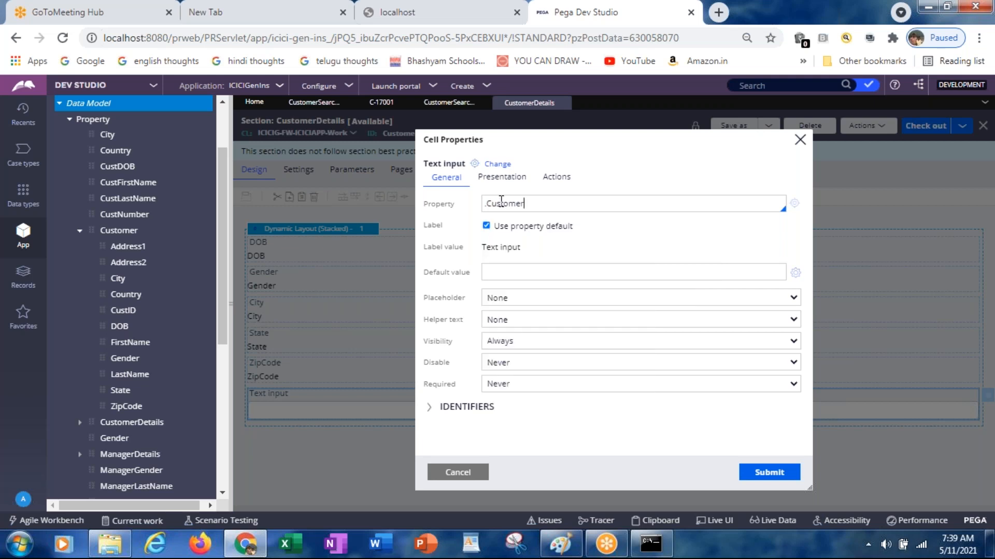
{"action": "type", "text": "."}
{"action": "key", "text": "Down"}
{"action": "key", "text": "Down"}
{"action": "key", "text": "Down"}
{"action": "key", "text": "Down"}
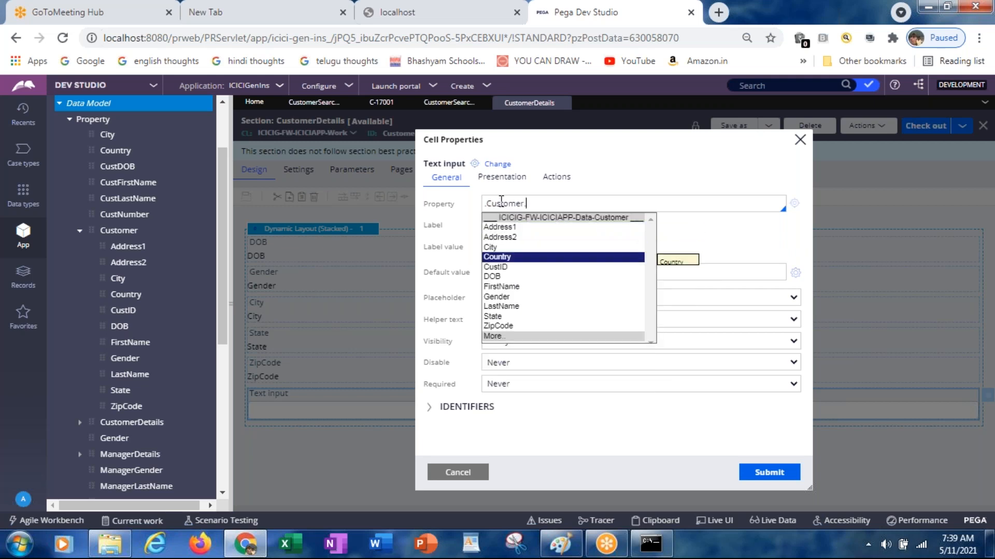
{"action": "key", "text": "Down"}
{"action": "key", "text": "Down"}
{"action": "key", "text": "Return"}
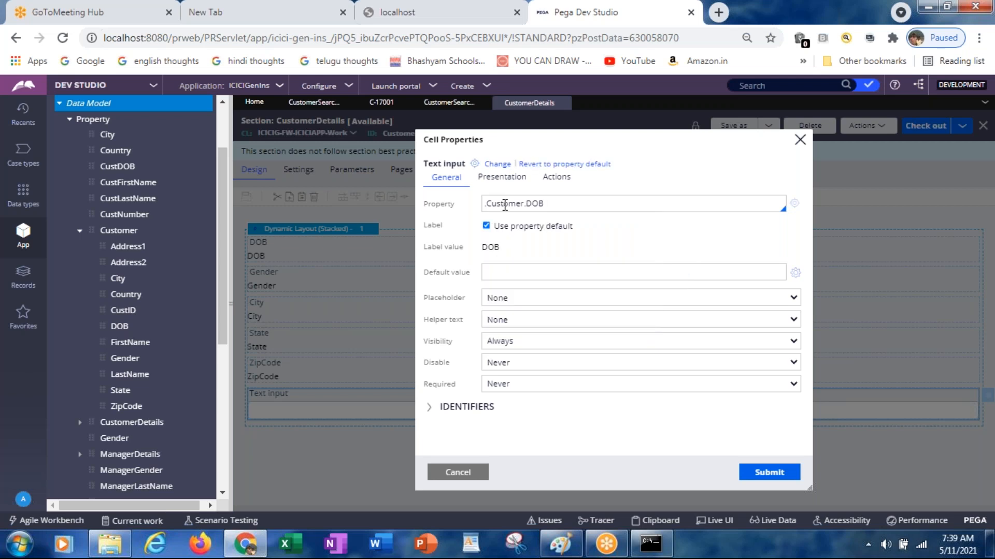
{"action": "left_click", "coordinate": [770, 472]}
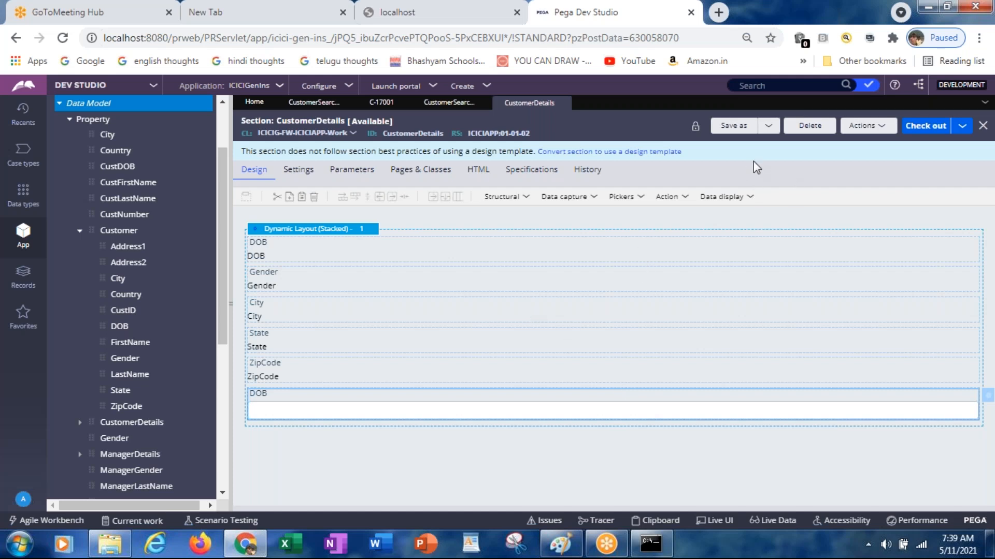
Step: Check out the CustomerDetails section and add two copies of the DOB text input to the end of the layout
{"action": "left_click", "coordinate": [914, 126]}
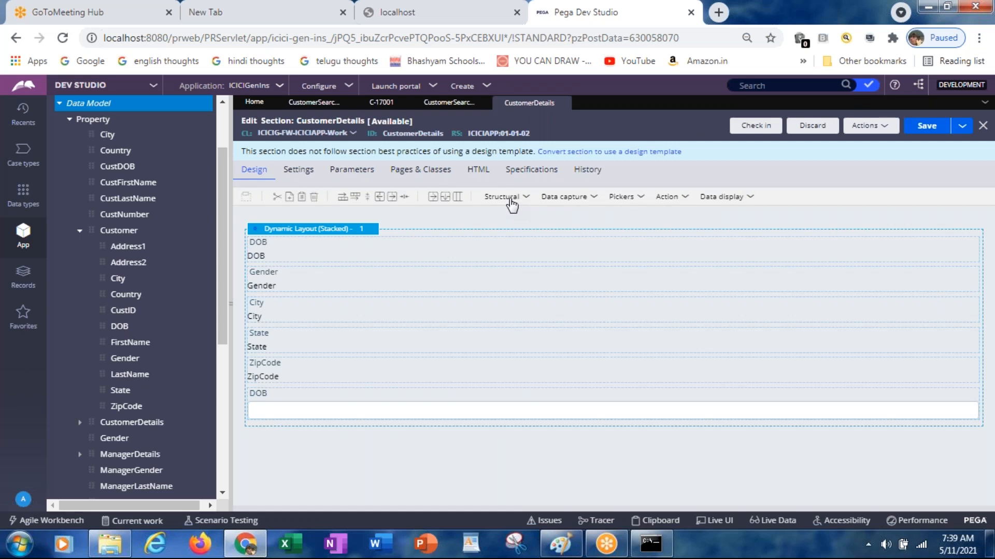
{"action": "left_click", "coordinate": [282, 408]}
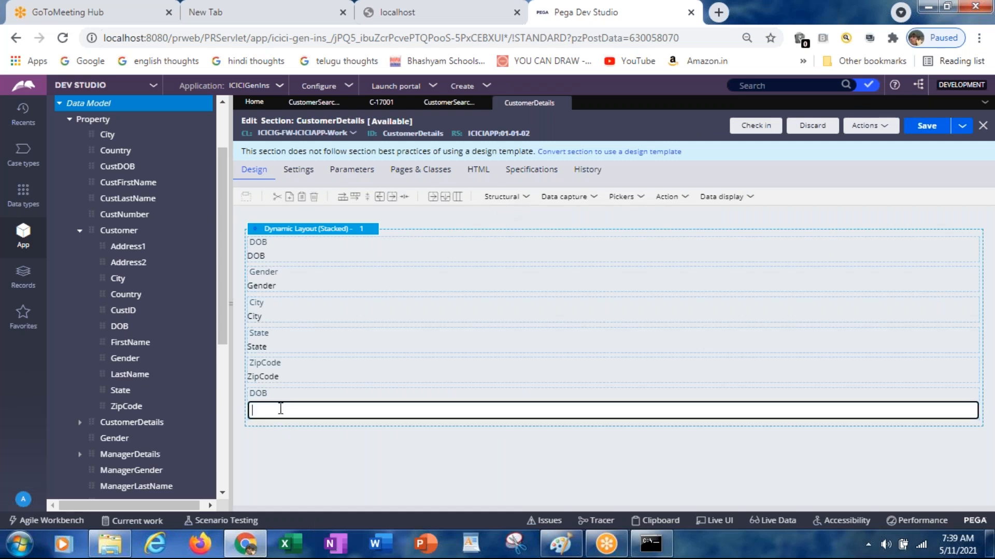
{"action": "left_click", "coordinate": [289, 201]}
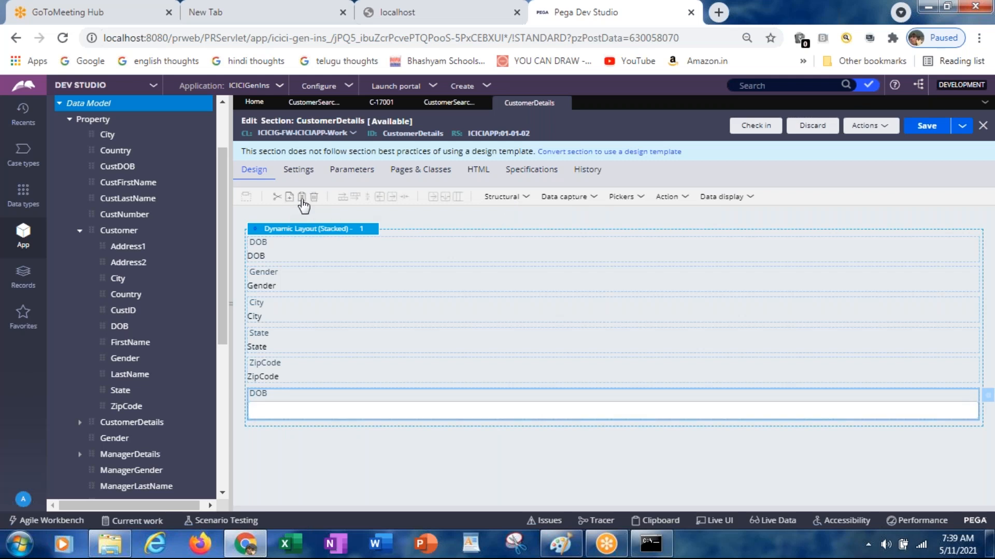
{"action": "left_click", "coordinate": [302, 201]}
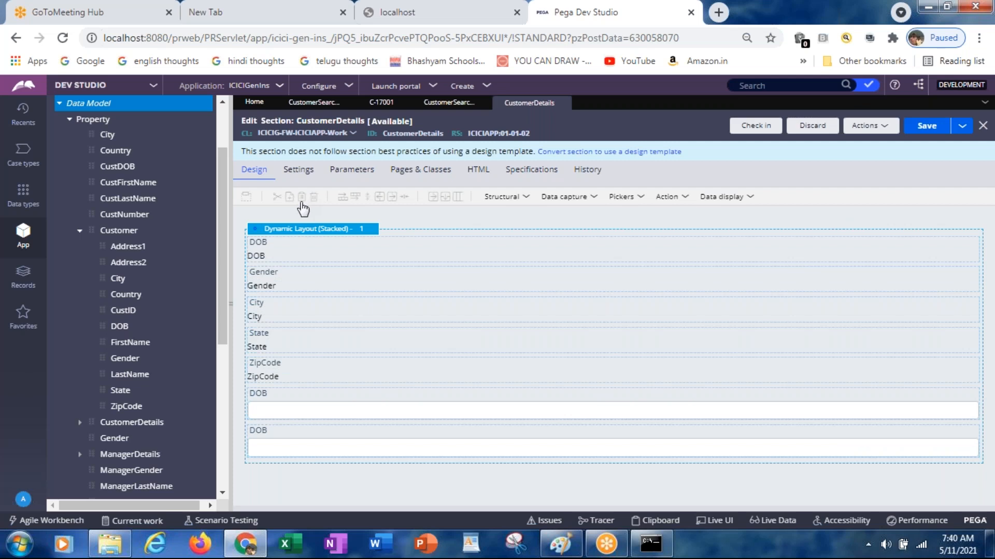
{"action": "left_click", "coordinate": [251, 448]}
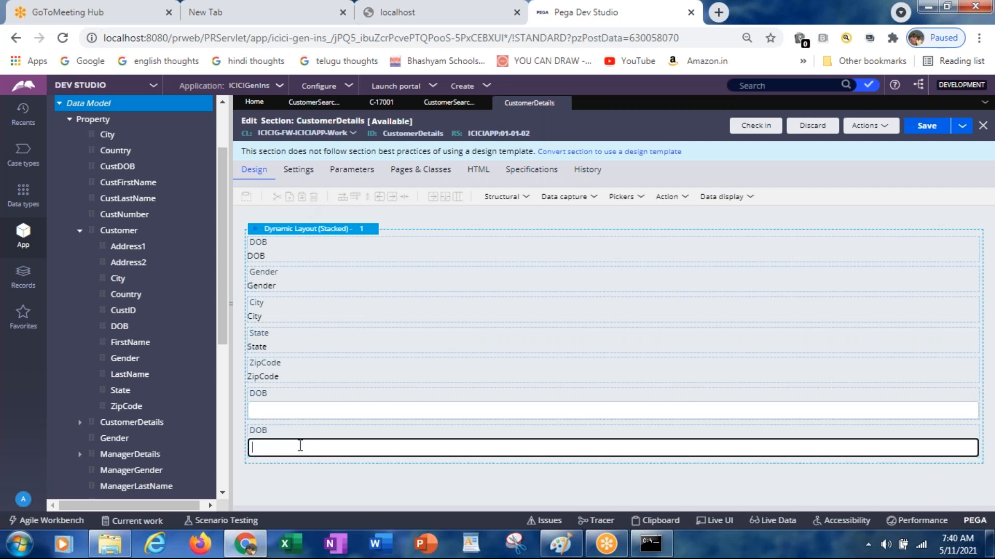
{"action": "left_click", "coordinate": [290, 199]}
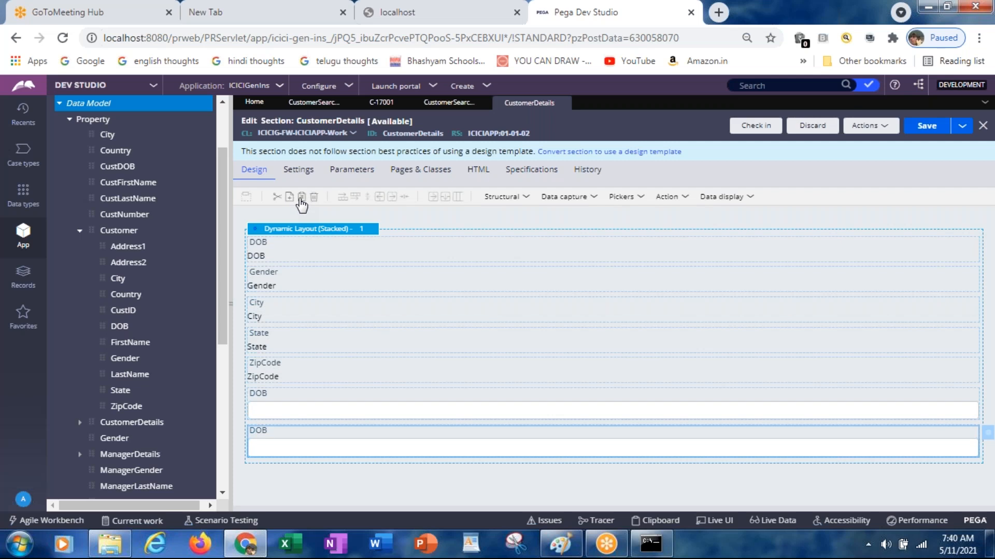
{"action": "left_click", "coordinate": [301, 202]}
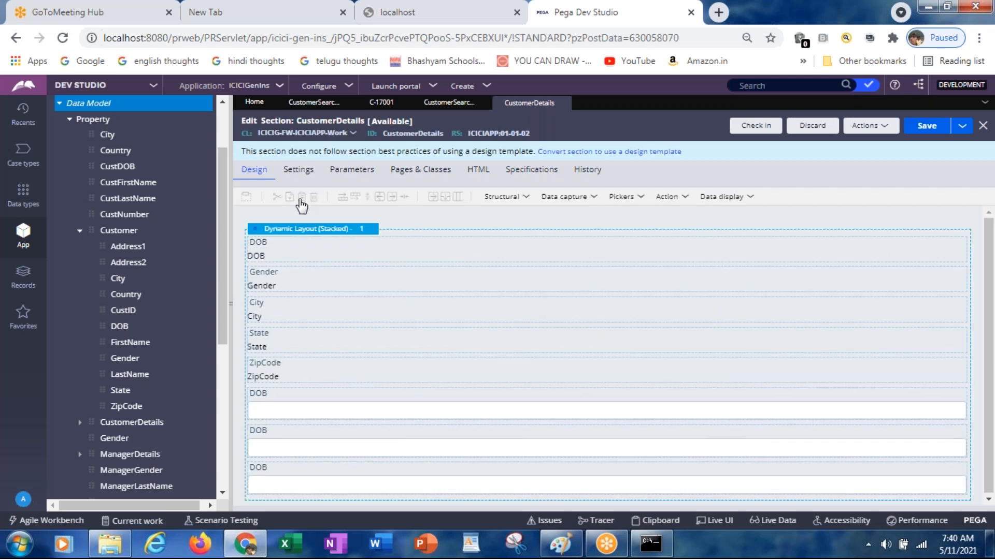
Step: Delete the old DOB, Gender, City, State and ZipCode fields above the new text inputs
{"action": "left_click", "coordinate": [282, 256]}
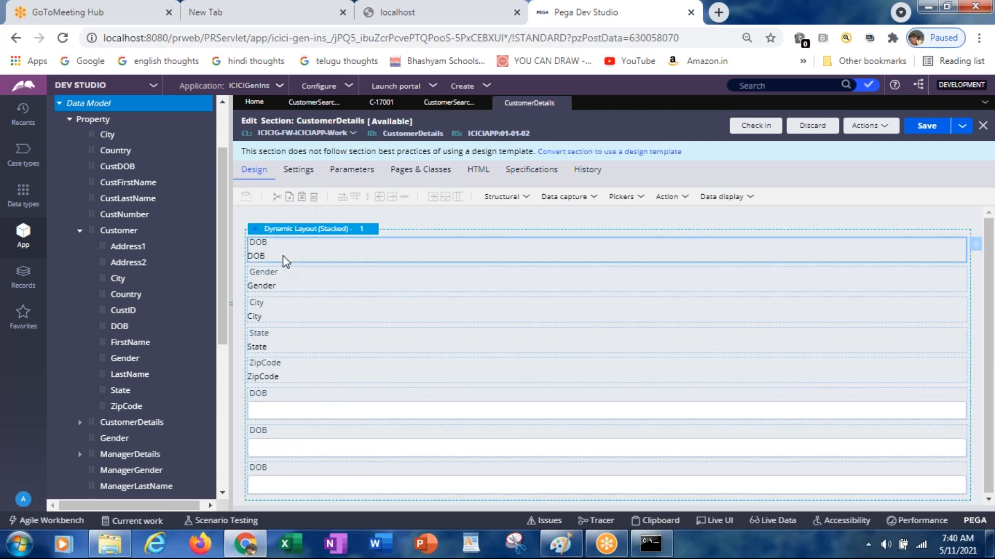
{"action": "left_click", "coordinate": [314, 198]}
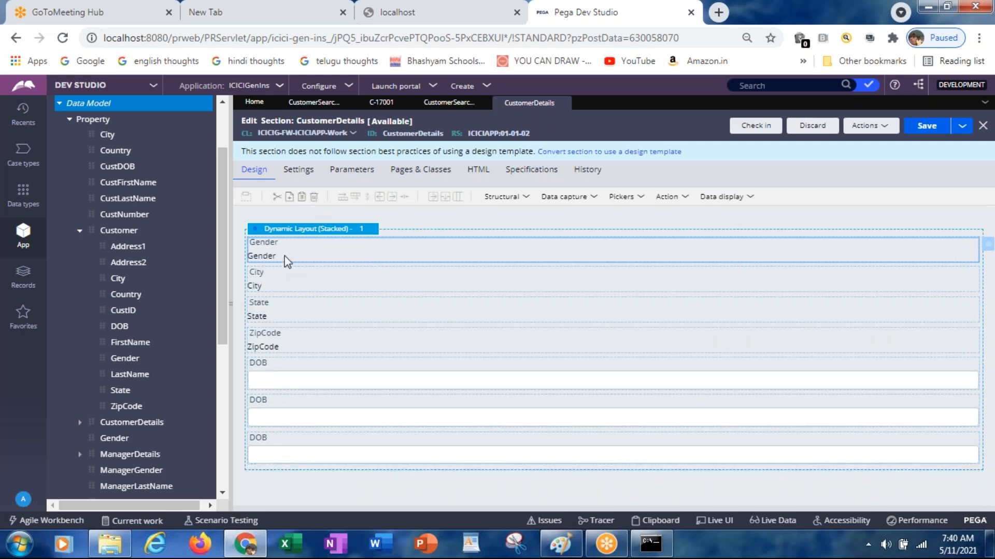
{"action": "left_click", "coordinate": [314, 198]}
{"action": "left_click", "coordinate": [314, 198]}
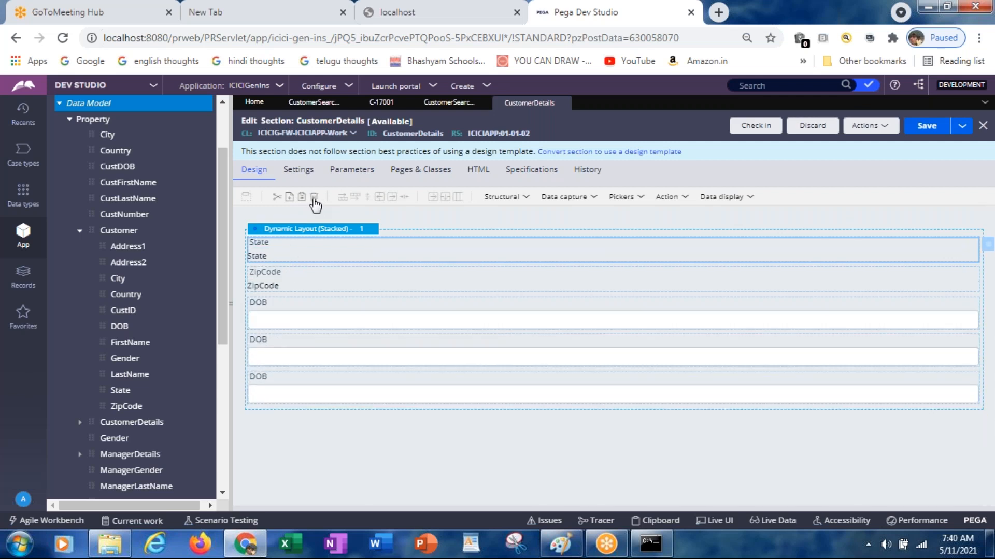
{"action": "left_click", "coordinate": [314, 198]}
{"action": "left_click", "coordinate": [314, 198]}
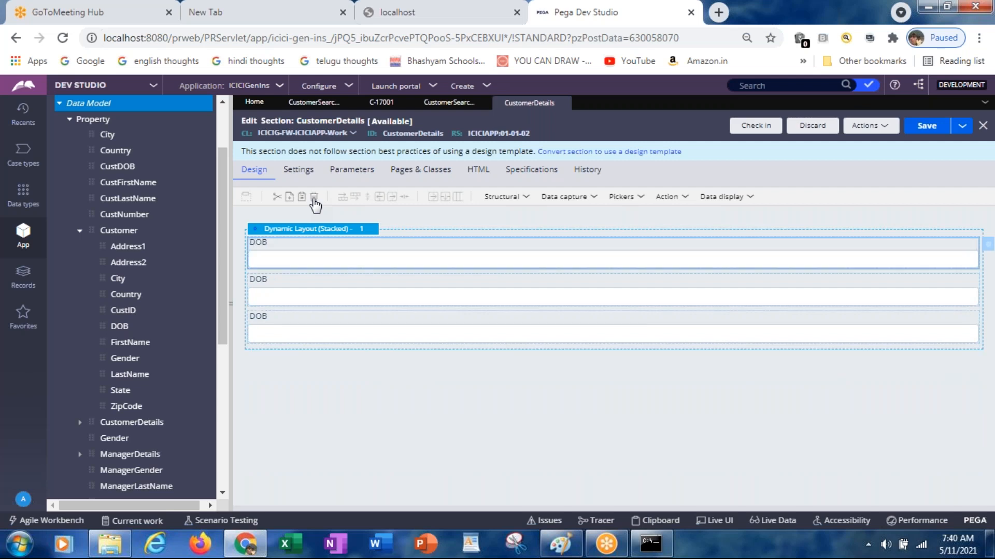
Step: Rebind the second DOB text input to the .Customer.Gender property and submit its cell properties
{"action": "left_click", "coordinate": [299, 297]}
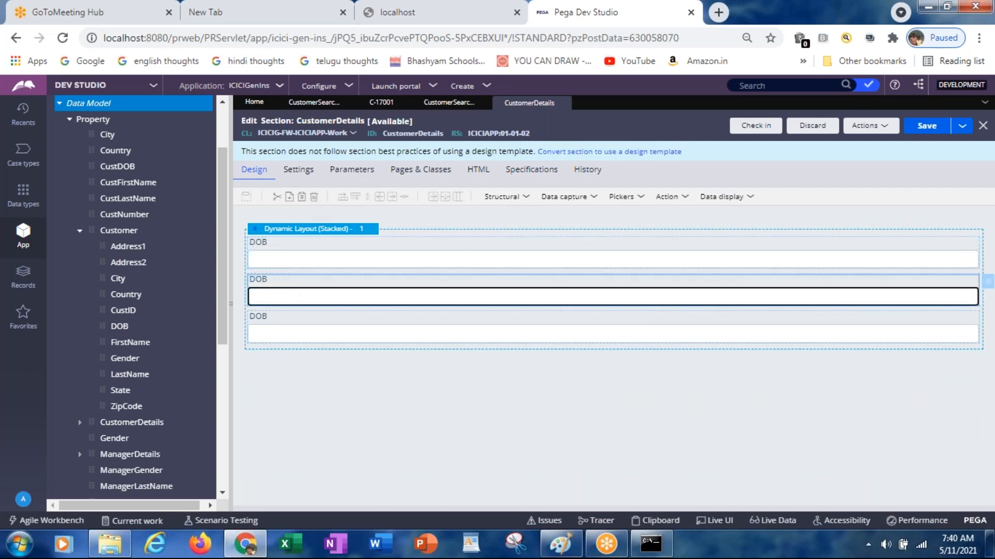
{"action": "double_click", "coordinate": [305, 300]}
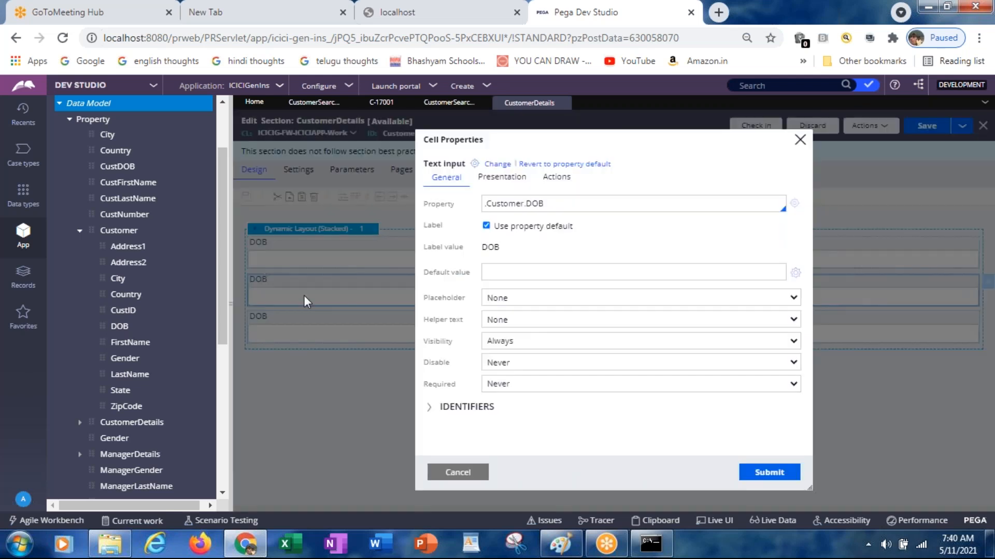
{"action": "double_click", "coordinate": [540, 203]}
{"action": "key", "text": "BackSpace"}
{"action": "key", "text": "Down"}
{"action": "key", "text": "Down"}
{"action": "key", "text": "Down"}
{"action": "key", "text": "Down"}
{"action": "key", "text": "Down"}
{"action": "key", "text": "Down"}
{"action": "key", "text": "Down"}
{"action": "key", "text": "Down"}
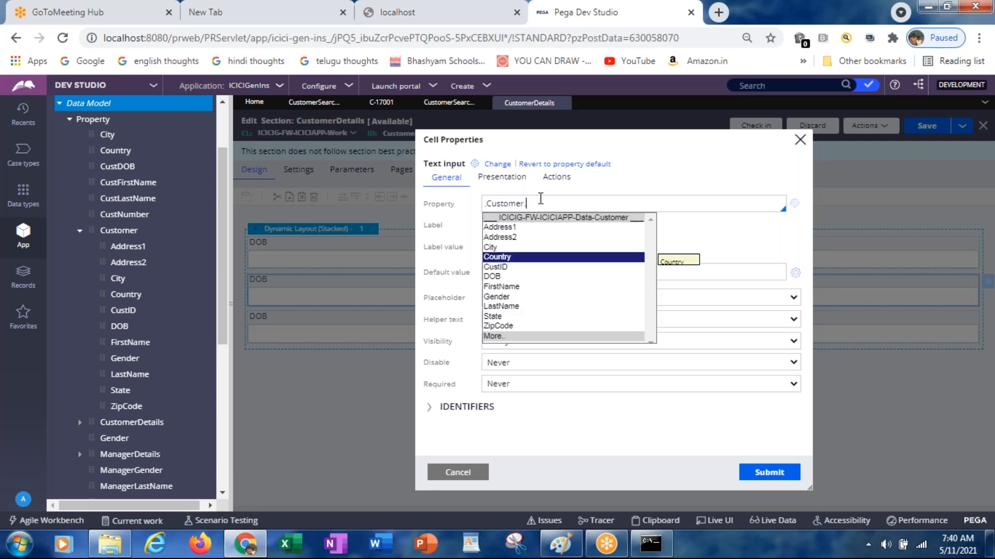
{"action": "key", "text": "Down"}
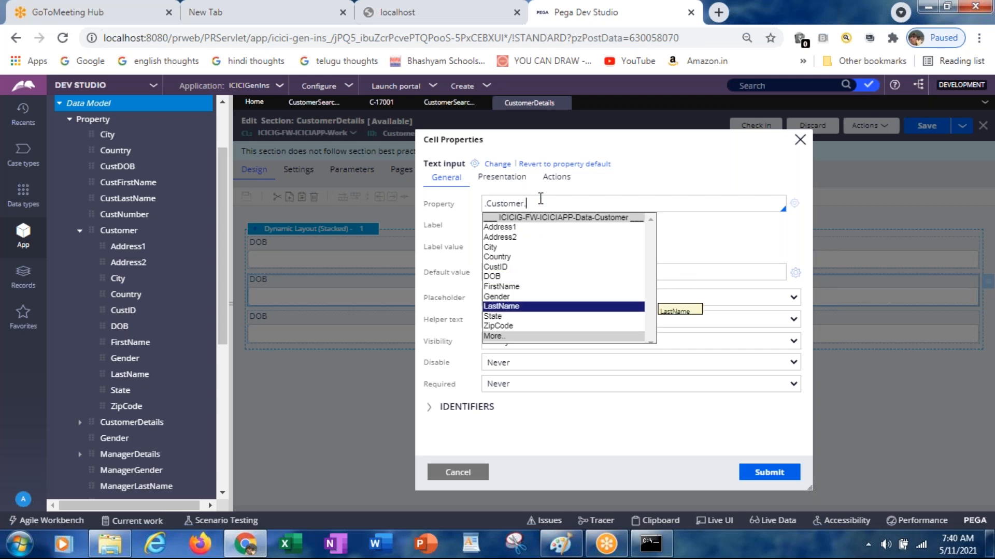
{"action": "key", "text": "Up"}
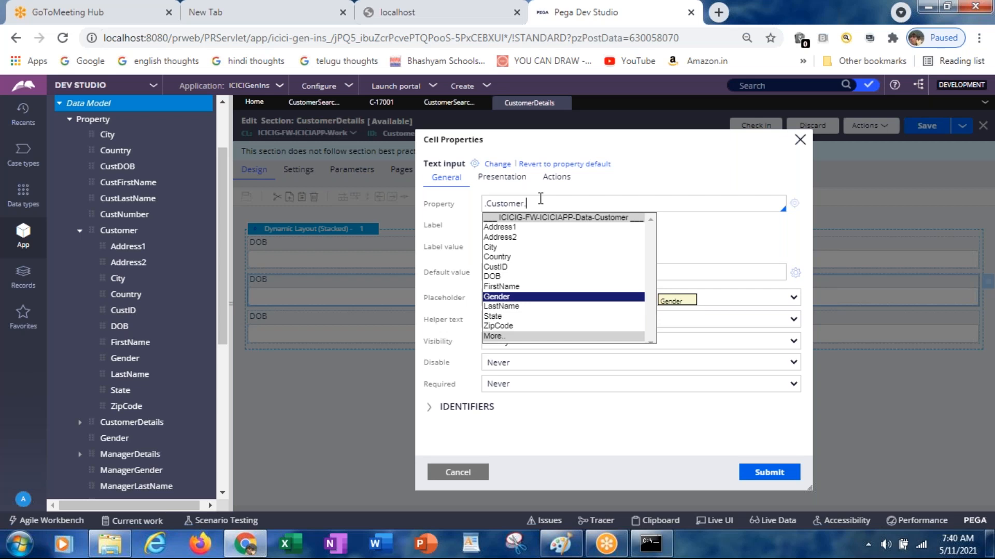
{"action": "key", "text": "Return"}
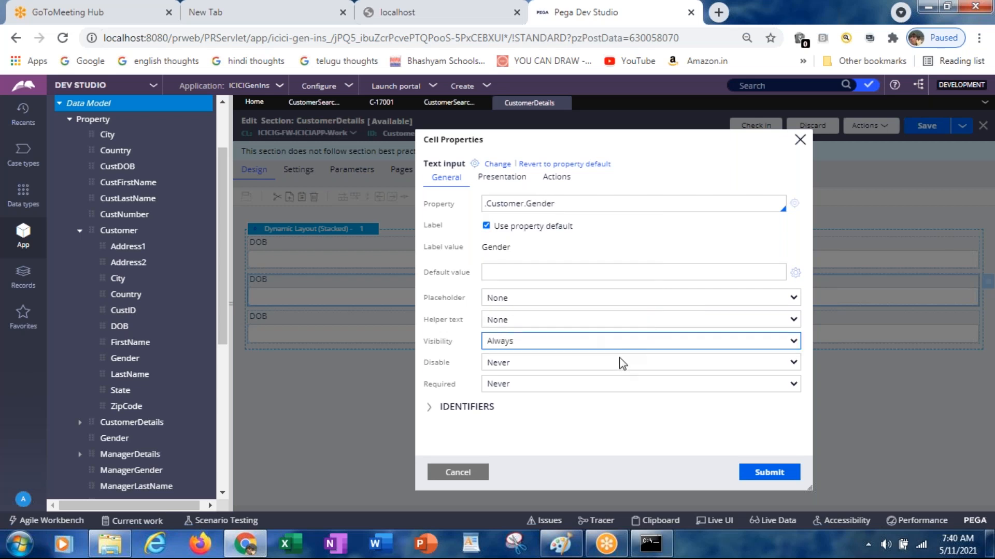
{"action": "left_click", "coordinate": [764, 474]}
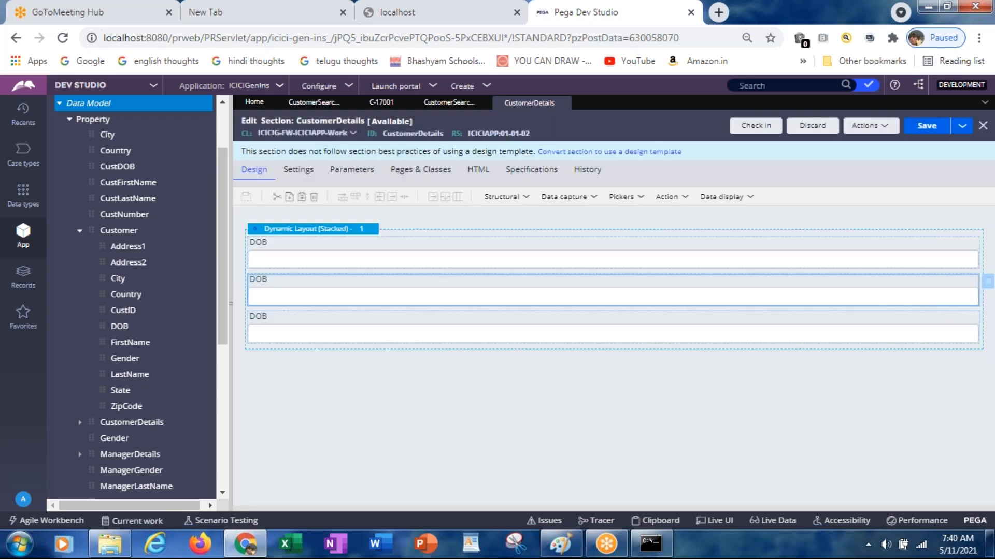
Step: Rebind the third text input, a duplicate DOB field, to the .Customer.FirstName property and submit its cell properties
{"action": "left_click", "coordinate": [318, 331]}
{"action": "double_click", "coordinate": [317, 332]}
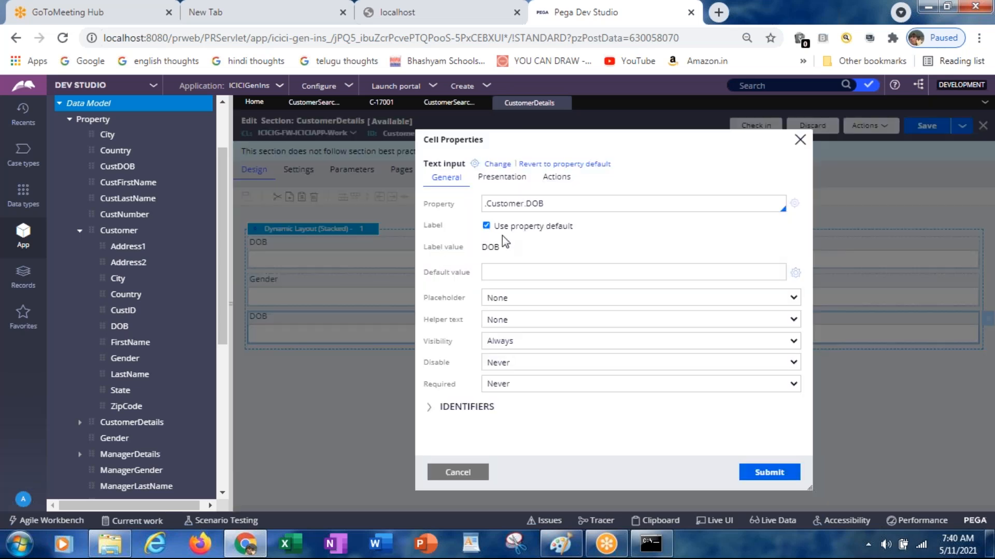
{"action": "double_click", "coordinate": [538, 203]}
{"action": "key", "text": "BackSpace"}
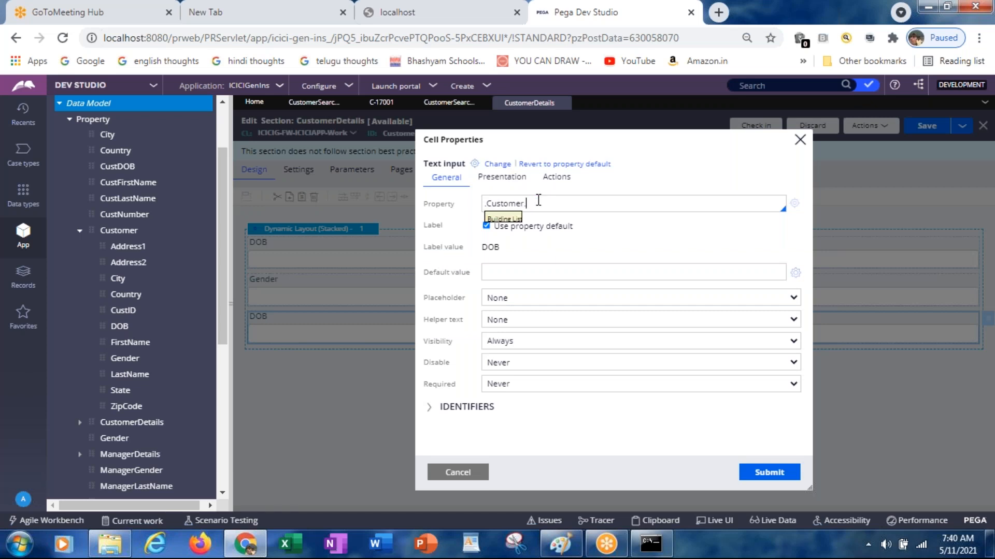
{"action": "key", "text": "Down"}
{"action": "key", "text": "Down"}
{"action": "key", "text": "Down"}
{"action": "key", "text": "Down"}
{"action": "key", "text": "Down"}
{"action": "key", "text": "Down"}
{"action": "key", "text": "Down"}
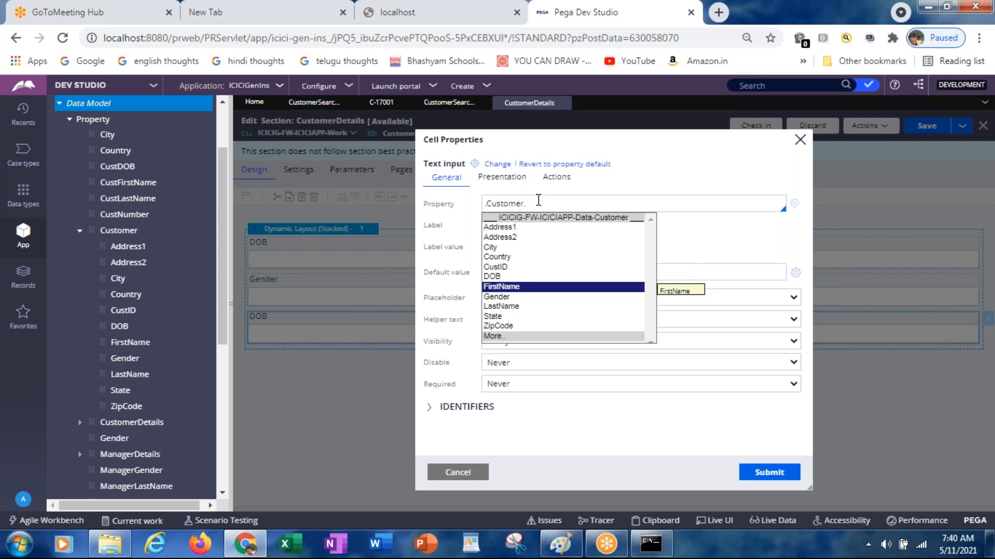
{"action": "key", "text": "Return"}
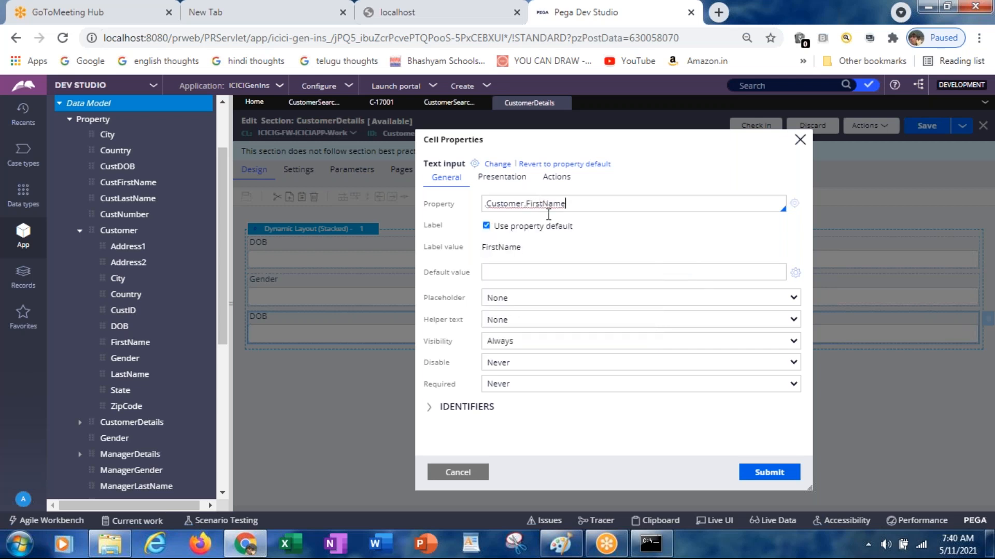
{"action": "left_click", "coordinate": [782, 480]}
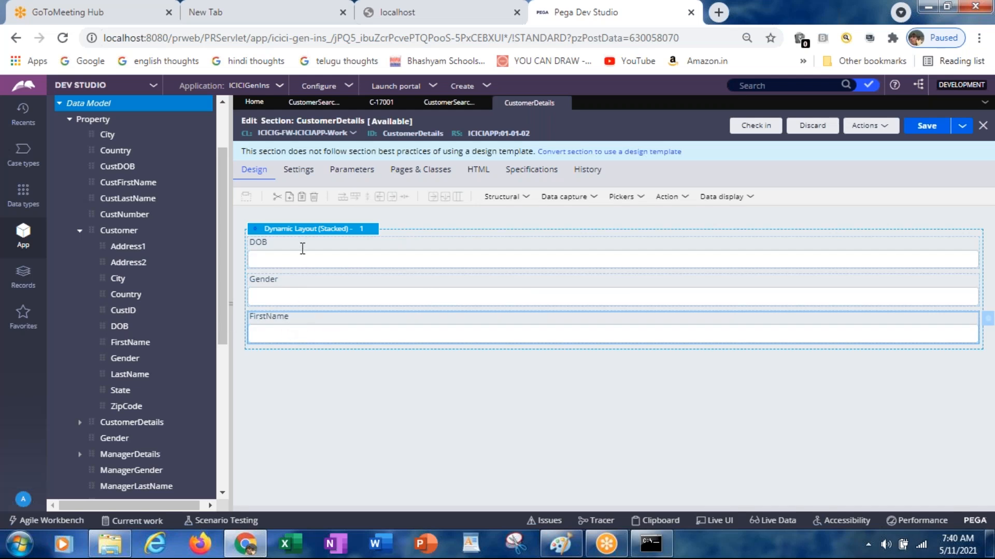
Step: Paste a copy of the FirstName text input, bind it to .Customer.LastName, and save the CustomerDetails section
{"action": "left_click", "coordinate": [301, 199]}
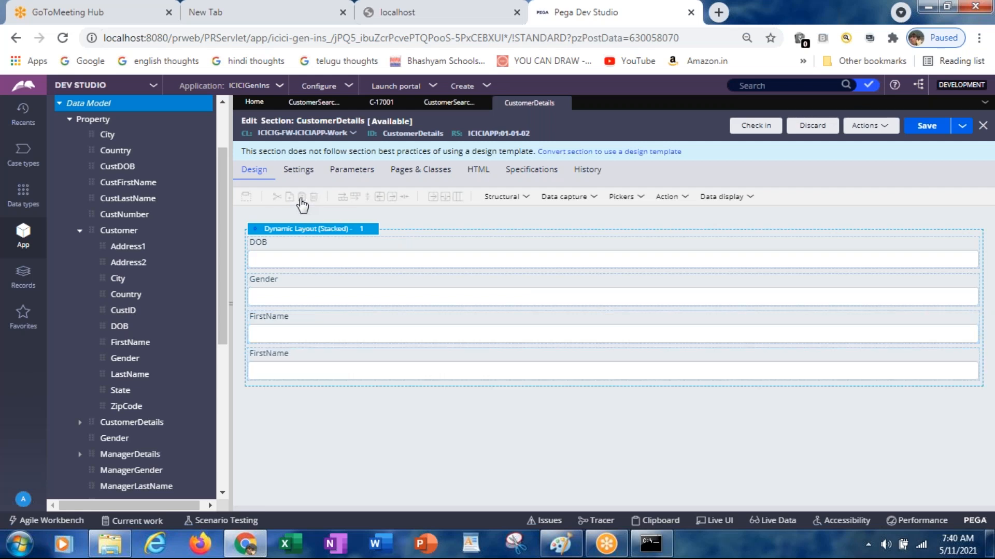
{"action": "double_click", "coordinate": [305, 357]}
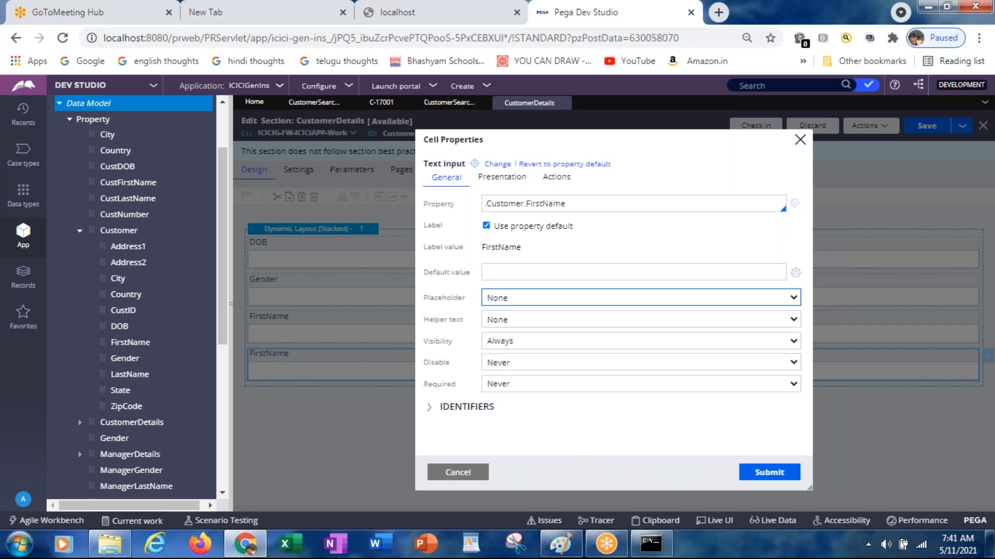
{"action": "double_click", "coordinate": [559, 203]}
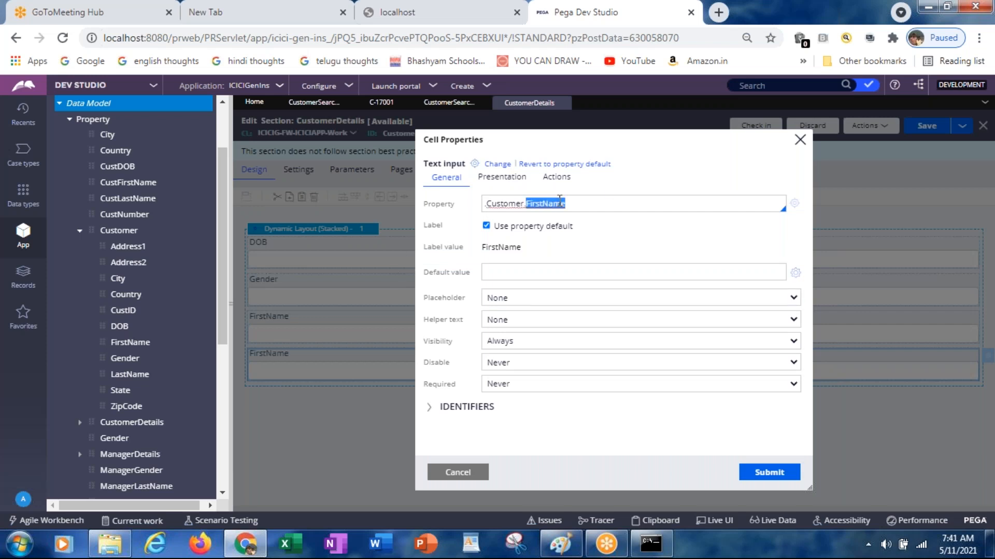
{"action": "type", "text": "LastName"}
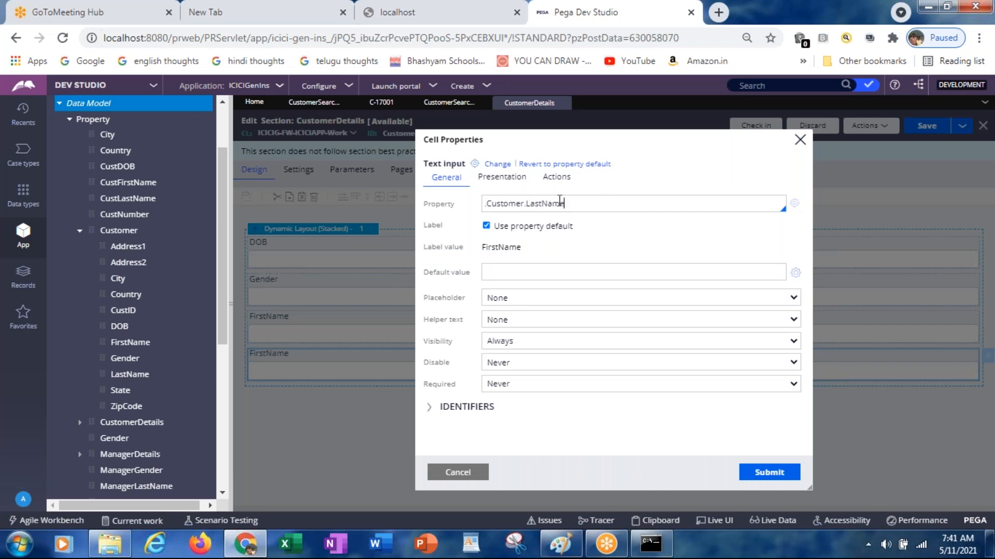
{"action": "left_click", "coordinate": [782, 477]}
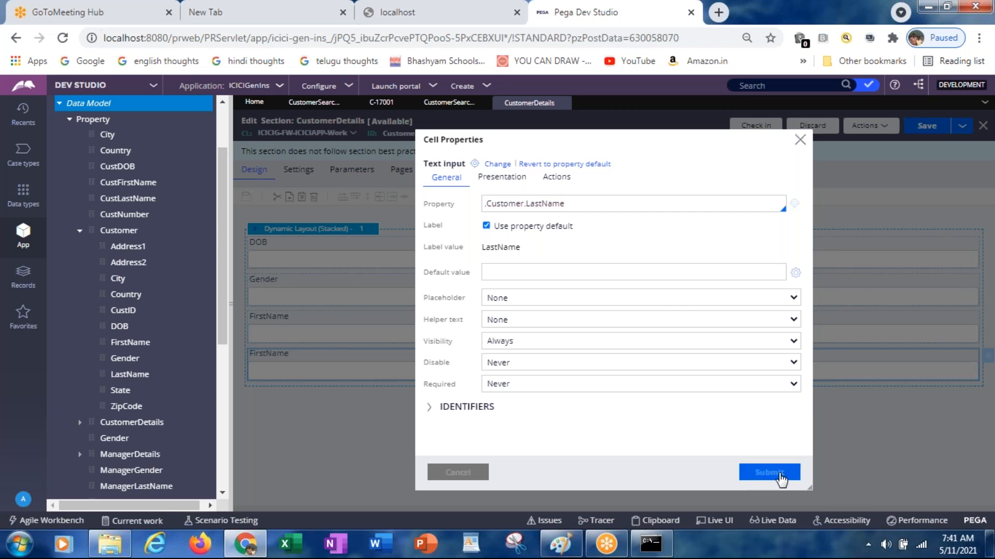
{"action": "left_click", "coordinate": [927, 126]}
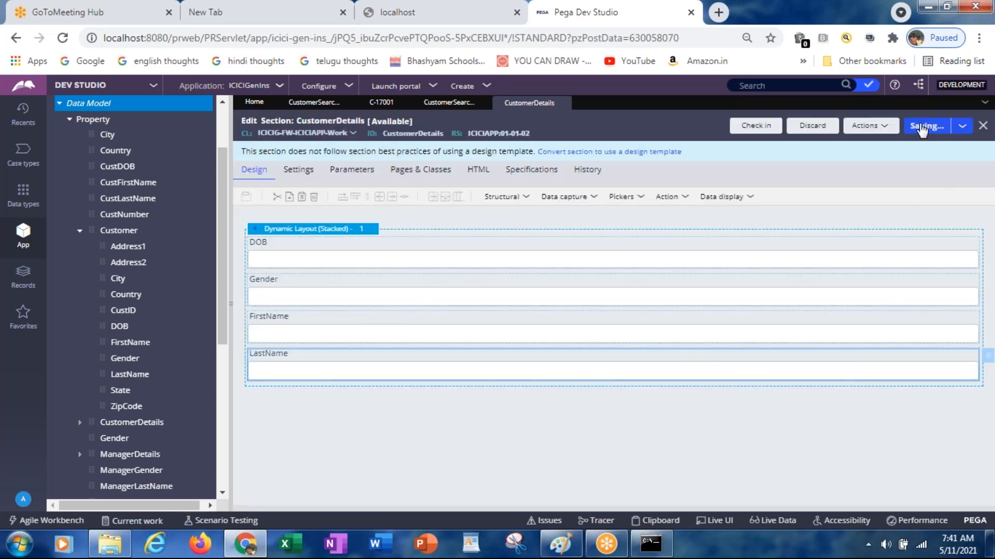
Step: Refresh the open ICICIGenIns case to check the updated customer search form
{"action": "left_click", "coordinate": [382, 103]}
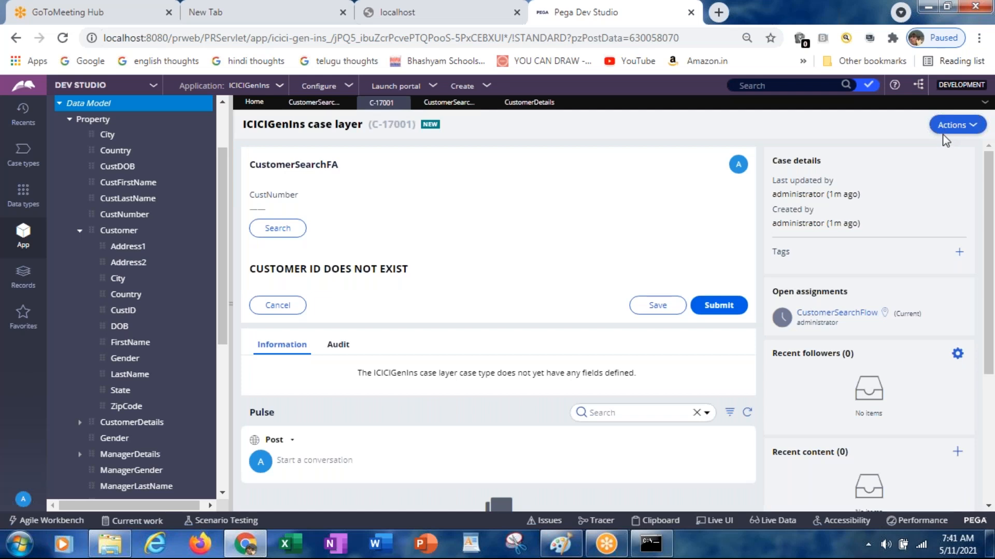
{"action": "left_click", "coordinate": [948, 129]}
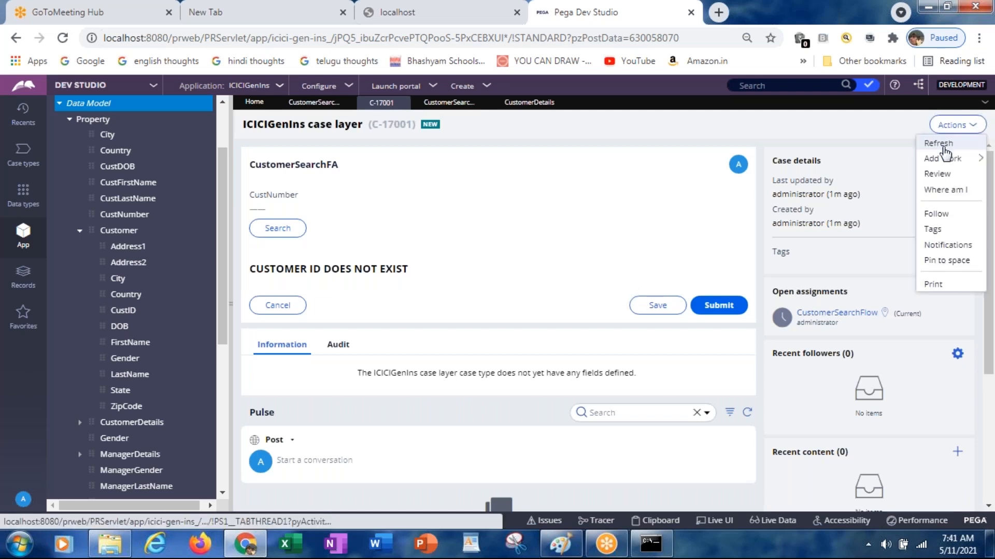
{"action": "left_click", "coordinate": [941, 145]}
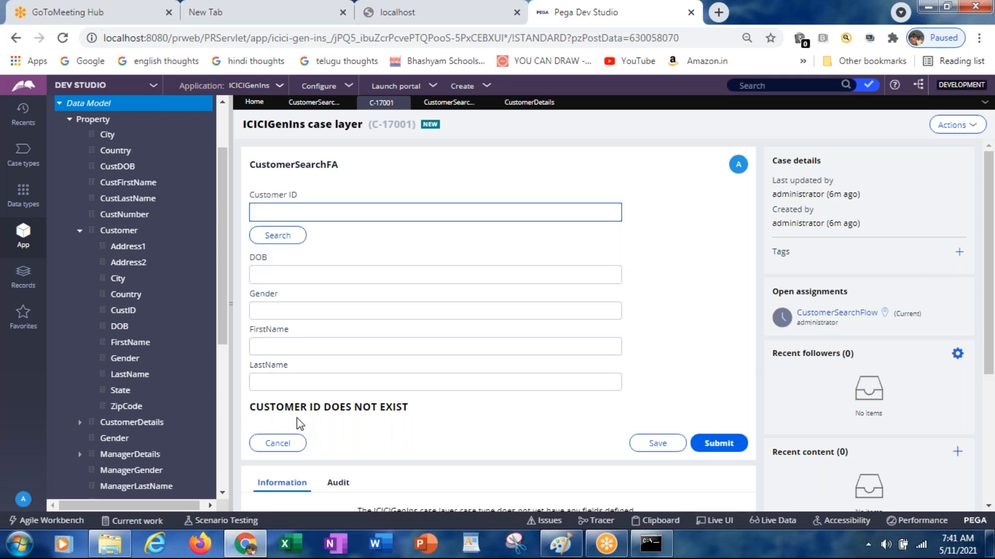
Step: Create and open a new activity labelled GetCustomerDetails in the ICICIG-FW-ICICIAPP-Work class
{"action": "left_click", "coordinate": [69, 123]}
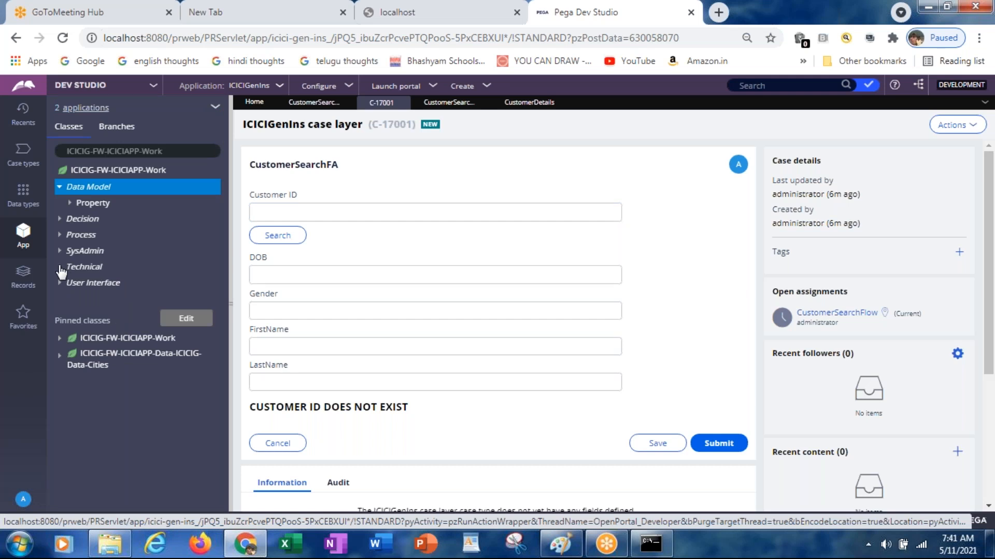
{"action": "left_click", "coordinate": [60, 267]}
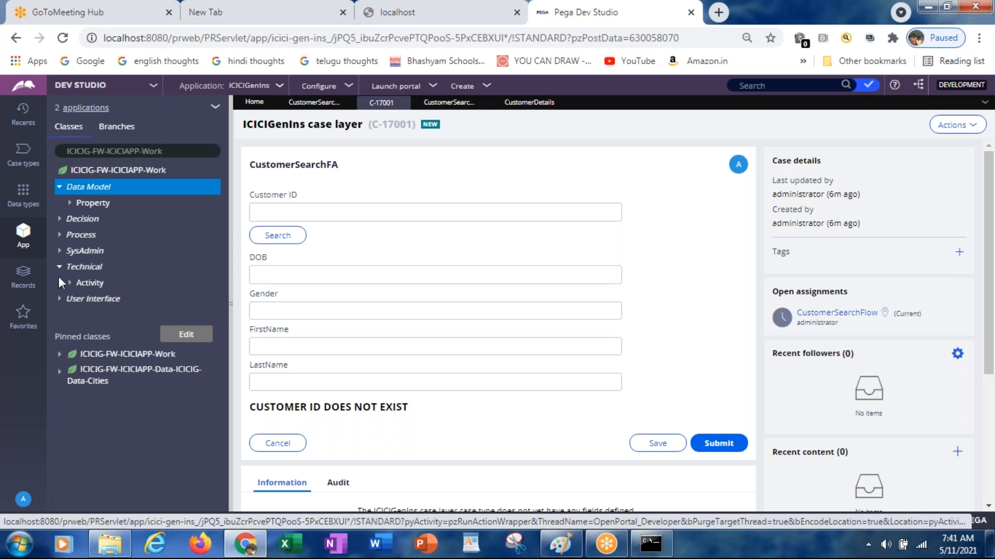
{"action": "right_click", "coordinate": [92, 288]}
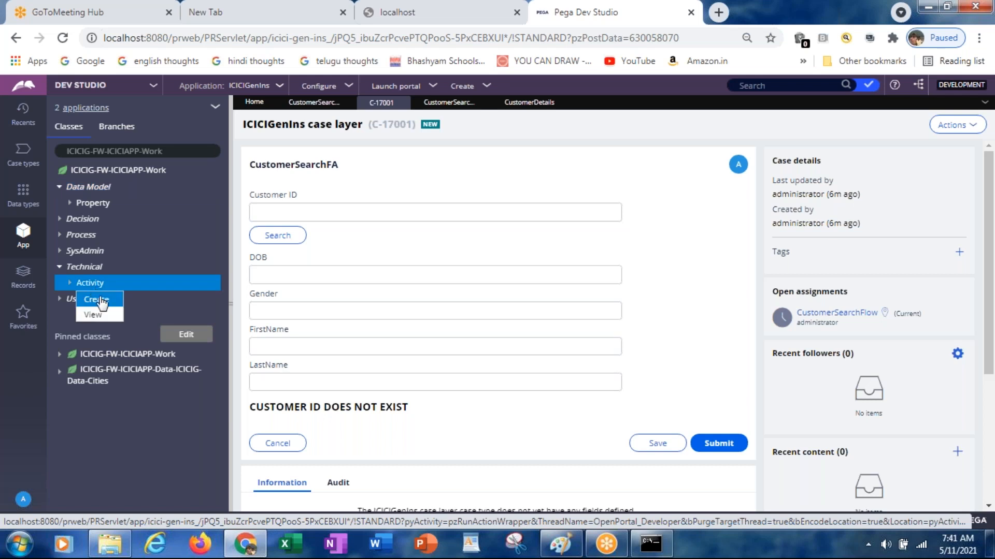
{"action": "left_click", "coordinate": [101, 301]}
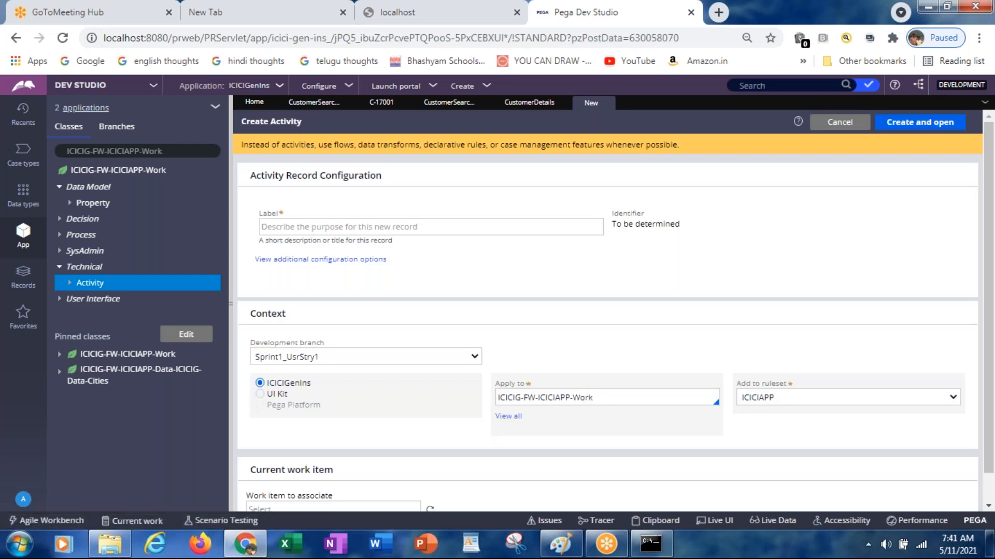
{"action": "left_click", "coordinate": [370, 228]}
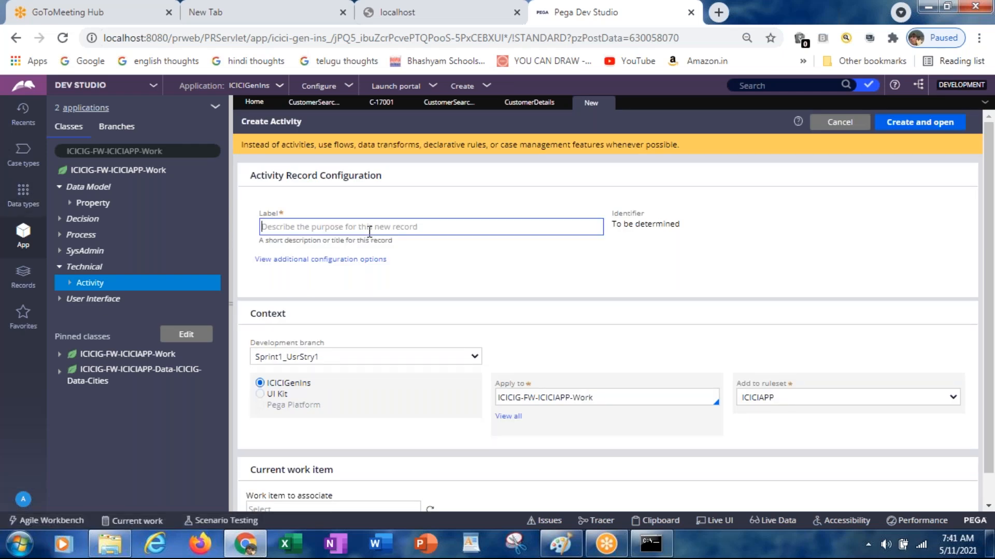
{"action": "type", "text": "GetC"}
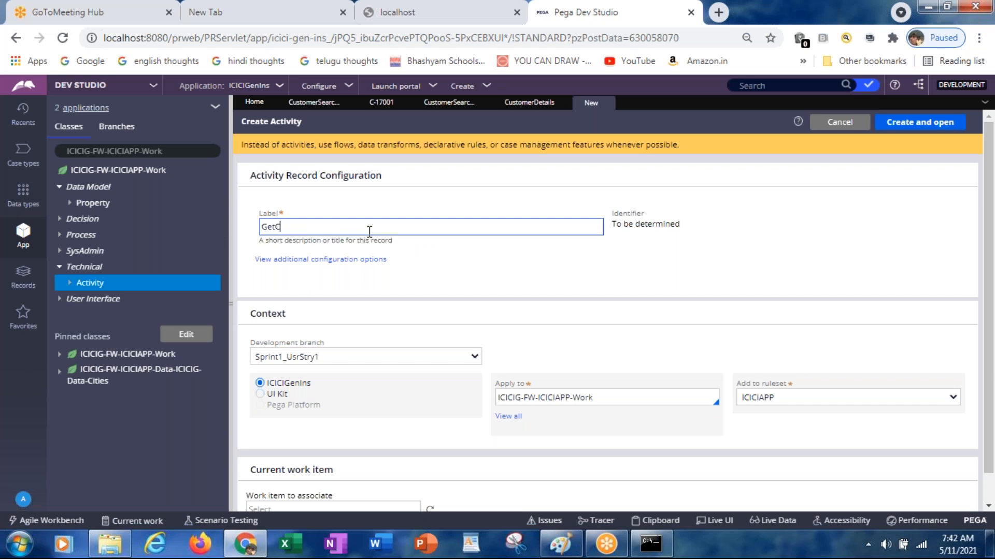
{"action": "type", "text": "ustomerDetails"}
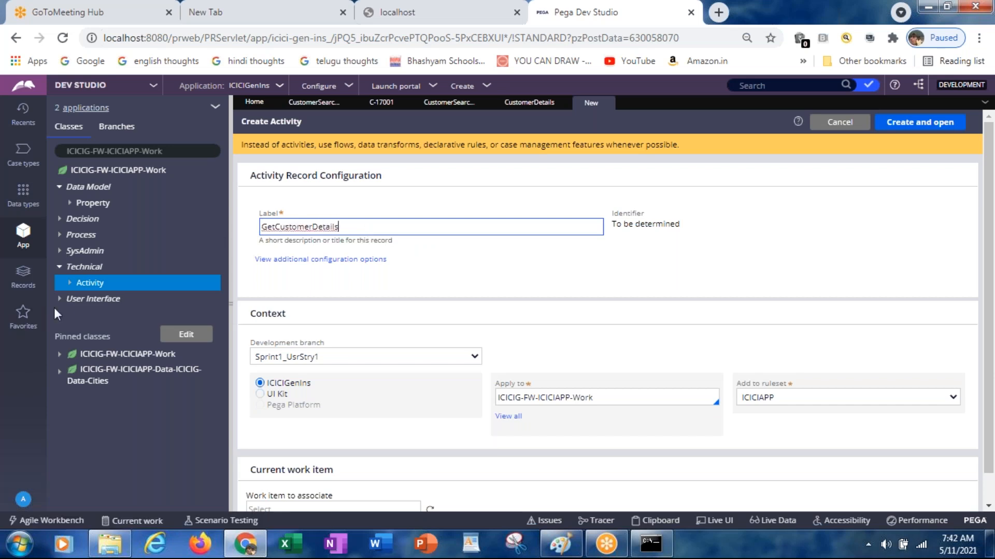
{"action": "left_click", "coordinate": [71, 284]}
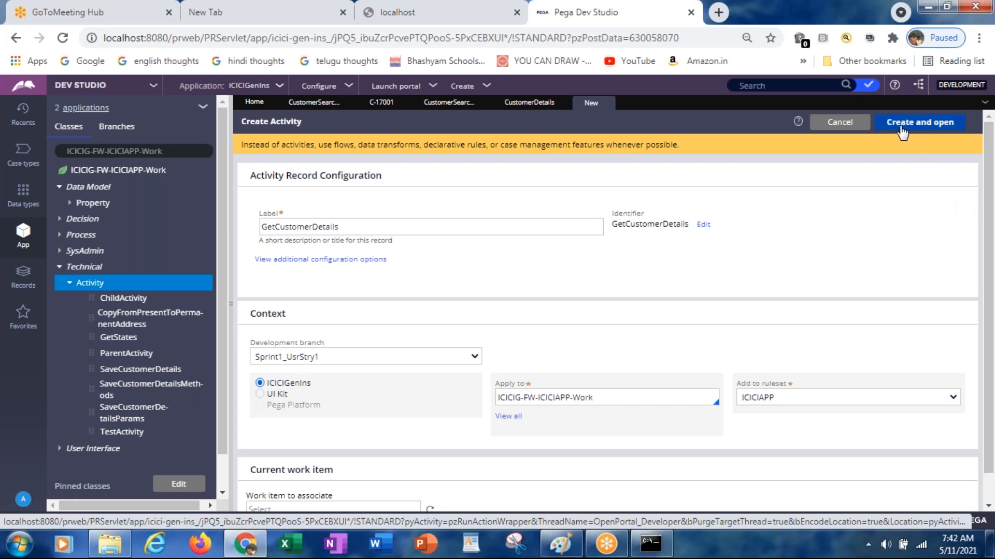
{"action": "left_click", "coordinate": [904, 129]}
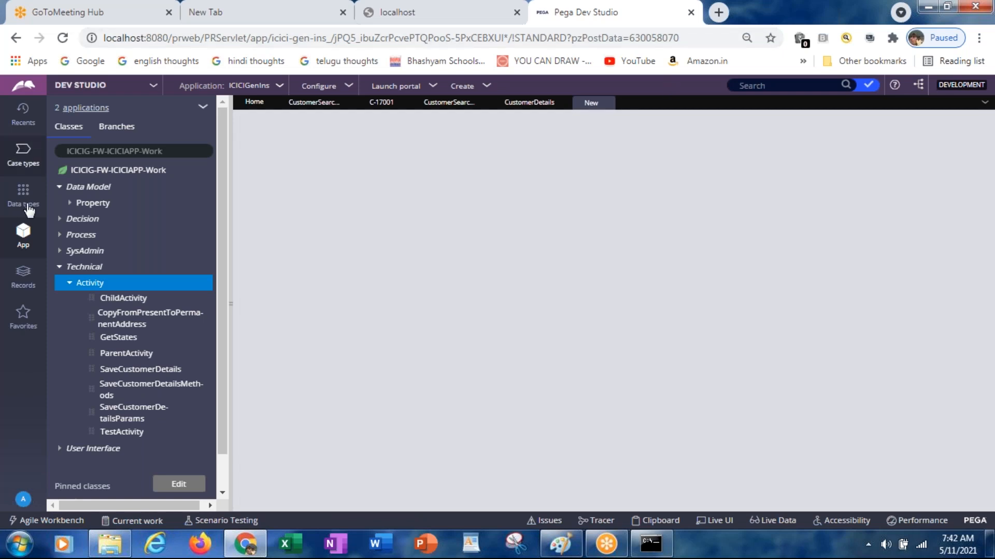
Step: Open the Customer data type and review its stored records
{"action": "left_click", "coordinate": [27, 206]}
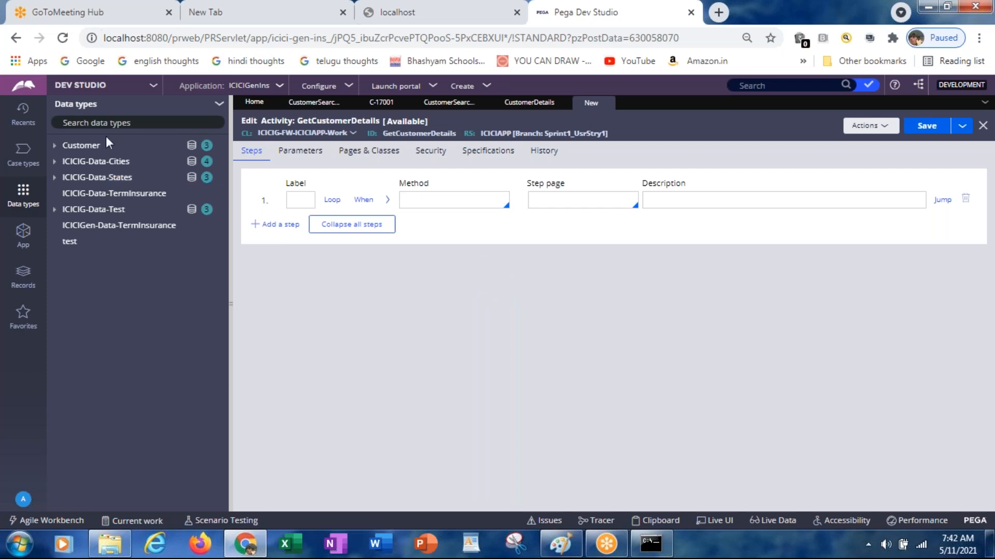
{"action": "left_click", "coordinate": [83, 145]}
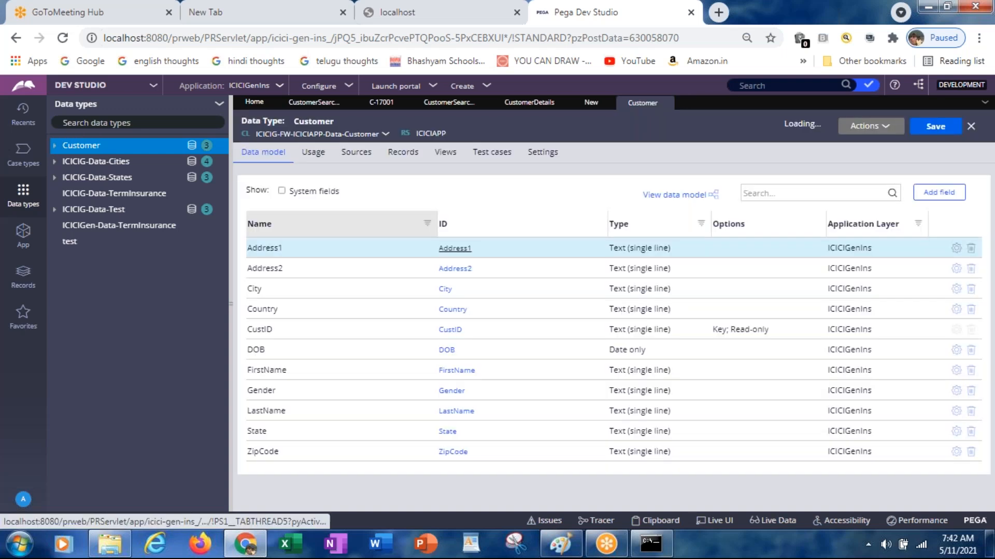
{"action": "left_click", "coordinate": [392, 151]}
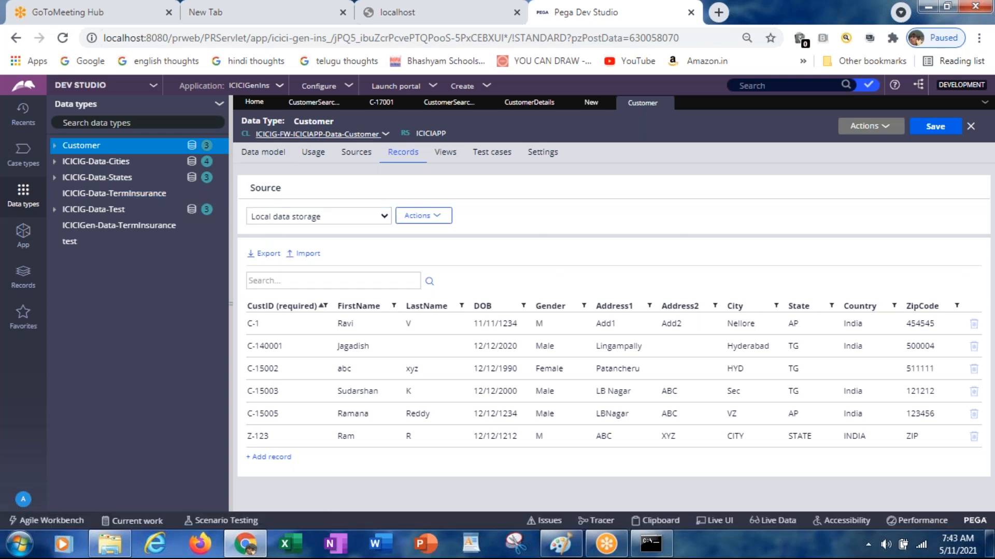
Step: Copy the Customer data type's class name, ICICIG-FW-ICICIAPP-Data-Customer, and enter it as a page class in the GetCustomerDetails activity
{"action": "left_click_drag", "start_coordinate": [254, 135], "coordinate": [380, 135]}
{"action": "key", "text": "ctrl+c"}
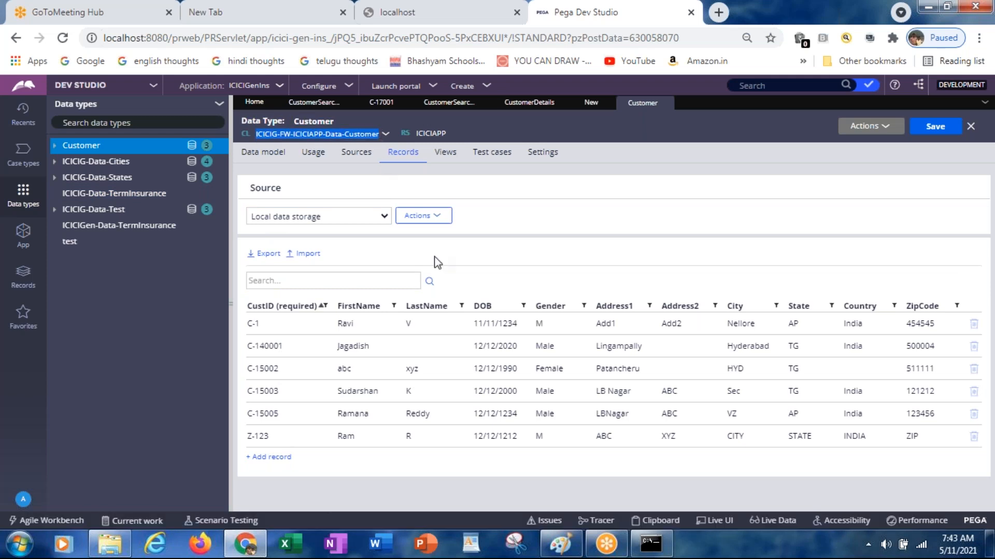
{"action": "left_click", "coordinate": [590, 104]}
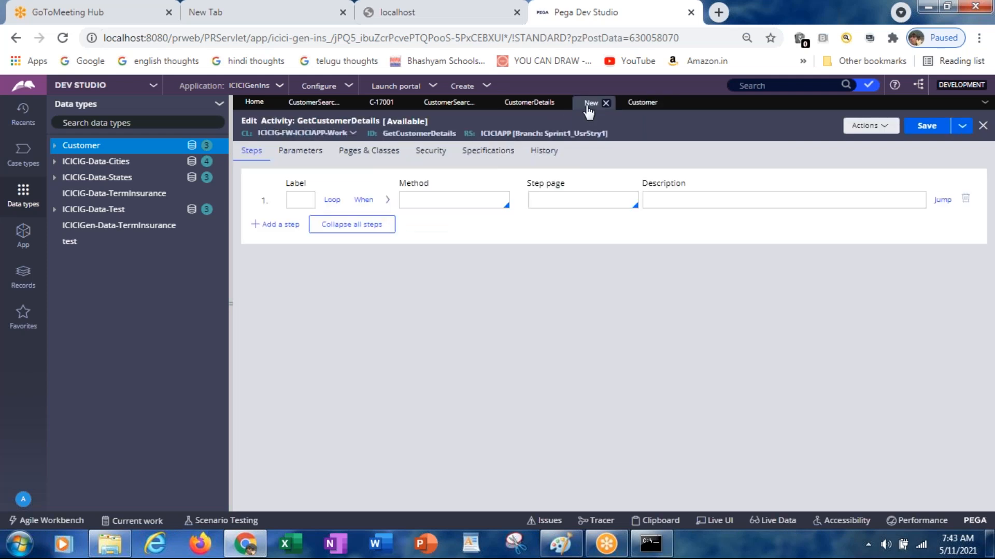
{"action": "left_click", "coordinate": [365, 156]}
{"action": "left_click", "coordinate": [525, 203]}
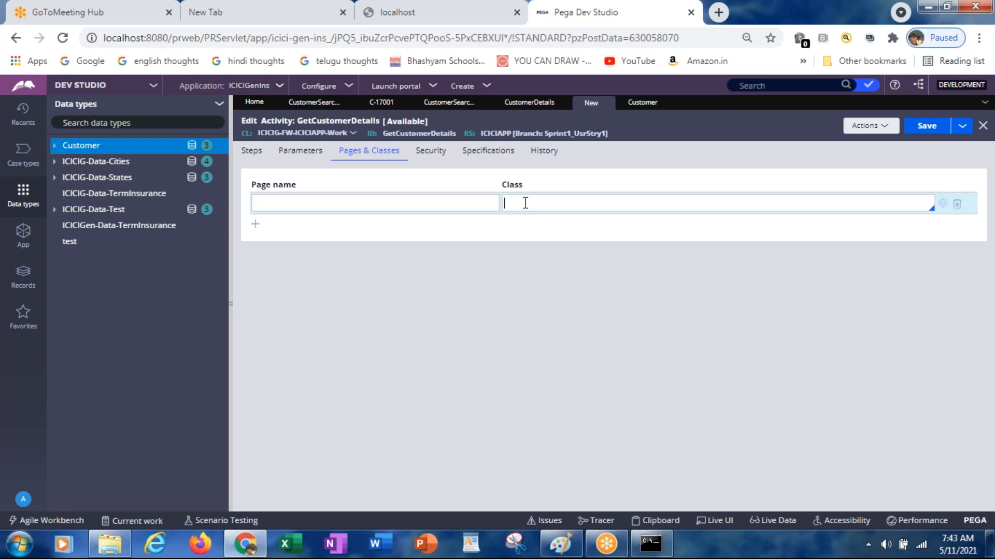
{"action": "key", "text": "ctrl+v"}
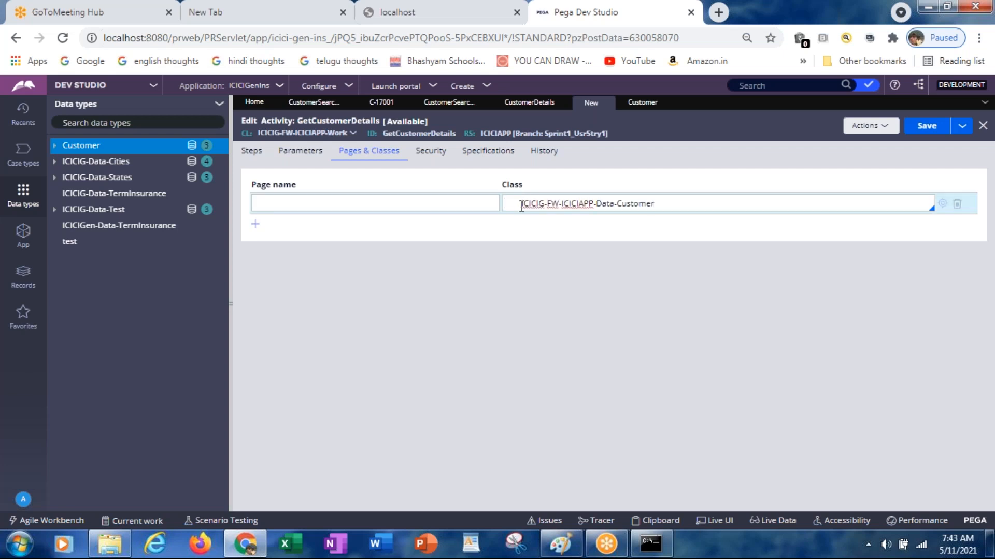
{"action": "key", "text": "BackSpace"}
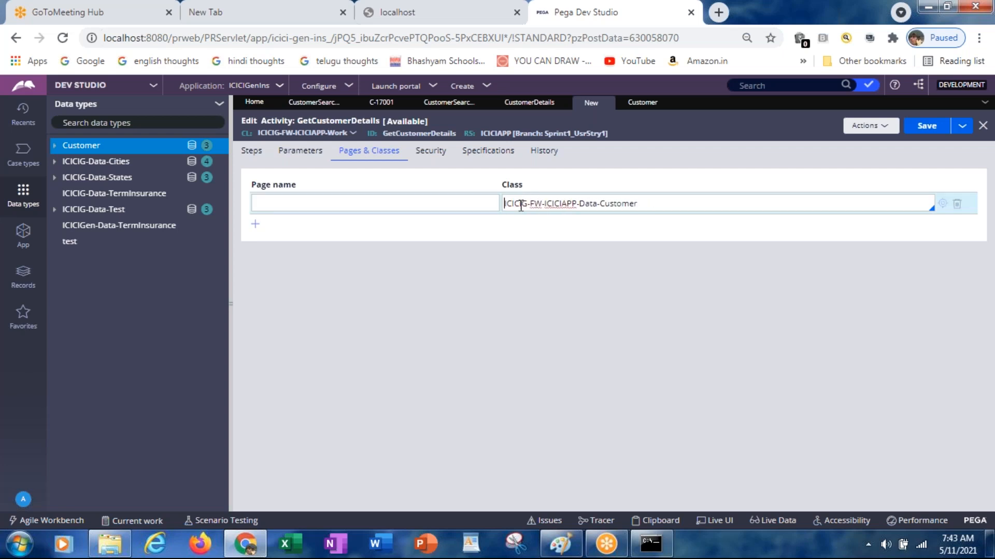
Step: Name the page for the Customer data class TempPage and return to the activity's steps
{"action": "left_click", "coordinate": [436, 201]}
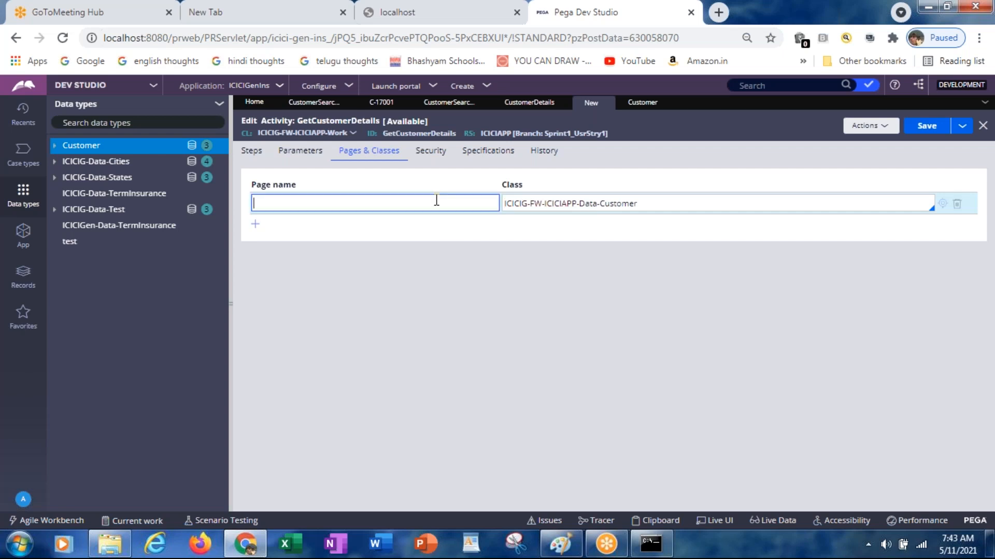
{"action": "type", "text": "CustPage"}
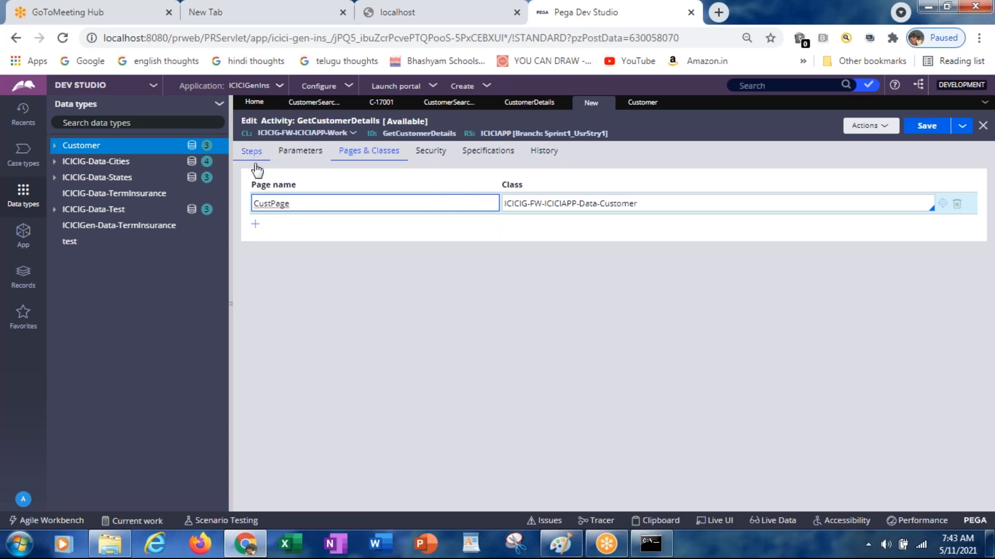
{"action": "double_click", "coordinate": [273, 204]}
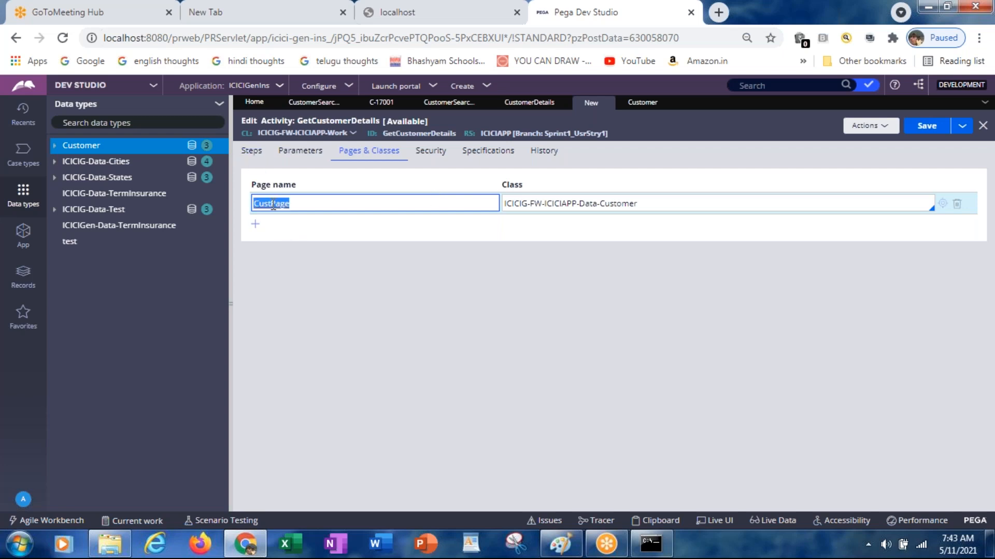
{"action": "type", "text": "TempPage"}
{"action": "double_click", "coordinate": [274, 202]}
{"action": "left_click", "coordinate": [251, 155]}
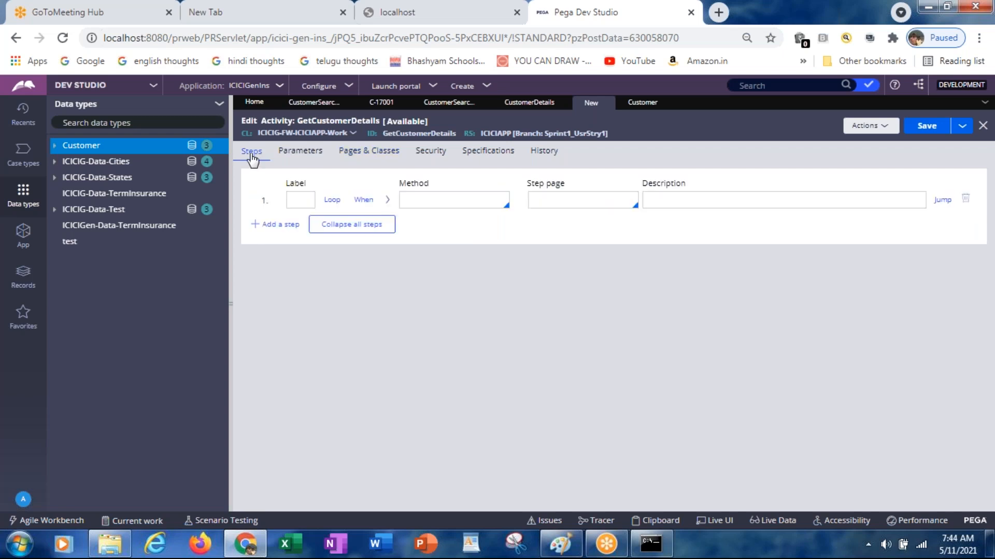
Step: Set the activity's first step to the Page-New method with TempPage as its step page
{"action": "left_click", "coordinate": [421, 201]}
{"action": "type", "text": "Page-new"}
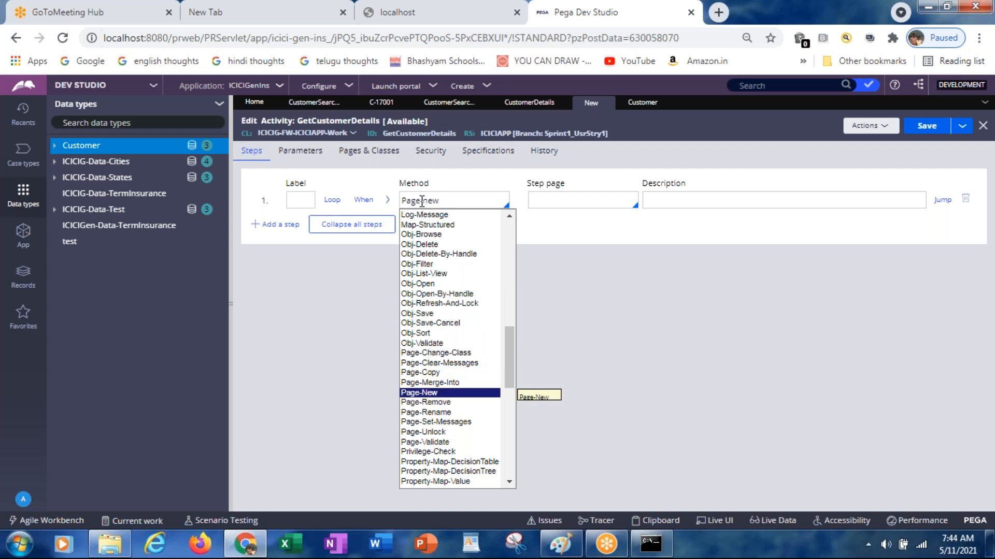
{"action": "key", "text": "Return"}
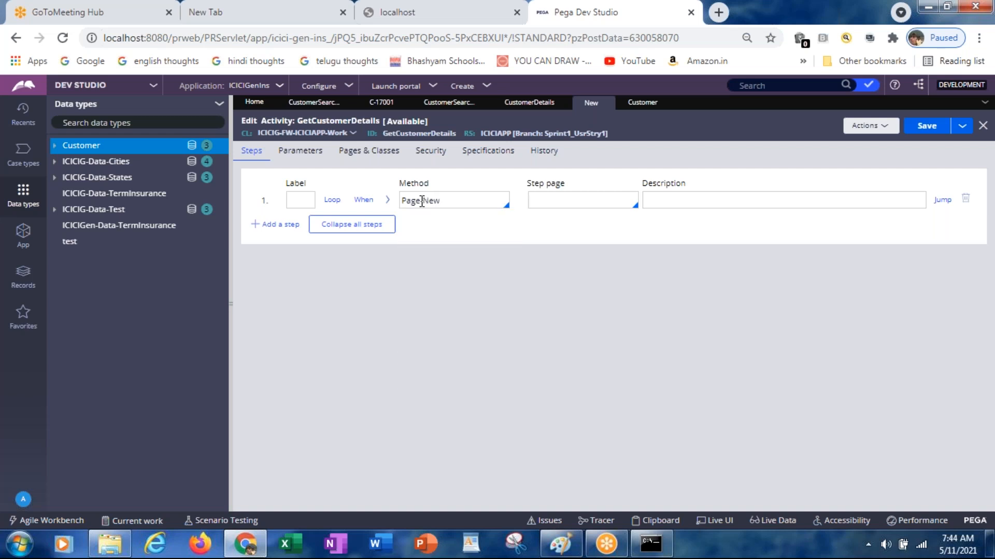
{"action": "key", "text": "Tab"}
{"action": "type", "text": "TempPage"}
Step: Add a second step to the activity using the Obj-Open method
{"action": "left_click", "coordinate": [288, 224]}
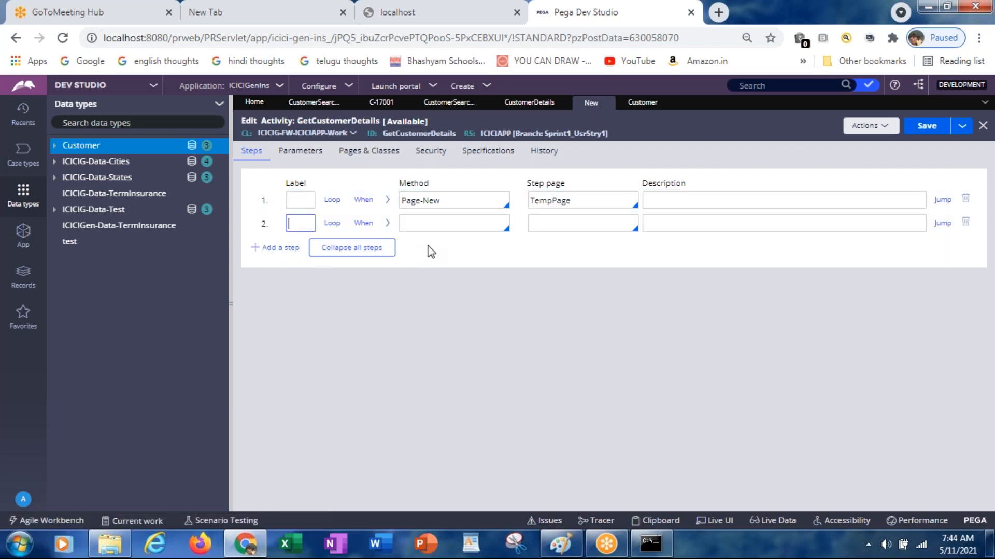
{"action": "left_click", "coordinate": [419, 228]}
{"action": "type", "text": "obj"}
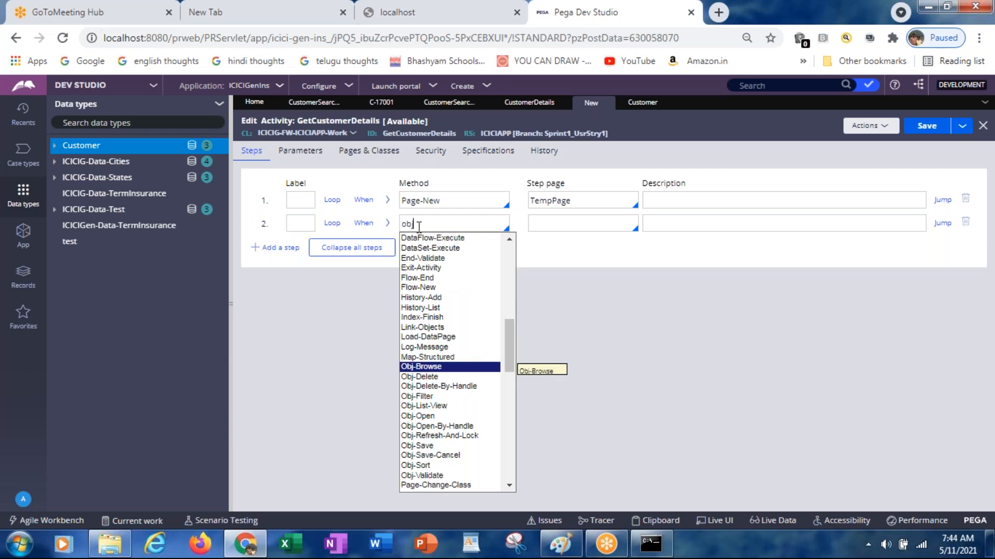
{"action": "type", "text": "-op"}
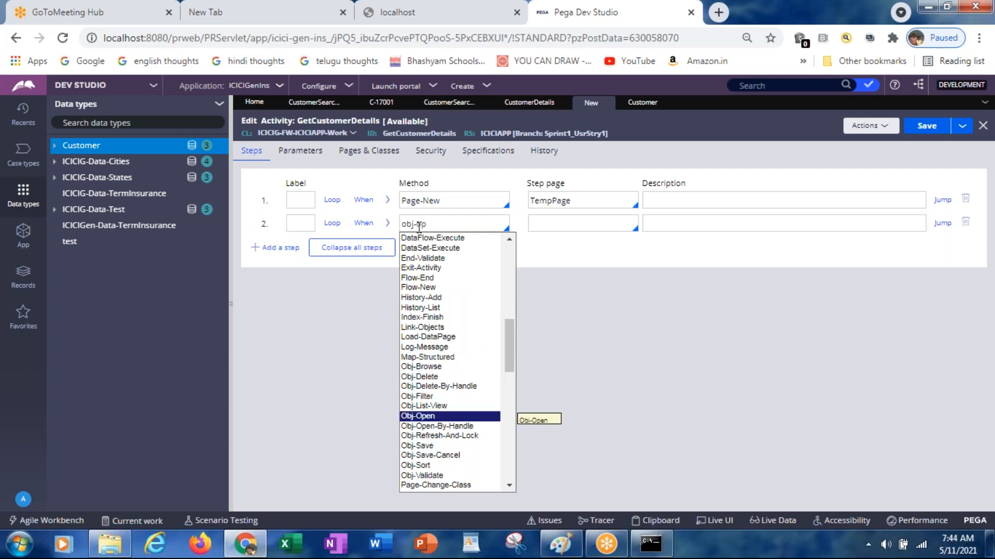
{"action": "left_click", "coordinate": [415, 419]}
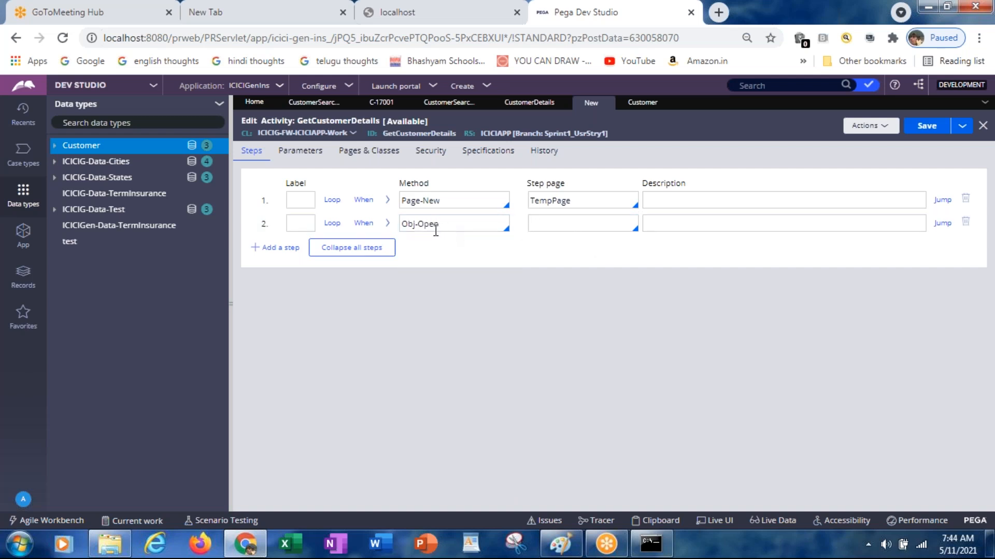
Step: Copy the class ICICIG-FW-ICICIAPP-Data-Customer from TempPage's page definition and enter it as the Obj-Open step's OpenClass
{"action": "left_click", "coordinate": [386, 225]}
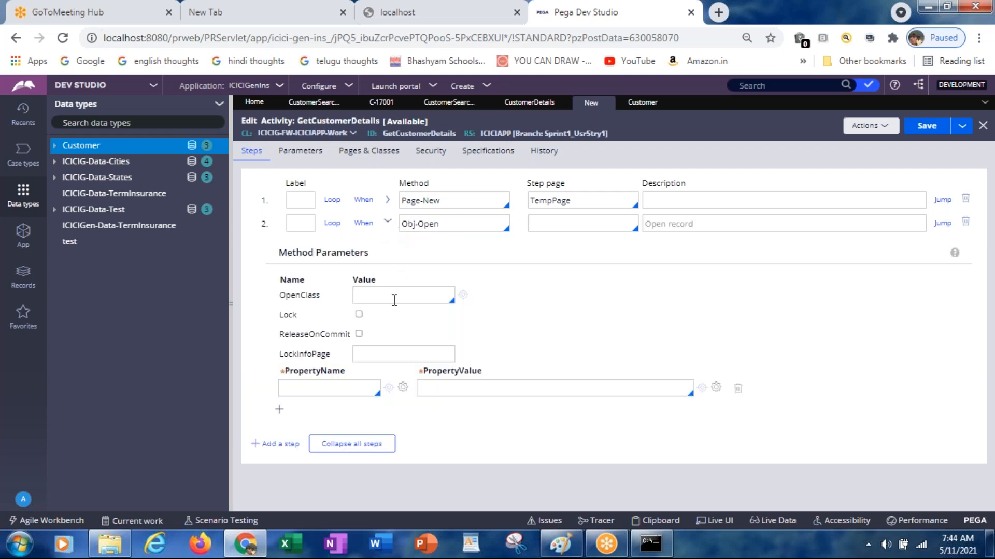
{"action": "left_click", "coordinate": [368, 151]}
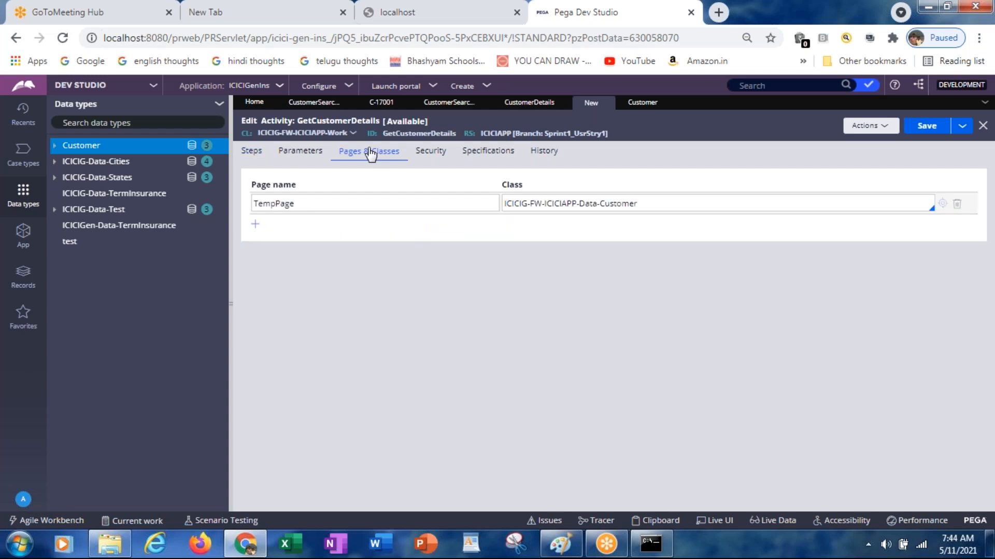
{"action": "triple_click", "coordinate": [600, 205]}
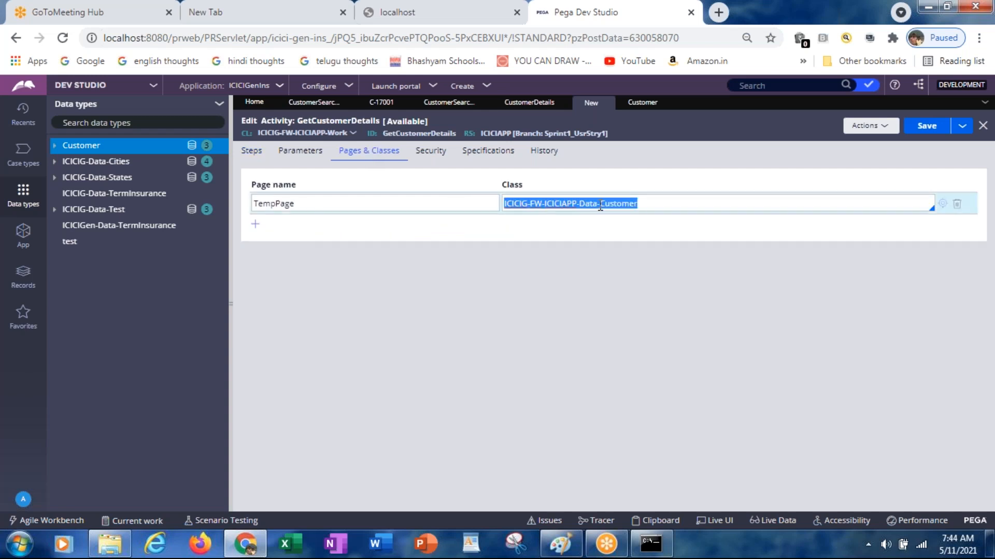
{"action": "left_click", "coordinate": [251, 151]}
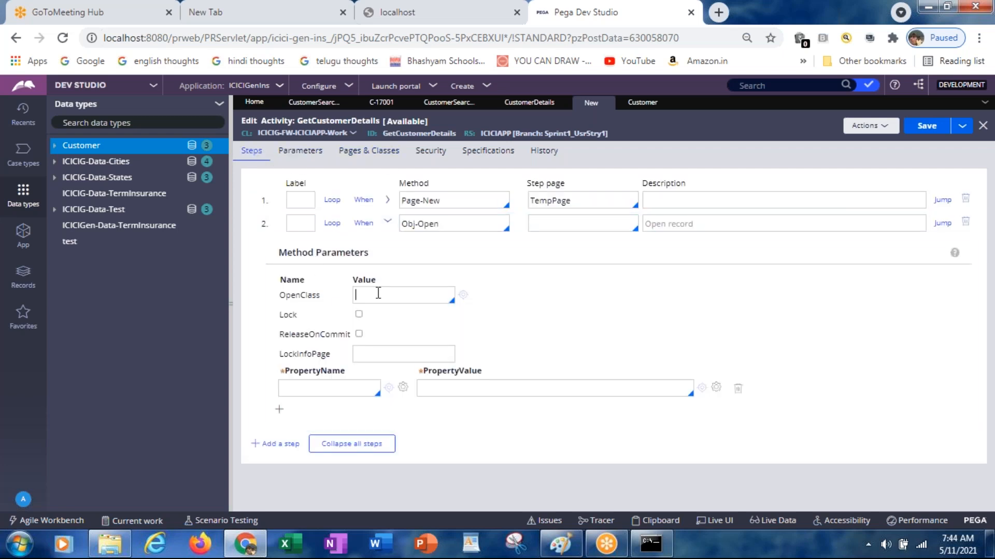
{"action": "key", "text": "ctrl+v"}
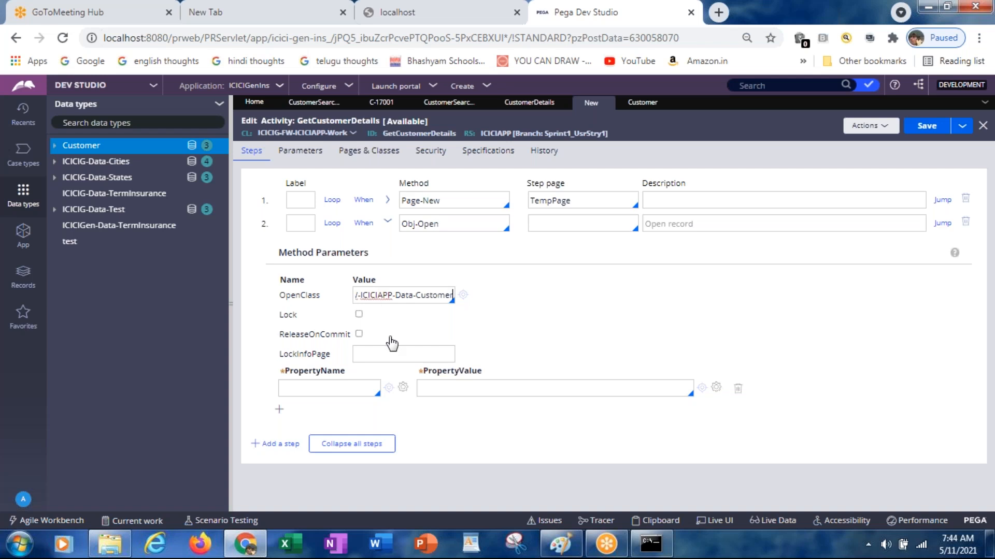
Step: Try .CustNumber as the property name in the Obj-Open step's parameters
{"action": "left_click", "coordinate": [320, 388]}
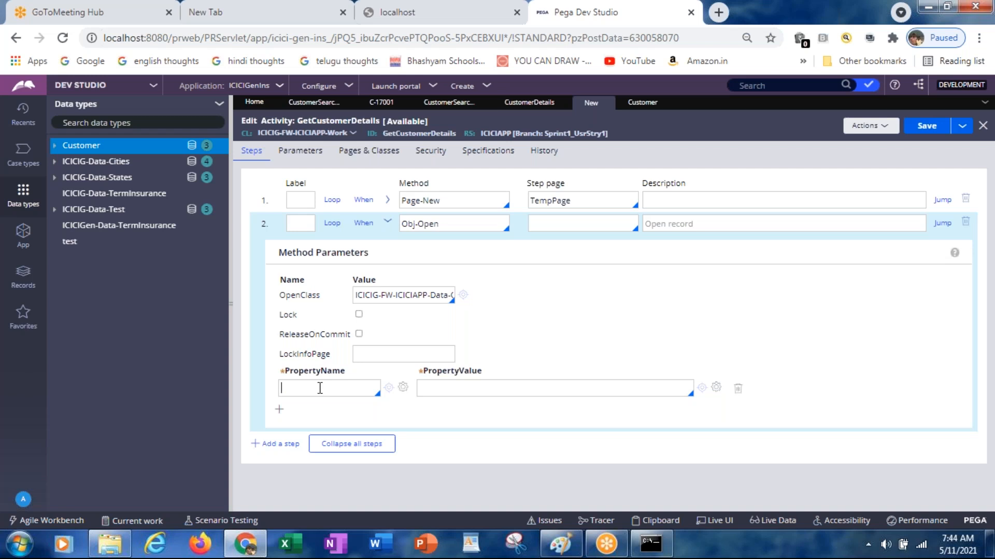
{"action": "type", "text": "."}
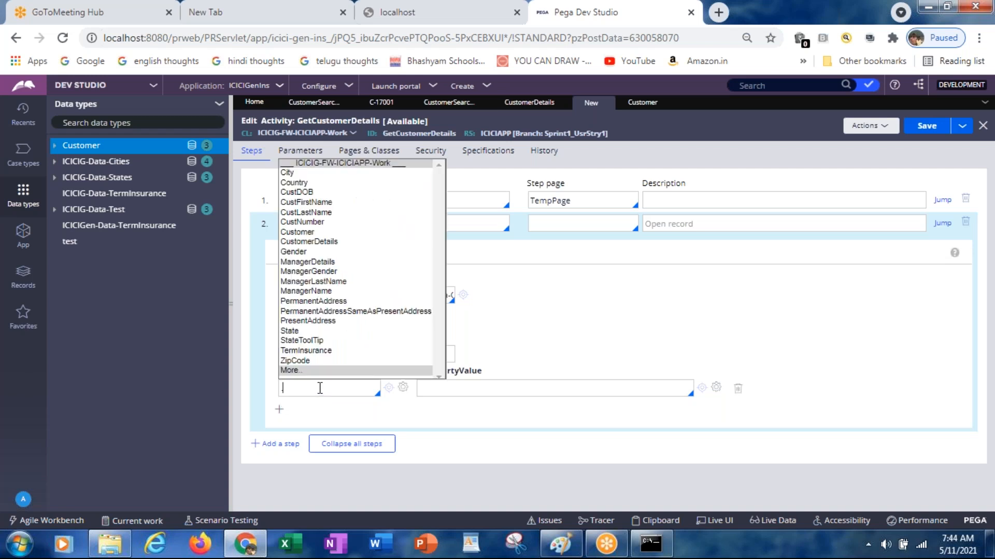
{"action": "type", "text": "py"}
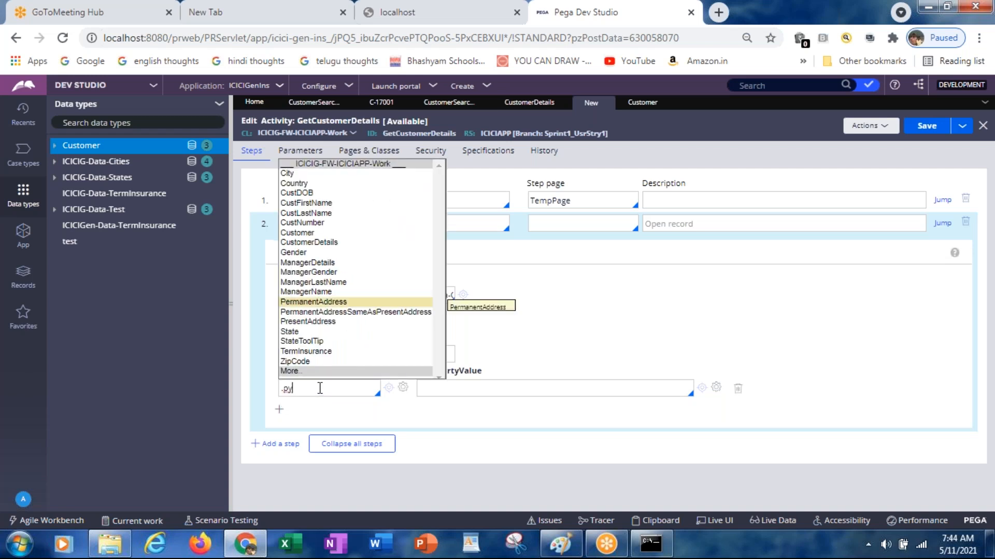
{"action": "left_click", "coordinate": [308, 223]}
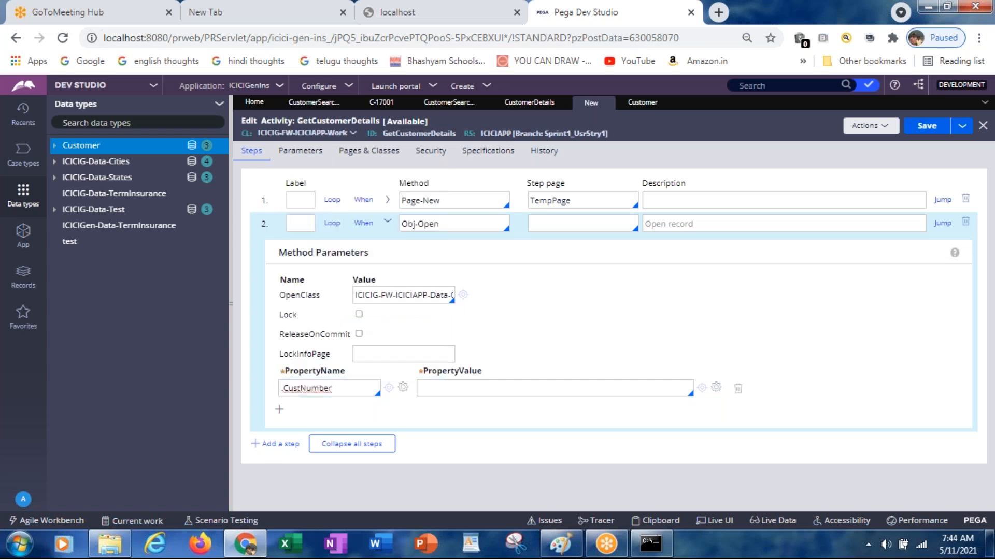
Step: Check the CustomerDetails section and the Customer data type's records for the key property, and return to the activity
{"action": "left_click", "coordinate": [536, 106]}
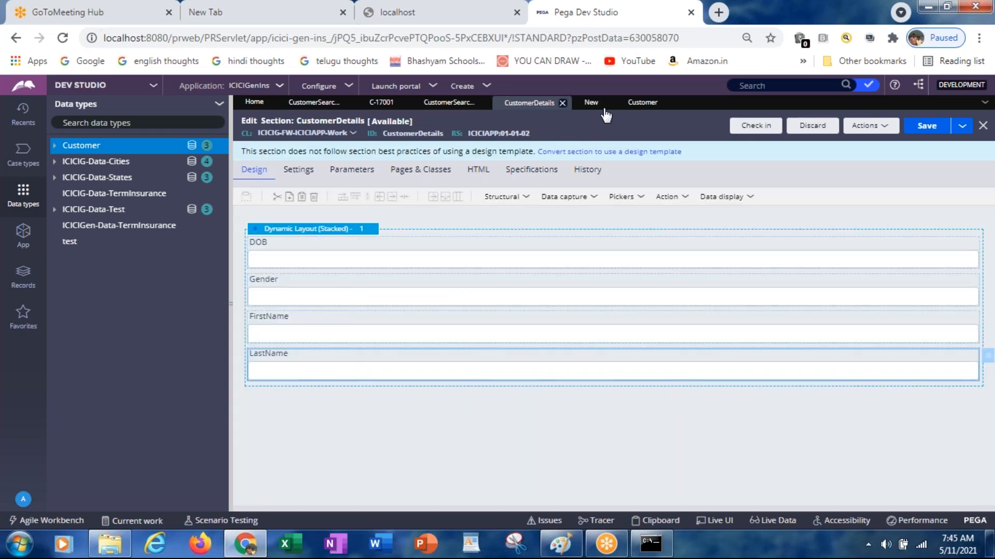
{"action": "left_click", "coordinate": [638, 106]}
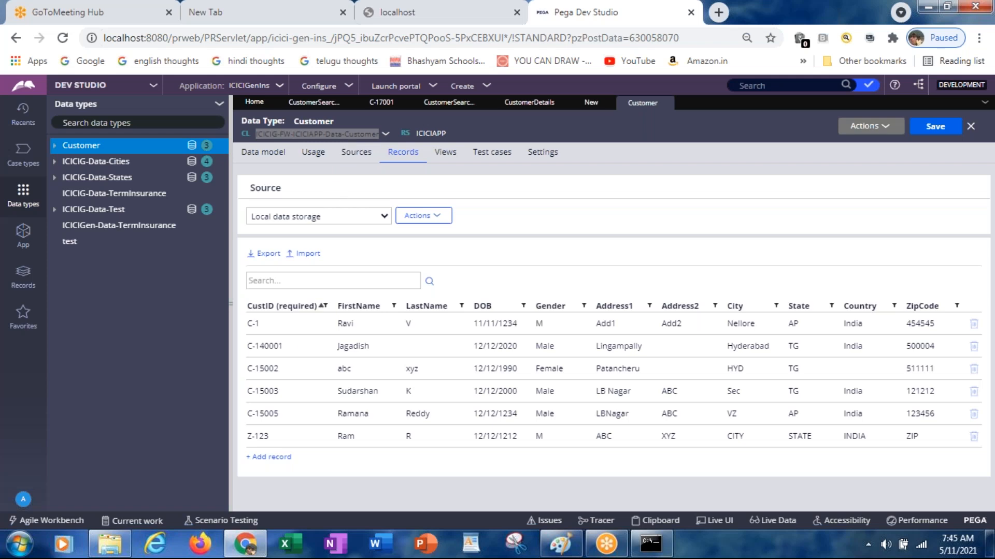
{"action": "left_click", "coordinate": [590, 103]}
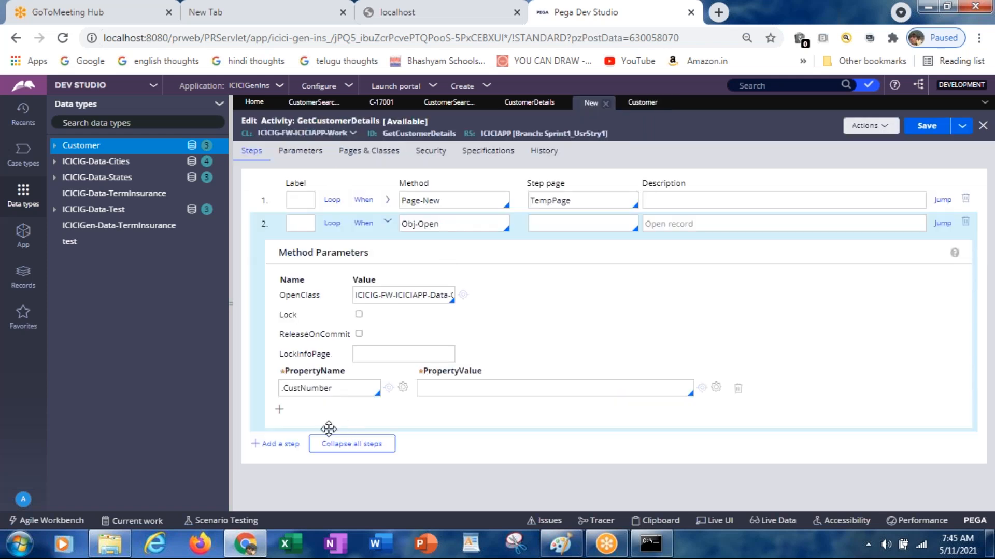
Step: Clear CustNumber from the Obj-Open step's property name, keeping only the leading dot
{"action": "double_click", "coordinate": [316, 389]}
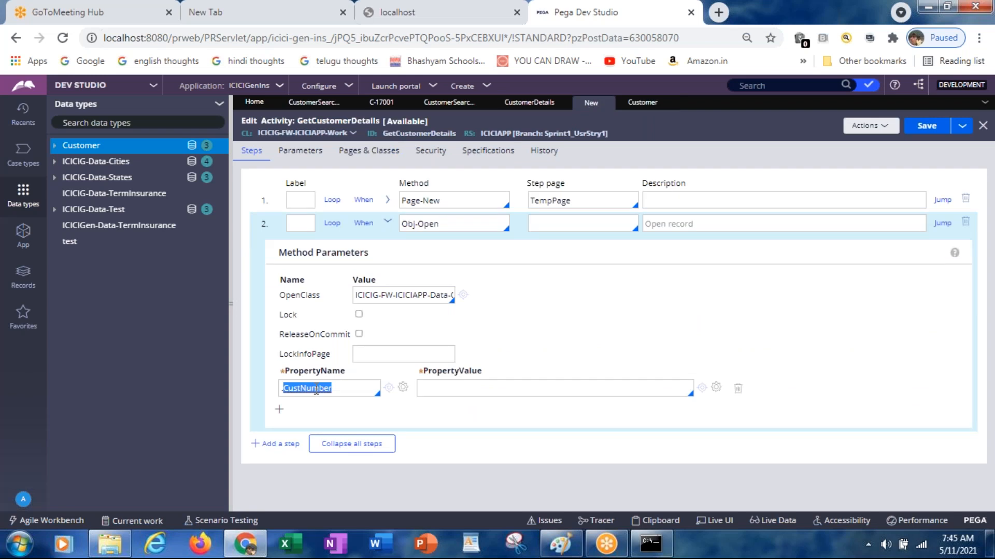
{"action": "key", "text": "BackSpace"}
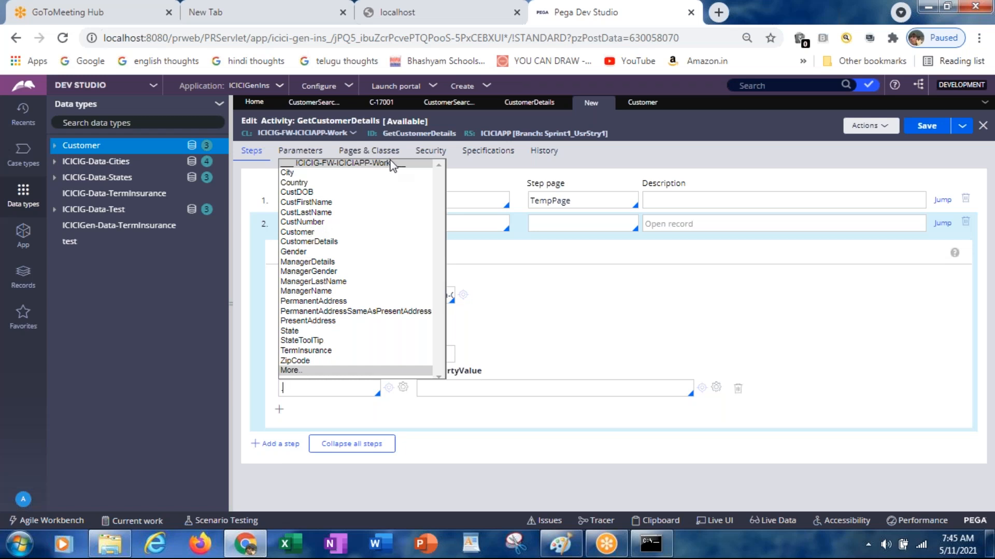
{"action": "left_click", "coordinate": [565, 292]}
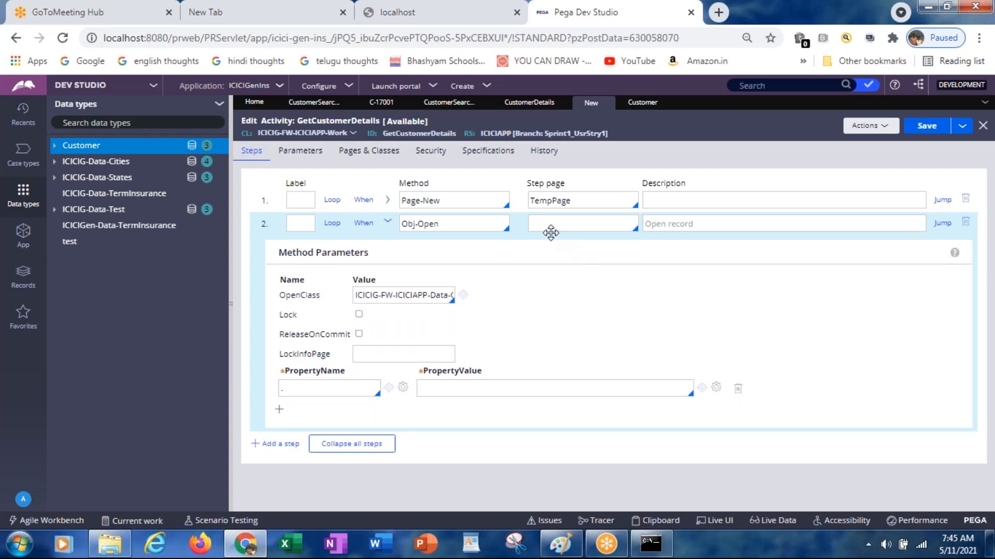
Step: Copy TempPage from the Page-New step into the Obj-Open step's step page and reopen its parameters
{"action": "double_click", "coordinate": [544, 201]}
{"action": "key", "text": "ctrl+c"}
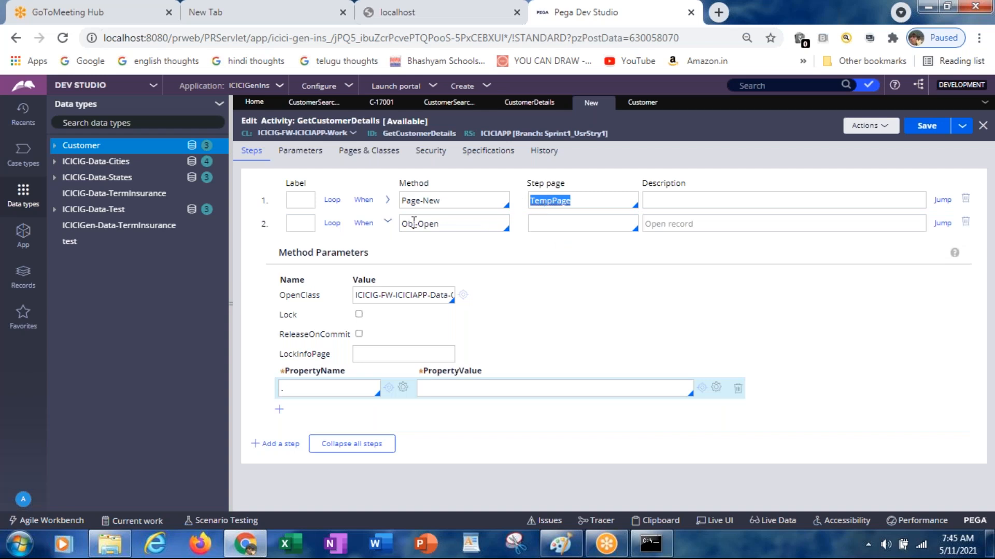
{"action": "left_click", "coordinate": [387, 223]}
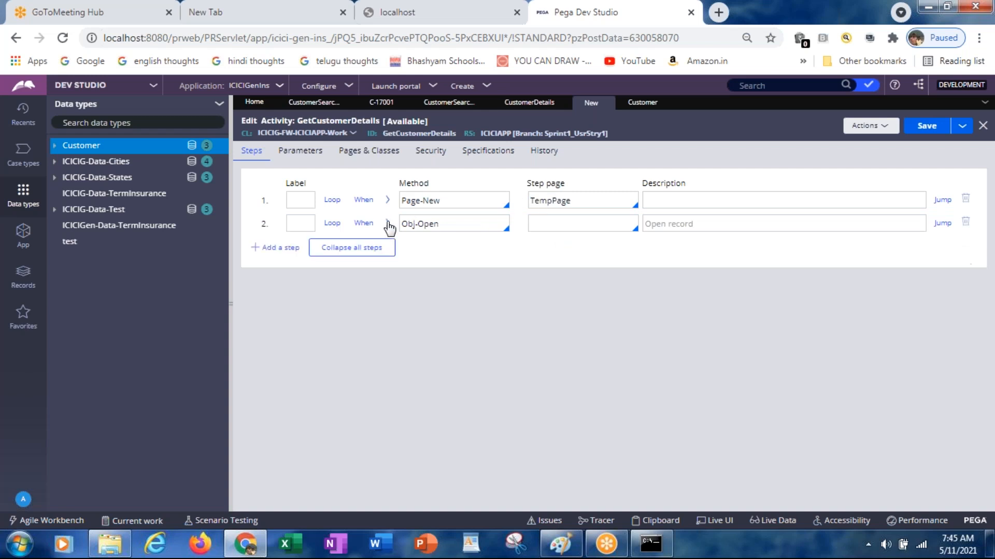
{"action": "key", "text": "ctrl+v"}
{"action": "left_click", "coordinate": [387, 224]}
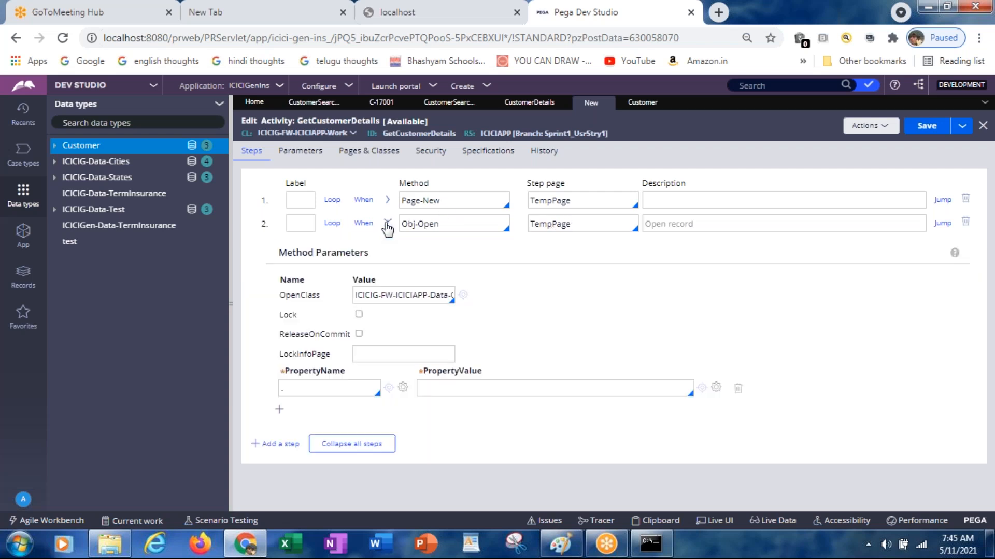
Step: Set the Obj-Open step's property name to .CustID from the Customer data class
{"action": "left_click", "coordinate": [332, 388]}
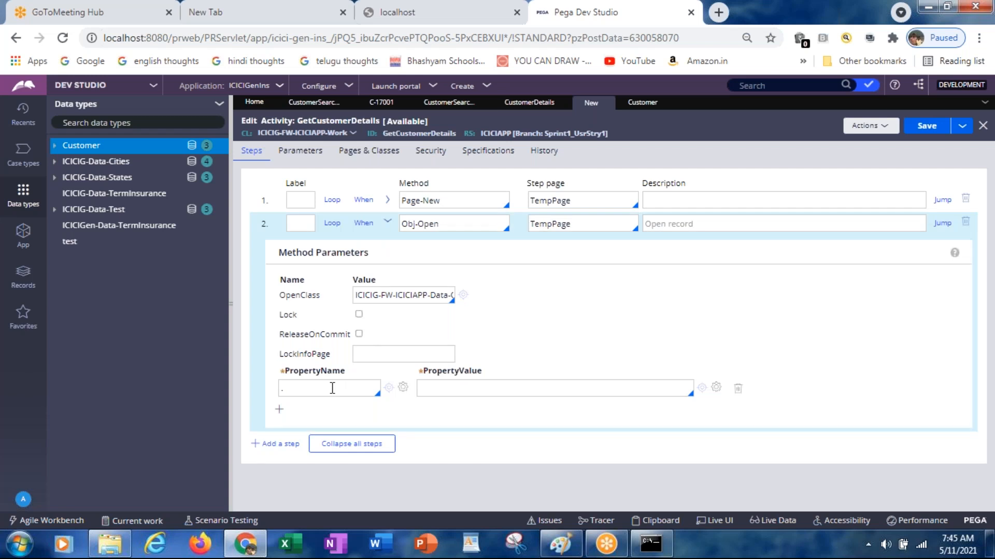
{"action": "key", "text": "Down"}
{"action": "key", "text": "Down"}
{"action": "key", "text": "Down"}
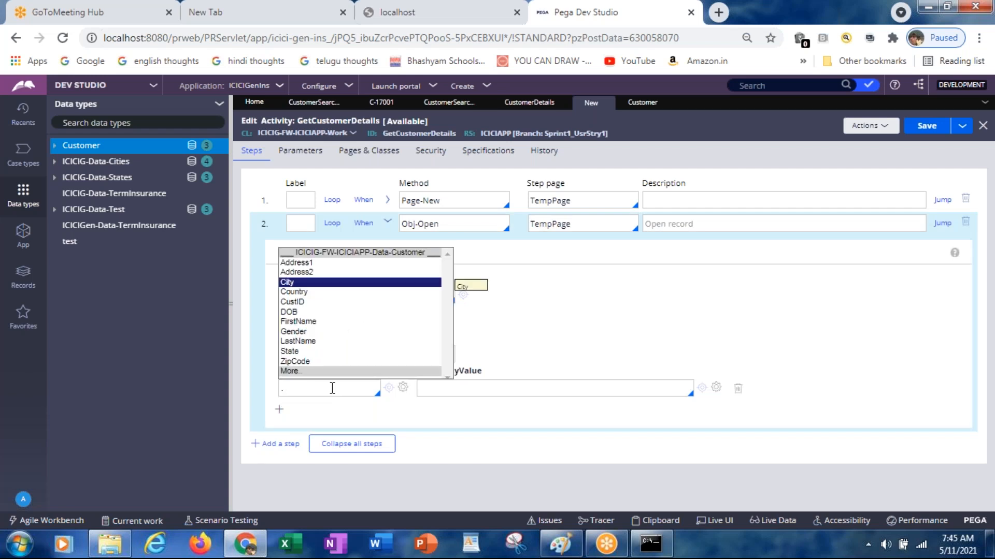
{"action": "left_click", "coordinate": [294, 302]}
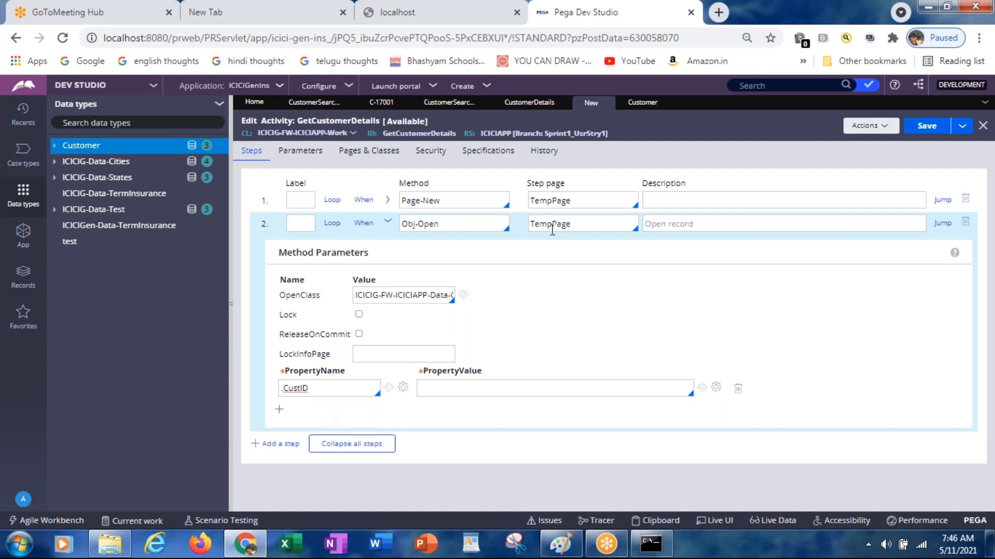
Step: Review the class assigned to TempPage in the activity's page definitions and return to the steps
{"action": "left_click", "coordinate": [350, 157]}
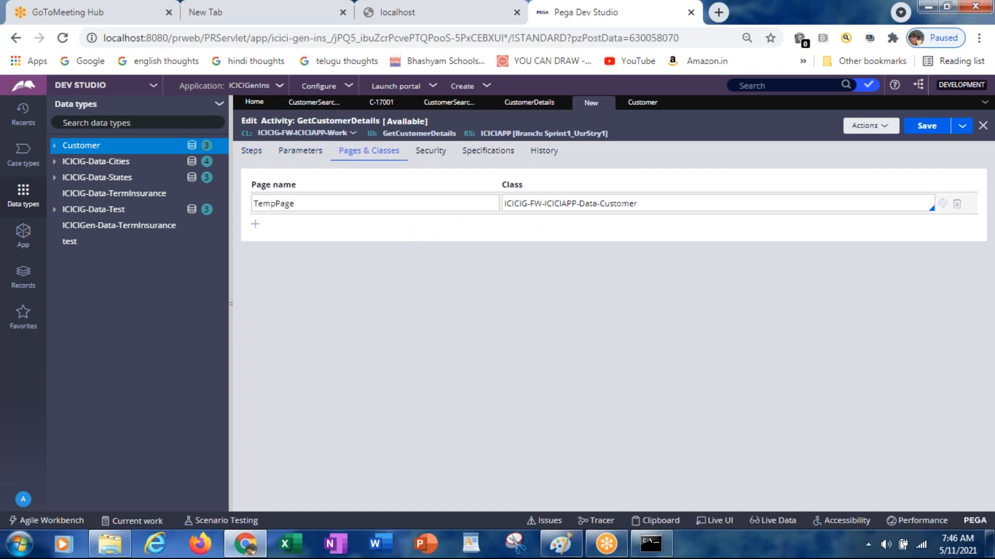
{"action": "left_click", "coordinate": [567, 203]}
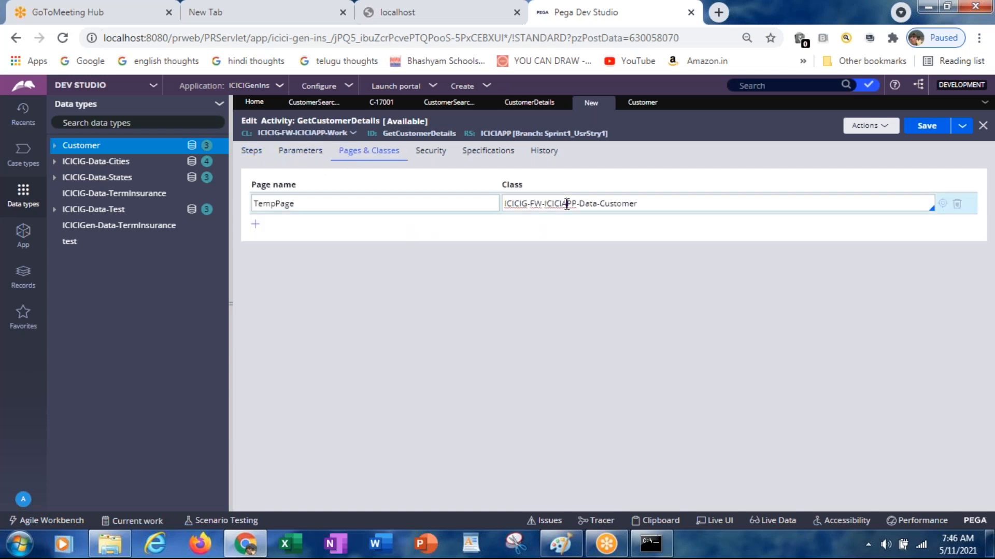
{"action": "left_click", "coordinate": [252, 157]}
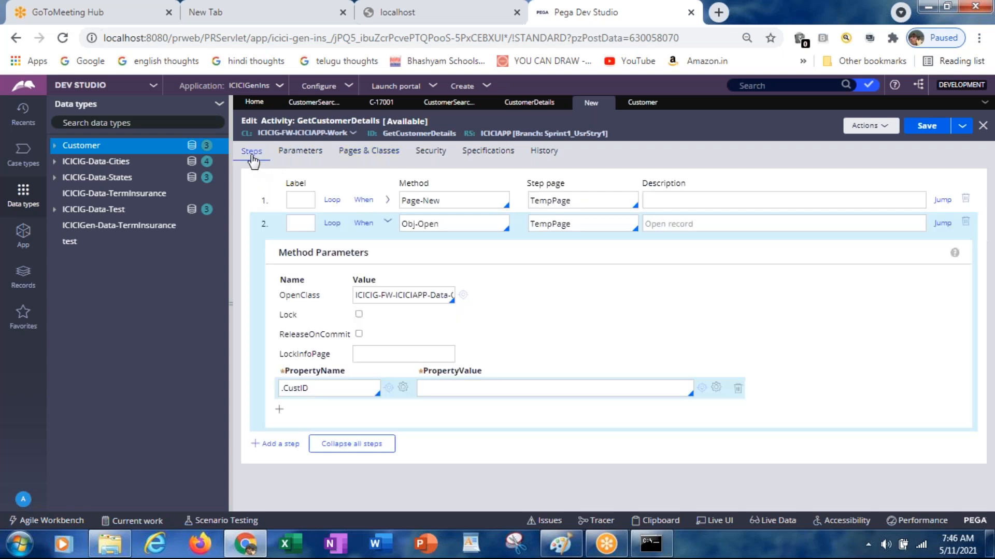
Step: Check which property the Customer ID field uses in the C-17001 case form's CustomerSearchSec section, and return to the GetCustomerDetails activity
{"action": "left_click", "coordinate": [443, 386]}
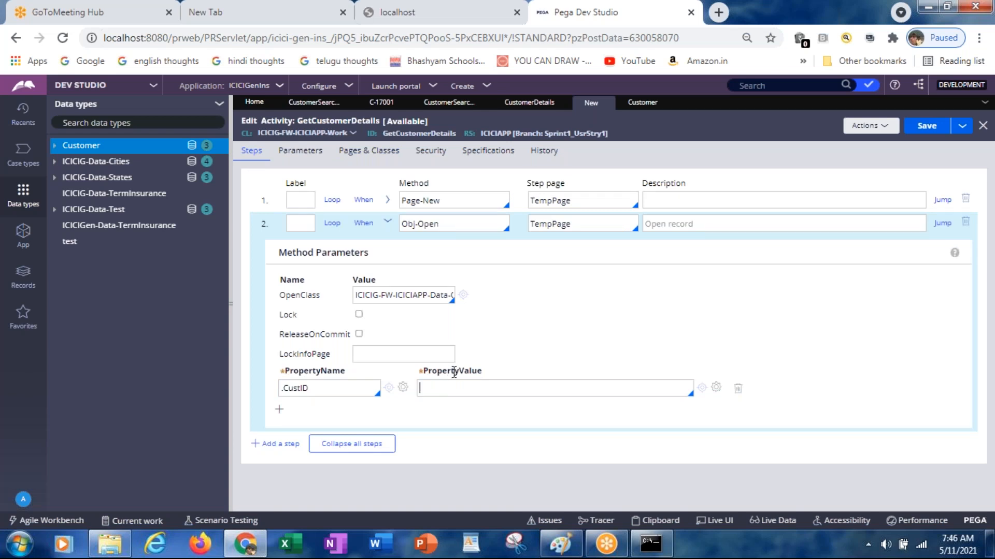
{"action": "left_click", "coordinate": [383, 104]}
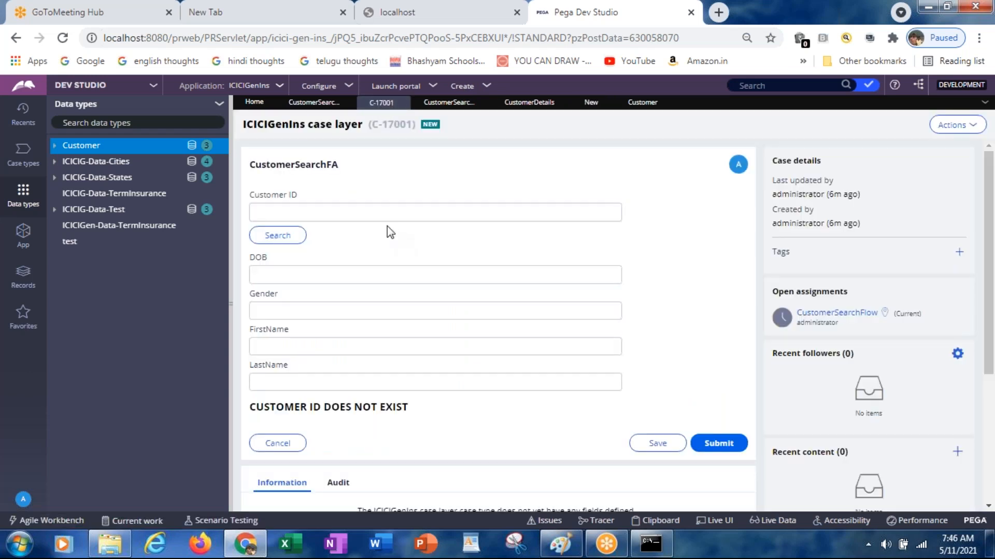
{"action": "left_click", "coordinate": [314, 212]}
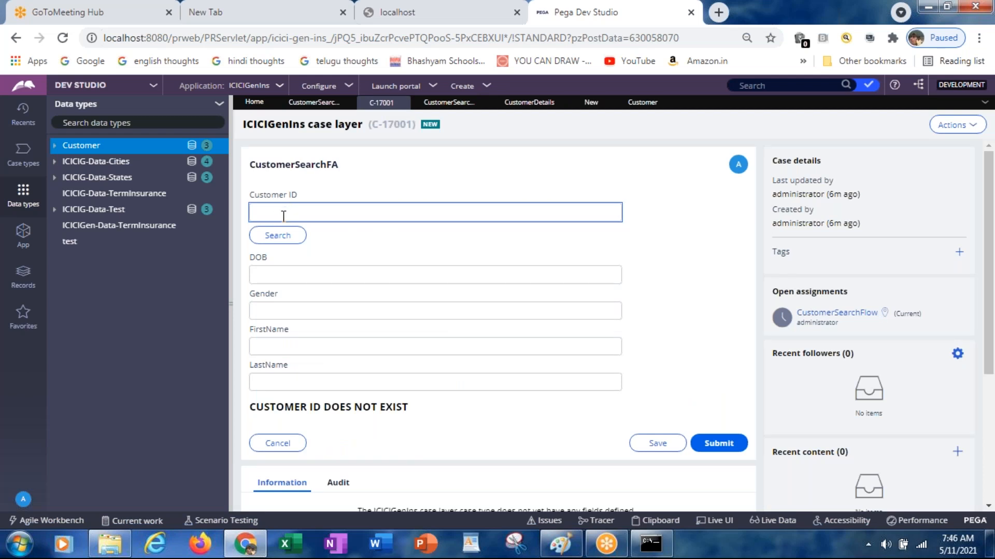
{"action": "left_click", "coordinate": [281, 217]}
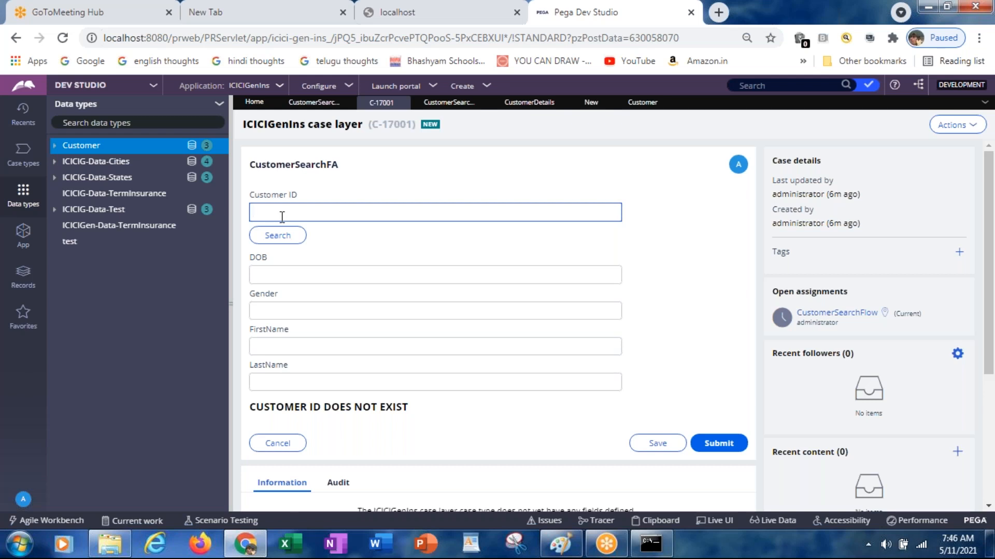
{"action": "left_click", "coordinate": [321, 103]}
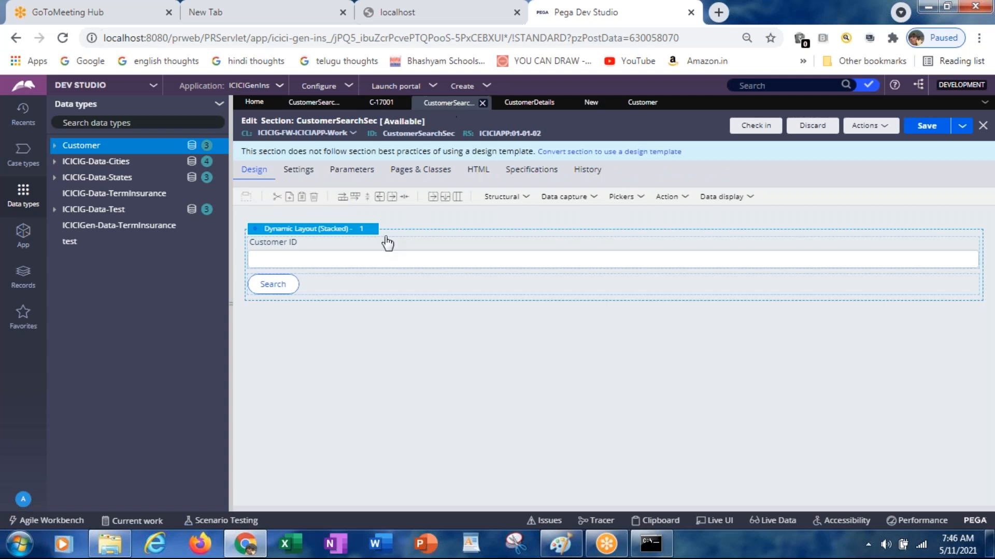
{"action": "left_click", "coordinate": [318, 257]}
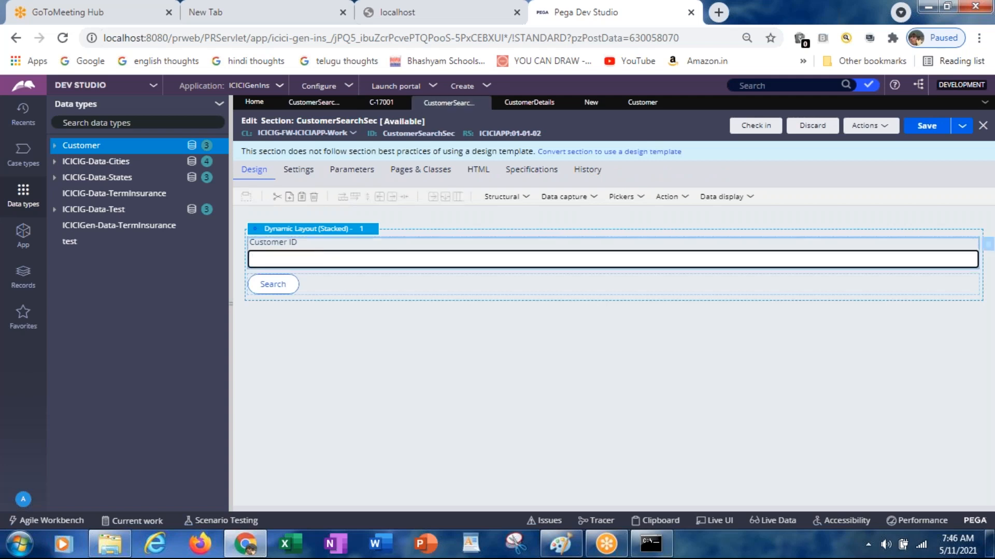
{"action": "double_click", "coordinate": [263, 250]}
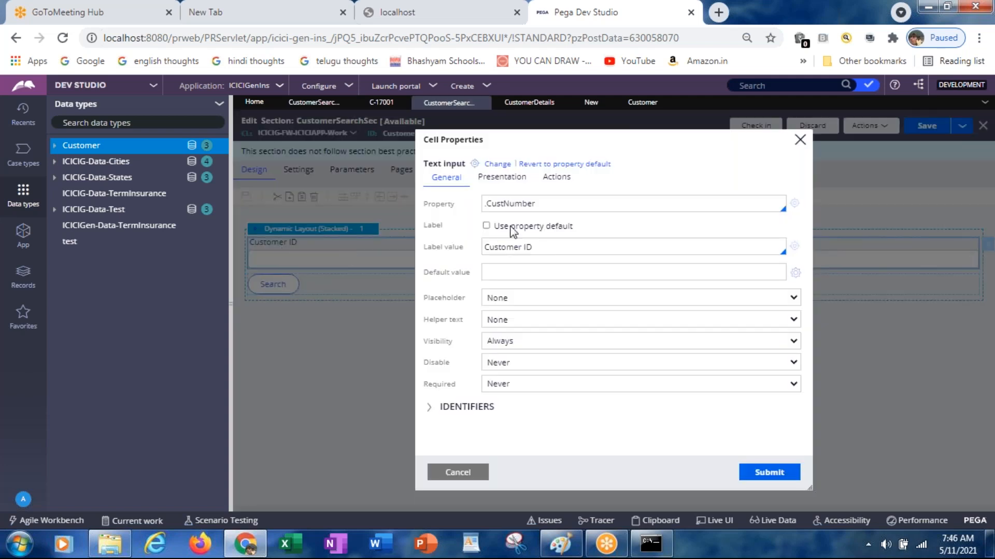
{"action": "double_click", "coordinate": [506, 204]}
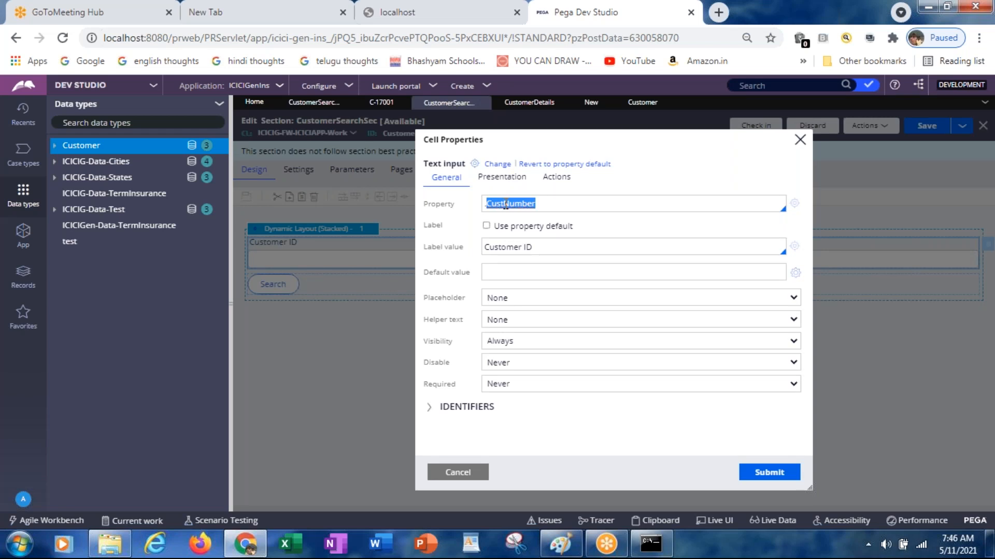
{"action": "key", "text": "ctrl+a"}
{"action": "left_click", "coordinate": [458, 475]}
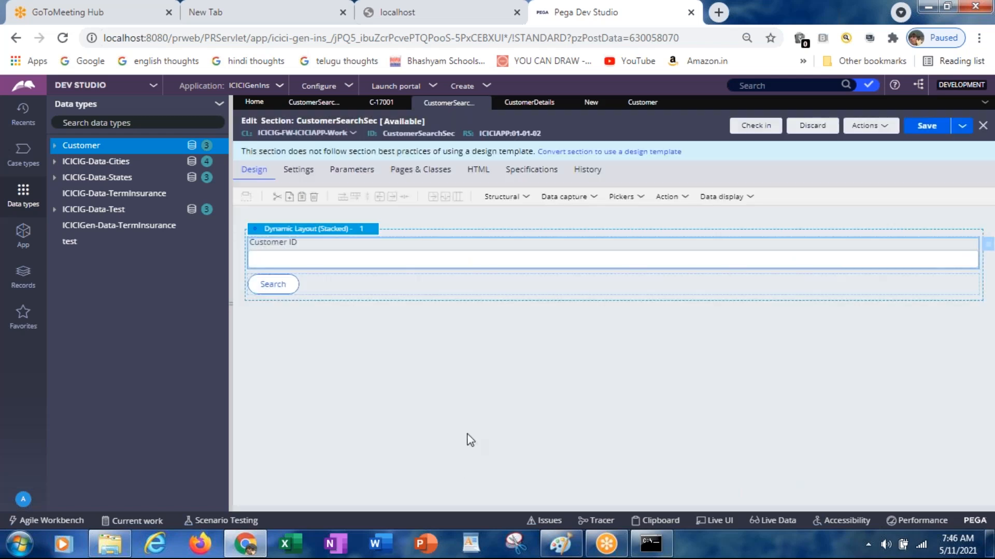
{"action": "left_click", "coordinate": [526, 109]}
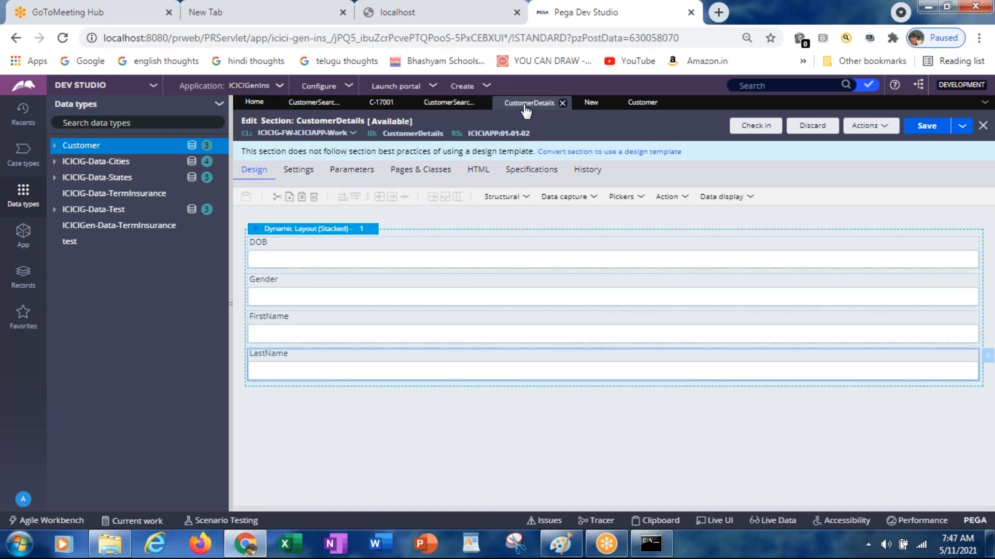
{"action": "left_click", "coordinate": [589, 106]}
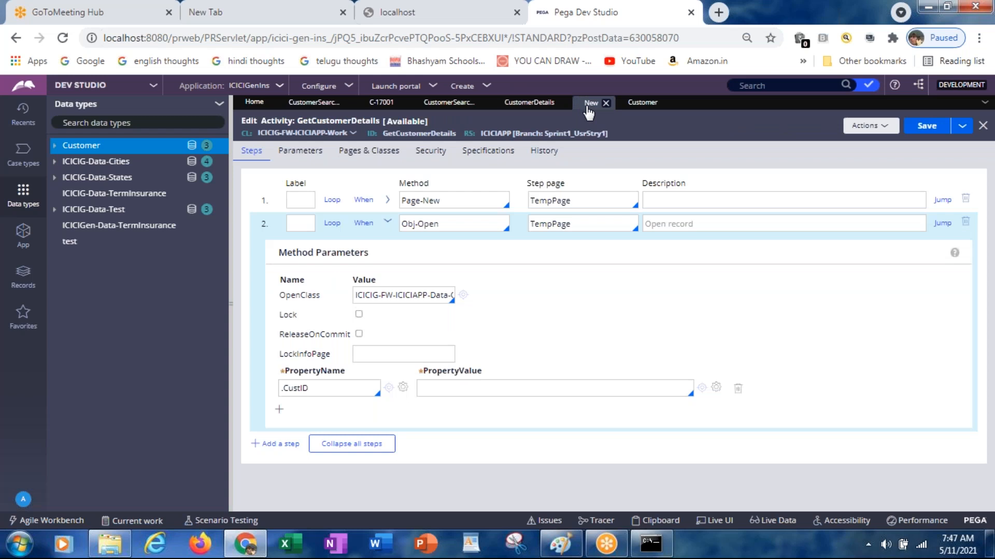
Step: Add pyWorkPage with class ICICIG-FW-ICICIAPP-Work to the activity's page definitions
{"action": "left_click", "coordinate": [450, 393]}
{"action": "left_click", "coordinate": [360, 161]}
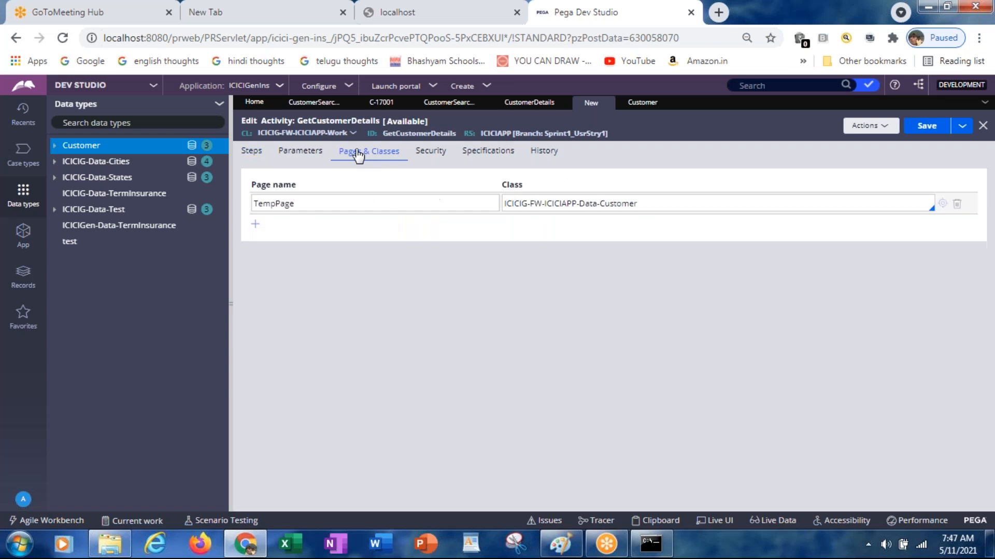
{"action": "left_click", "coordinate": [254, 228]}
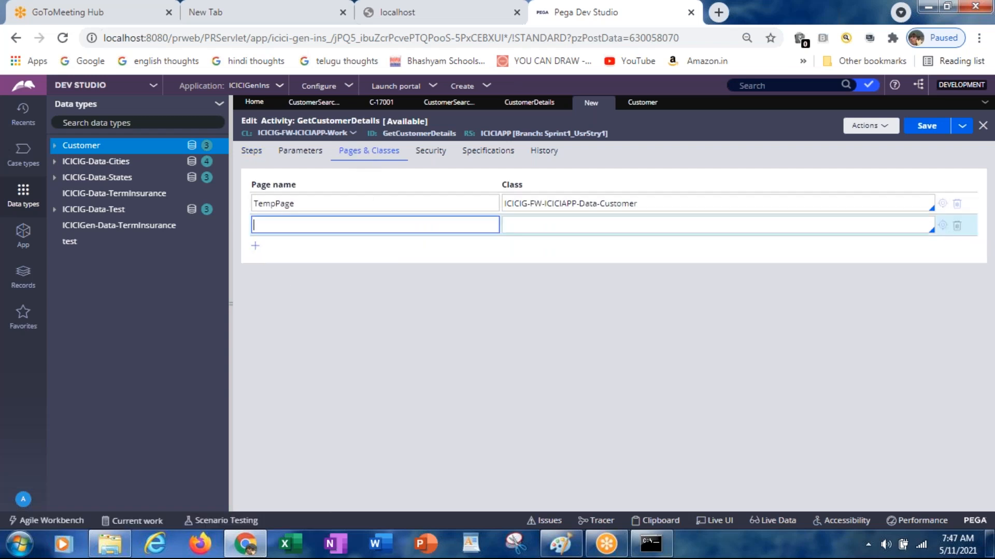
{"action": "type", "text": "pyWorkPage"}
{"action": "left_click_drag", "start_coordinate": [257, 133], "coordinate": [577, 231]}
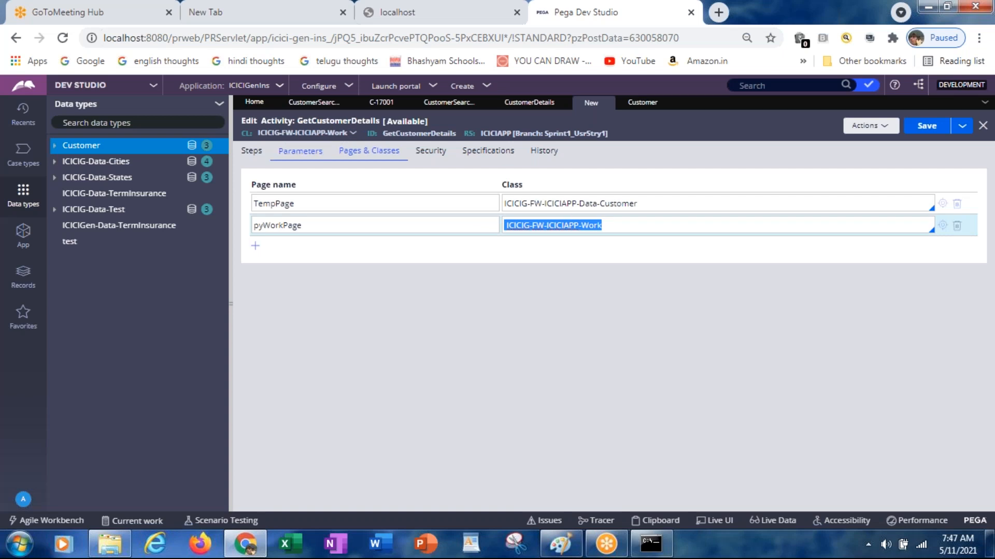
Step: Compare the TempPage and pyWorkPage definitions with the C-17001 case form and the Customer data type's records
{"action": "double_click", "coordinate": [275, 205]}
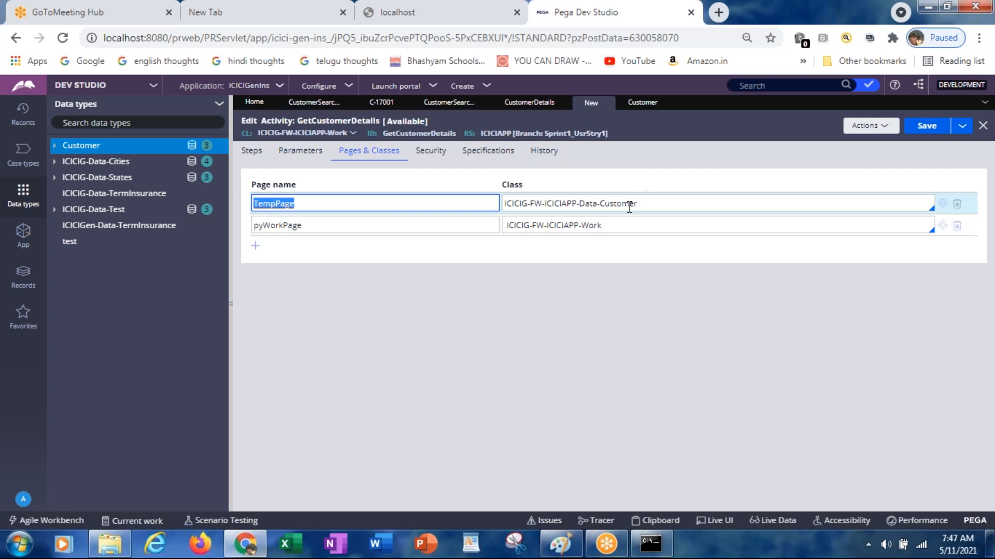
{"action": "double_click", "coordinate": [296, 225]}
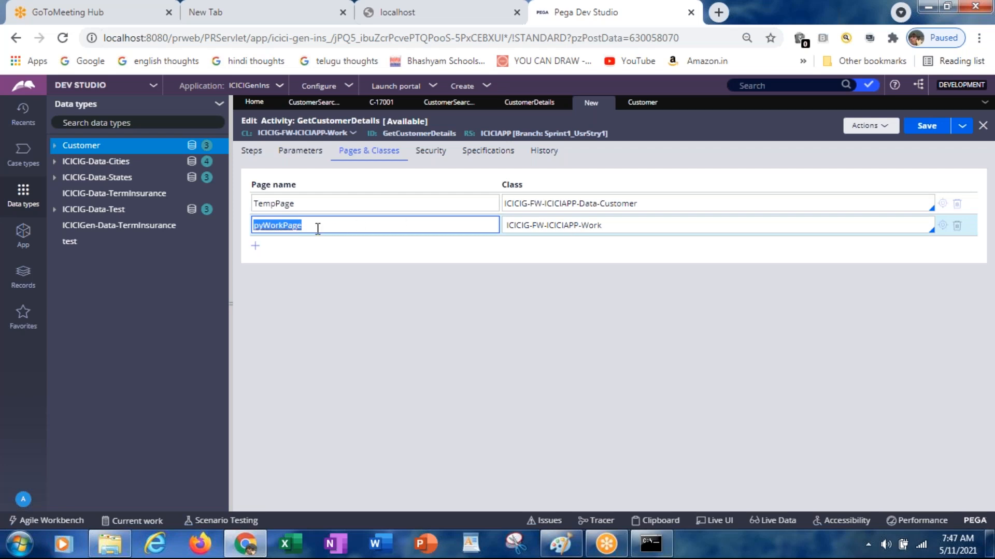
{"action": "left_click", "coordinate": [393, 105]}
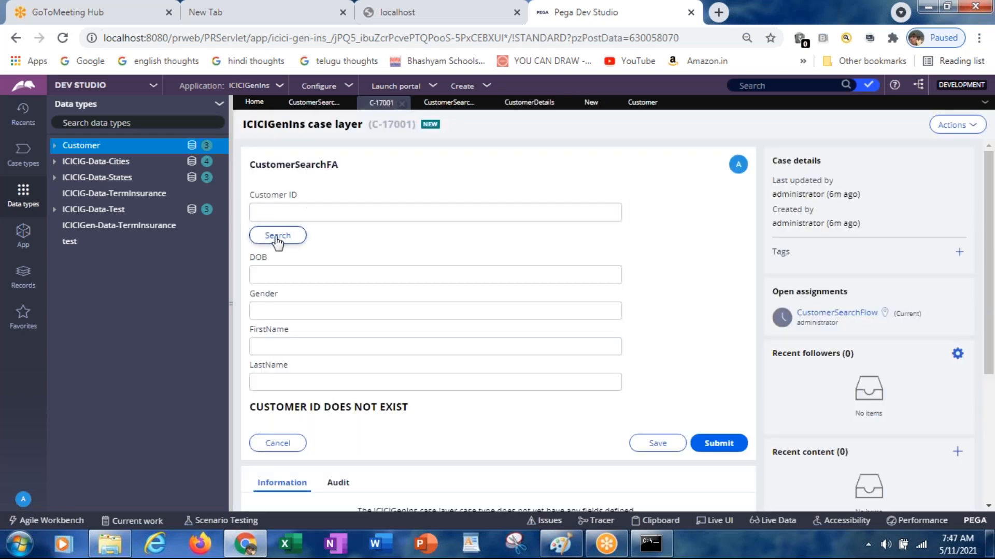
{"action": "left_click", "coordinate": [270, 211]}
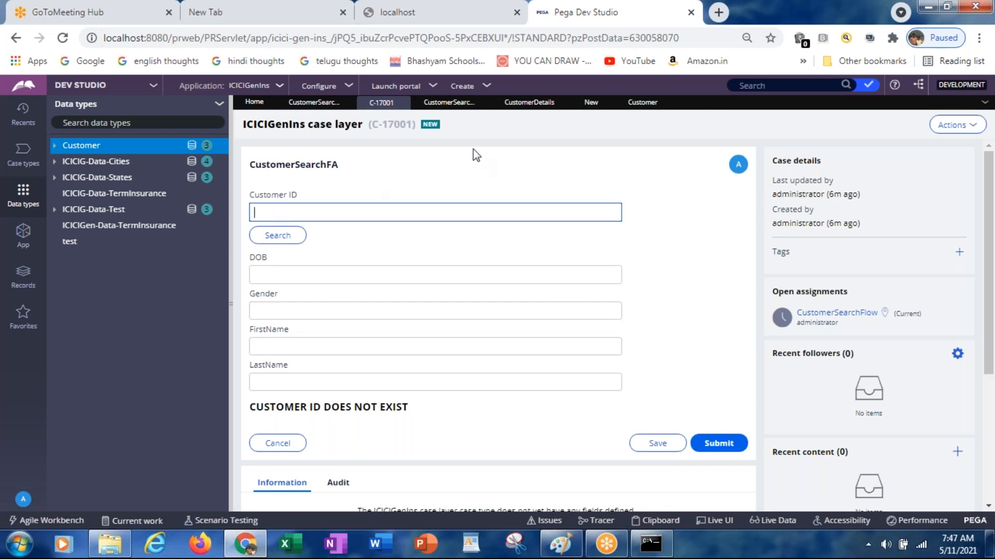
{"action": "left_click", "coordinate": [646, 106]}
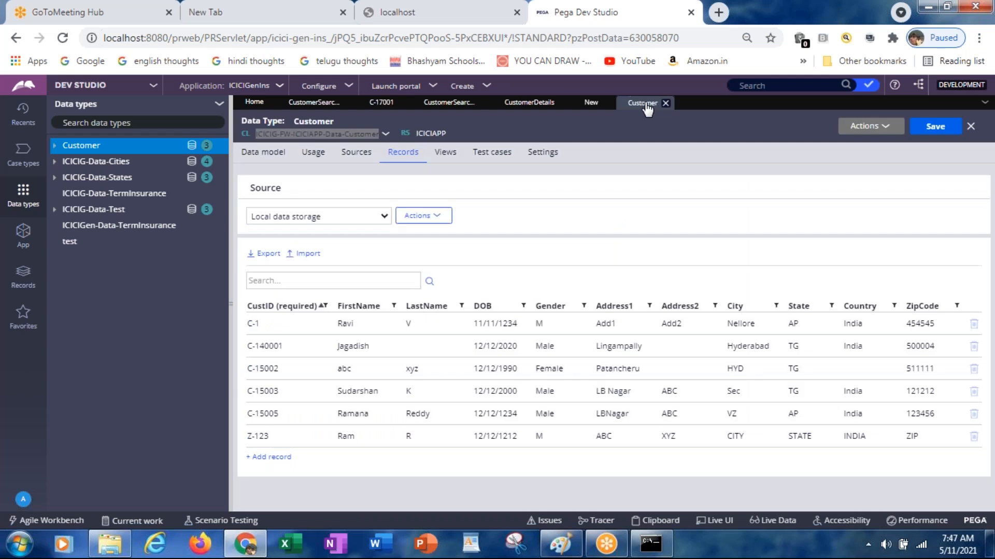
{"action": "left_click", "coordinate": [595, 107]}
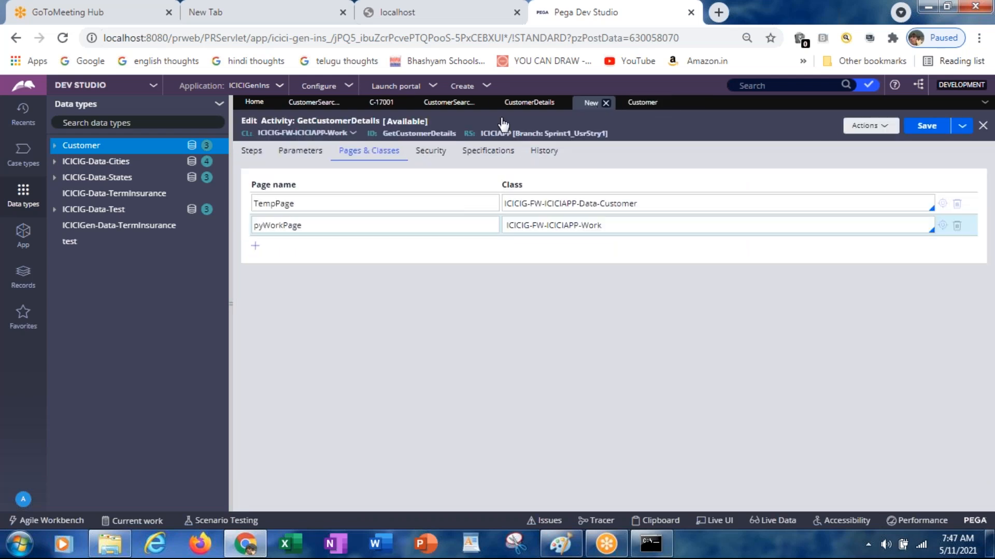
Step: Set the Obj-Open step's property value for .CustID to pyWorkPage.CustNumber and save the activity
{"action": "left_click", "coordinate": [254, 154]}
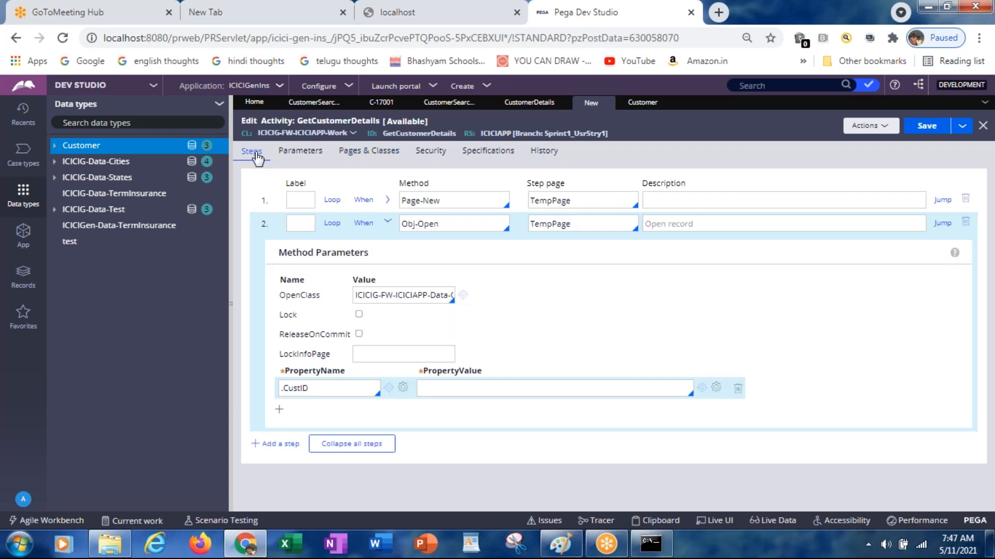
{"action": "left_click", "coordinate": [449, 390]}
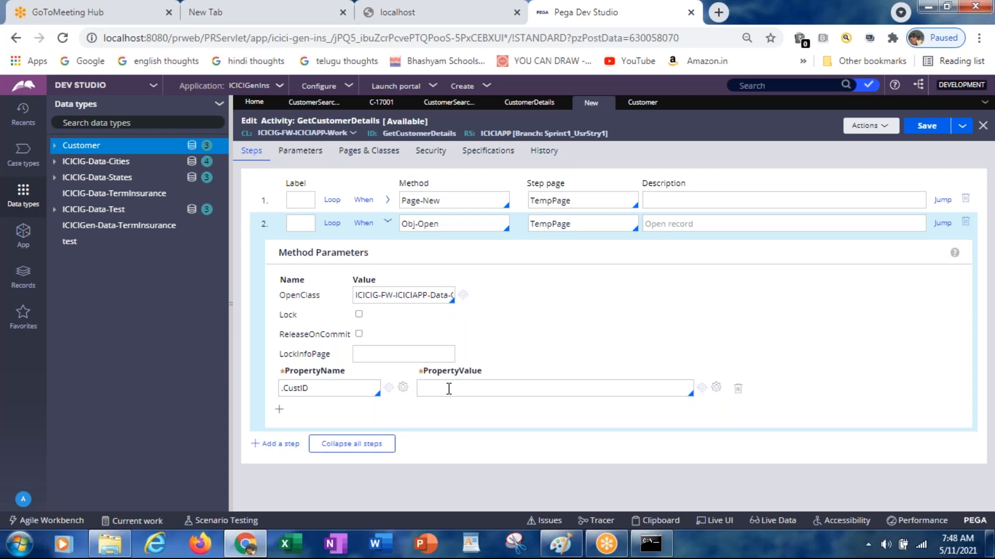
{"action": "type", "text": "py"}
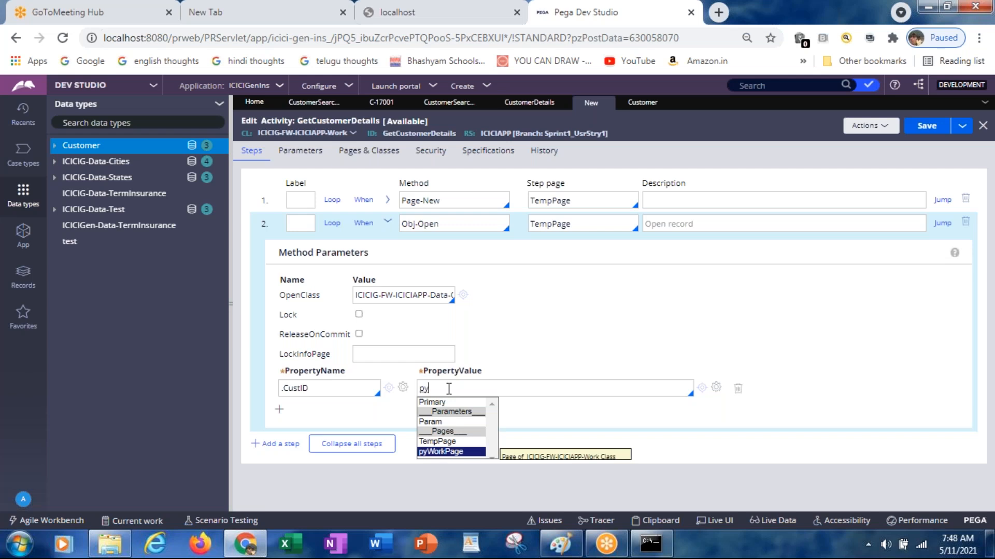
{"action": "key", "text": "Return"}
{"action": "type", "text": "."}
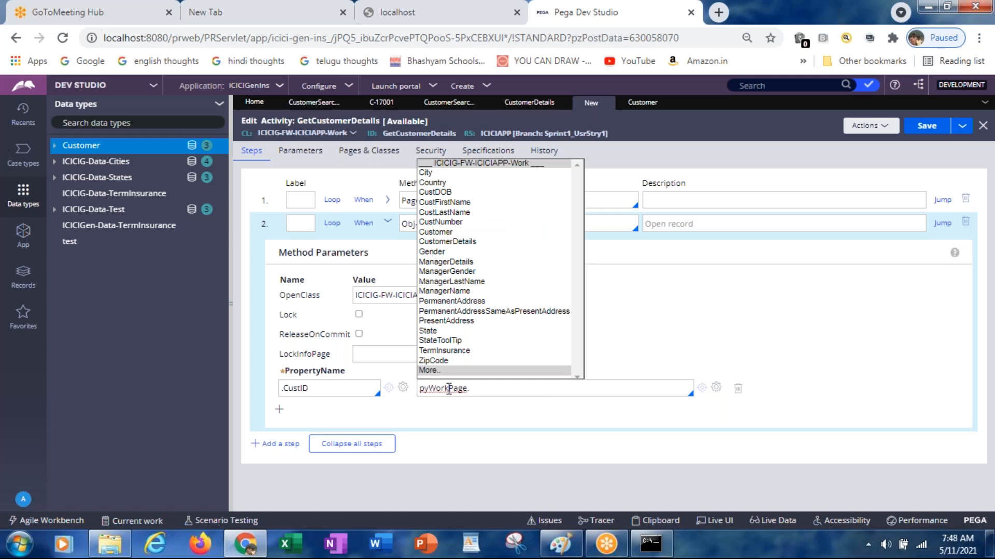
{"action": "key", "text": "Down"}
{"action": "key", "text": "Down"}
{"action": "key", "text": "Down"}
{"action": "key", "text": "Down"}
{"action": "key", "text": "Down"}
{"action": "key", "text": "Down"}
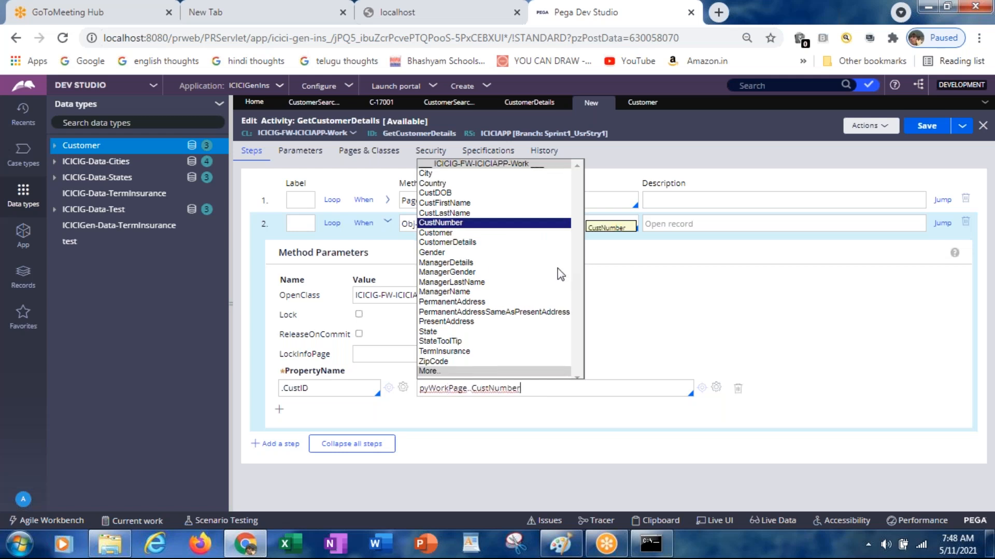
{"action": "left_click", "coordinate": [469, 388]}
{"action": "key", "text": "BackSpace"}
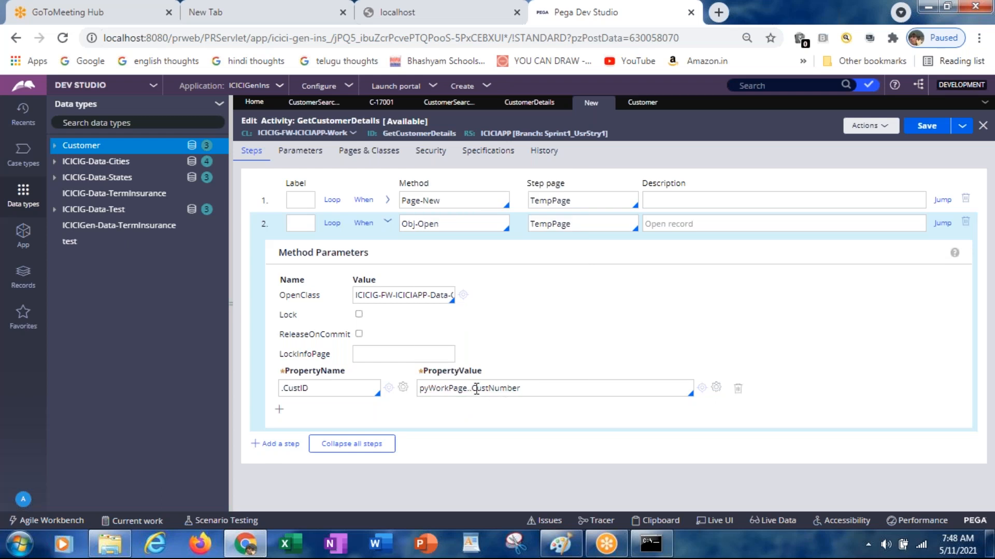
{"action": "left_click", "coordinate": [468, 388]}
{"action": "key", "text": "Delete"}
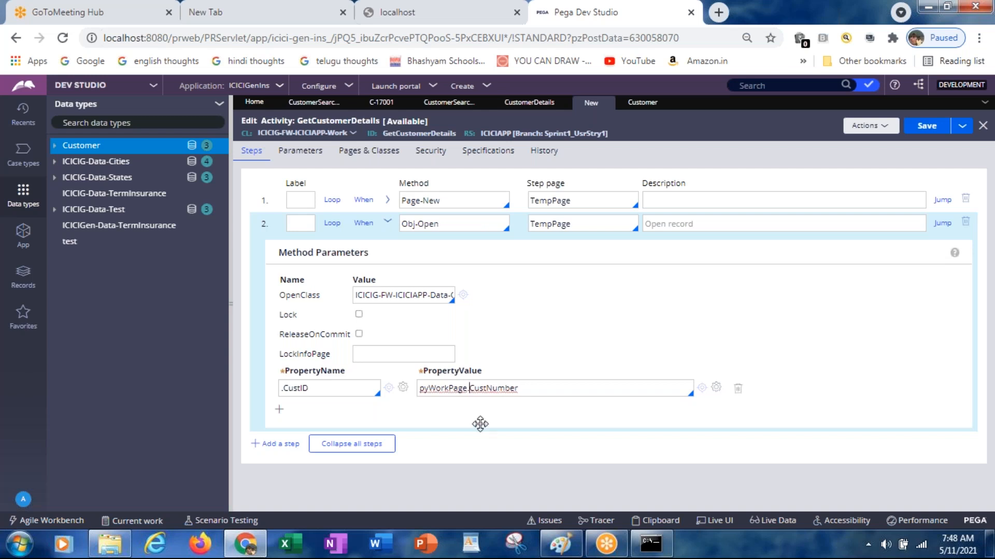
{"action": "left_click", "coordinate": [927, 129]}
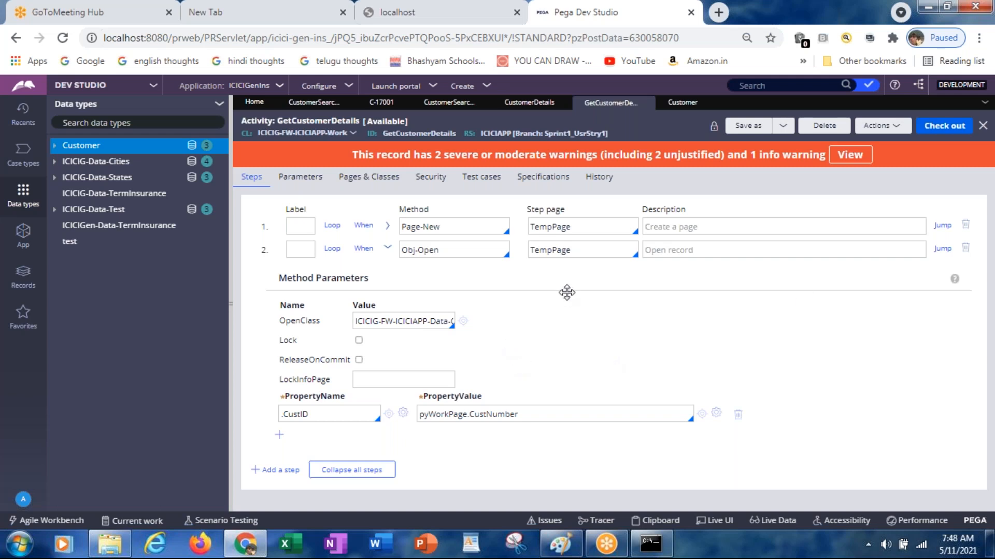
Step: Review the C-17001 case form, the CustomerSearchFlow diagram, and the CustomerSearchSec and CustomerDetails sections
{"action": "left_click", "coordinate": [547, 252]}
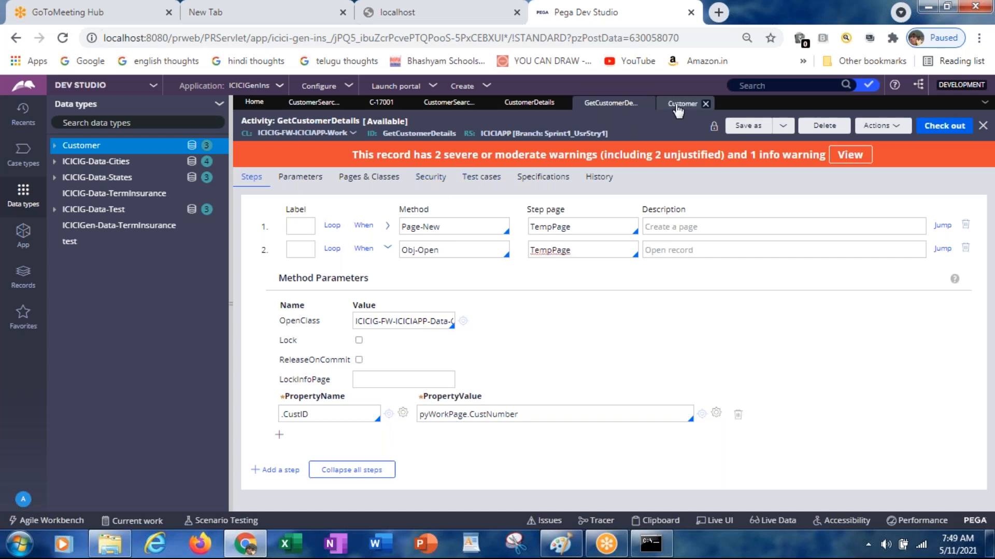
{"action": "left_click", "coordinate": [380, 103]}
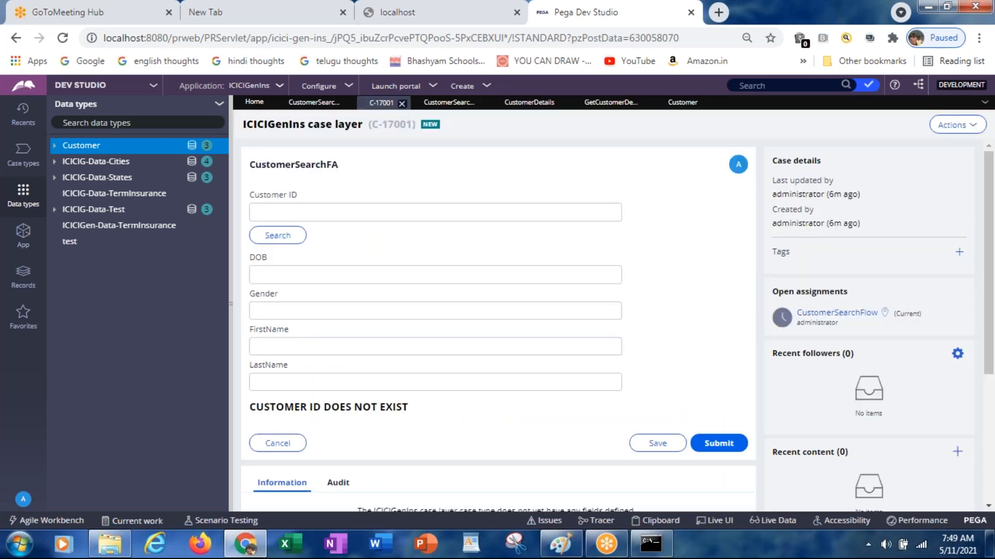
{"action": "left_click", "coordinate": [263, 272]}
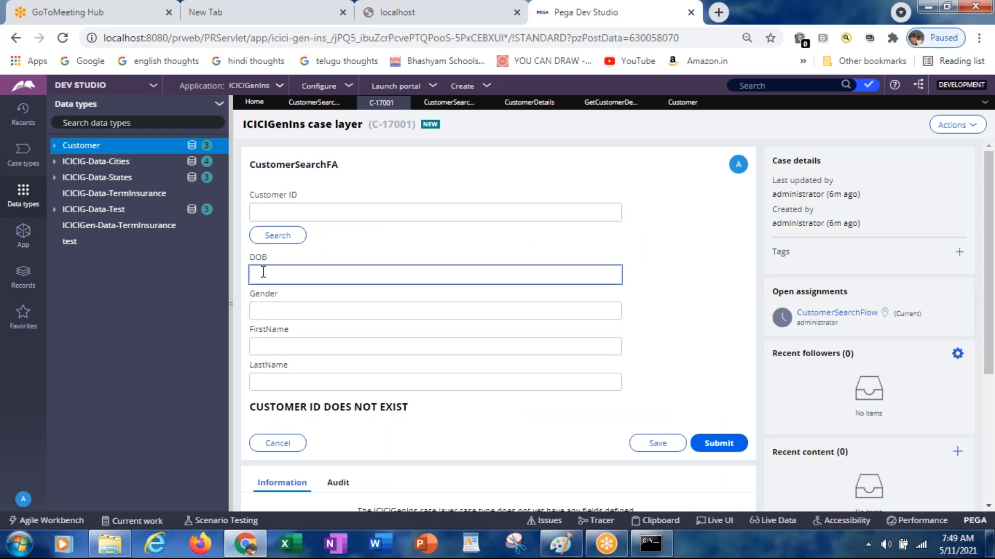
{"action": "left_click", "coordinate": [396, 181]}
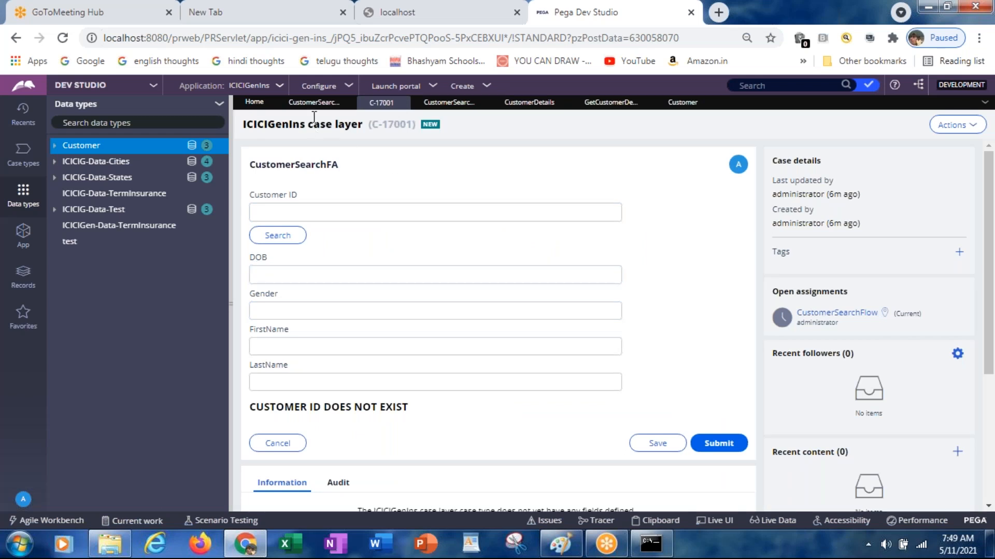
{"action": "left_click", "coordinate": [313, 104]}
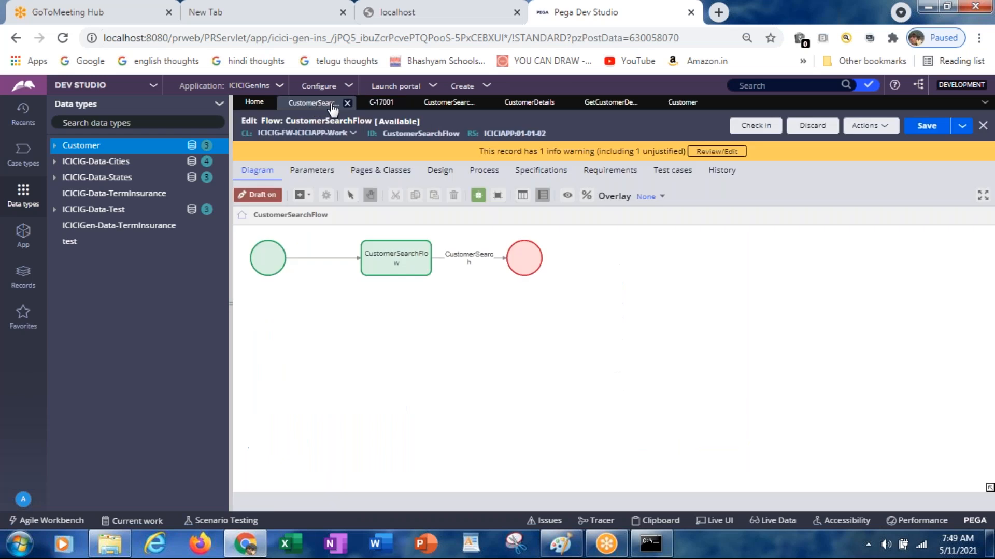
{"action": "left_click", "coordinate": [436, 107]}
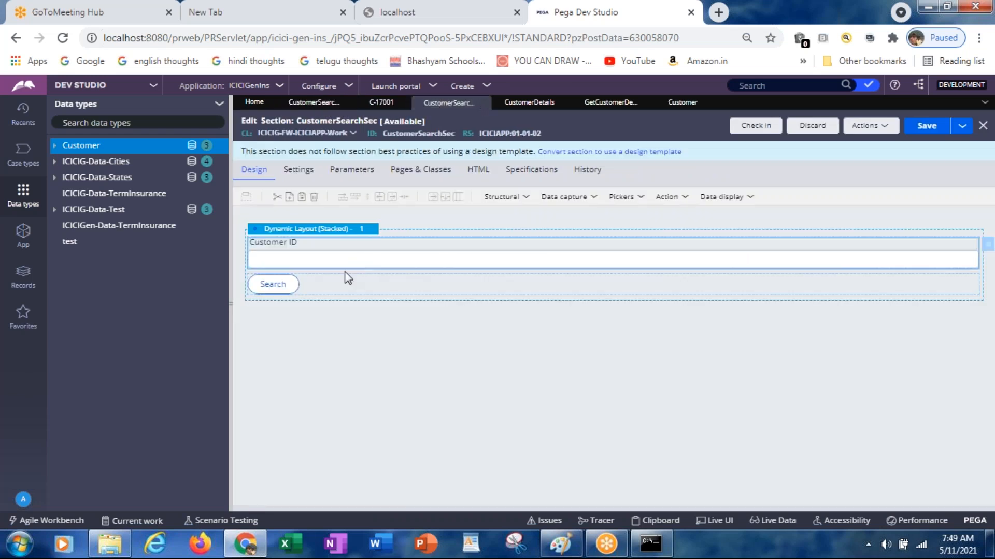
{"action": "left_click", "coordinate": [528, 104]}
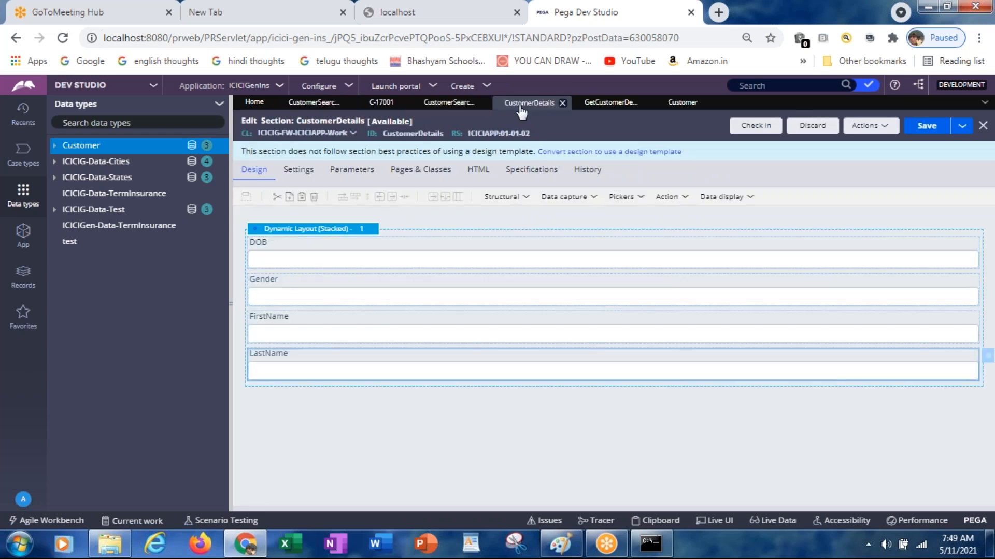
Step: Check which property the DOB field in the CustomerDetails section is bound to
{"action": "left_click", "coordinate": [377, 264]}
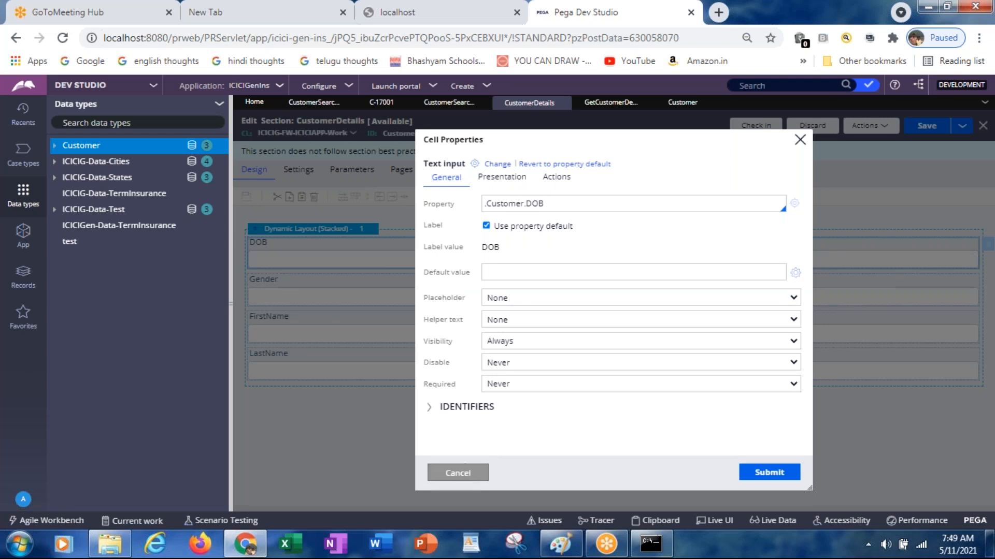
{"action": "left_click", "coordinate": [458, 472]}
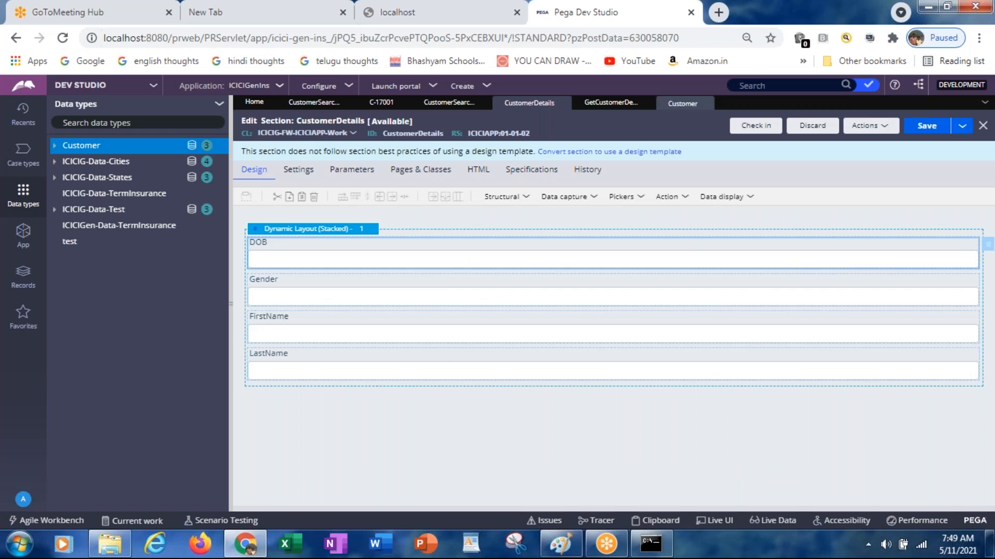
Step: Add a third step with the Property-Set method to the GetCustomerDetails activity
{"action": "left_click", "coordinate": [609, 103]}
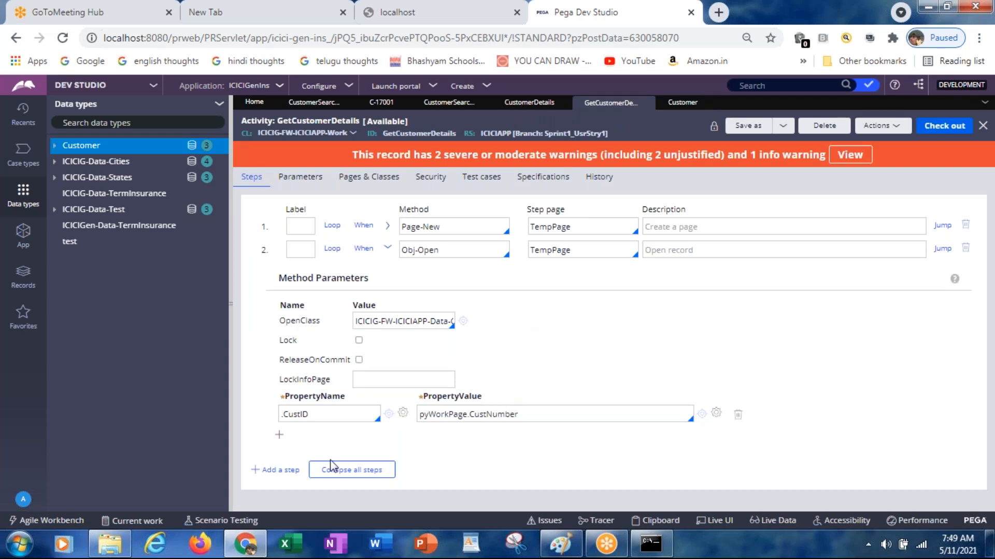
{"action": "left_click", "coordinate": [278, 470]}
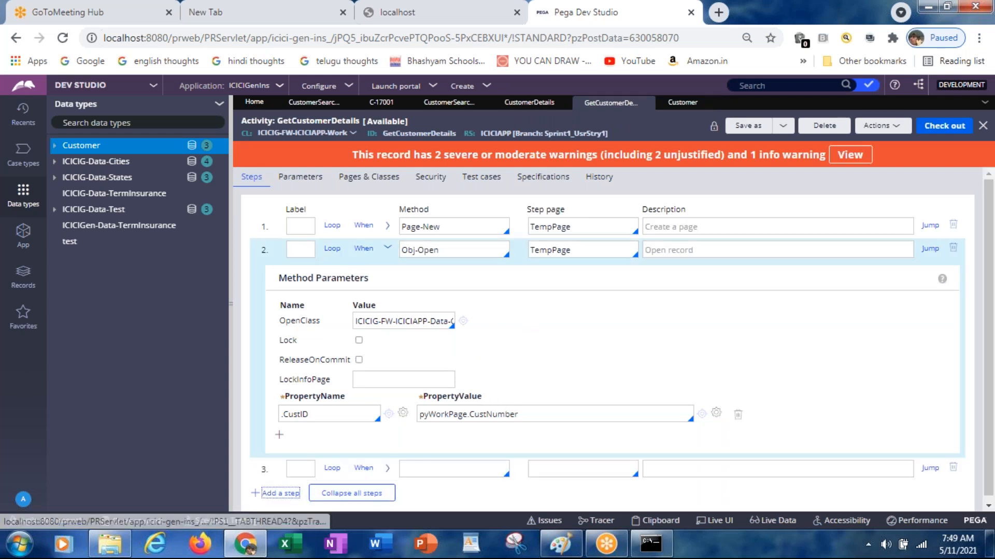
{"action": "left_click", "coordinate": [447, 462]}
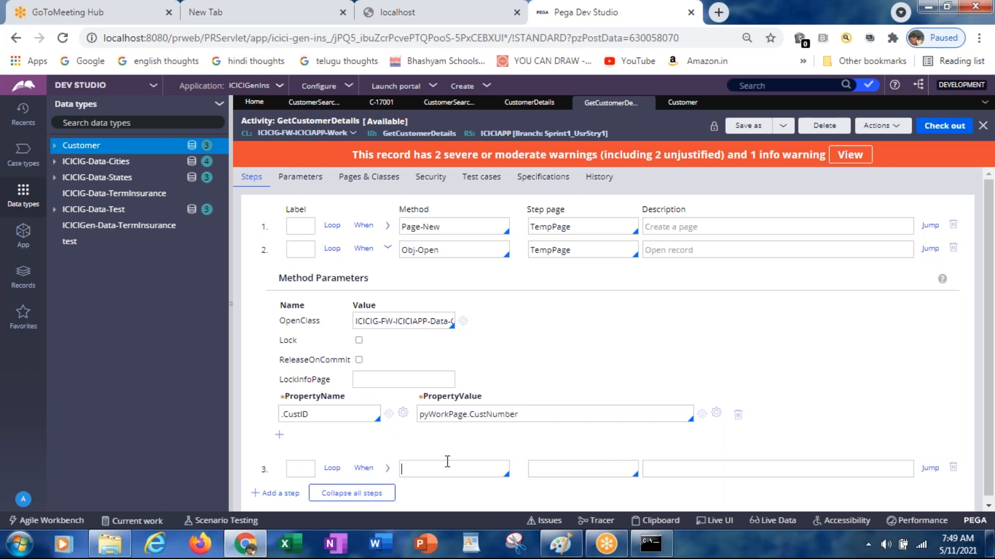
{"action": "type", "text": "properrty-"}
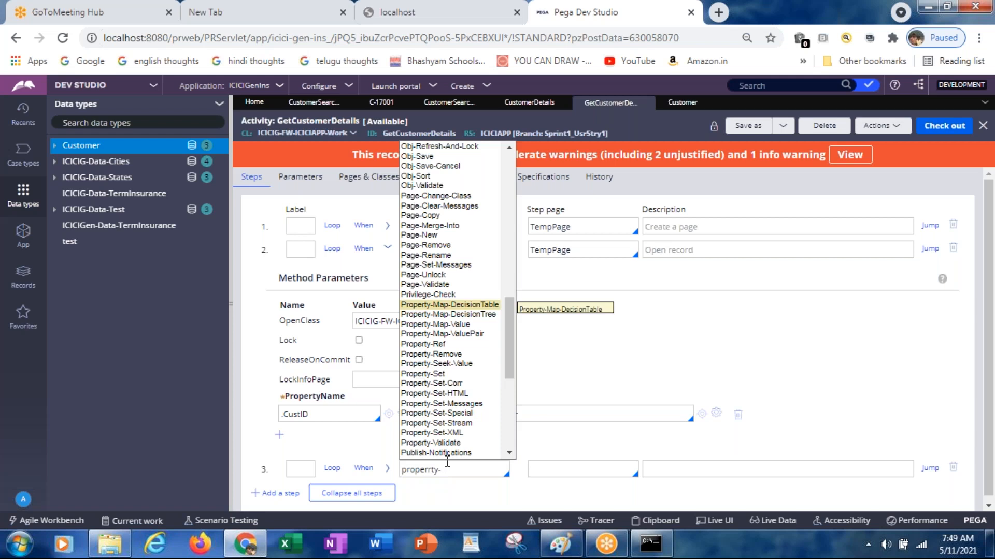
{"action": "key", "text": "BackSpace"}
{"action": "key", "text": "BackSpace"}
{"action": "key", "text": "BackSpace"}
{"action": "key", "text": "BackSpace"}
{"action": "type", "text": "t"}
{"action": "left_click", "coordinate": [423, 373]}
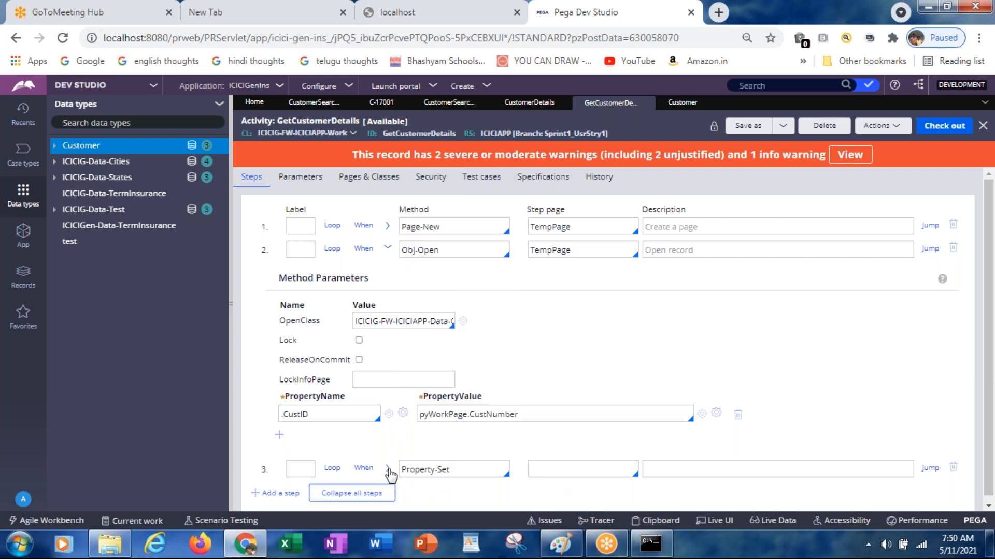
Step: Expand the Property-Set step's parameters and set its step page to pyWorkPage
{"action": "left_click", "coordinate": [388, 470]}
{"action": "left_click_drag", "start_coordinate": [987, 399], "coordinate": [987, 450]}
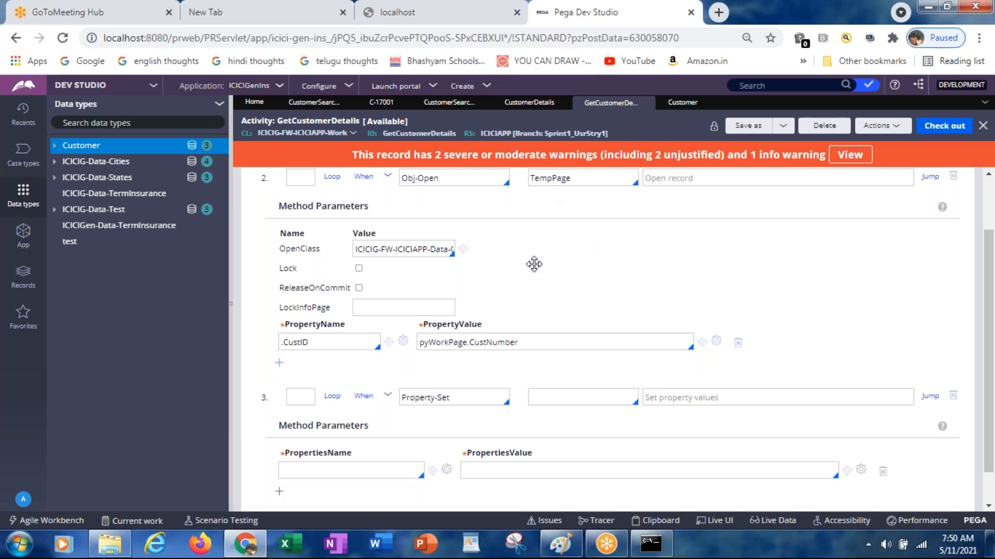
{"action": "left_click", "coordinate": [548, 398]}
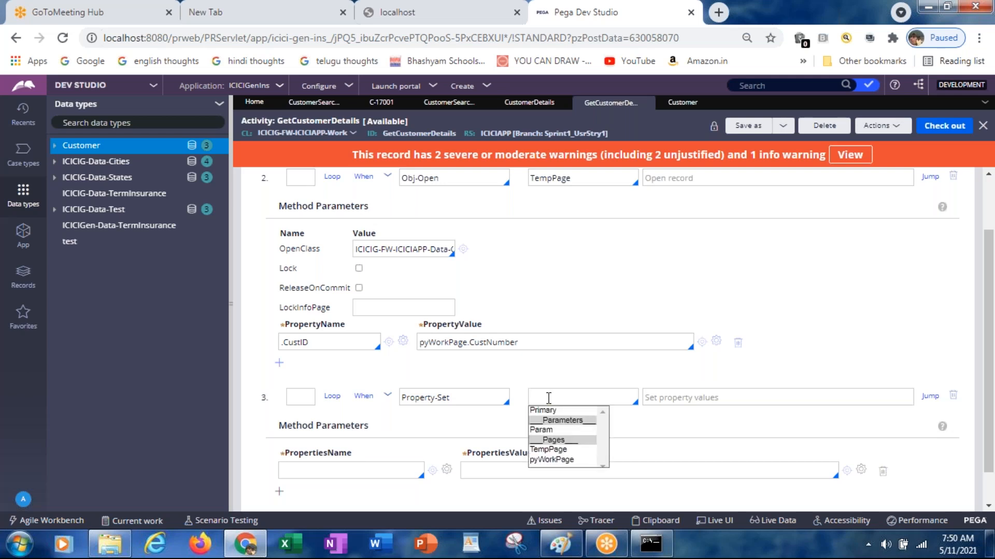
{"action": "left_click", "coordinate": [549, 463]}
Step: Enter .Customer.DOB as the first property name in the Property-Set step
{"action": "left_click", "coordinate": [376, 468]}
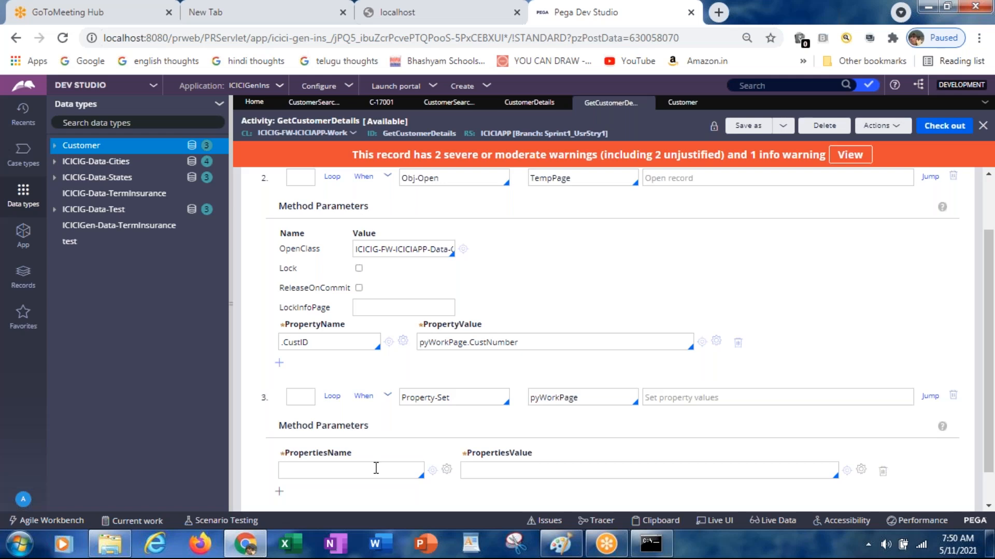
{"action": "type", "text": "."}
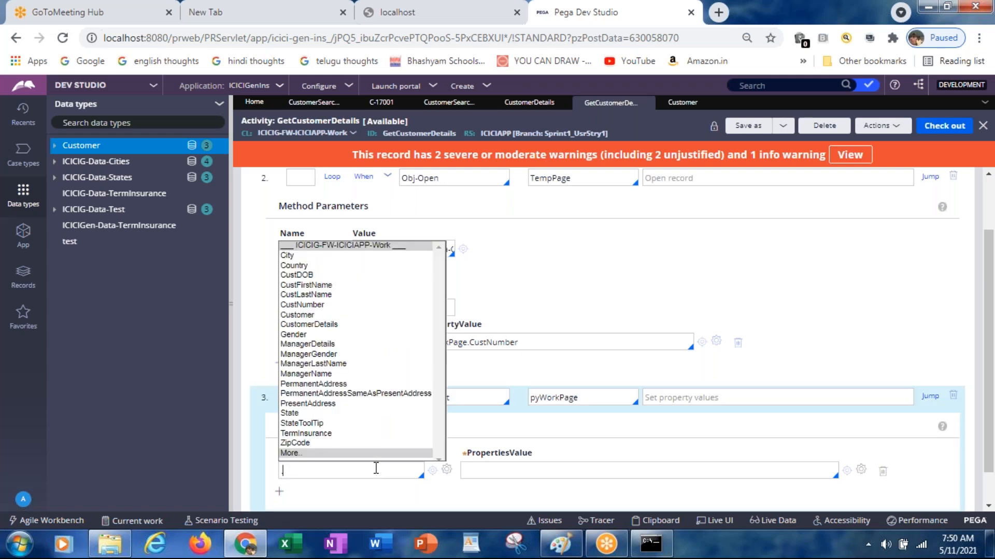
{"action": "type", "text": "customer."}
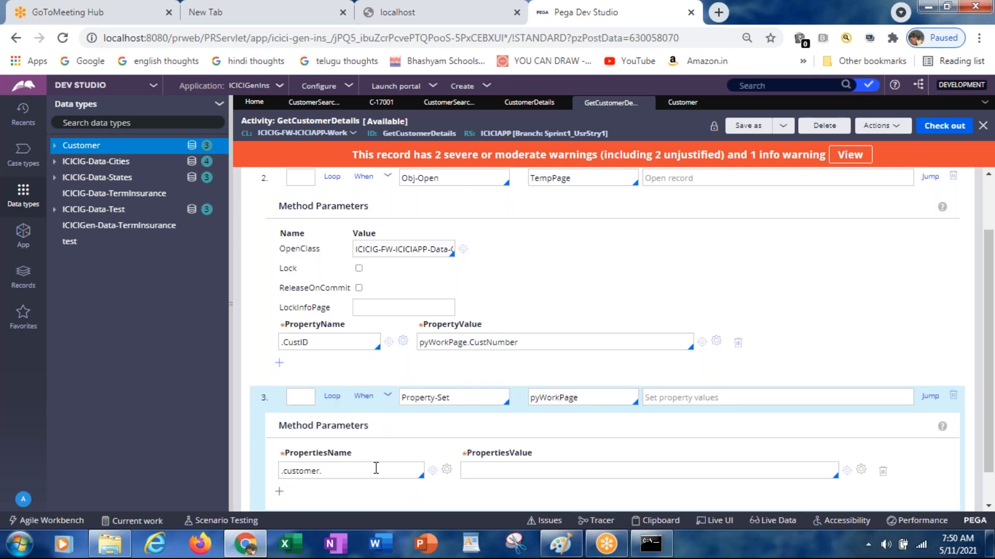
{"action": "key", "text": "Down"}
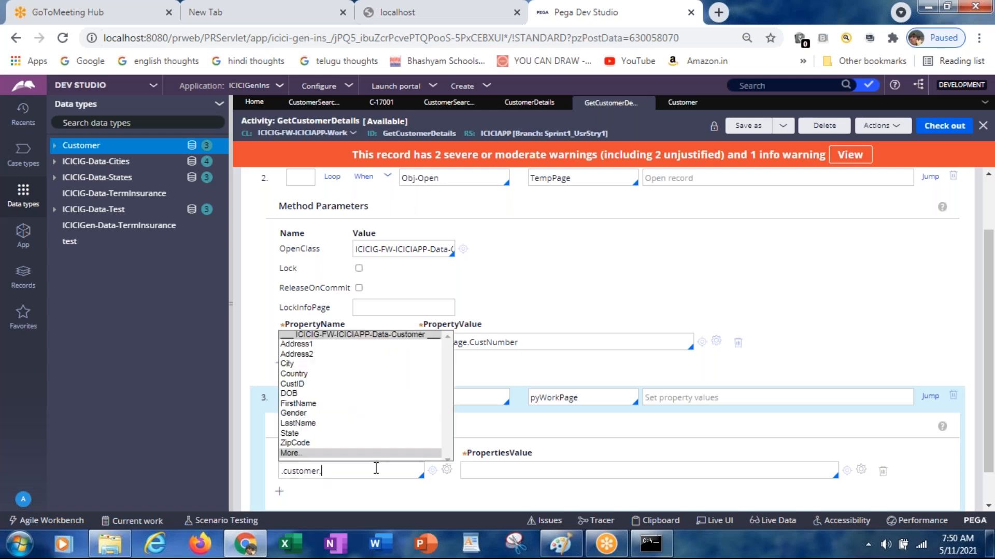
{"action": "left_click", "coordinate": [294, 394]}
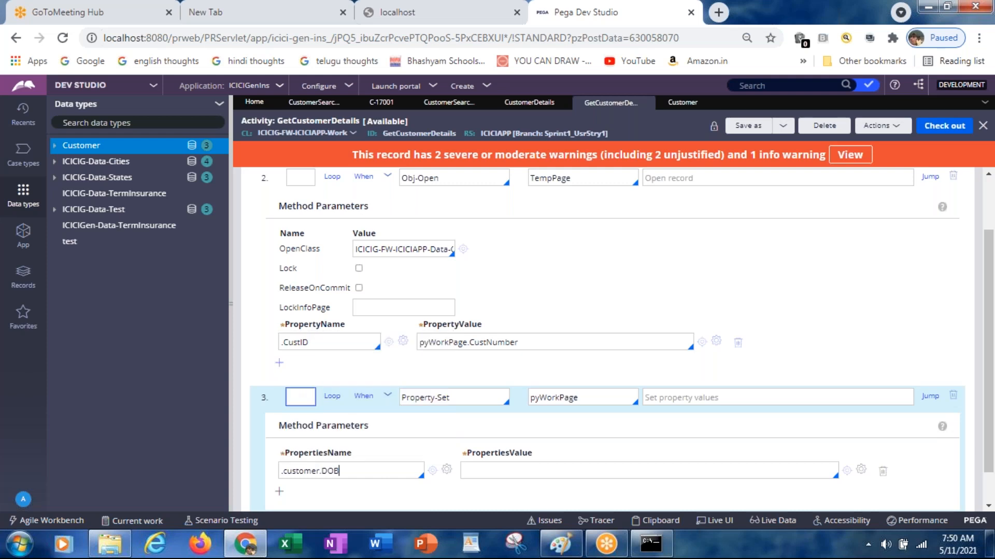
{"action": "left_click", "coordinate": [304, 474]}
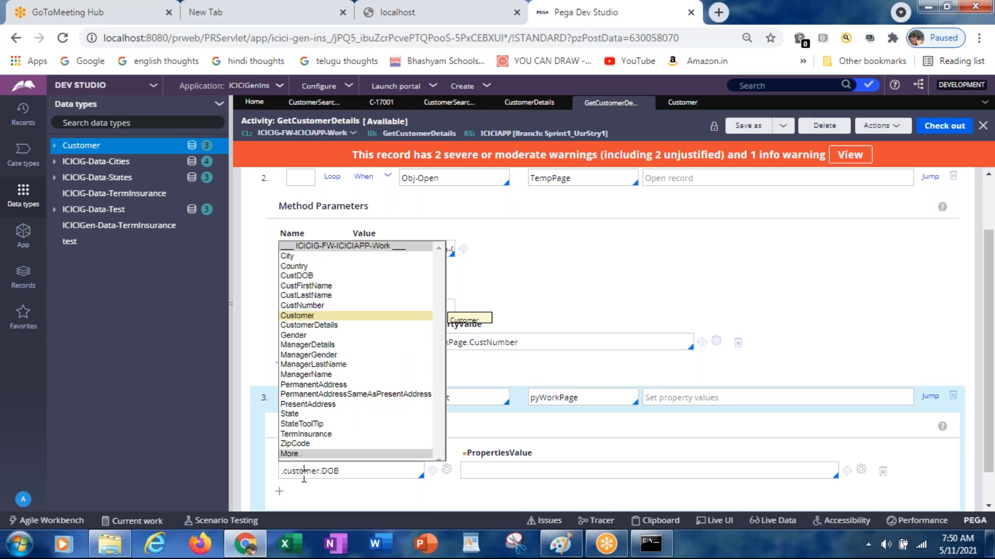
{"action": "left_click", "coordinate": [292, 316]}
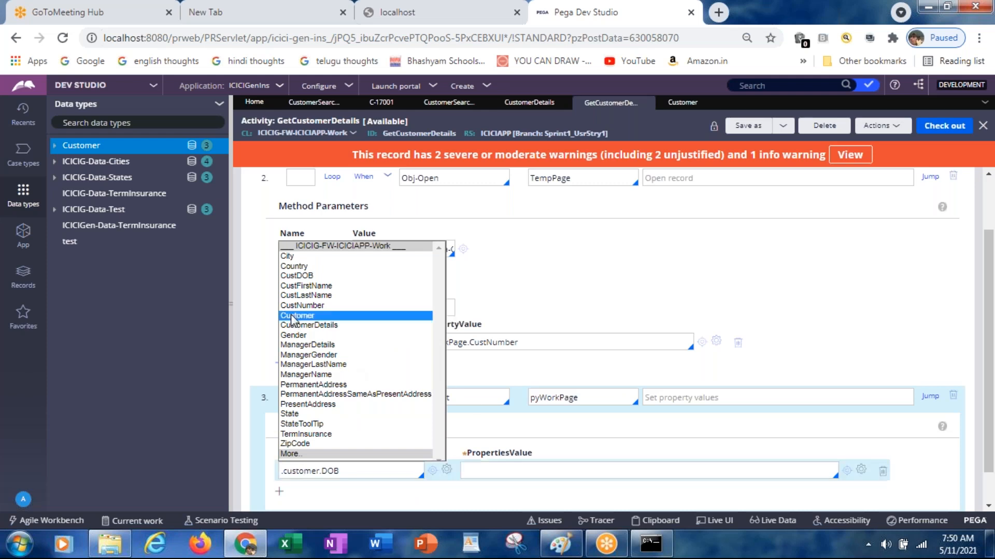
Step: Set the value for .Customer.DOB to TempPage.DOB
{"action": "left_click", "coordinate": [491, 470]}
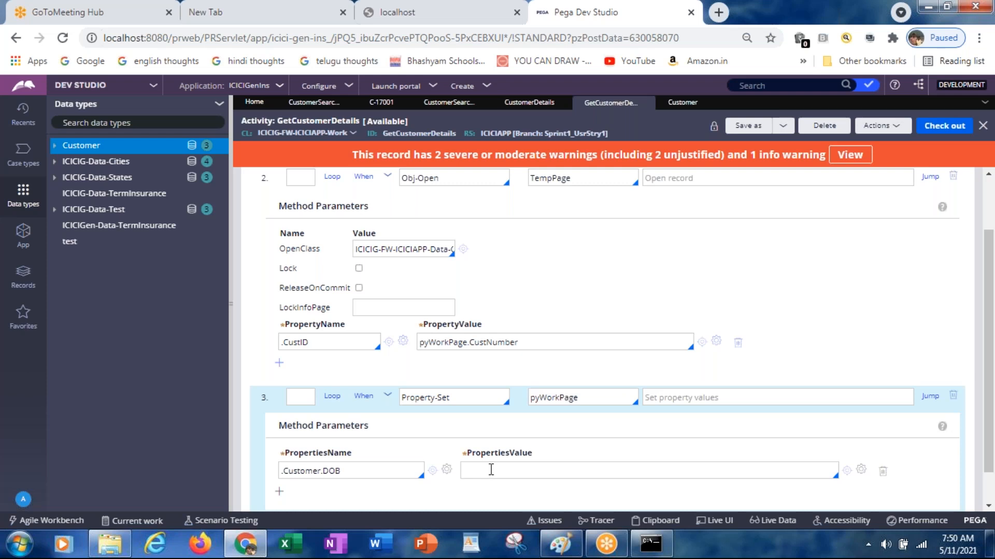
{"action": "type", "text": ".CustNumber"}
{"action": "key", "text": "ctrl+z"}
{"action": "type", "text": "temppage"}
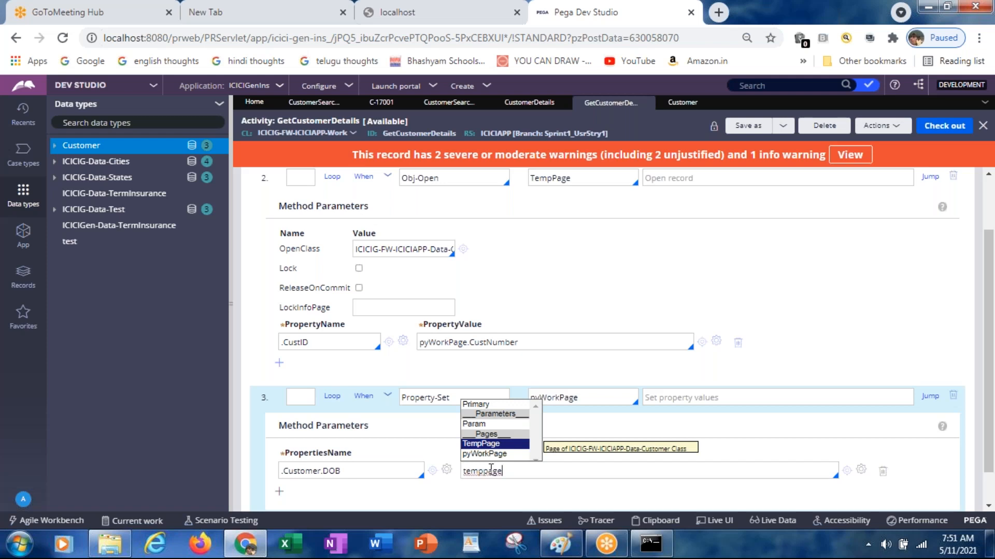
{"action": "key", "text": "Return"}
{"action": "type", "text": "."}
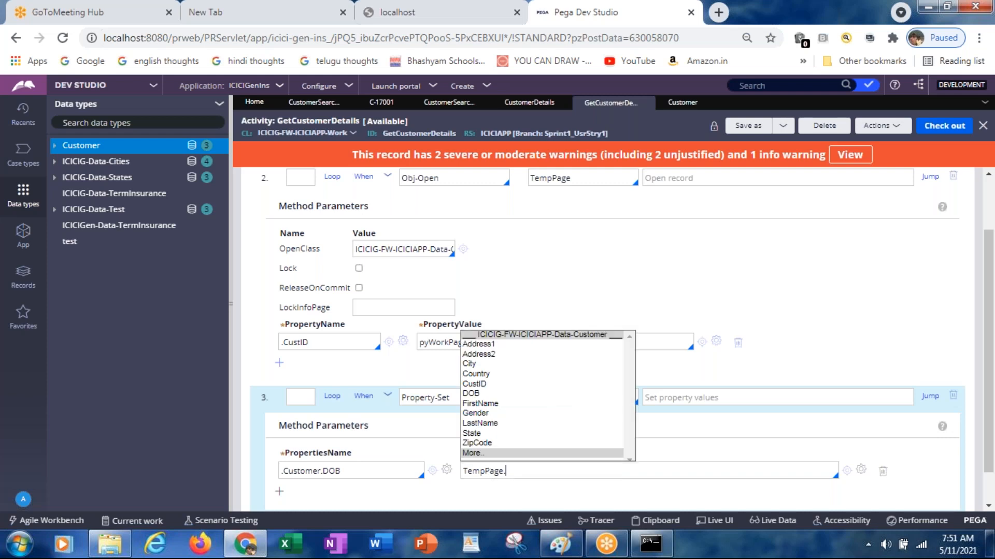
{"action": "left_click", "coordinate": [470, 395]}
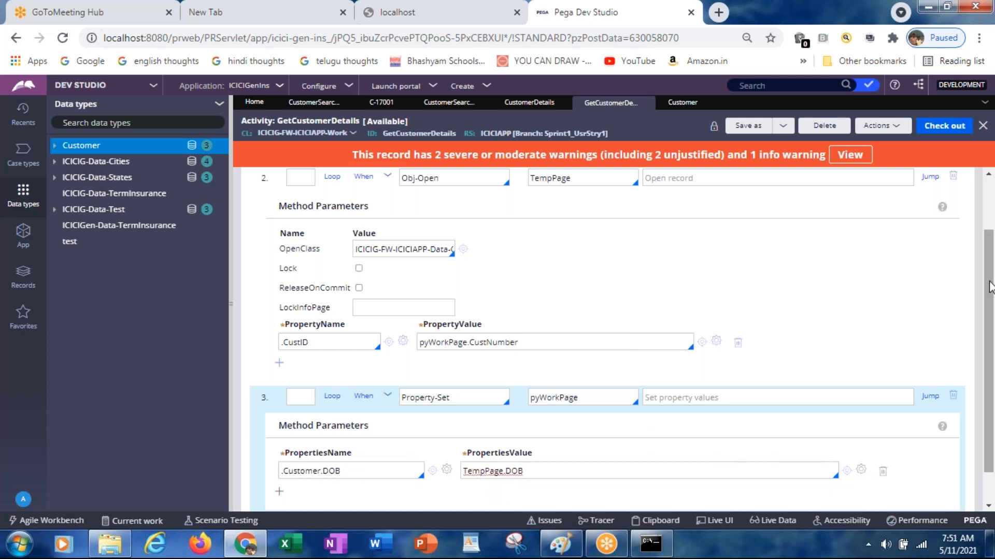
Step: Add two more property rows to the Property-Set step, then check out the activity and try to save it
{"action": "scroll", "coordinate": [990, 288], "scroll_direction": "down", "scroll_amount": 1}
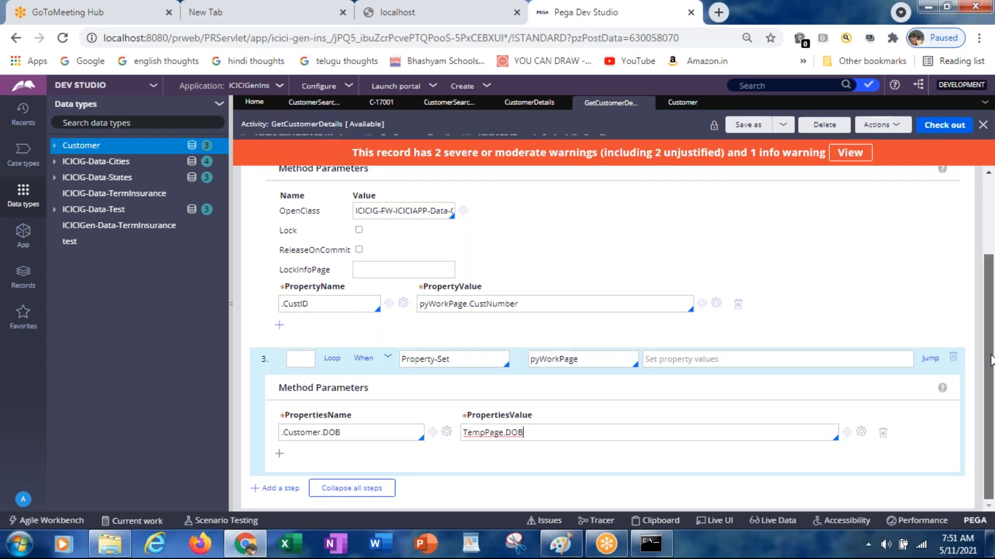
{"action": "left_click", "coordinate": [280, 453]}
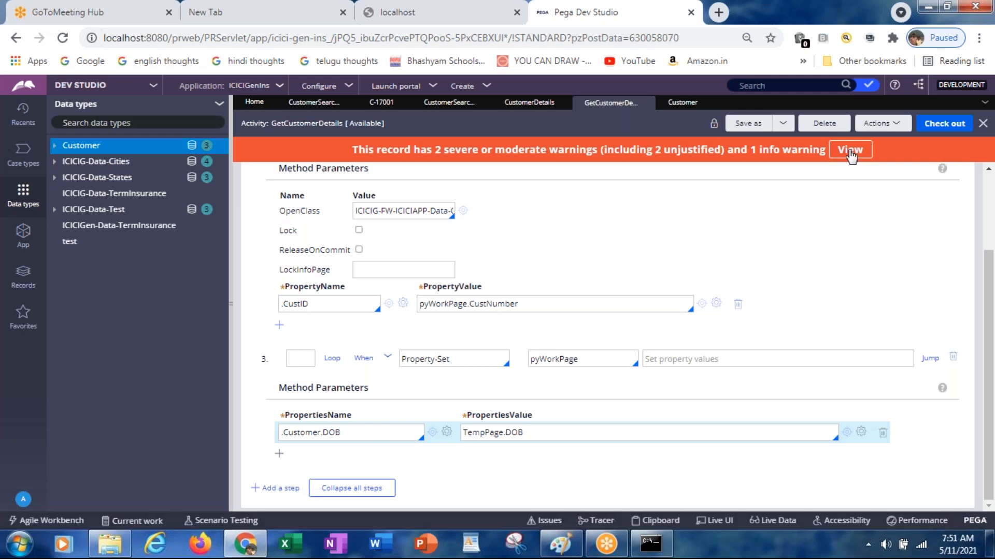
{"action": "left_click", "coordinate": [930, 126]}
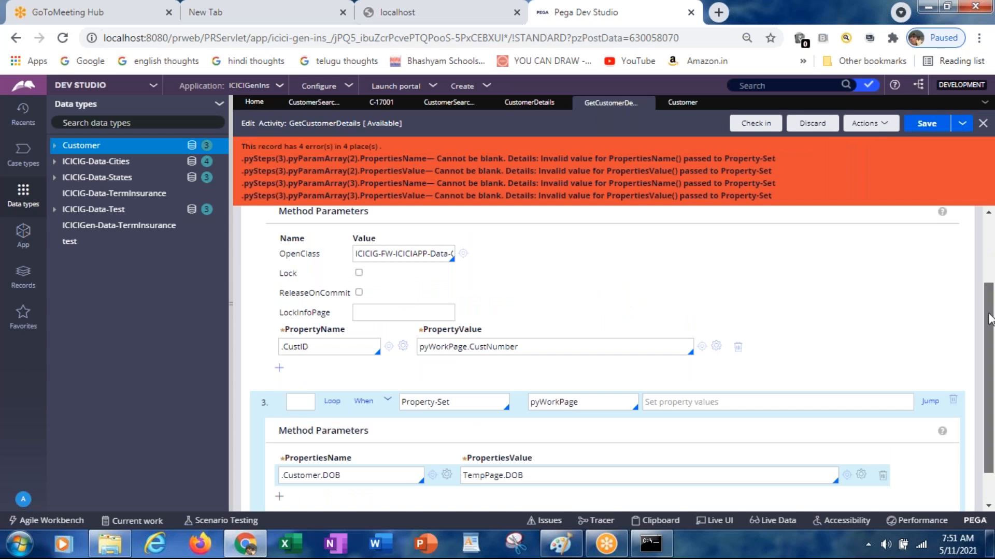
{"action": "scroll", "coordinate": [989, 318], "scroll_direction": "down", "scroll_amount": 1}
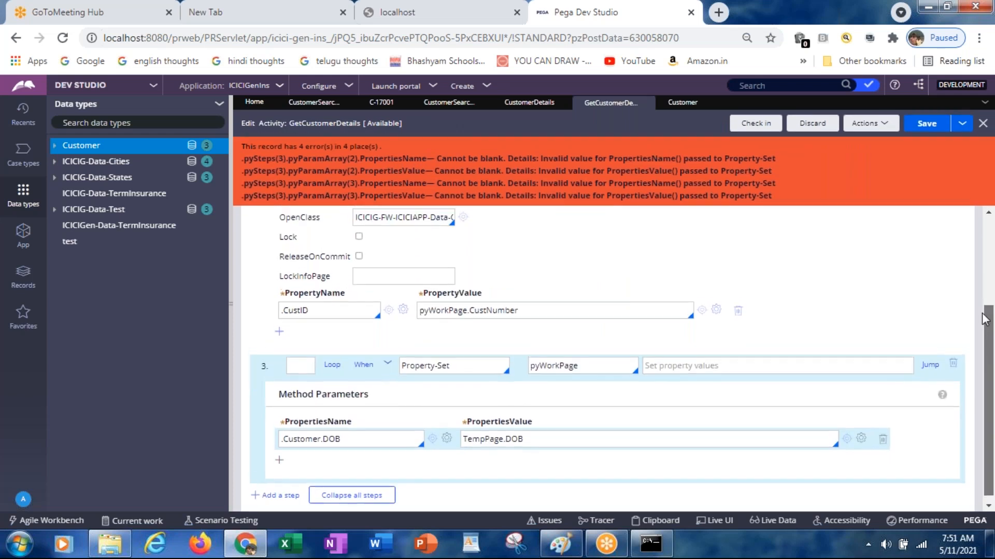
{"action": "scroll", "coordinate": [986, 318], "scroll_direction": "up", "scroll_amount": 3}
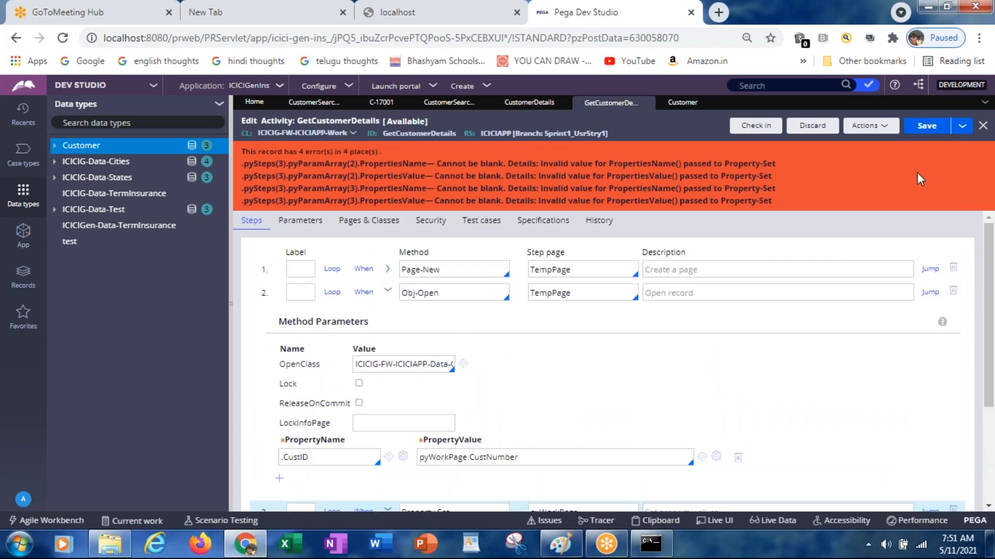
{"action": "left_click", "coordinate": [915, 129]}
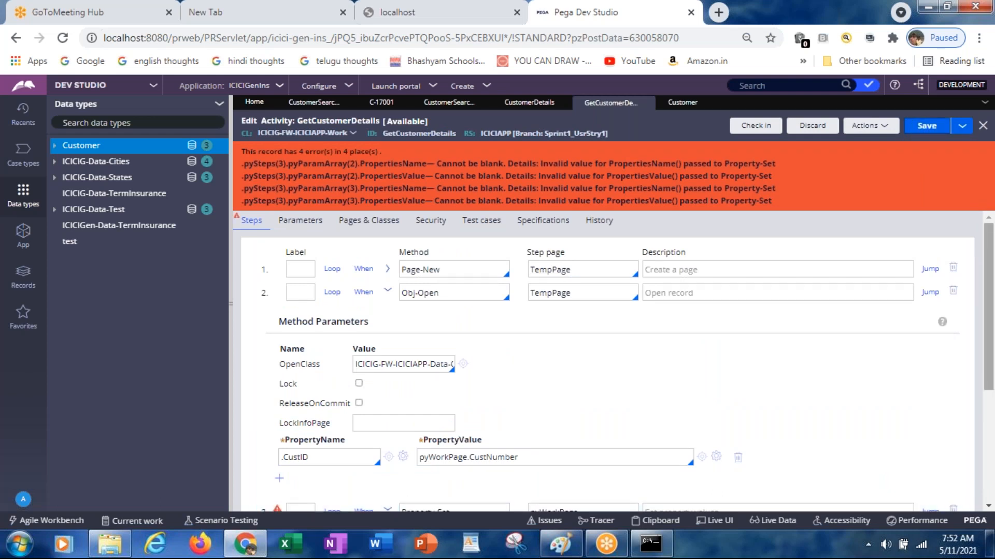
Step: Enter .Customer.Gender as the second property name in the Property-Set step
{"action": "scroll", "coordinate": [448, 407], "scroll_direction": "down", "scroll_amount": 4}
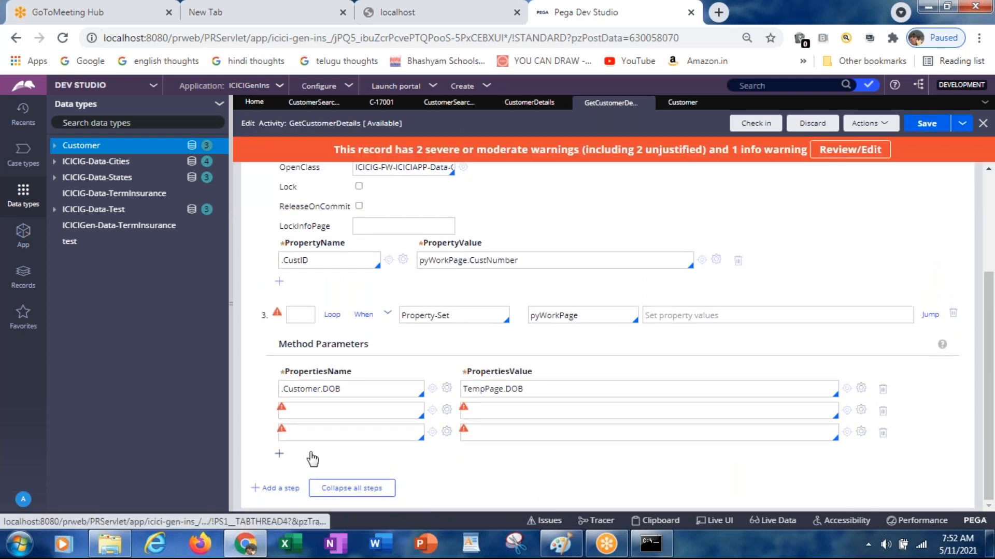
{"action": "left_click", "coordinate": [302, 412]}
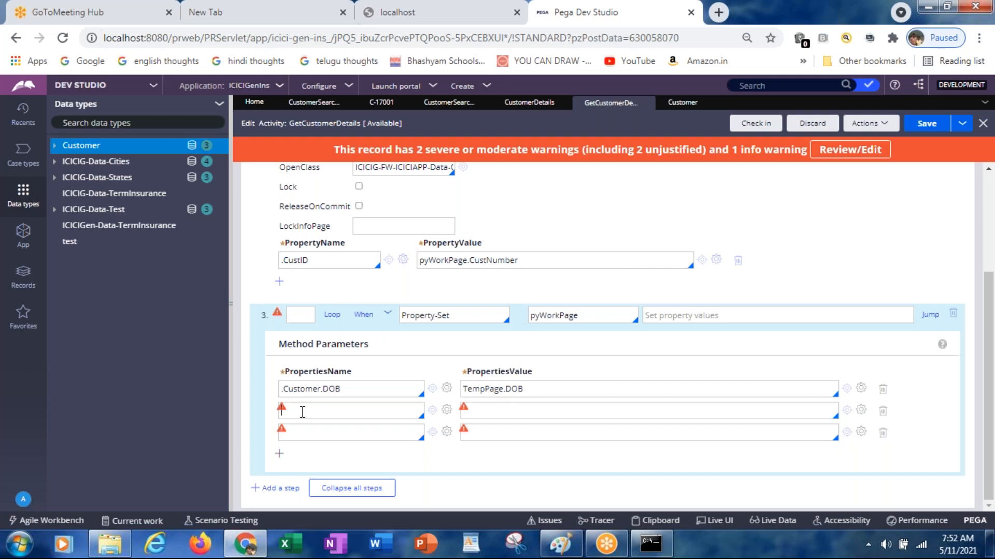
{"action": "type", "text": ".customer"}
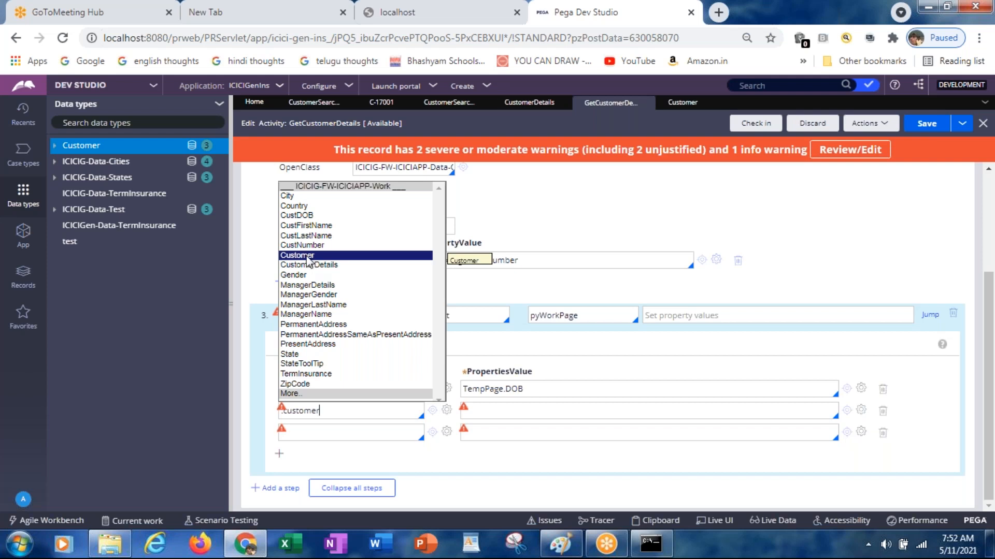
{"action": "key", "text": "Return"}
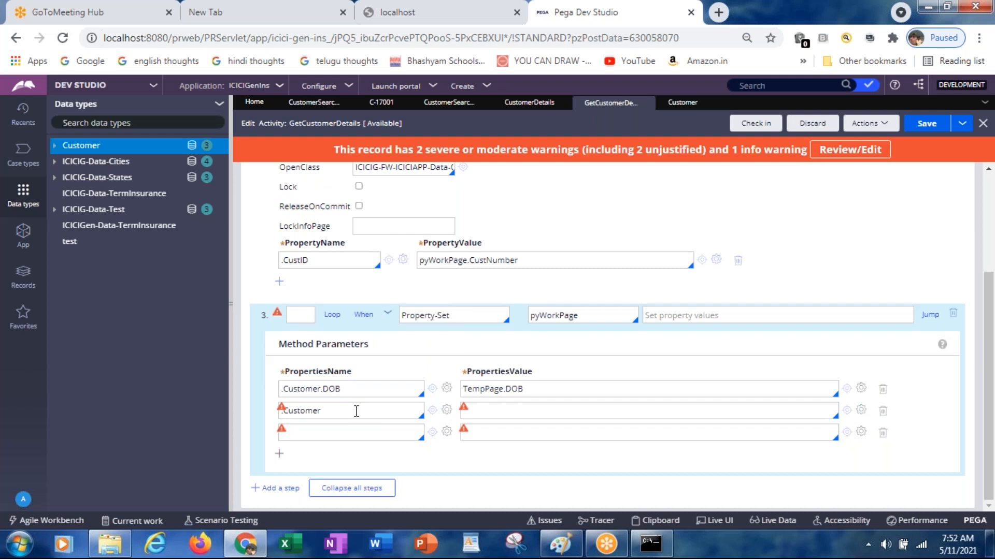
{"action": "type", "text": ".gender"}
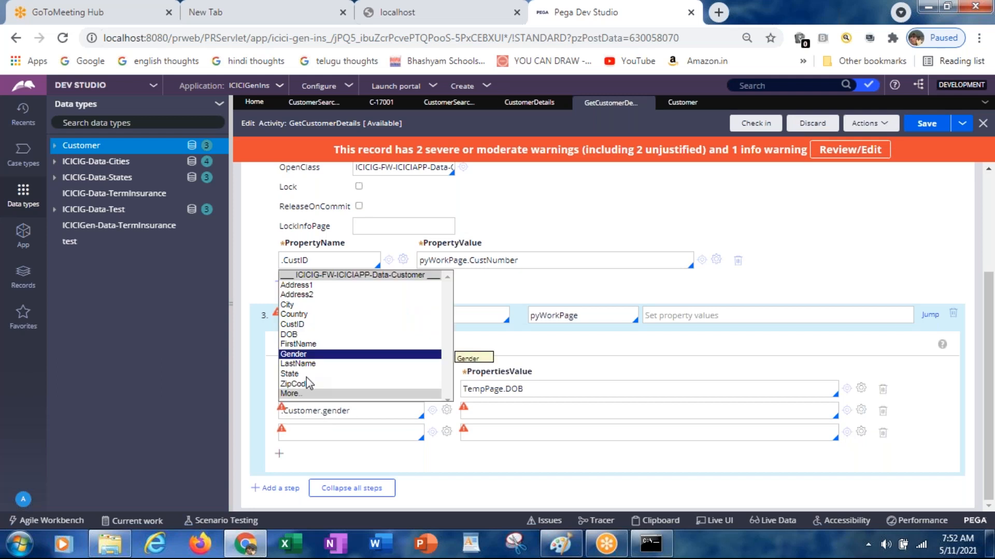
{"action": "key", "text": "Return"}
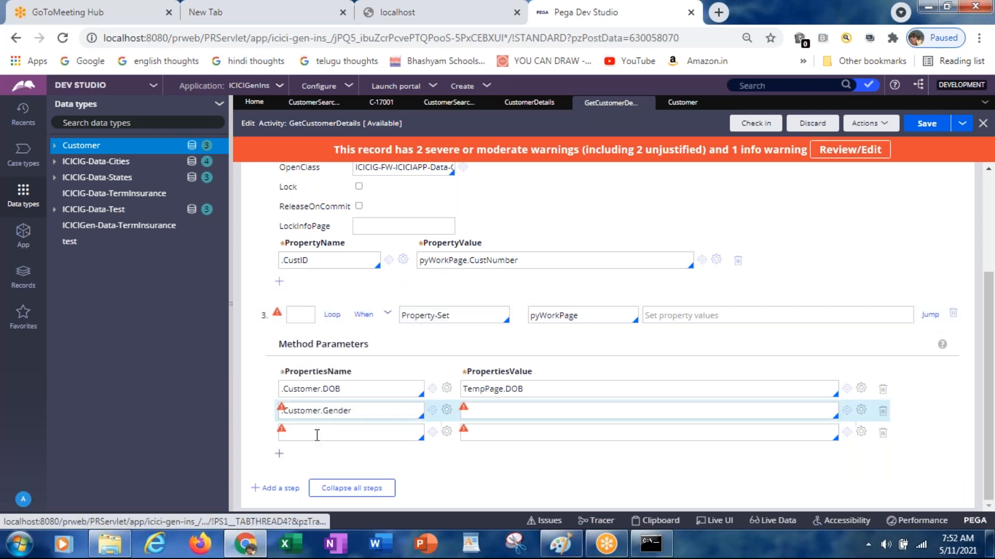
Step: Enter .Customer.FirstName as the third property name in the Property-Set step
{"action": "left_click", "coordinate": [305, 431]}
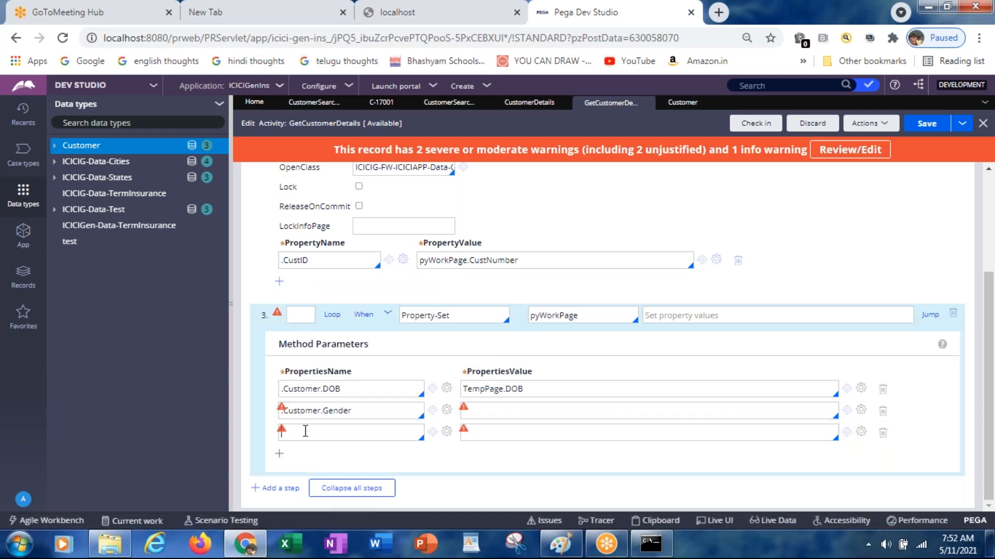
{"action": "type", "text": ".Customer."}
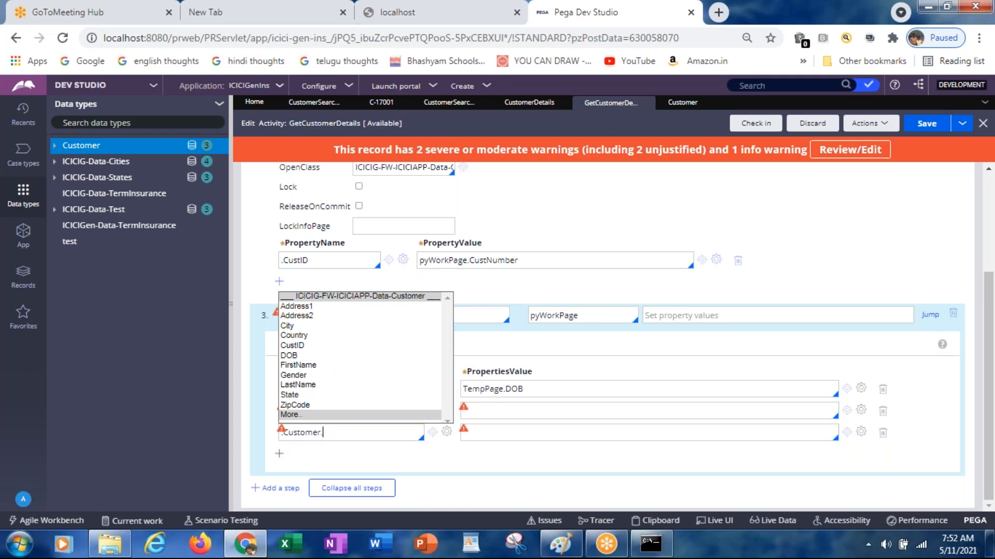
{"action": "left_click", "coordinate": [300, 366]}
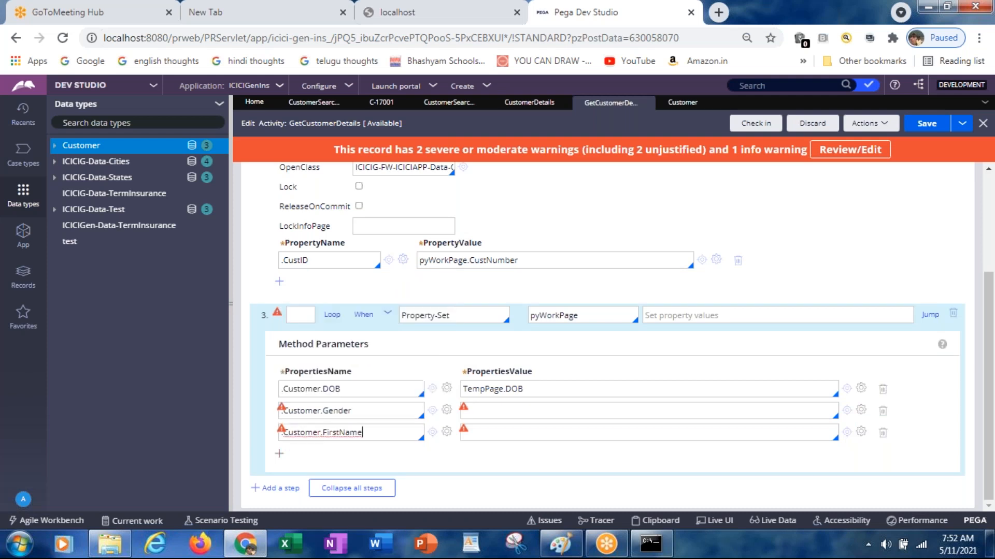
Step: Add another property row to the Property-Set step and set the value for .Customer.Gender to TempPage.Gender
{"action": "left_click", "coordinate": [279, 456]}
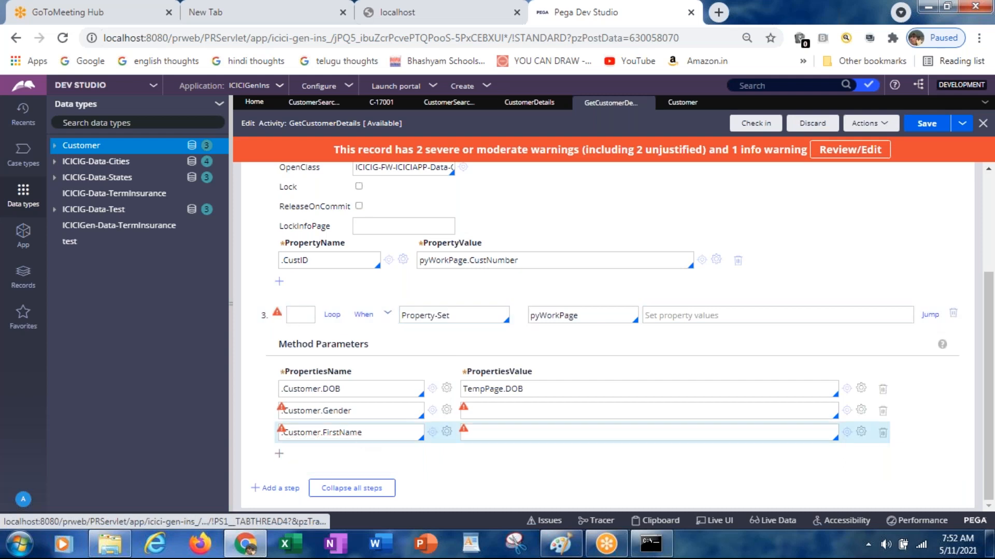
{"action": "double_click", "coordinate": [487, 388]}
{"action": "key", "text": "ctrl+c"}
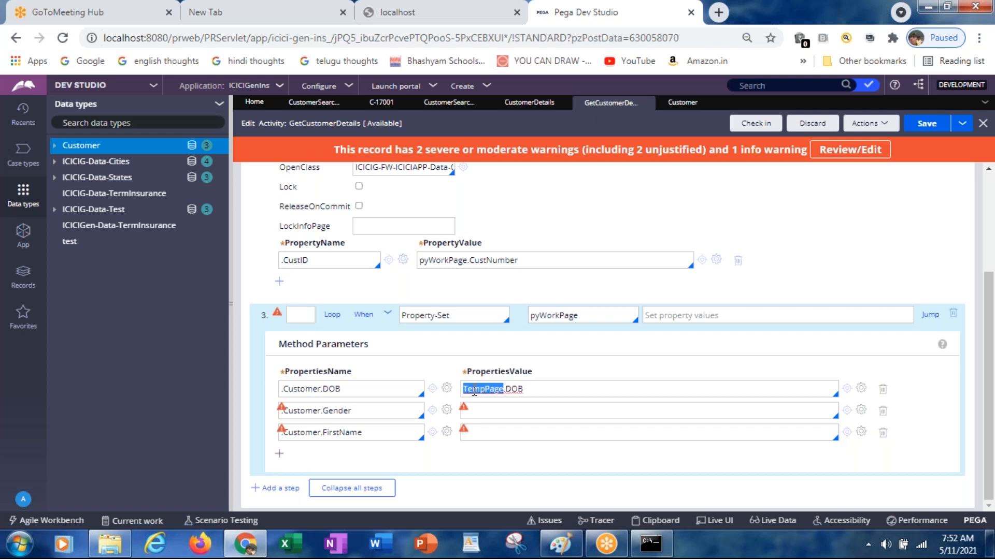
{"action": "left_click", "coordinate": [492, 415]}
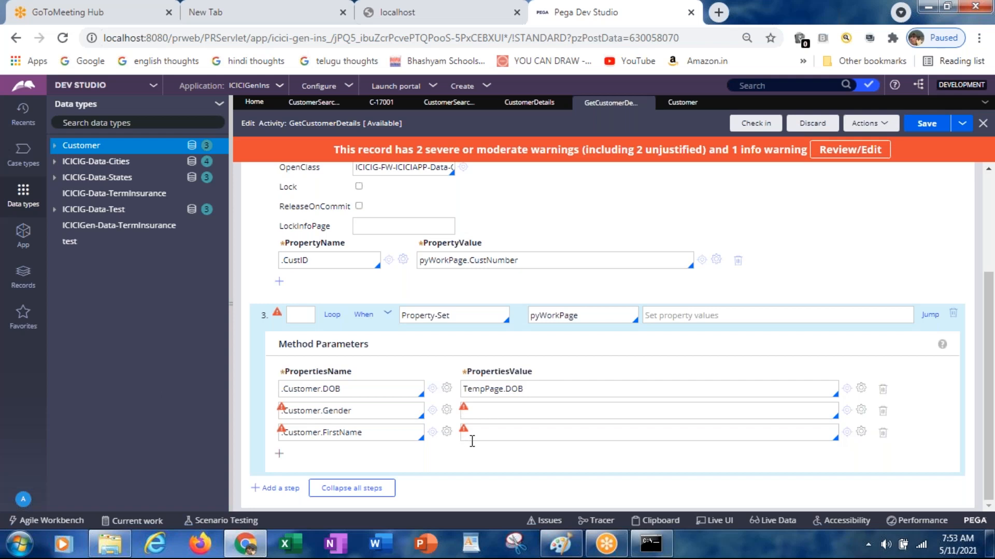
{"action": "key", "text": "ctrl+v"}
{"action": "type", "text": ".Ge"}
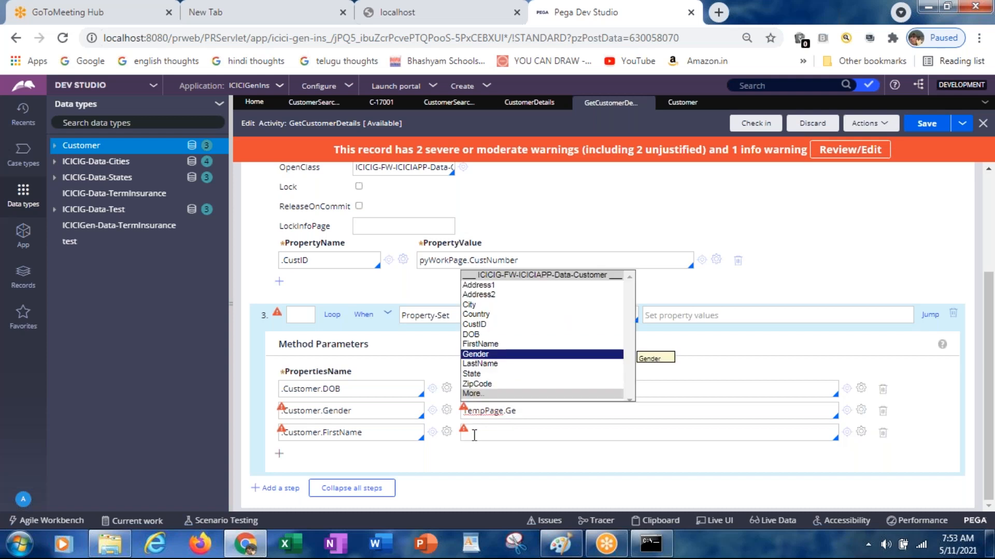
{"action": "key", "text": "Return"}
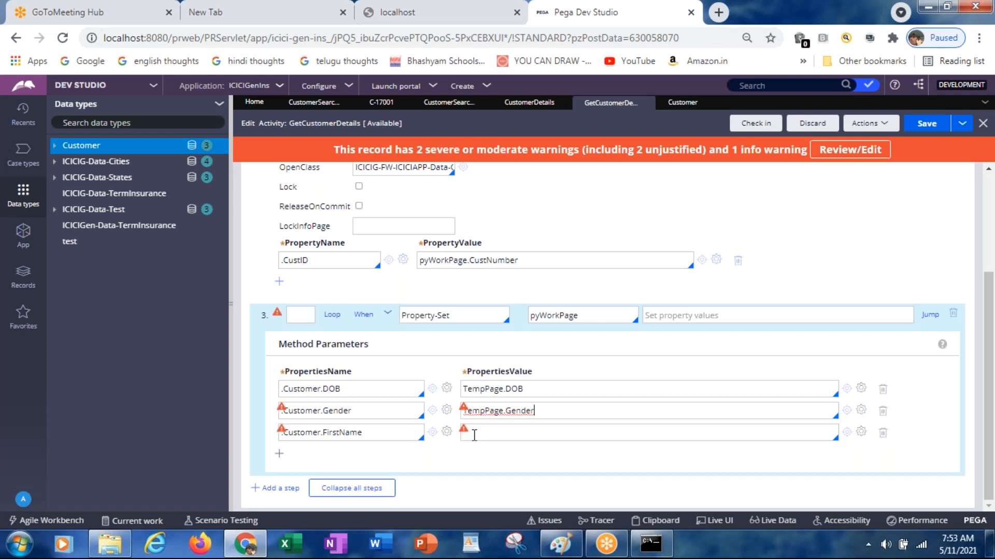
Step: Set the value for .Customer.FirstName to TempPage.FirstName and try to save the activity
{"action": "left_click", "coordinate": [474, 435]}
{"action": "type", "text": "TempPage.Fir"}
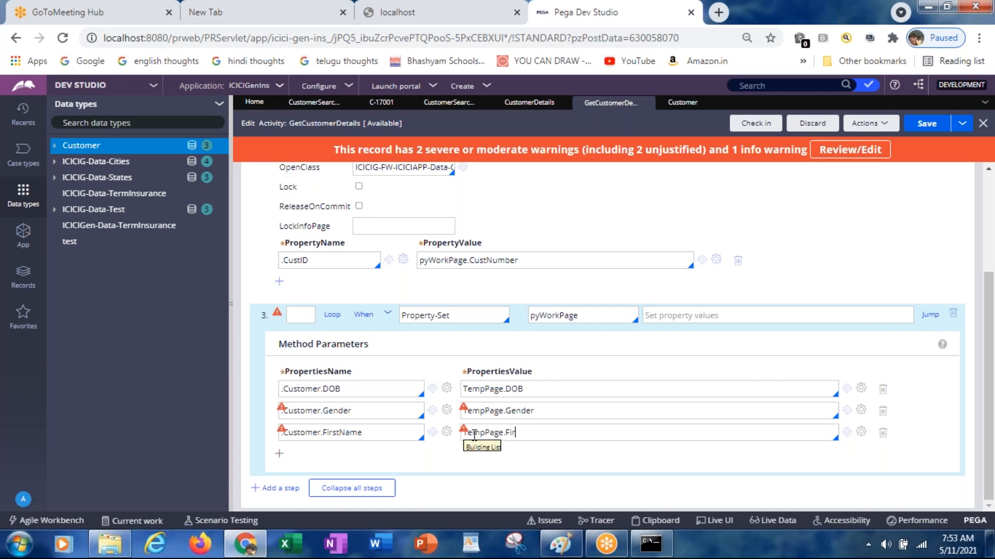
{"action": "type", "text": "stName"}
{"action": "key", "text": "Return"}
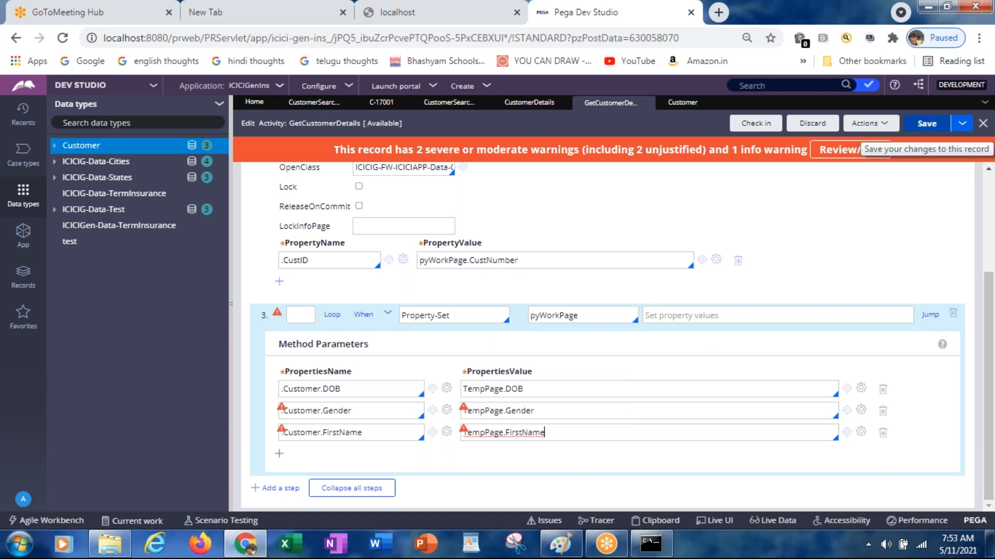
{"action": "left_click", "coordinate": [919, 126]}
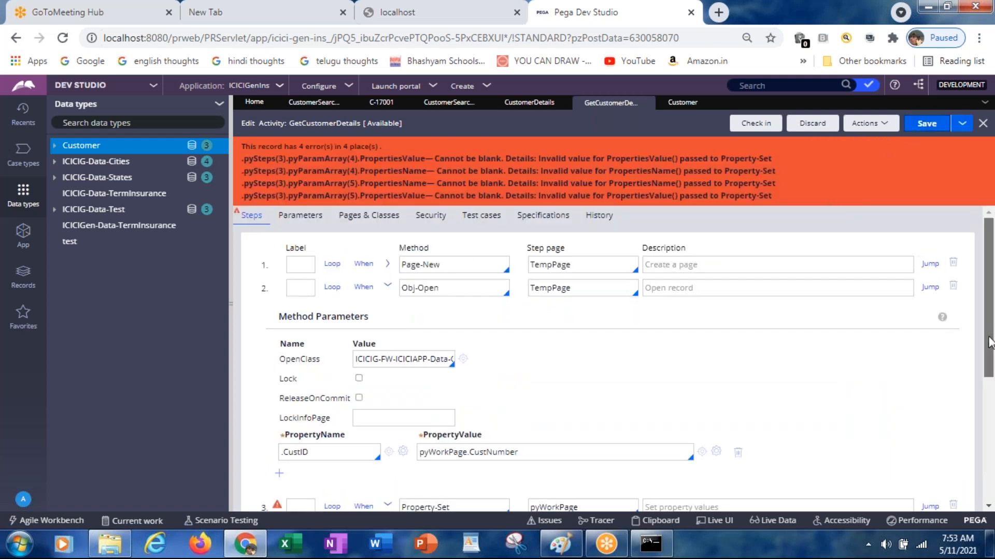
Step: Delete the last blank property row and enter .Customer.LastName as the fourth property name in the Property-Set step
{"action": "left_click_drag", "start_coordinate": [989, 345], "coordinate": [991, 469]}
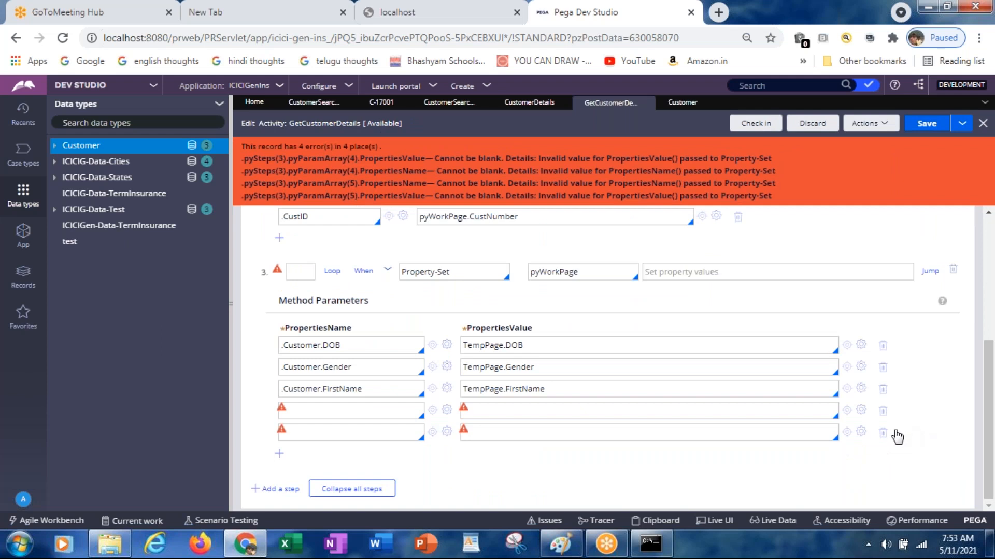
{"action": "left_click", "coordinate": [883, 433]}
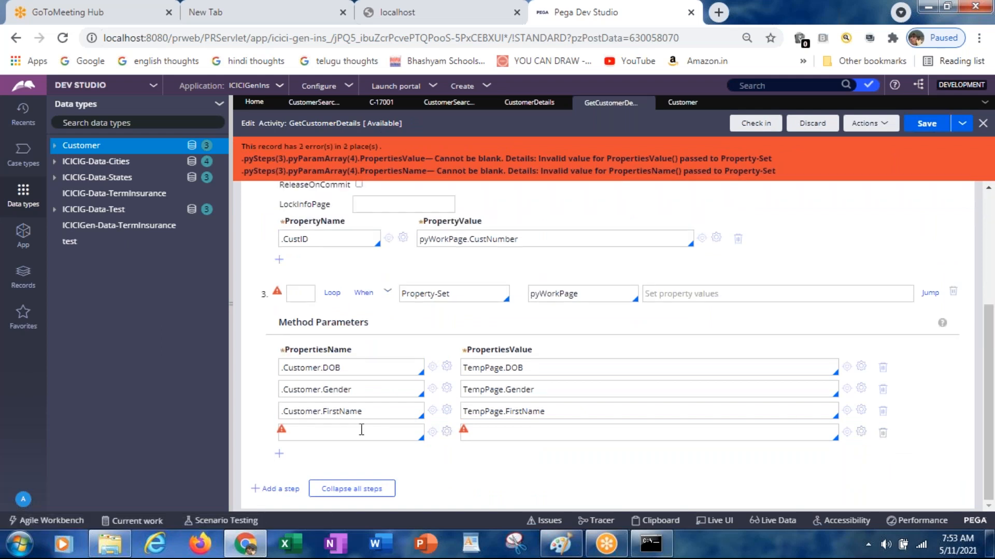
{"action": "left_click", "coordinate": [362, 430]}
{"action": "type", "text": ".Customer."}
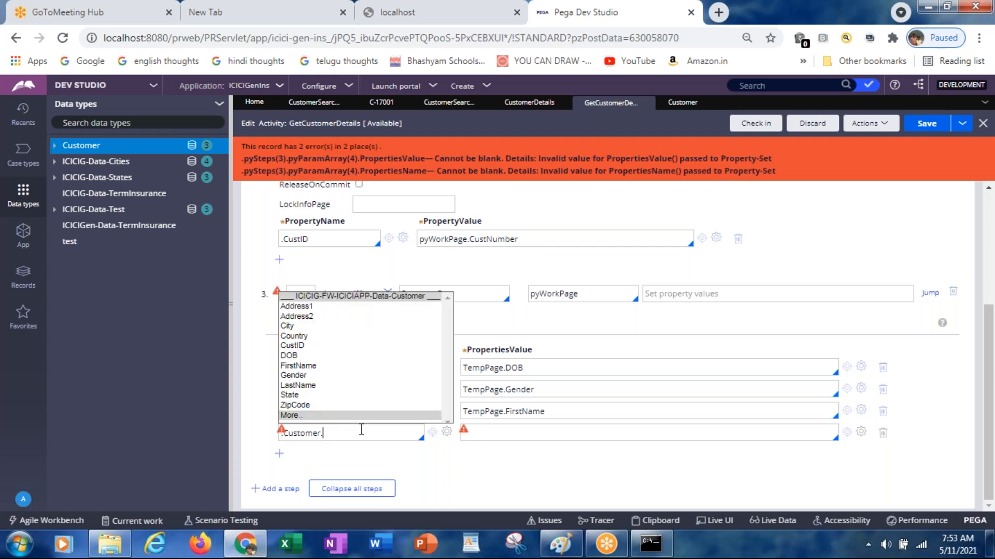
{"action": "type", "text": "last"}
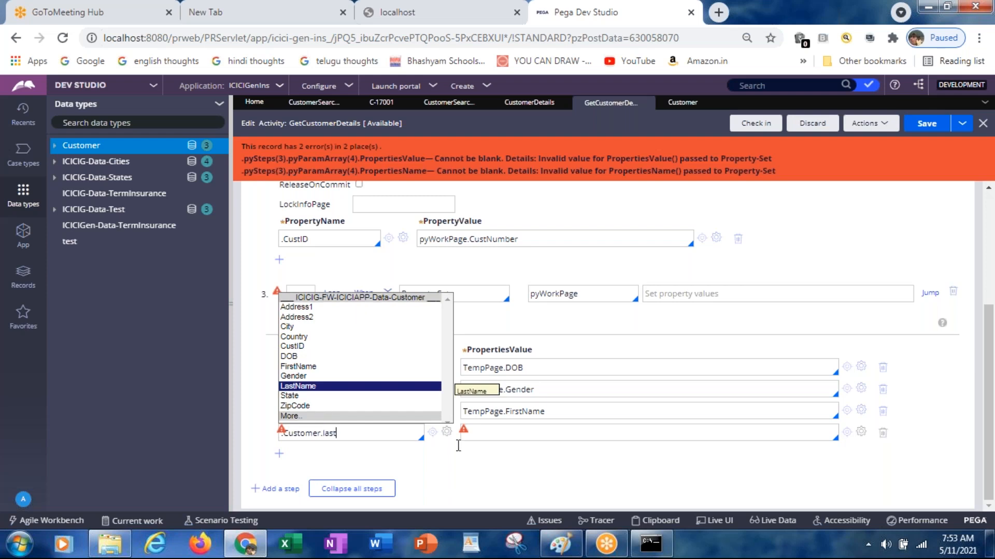
{"action": "key", "text": "Return"}
Step: Set the value for .Customer.LastName to TempPage.LastName and save the activity
{"action": "left_click", "coordinate": [487, 433]}
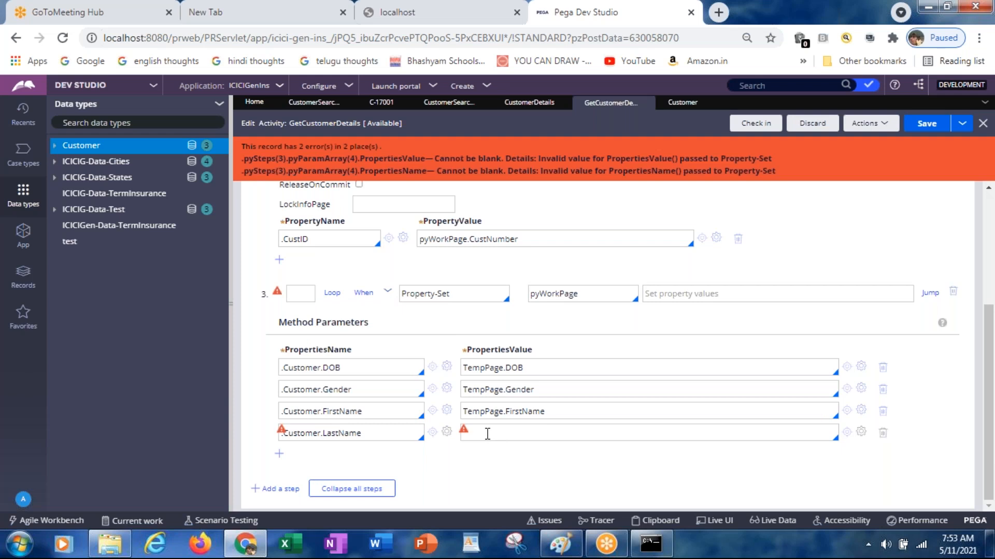
{"action": "type", "text": "temppage"}
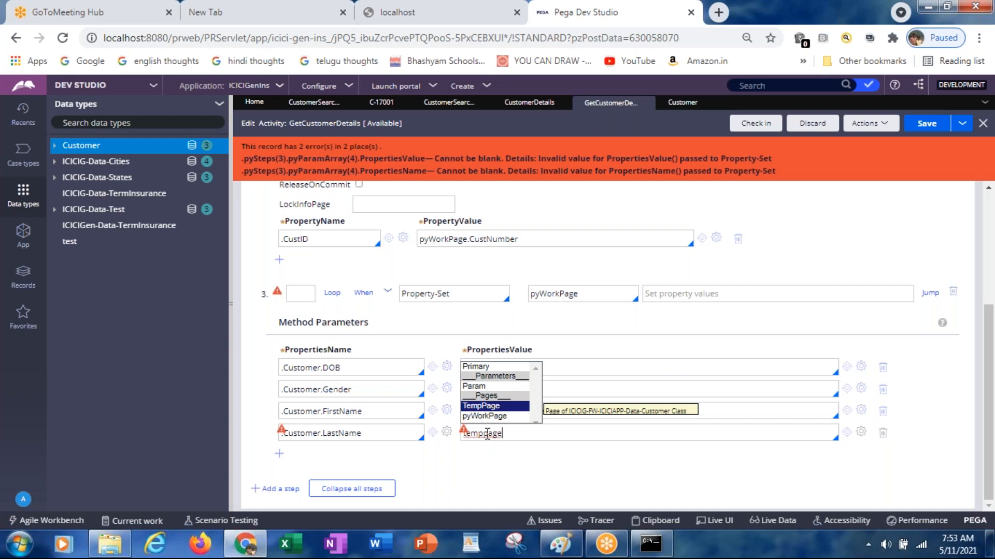
{"action": "key", "text": "Return"}
{"action": "type", "text": "."}
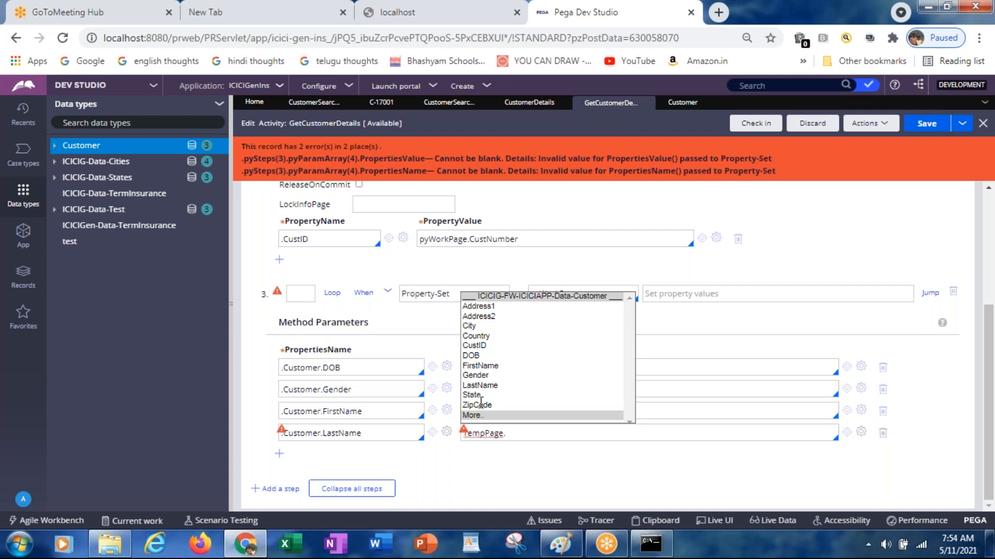
{"action": "type", "text": "last"}
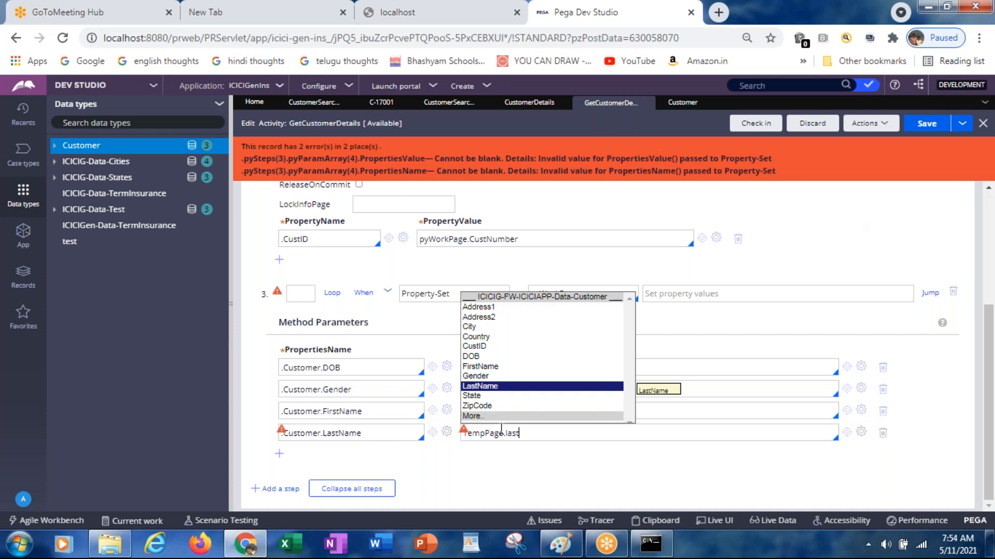
{"action": "left_click", "coordinate": [472, 388]}
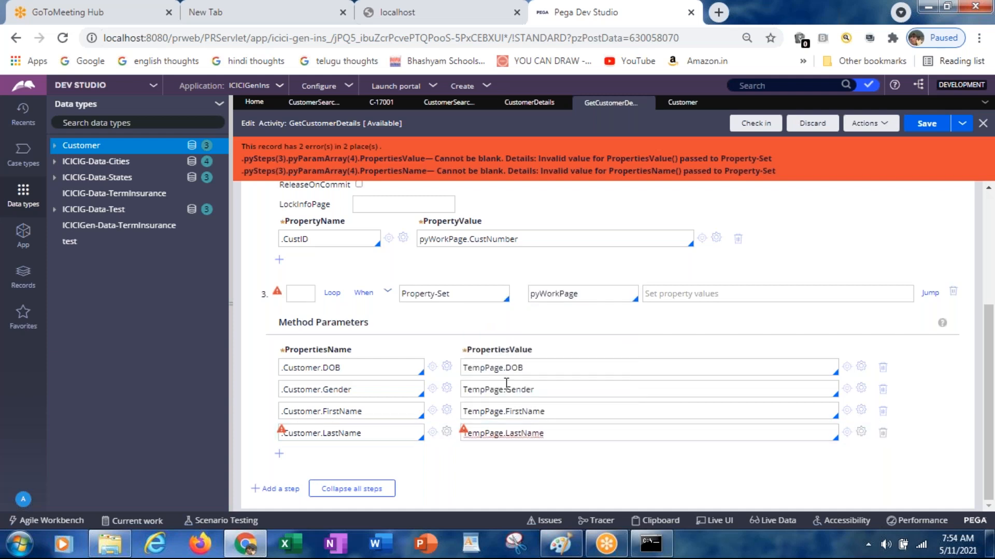
{"action": "left_click", "coordinate": [924, 128]}
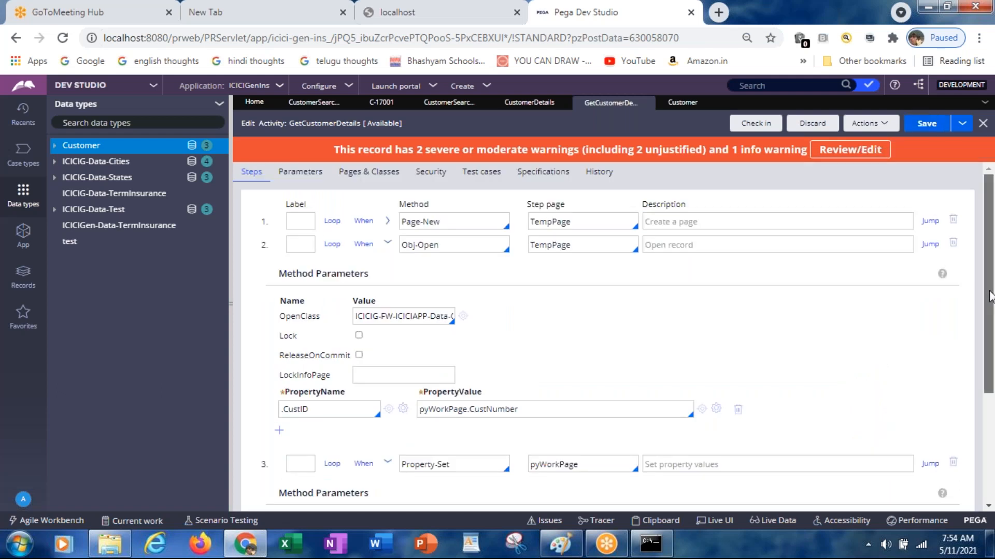
Step: Create an action set with a Click event for the Search button in the CustomerSearchSec section
{"action": "left_click", "coordinate": [529, 103]}
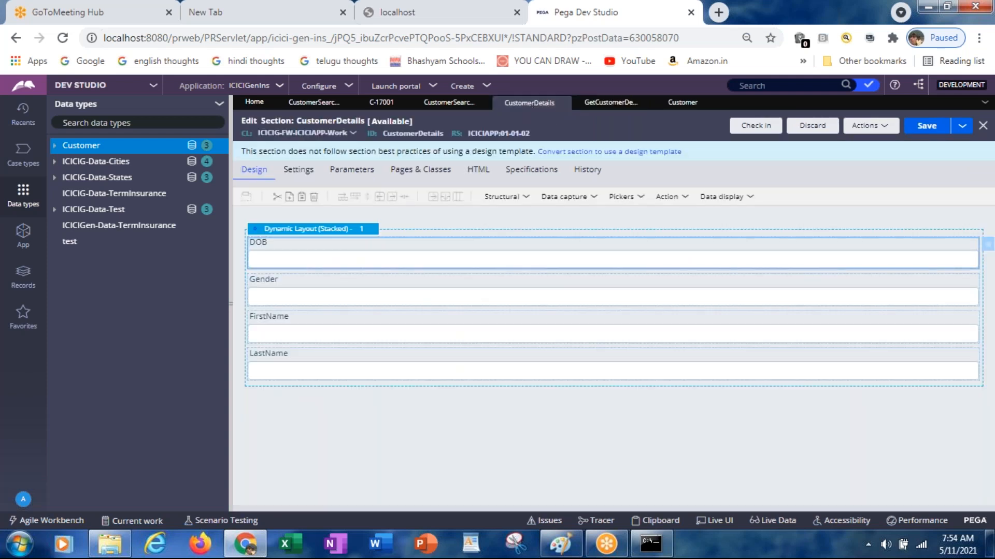
{"action": "left_click", "coordinate": [436, 106]}
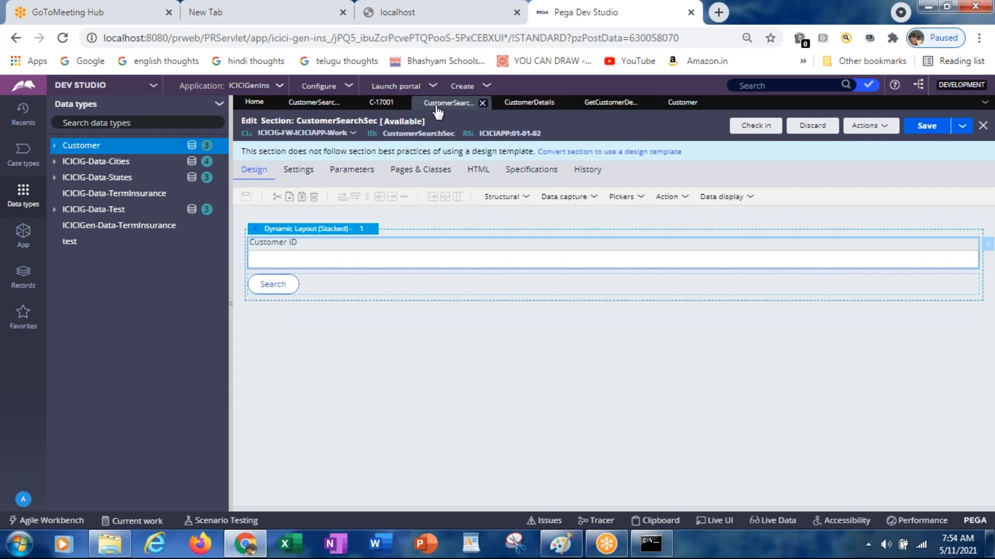
{"action": "double_click", "coordinate": [313, 284]}
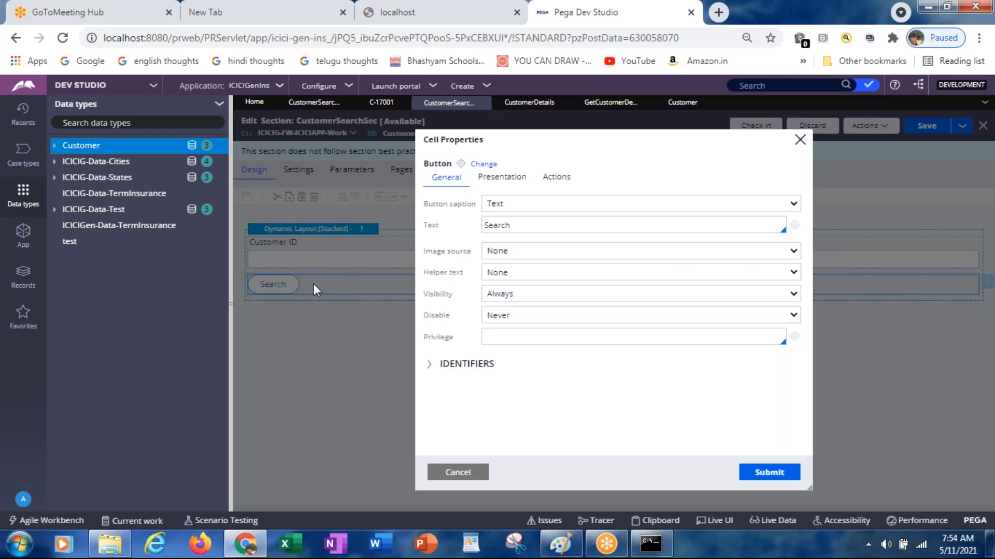
{"action": "left_click", "coordinate": [553, 185]}
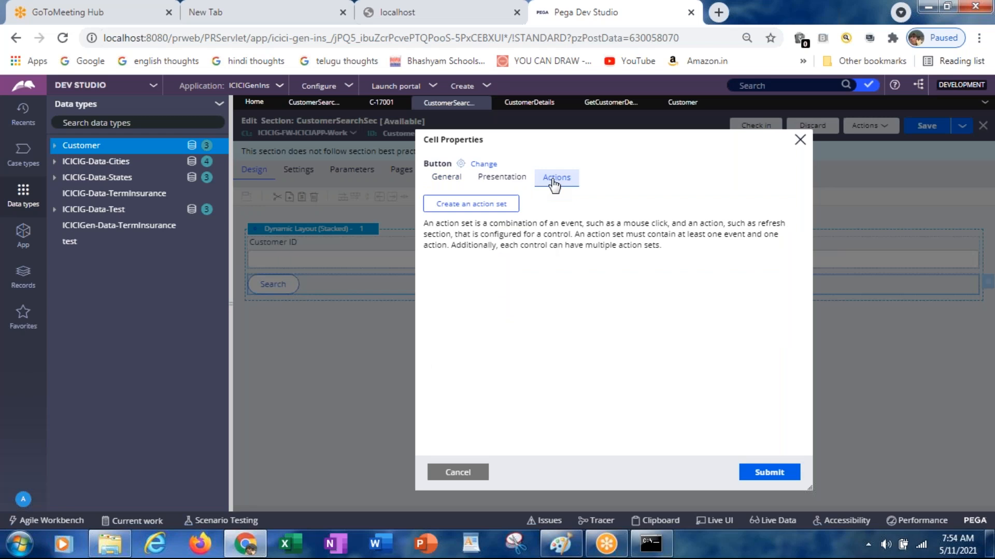
{"action": "left_click", "coordinate": [480, 207]}
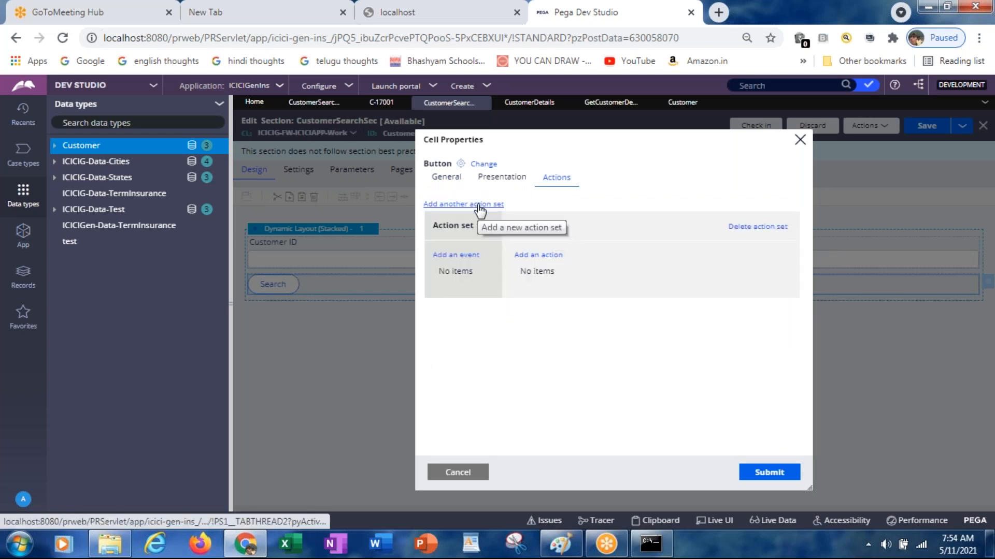
{"action": "left_click", "coordinate": [455, 255]}
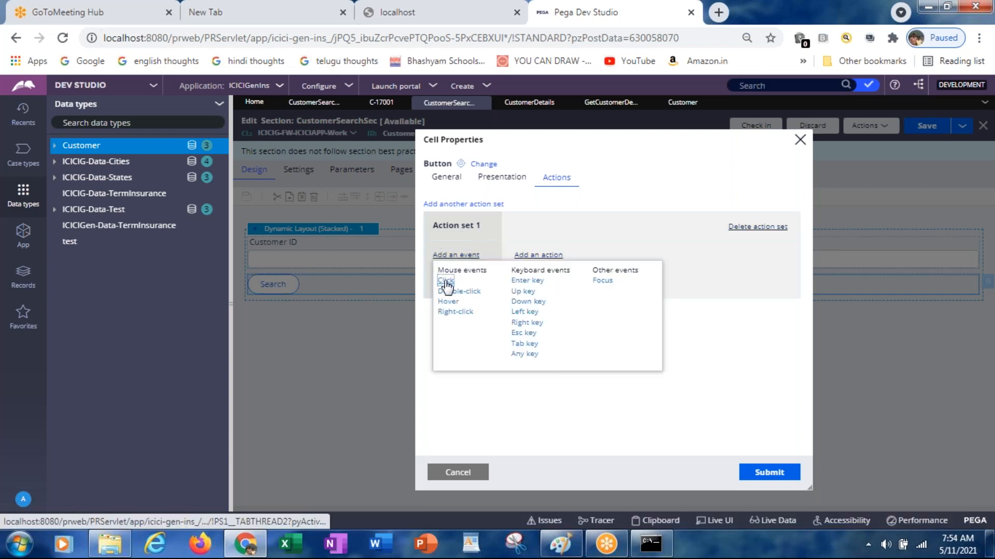
{"action": "left_click", "coordinate": [445, 281]}
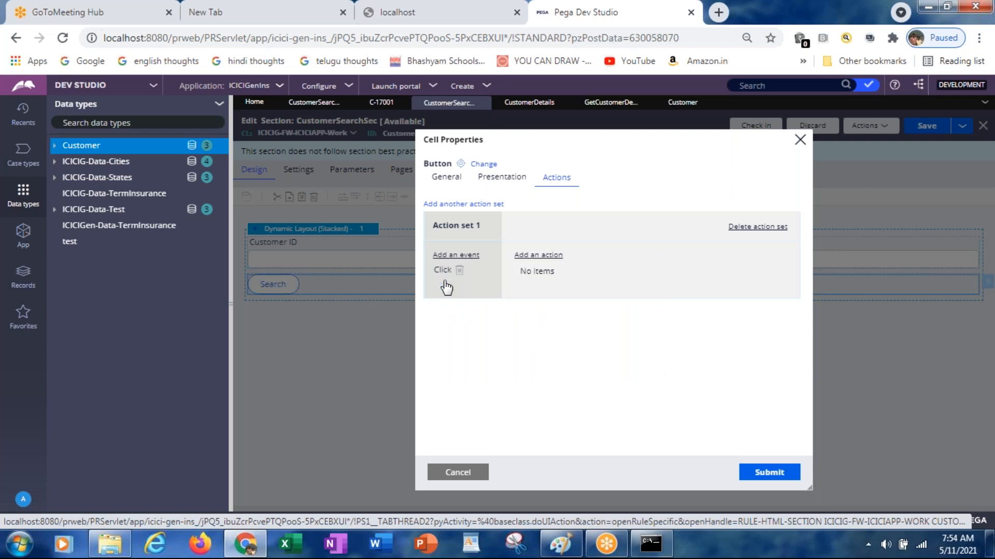
Step: Try to add a Refresh-This section action that runs the GetCustomerDetails activity, then discard the Search button's changes
{"action": "left_click", "coordinate": [543, 256]}
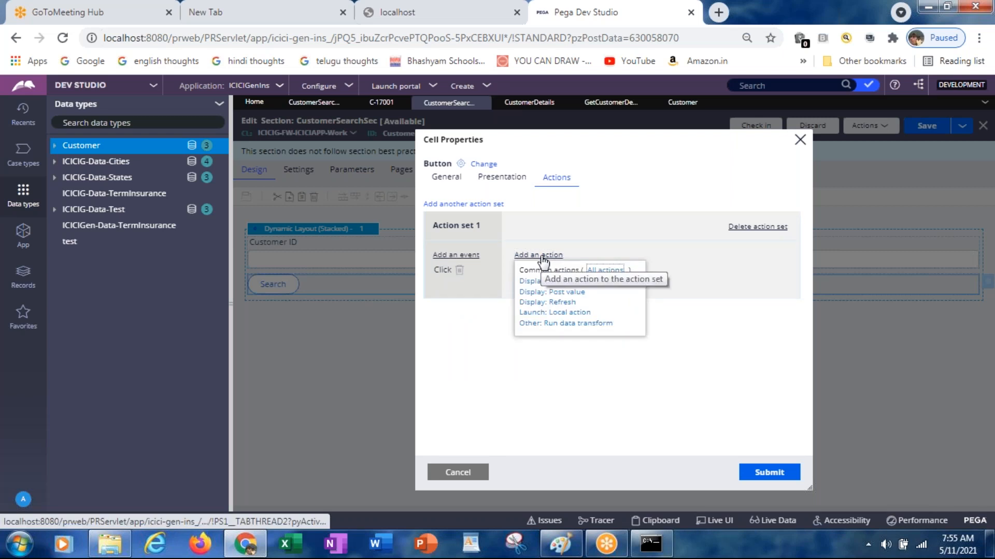
{"action": "left_click", "coordinate": [565, 305]}
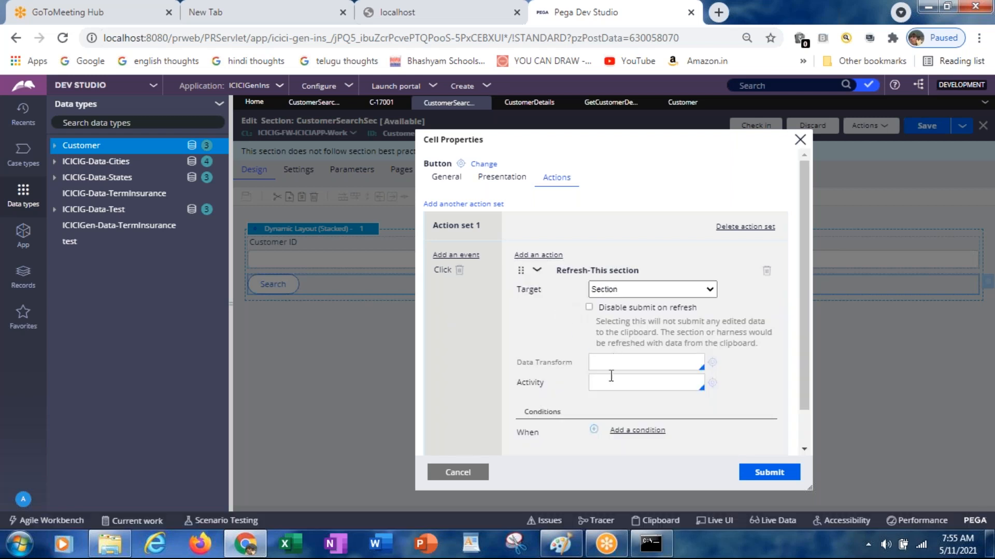
{"action": "left_click", "coordinate": [611, 377]}
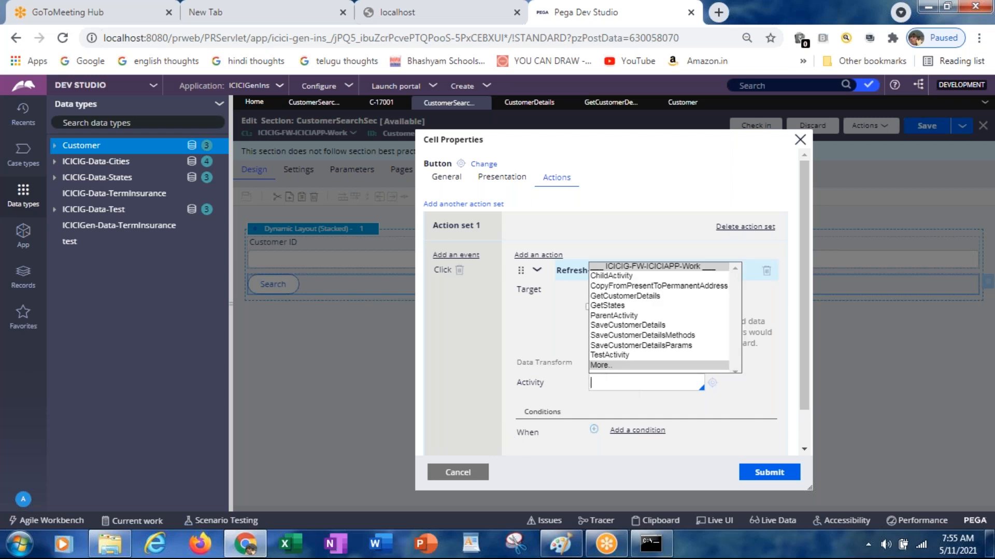
{"action": "left_click", "coordinate": [658, 296]}
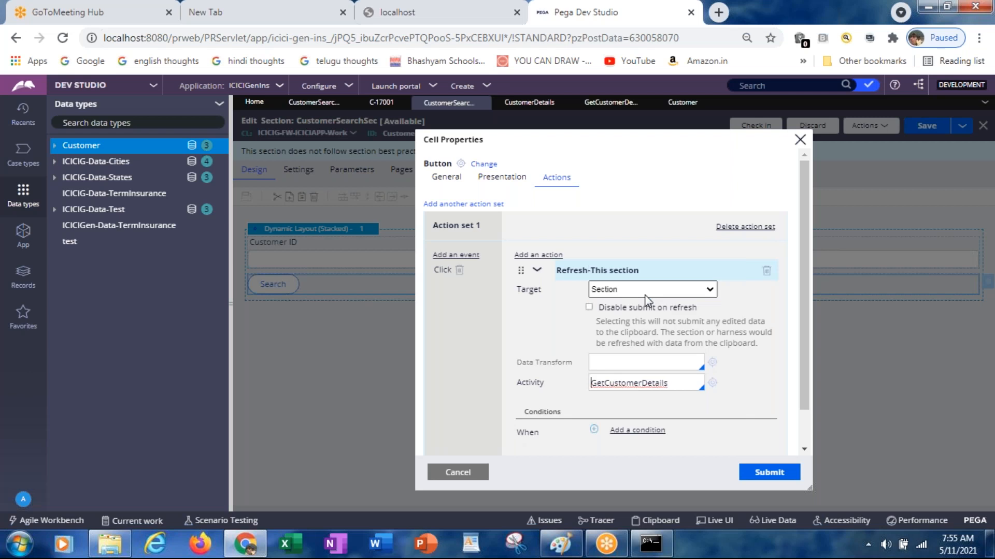
{"action": "left_click", "coordinate": [752, 475]}
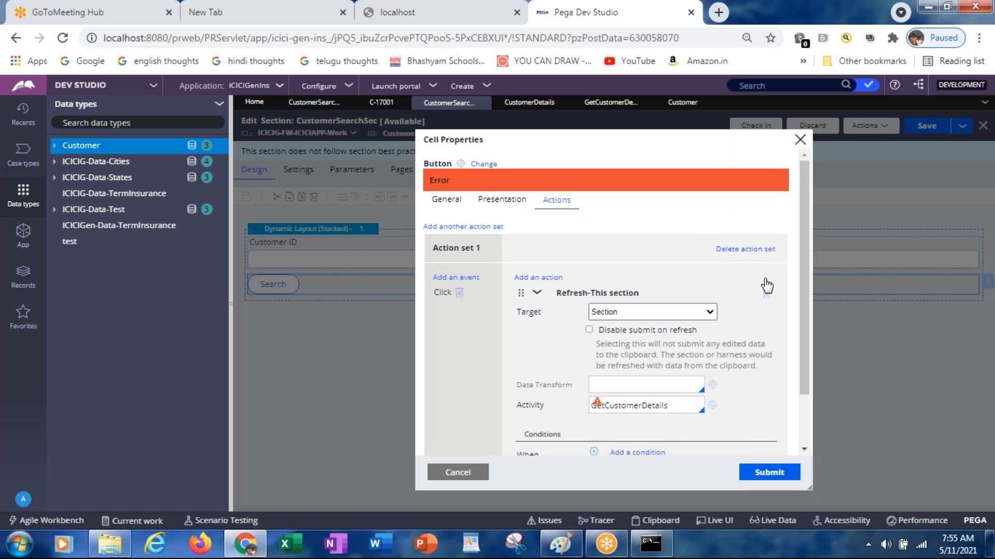
{"action": "scroll", "coordinate": [804, 378], "scroll_direction": "down", "scroll_amount": 2}
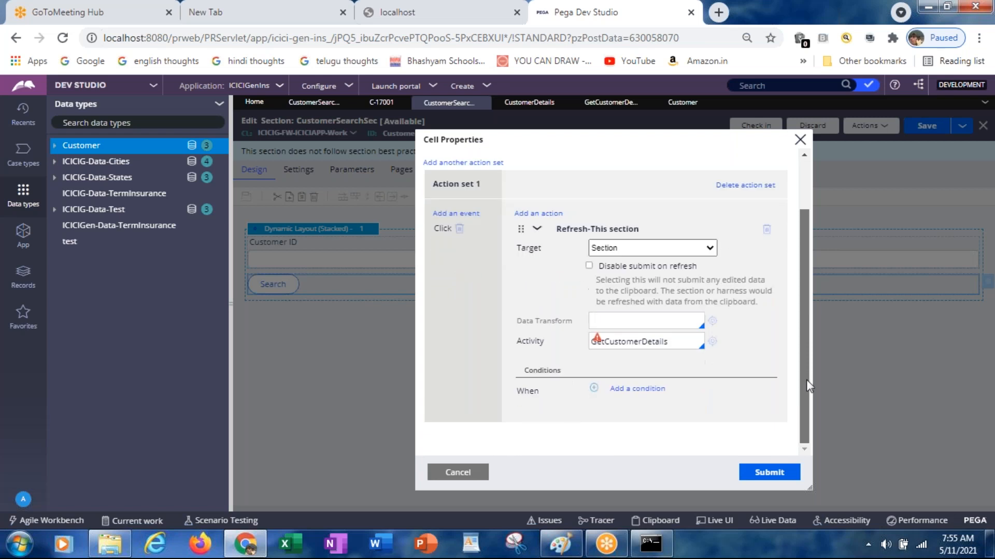
{"action": "mouse_move", "coordinate": [599, 344]}
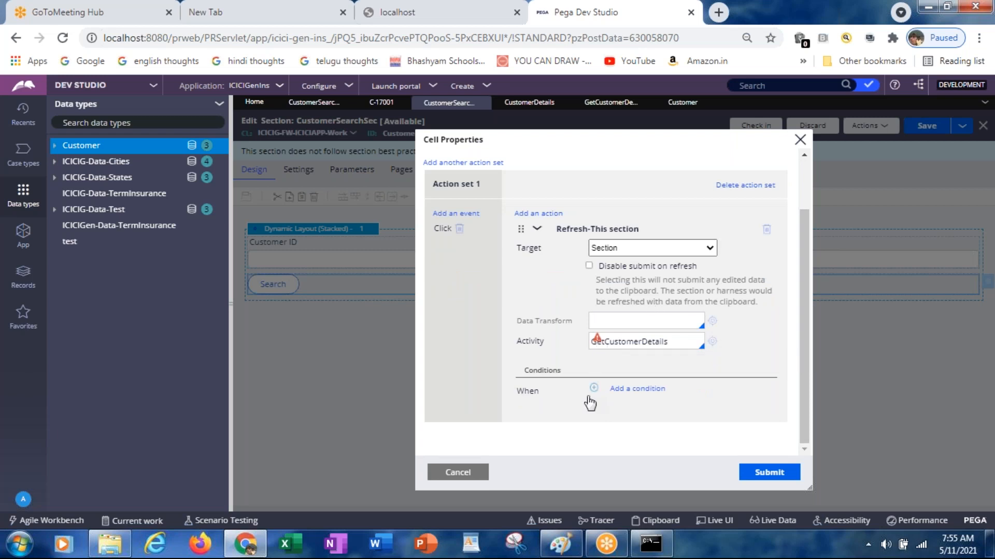
{"action": "left_click", "coordinate": [447, 474]}
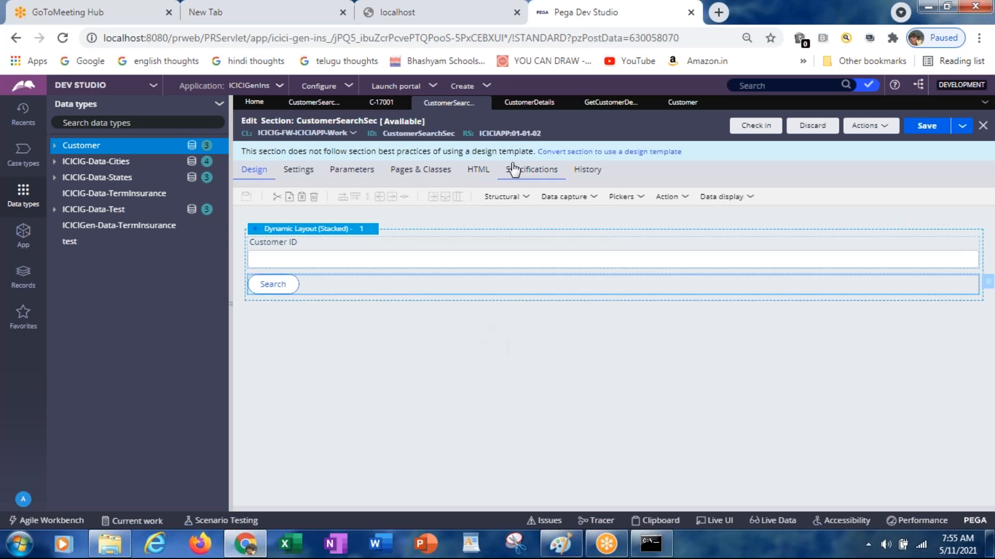
Step: Review the Customer data type's records, then return to the GetCustomerDetails activity and save it again
{"action": "left_click", "coordinate": [673, 106]}
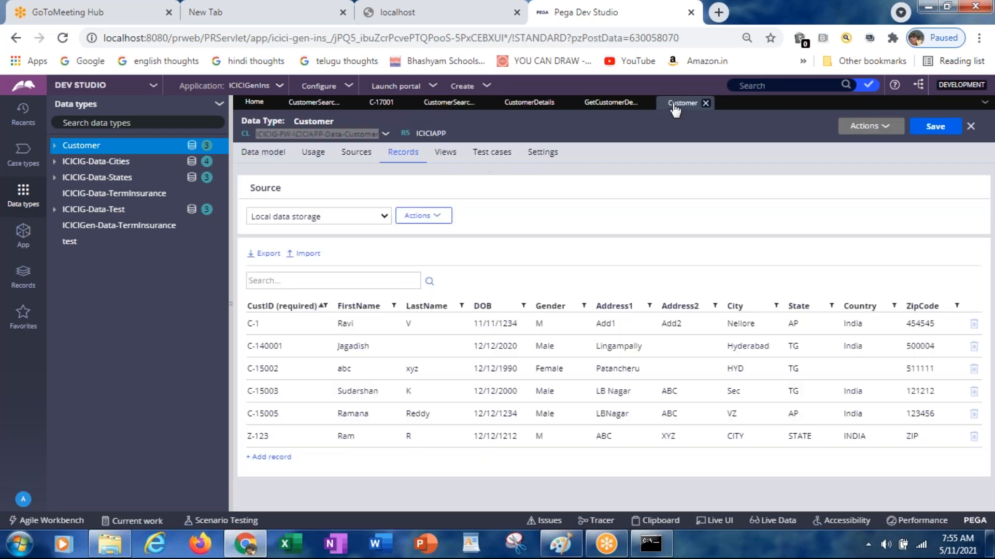
{"action": "left_click", "coordinate": [605, 103]}
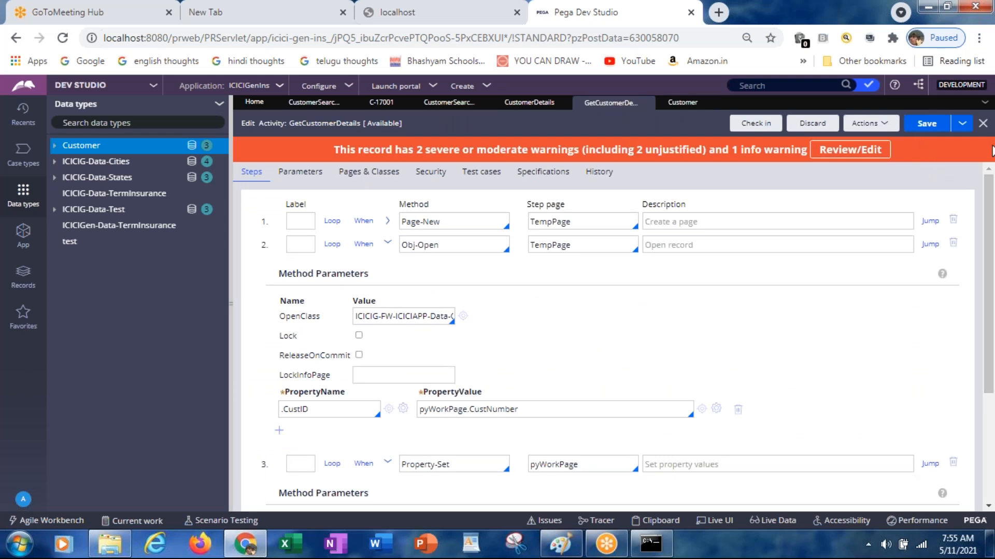
{"action": "left_click", "coordinate": [921, 125]}
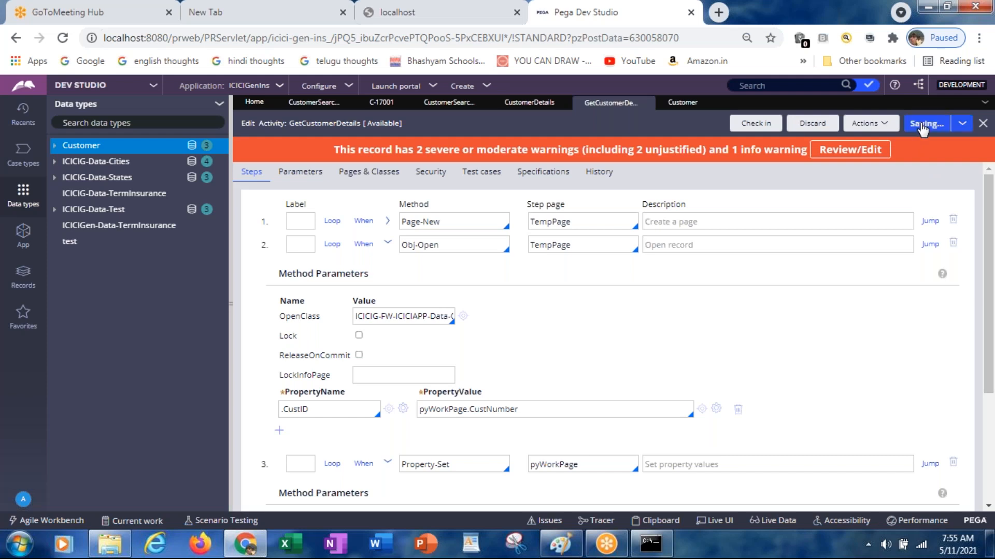
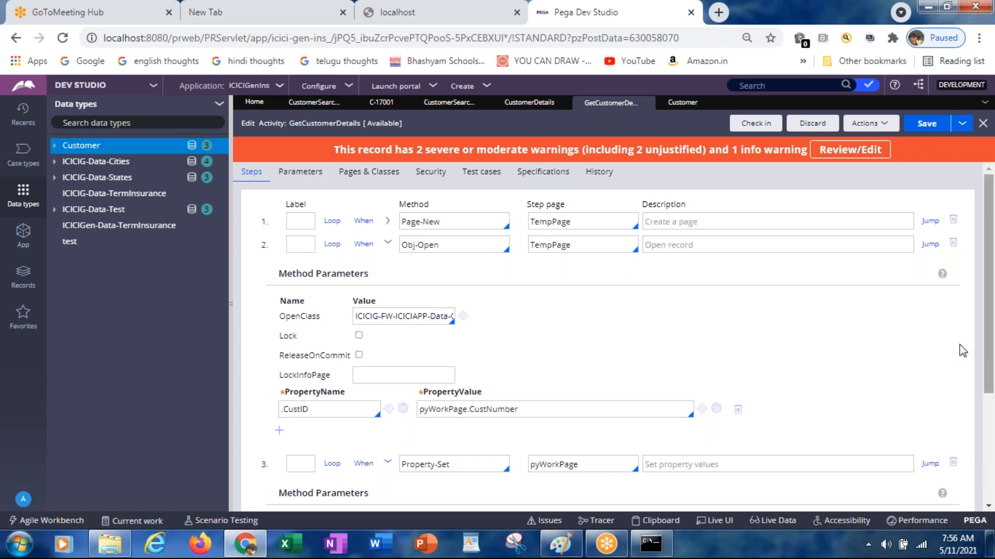
Step: Collapse the Obj-Open and Property-Set steps and look up the version the activity was checked out from
{"action": "left_click", "coordinate": [388, 245]}
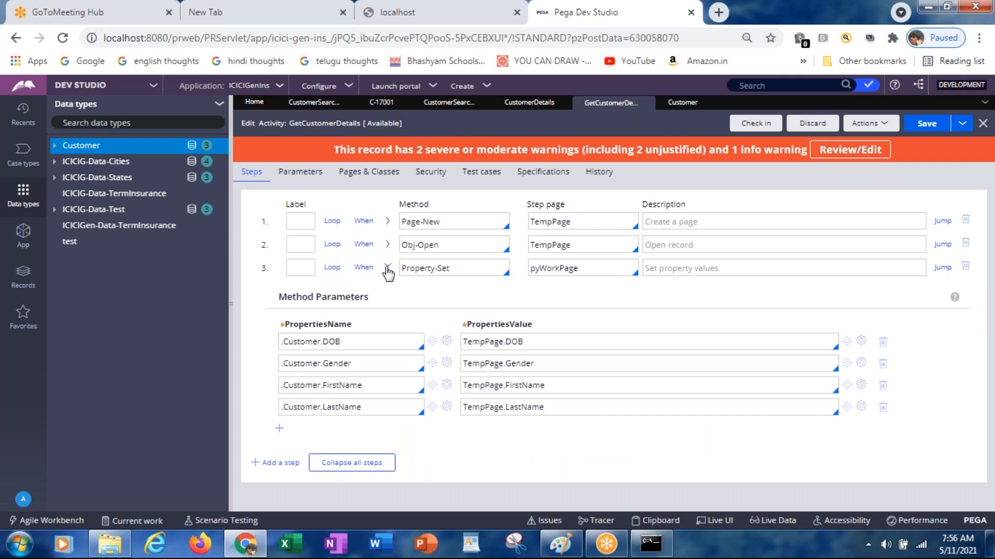
{"action": "left_click", "coordinate": [387, 268]}
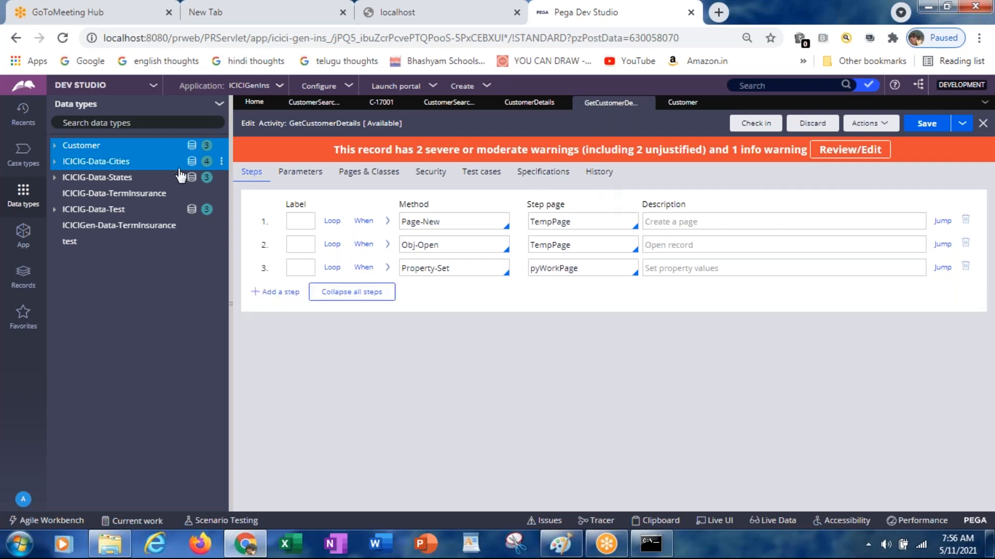
{"action": "left_click", "coordinate": [861, 125]}
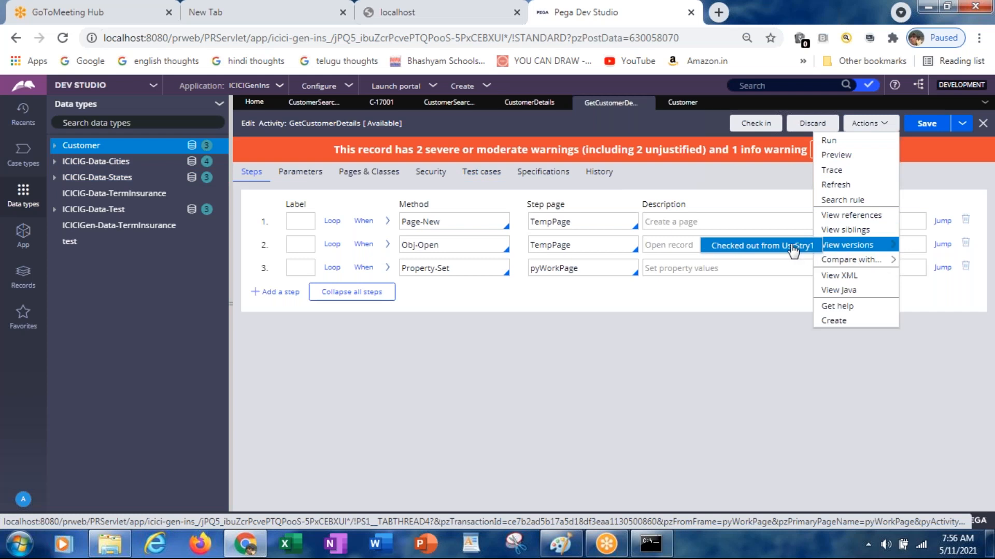
Step: Save the GetCustomerDetails activity as a copy with no branch in ruleset ICICIAPP version 01-01-02
{"action": "left_click", "coordinate": [934, 138]}
{"action": "left_click", "coordinate": [962, 129]}
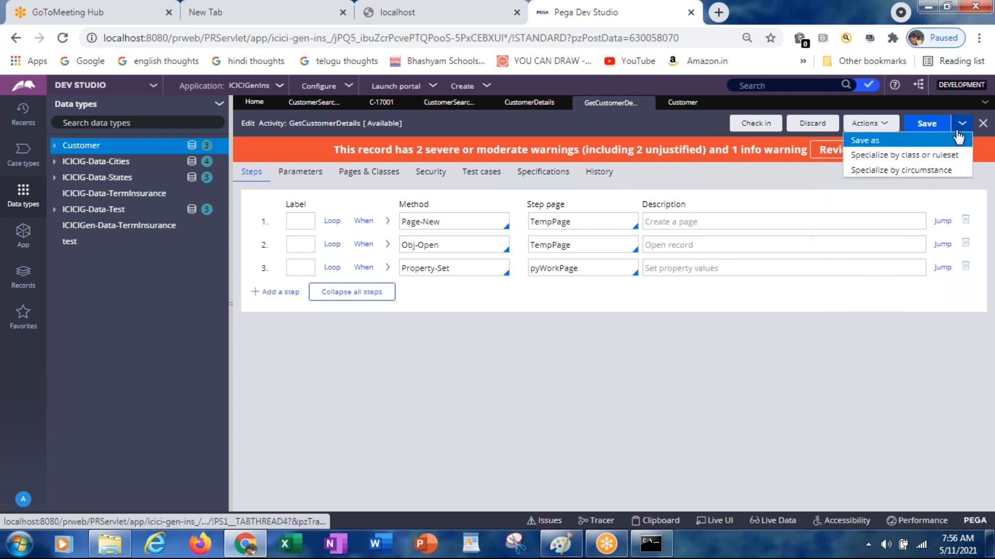
{"action": "left_click", "coordinate": [872, 138]}
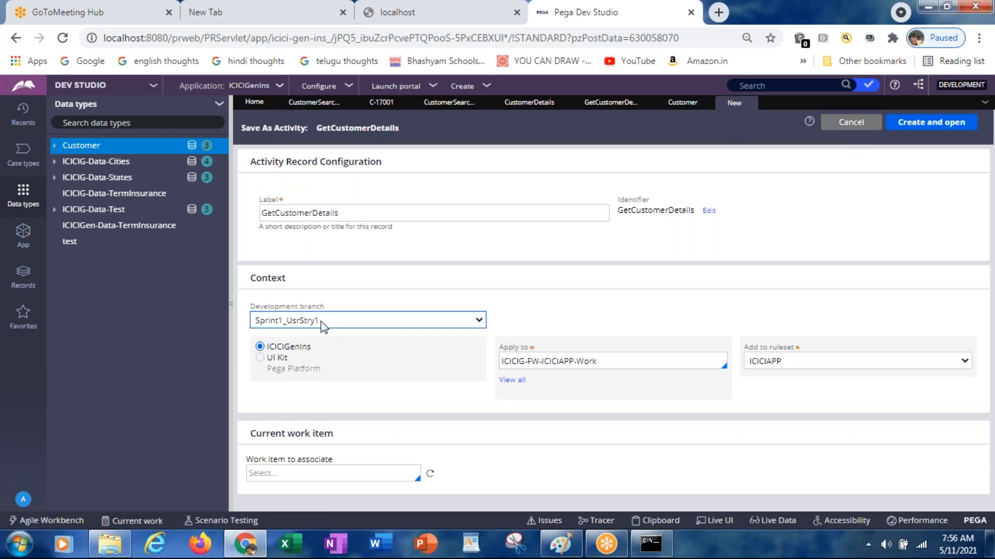
{"action": "left_click", "coordinate": [321, 320]}
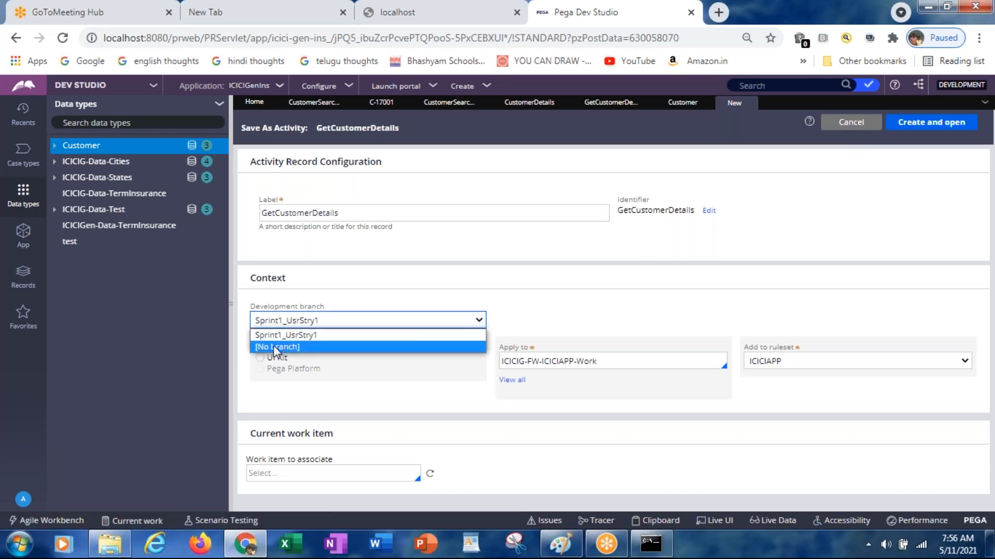
{"action": "left_click", "coordinate": [275, 346]}
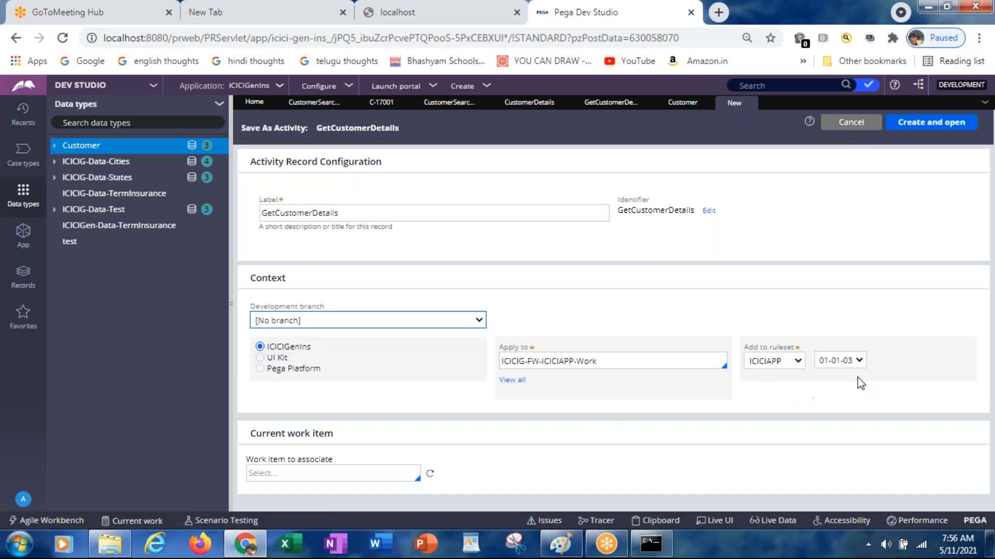
{"action": "left_click", "coordinate": [841, 363]}
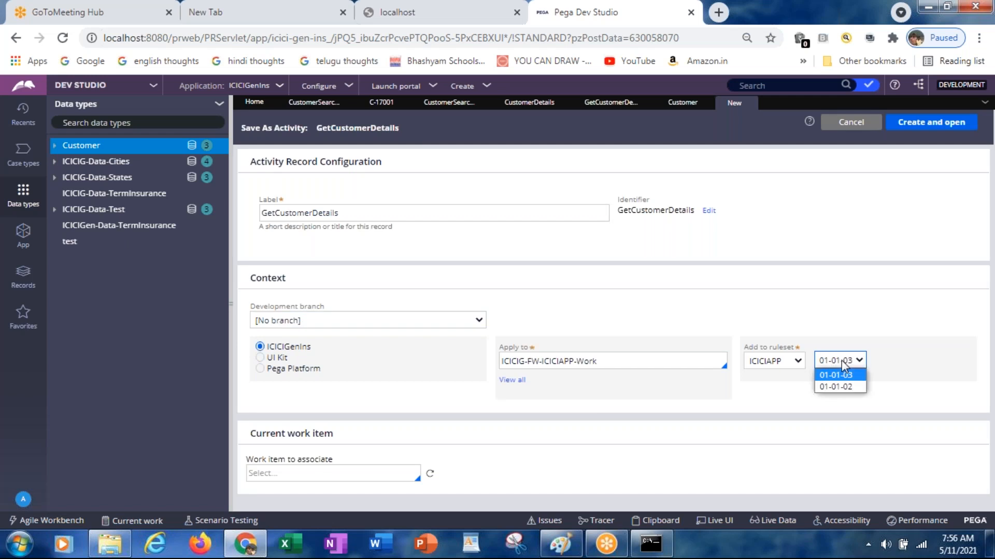
{"action": "left_click", "coordinate": [836, 388]}
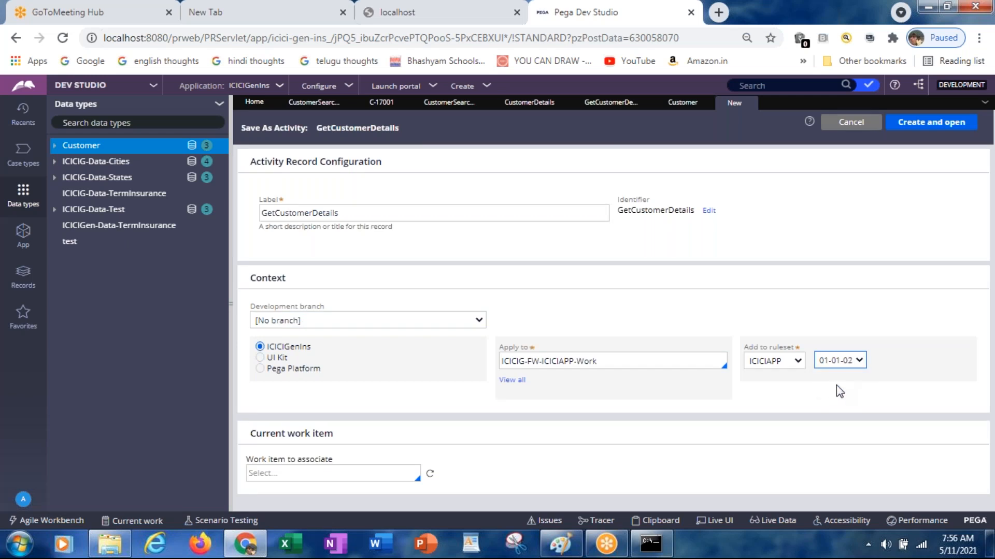
{"action": "left_click", "coordinate": [930, 126]}
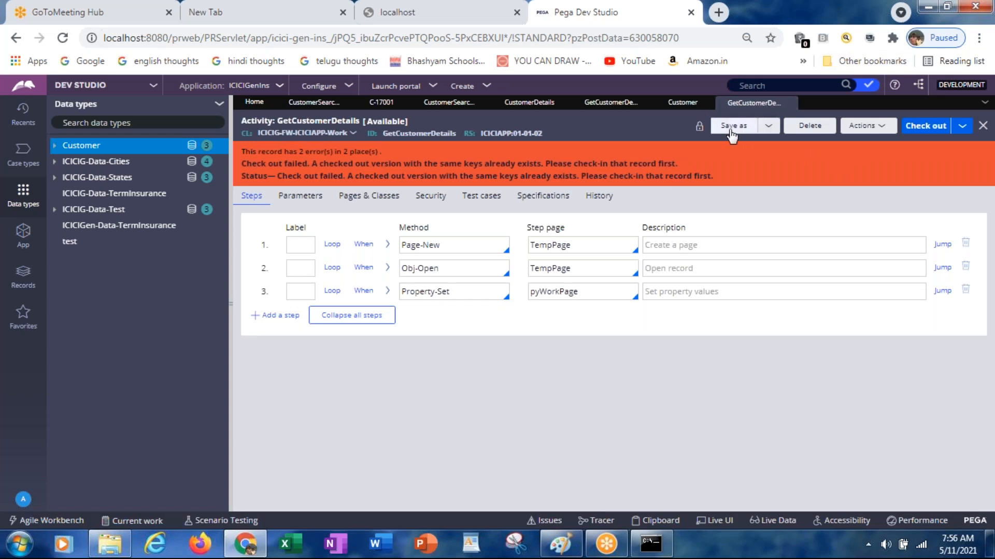
Step: Discard the checked-out GetCustomerDetails activity and delete its Sprint1_UsrStry1 branch version with the reason NR
{"action": "left_click", "coordinate": [607, 103]}
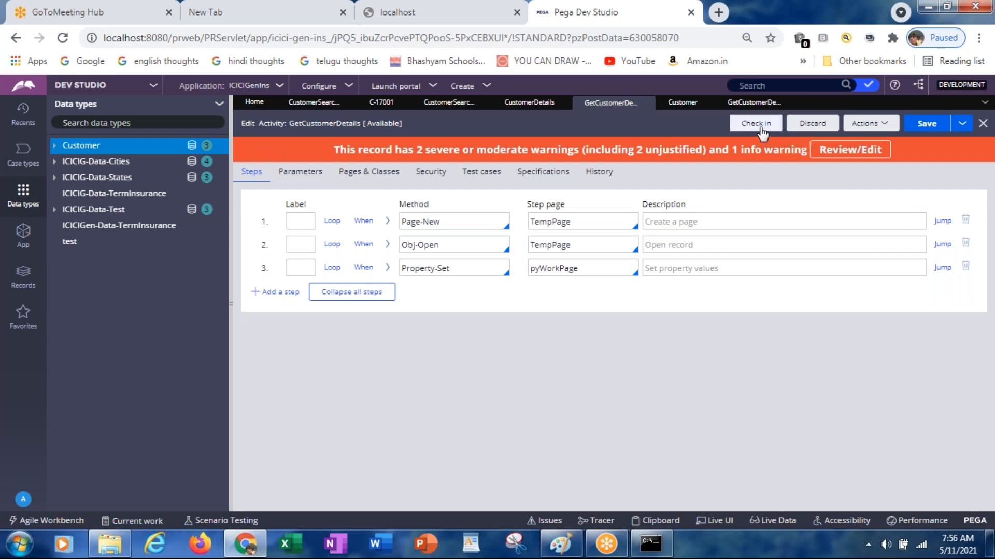
{"action": "left_click", "coordinate": [818, 132]}
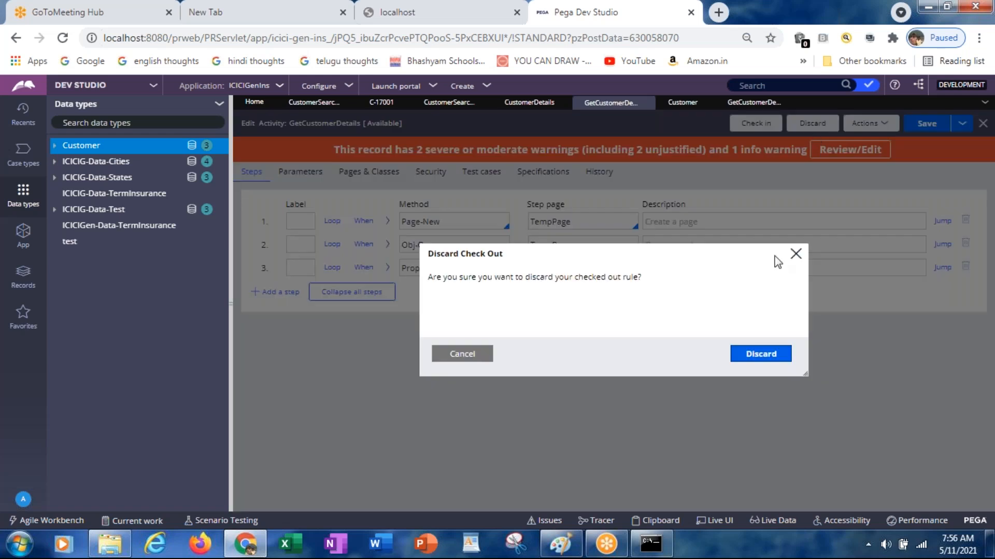
{"action": "left_click", "coordinate": [760, 354]}
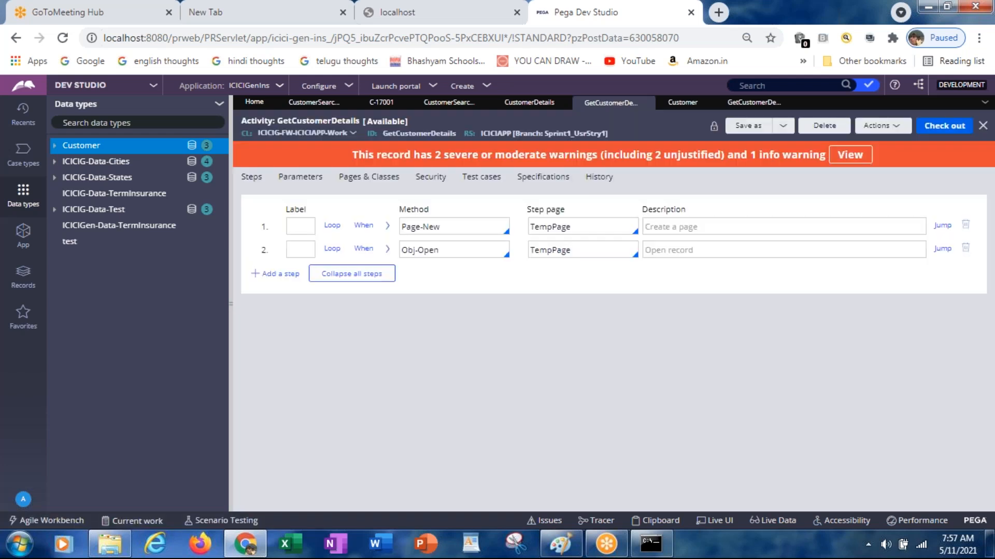
{"action": "left_click", "coordinate": [823, 125]}
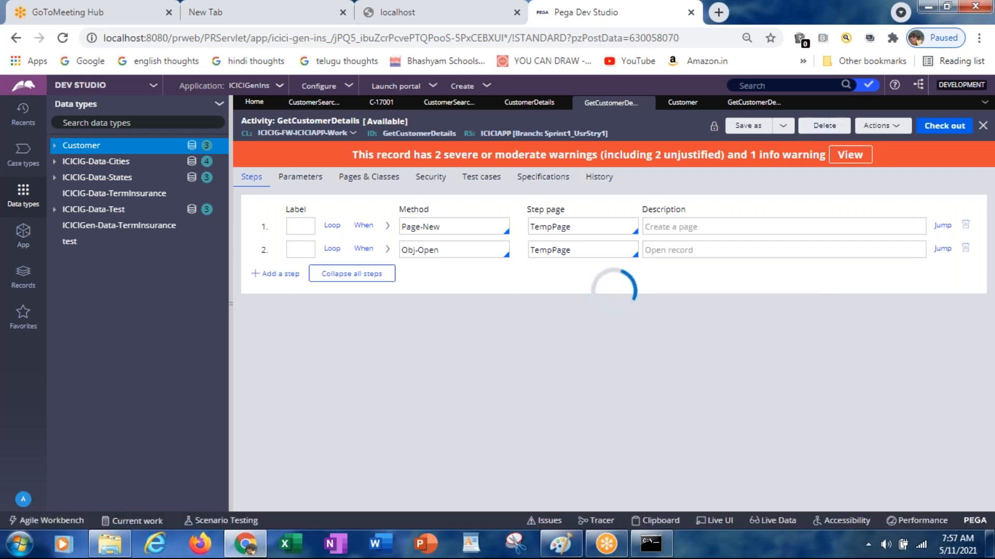
{"action": "type", "text": "NR"}
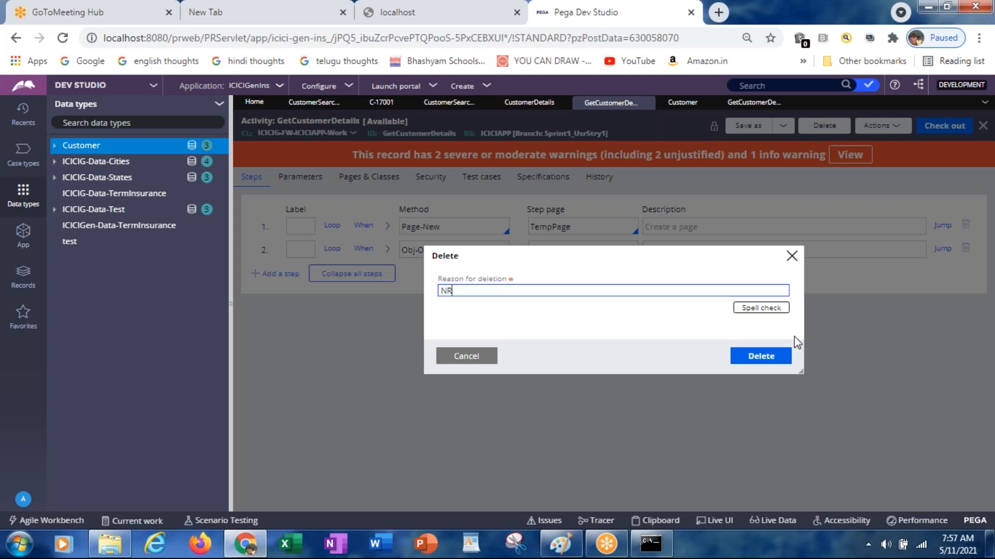
{"action": "left_click", "coordinate": [765, 357]}
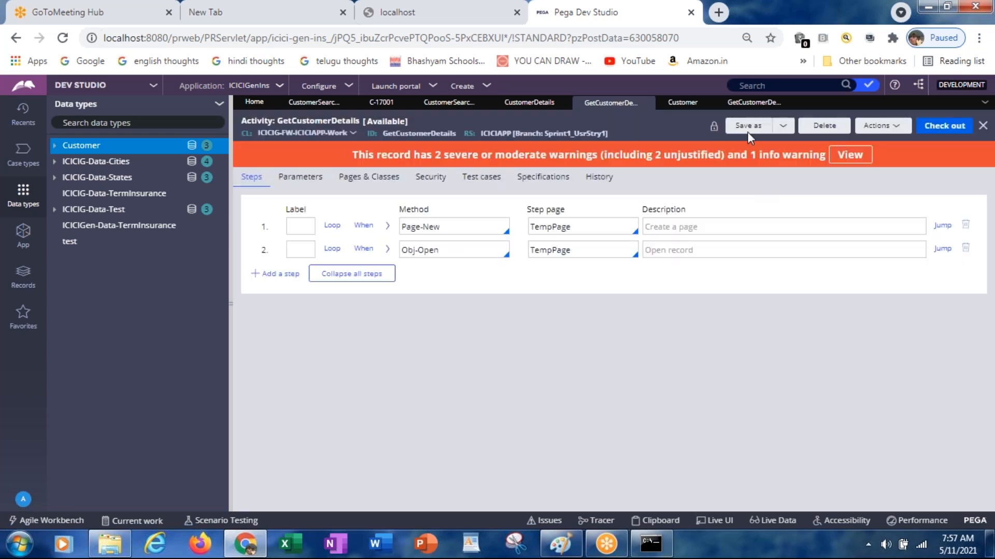
Step: Check out the ICICIAPP 01-01-02 version of the GetCustomerDetails activity
{"action": "left_click", "coordinate": [748, 103]}
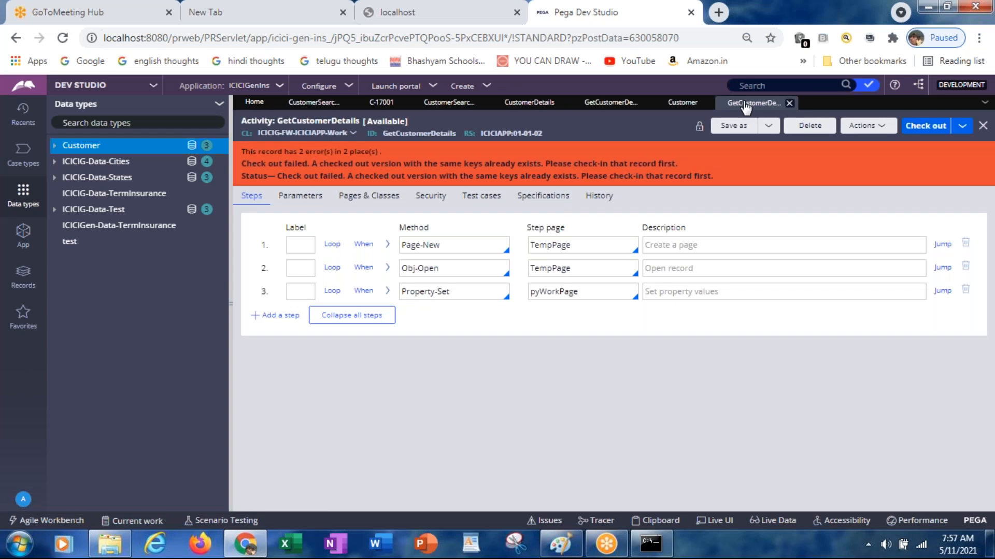
{"action": "left_click", "coordinate": [910, 132]}
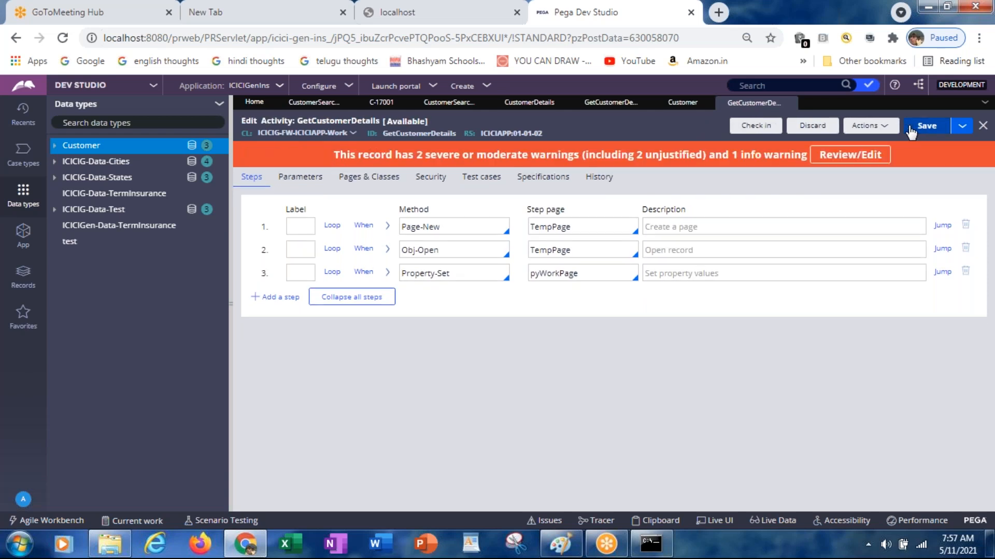
Step: Create an action set with a Click event for the Search button in the CustomerSearchSec section
{"action": "left_click", "coordinate": [521, 108]}
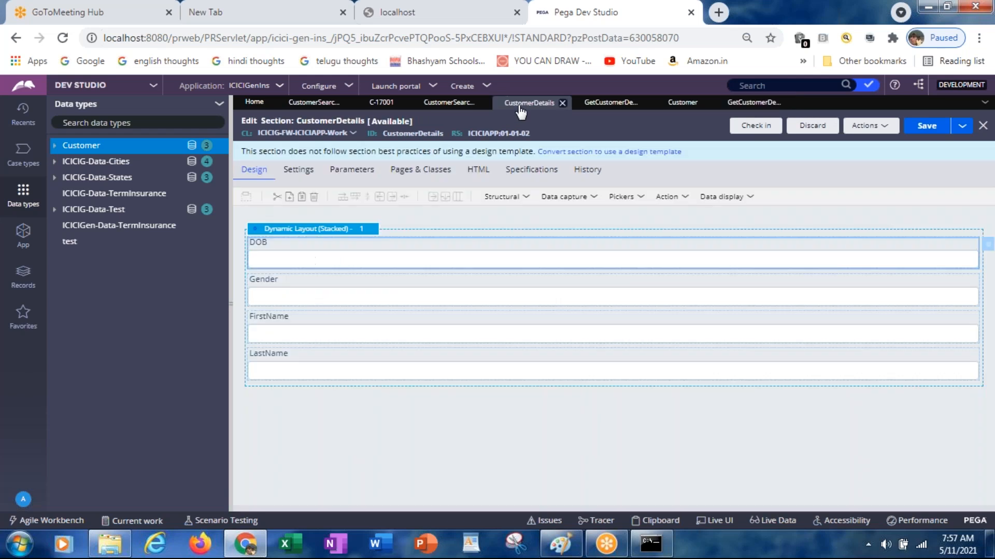
{"action": "left_click", "coordinate": [449, 105]}
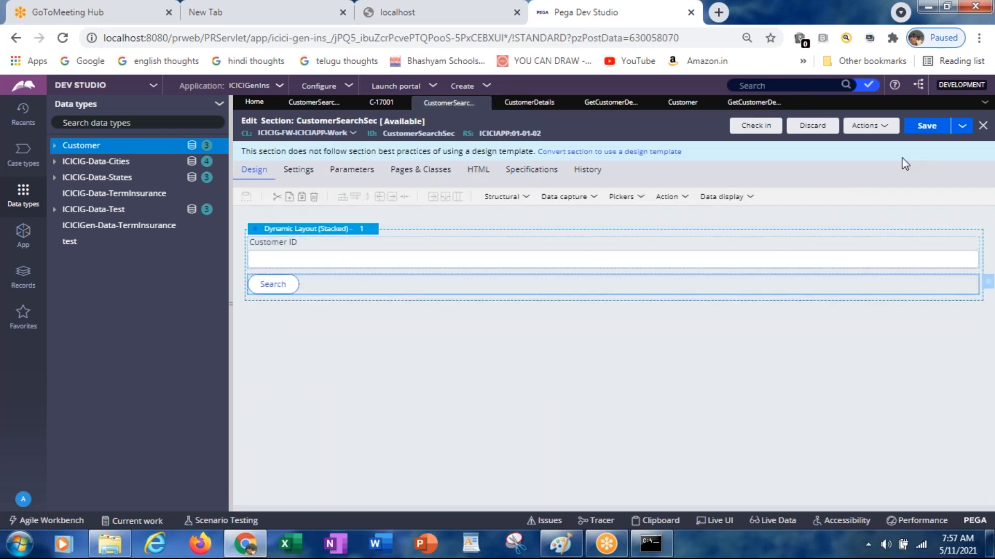
{"action": "double_click", "coordinate": [331, 284]}
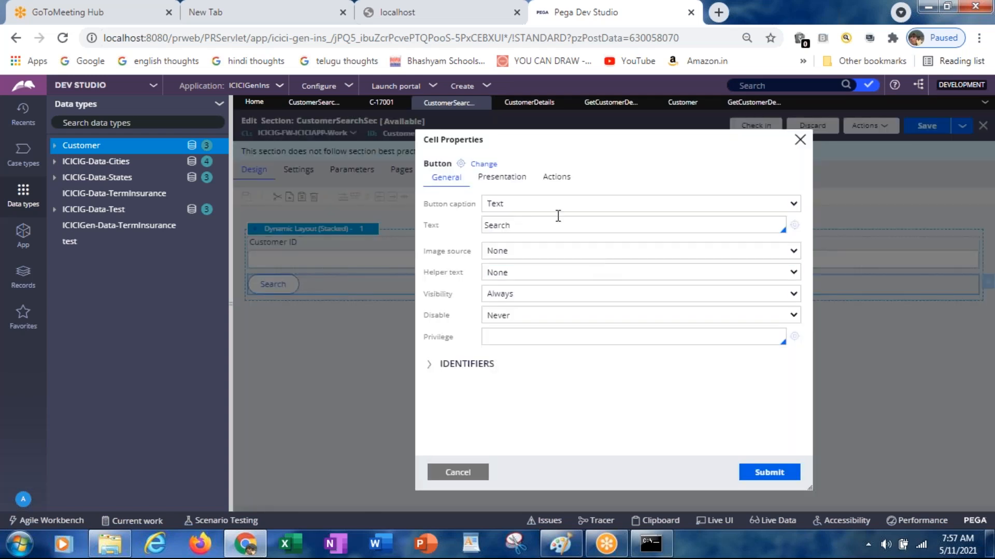
{"action": "left_click", "coordinate": [558, 180]}
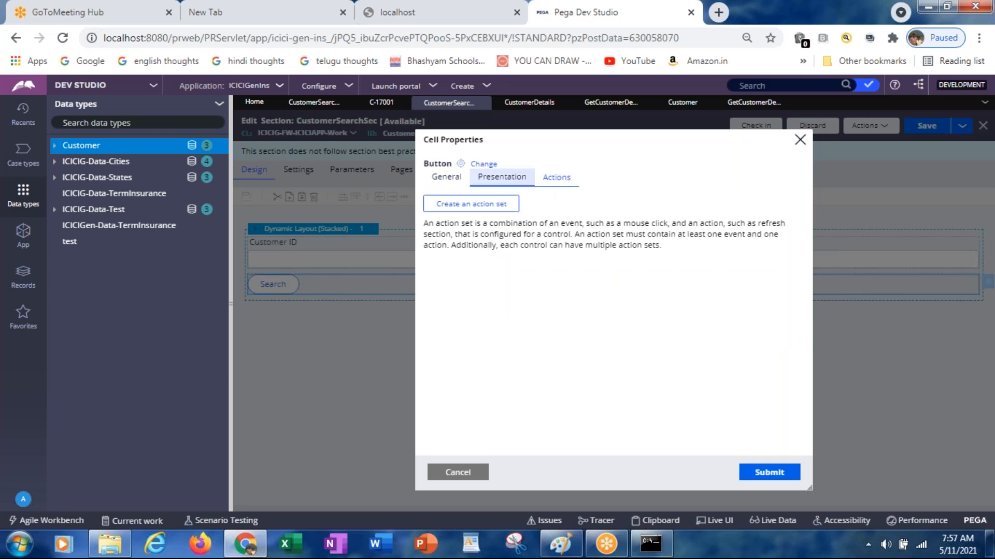
{"action": "left_click", "coordinate": [471, 205]}
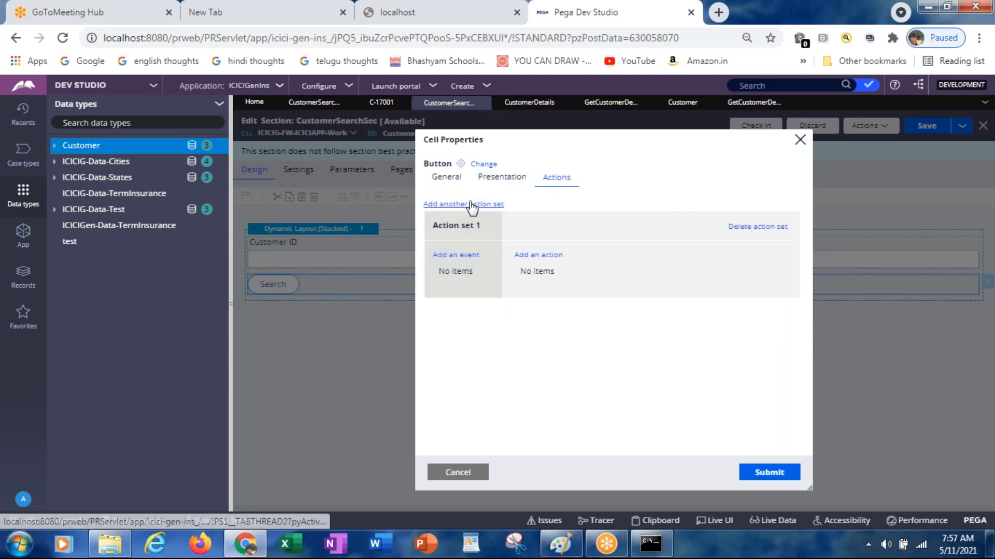
{"action": "left_click", "coordinate": [455, 256]}
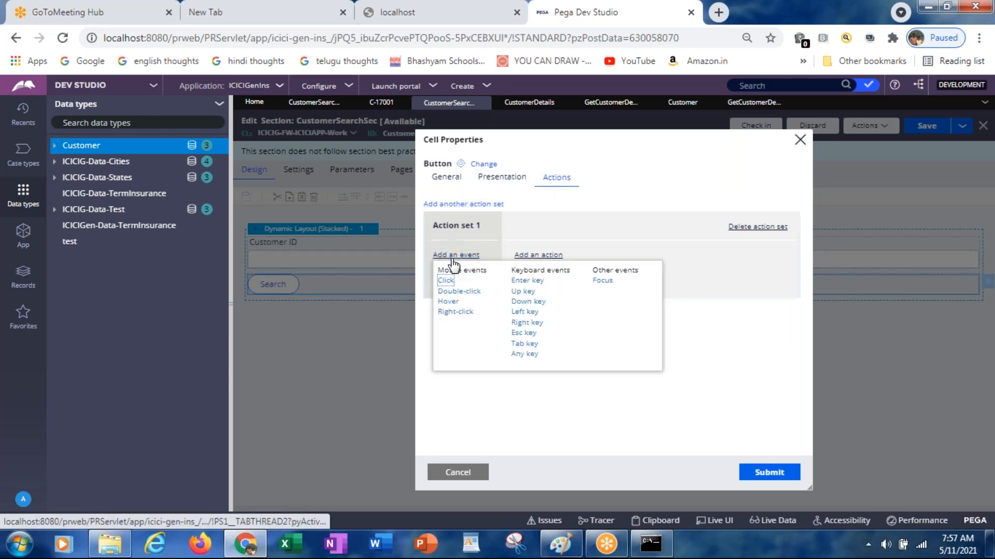
{"action": "left_click", "coordinate": [443, 280]}
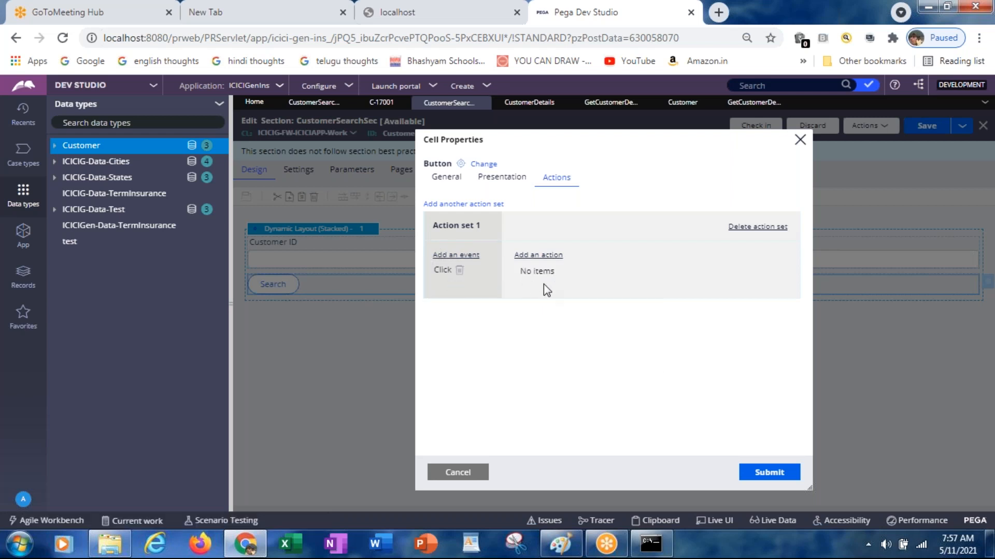
Step: Add a Refresh action for this section that runs the GetCustomerDetails activity, and save CustomerSearchSec
{"action": "left_click", "coordinate": [537, 255]}
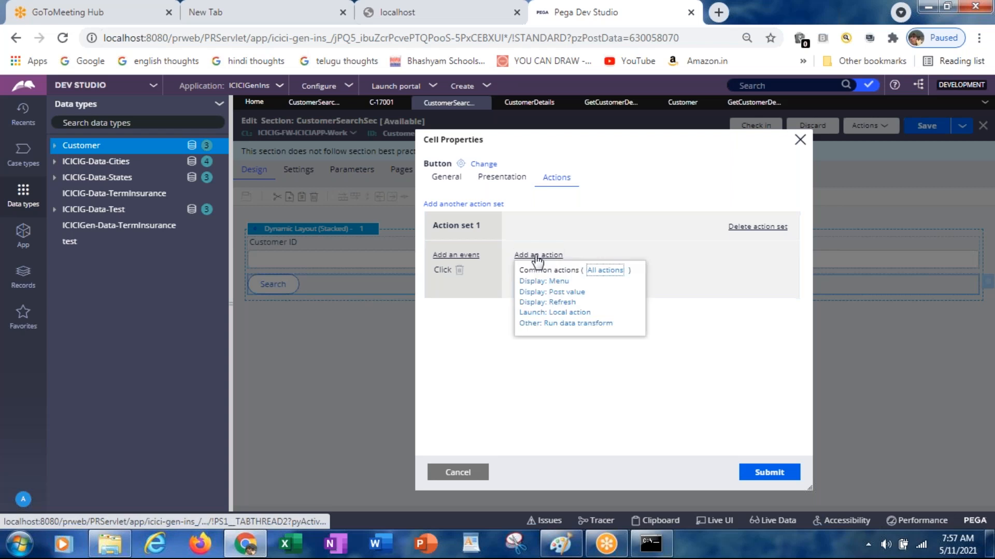
{"action": "left_click", "coordinate": [559, 306]}
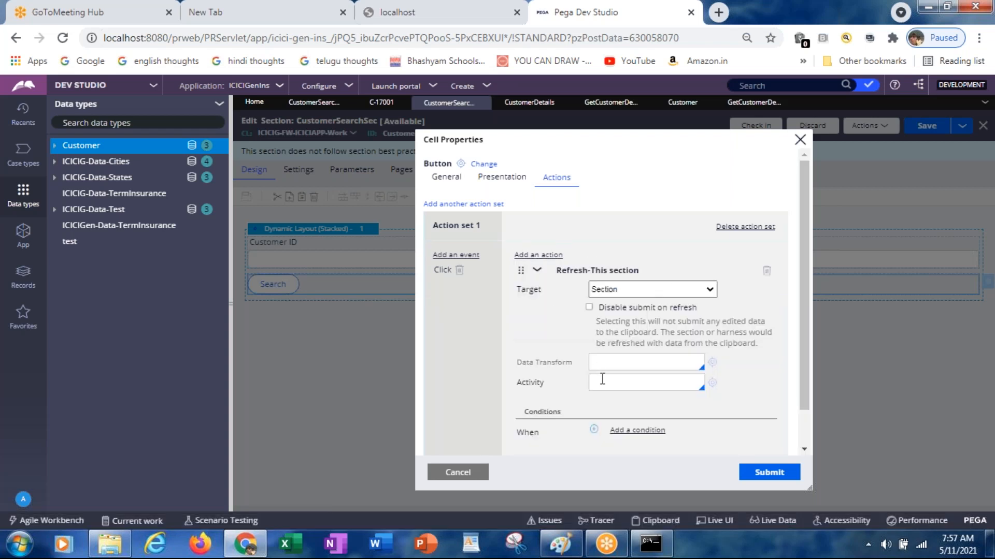
{"action": "left_click", "coordinate": [602, 382]}
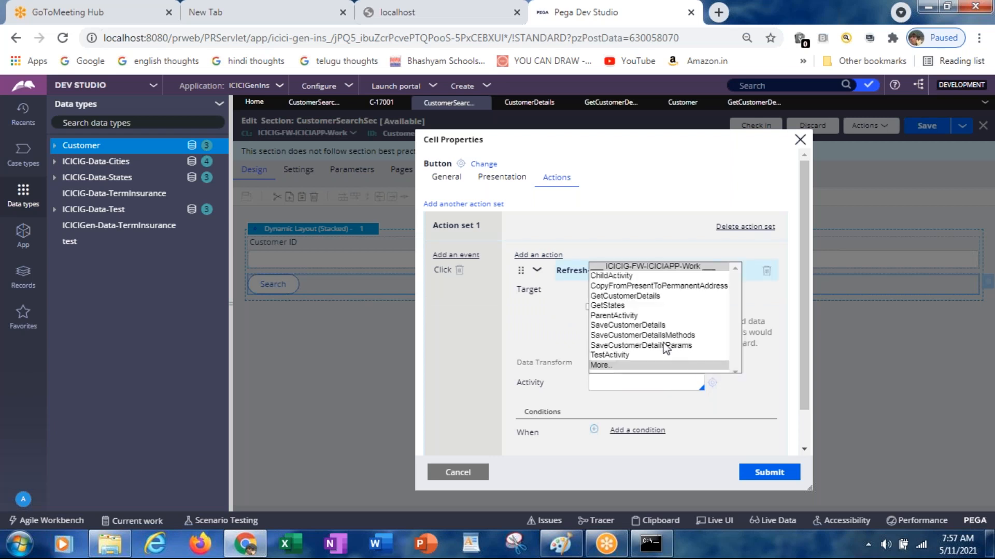
{"action": "left_click", "coordinate": [640, 297]}
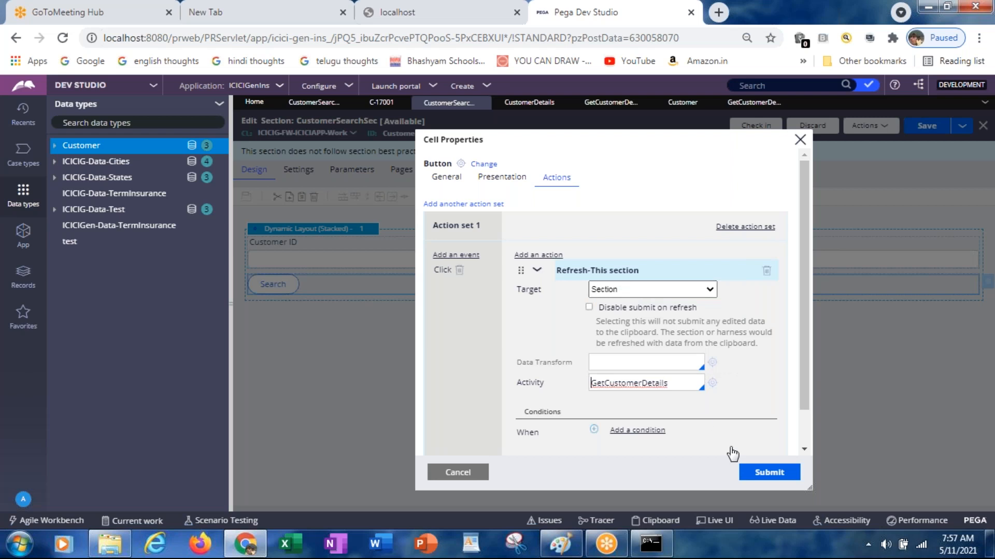
{"action": "left_click", "coordinate": [768, 473]}
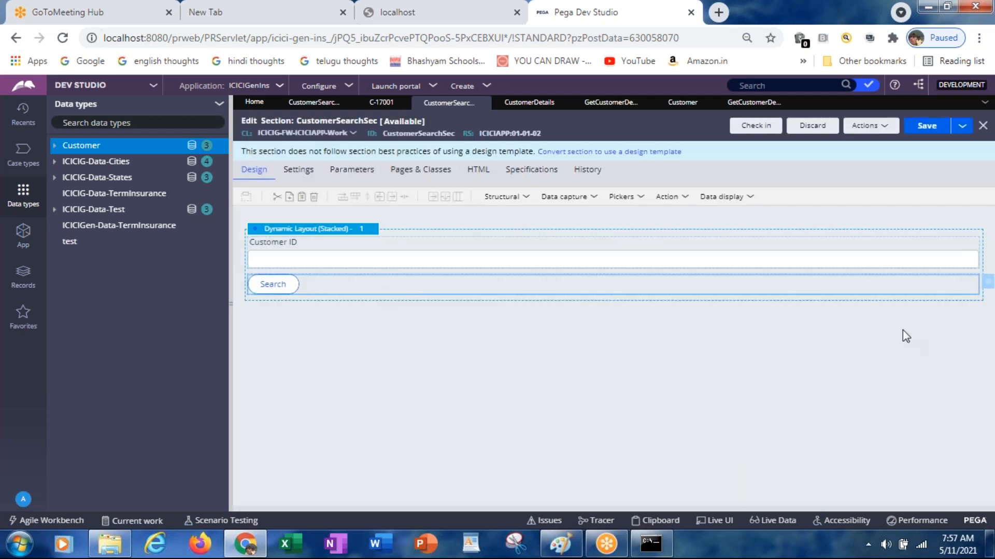
{"action": "left_click", "coordinate": [925, 126]}
Step: Run CustomerSearchFlow and search for a customer by ID in the new case
{"action": "left_click", "coordinate": [309, 104]}
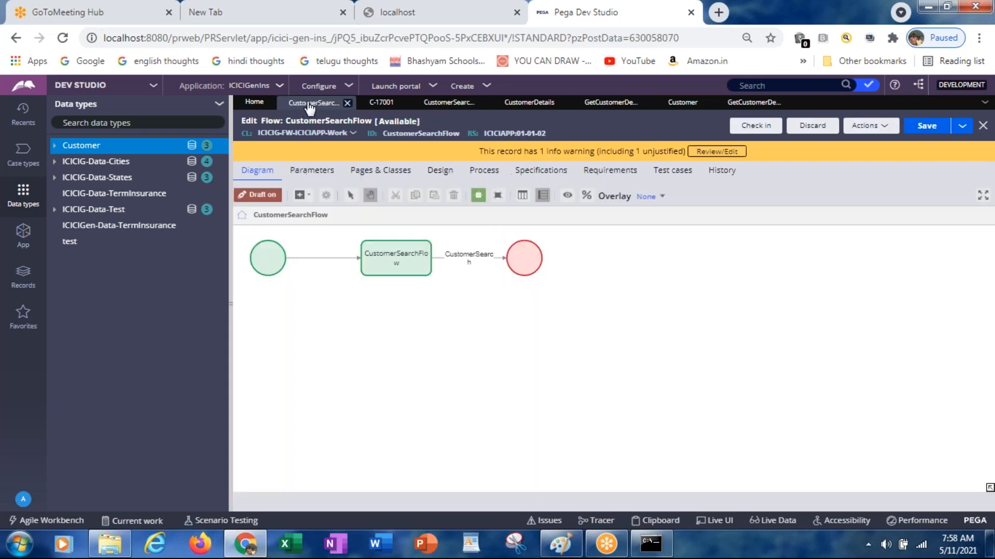
{"action": "left_click", "coordinate": [865, 129]}
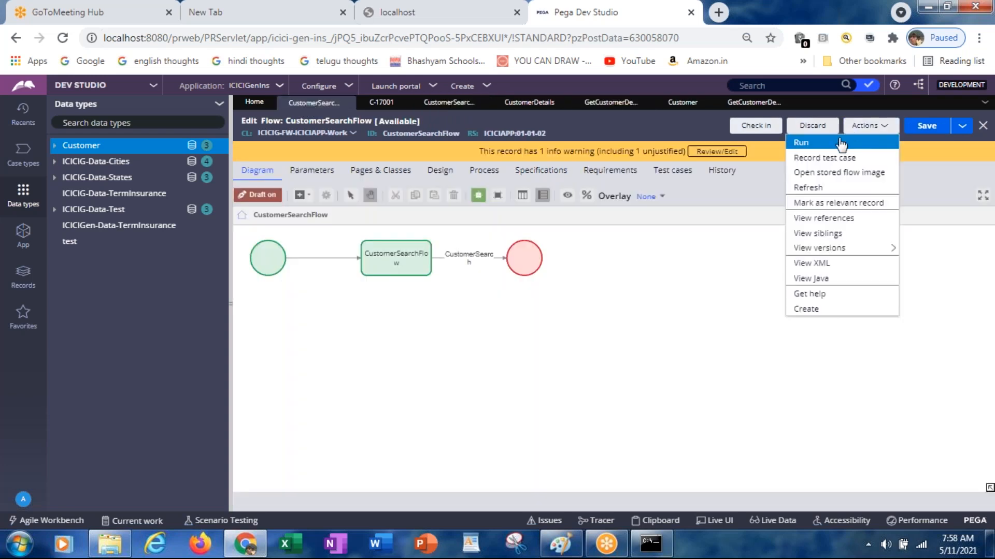
{"action": "left_click", "coordinate": [801, 143]}
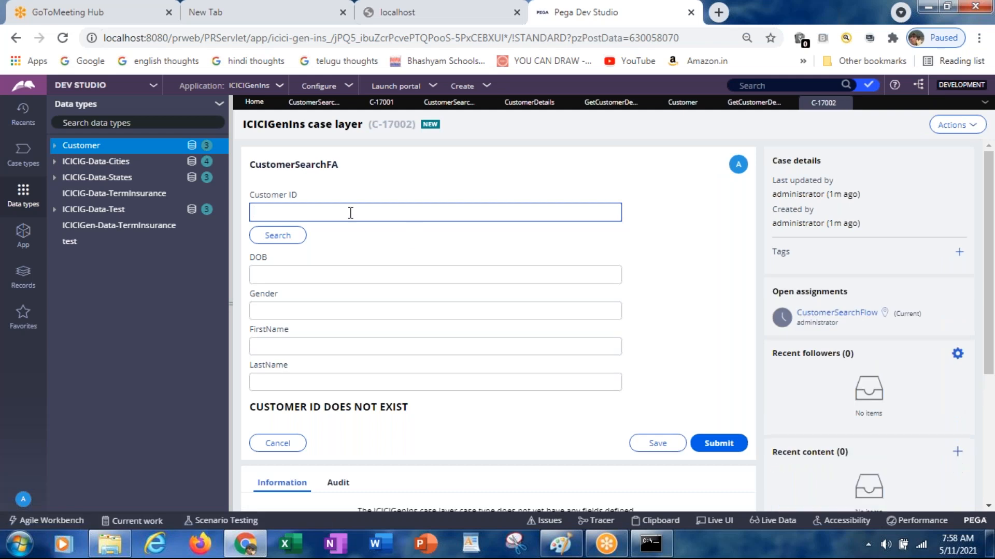
{"action": "left_click", "coordinate": [350, 212]}
{"action": "type", "text": "C-1"}
{"action": "left_click", "coordinate": [280, 238]}
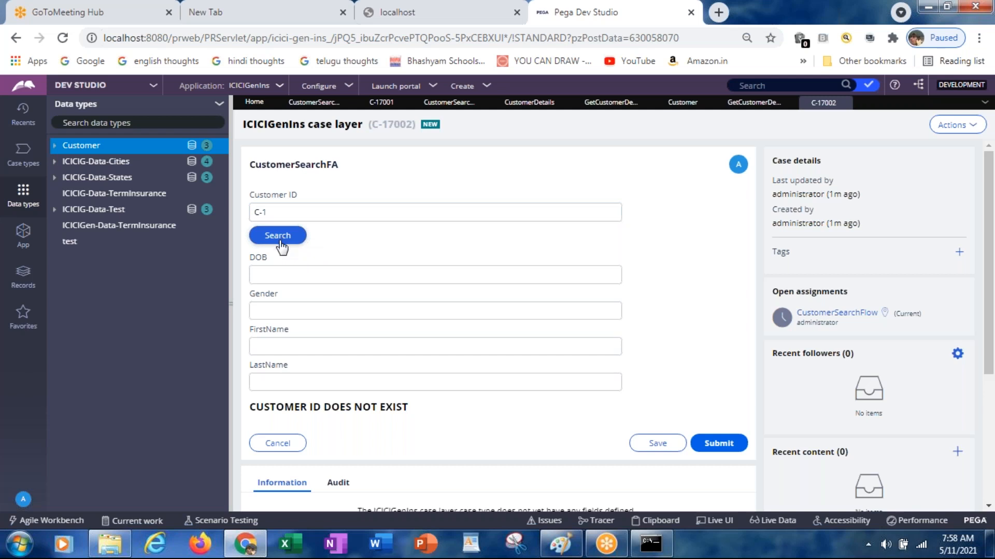
Step: Start the Tracer, and check the records of the Customer data type for the searched customer ID
{"action": "left_click", "coordinate": [606, 522]}
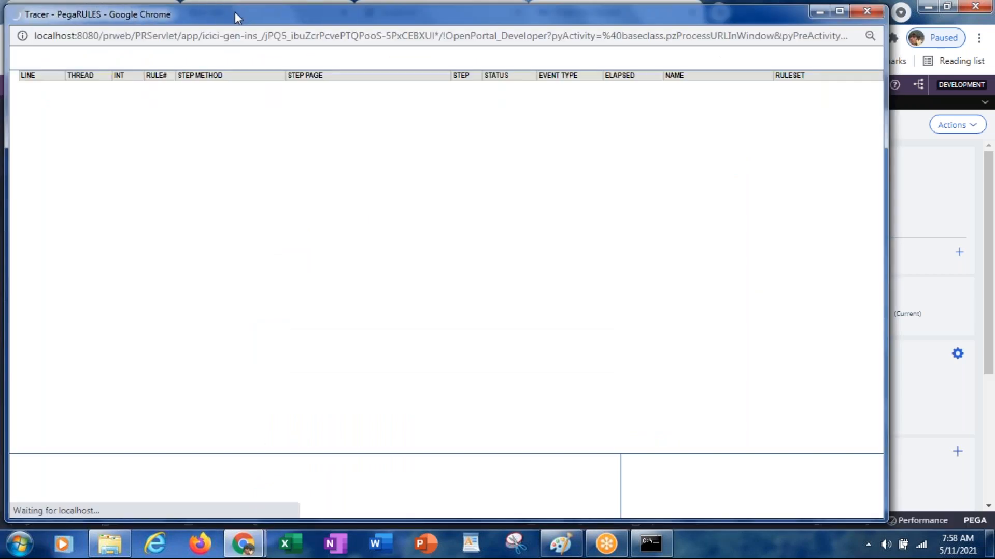
{"action": "left_click_drag", "start_coordinate": [231, 9], "coordinate": [590, 176]}
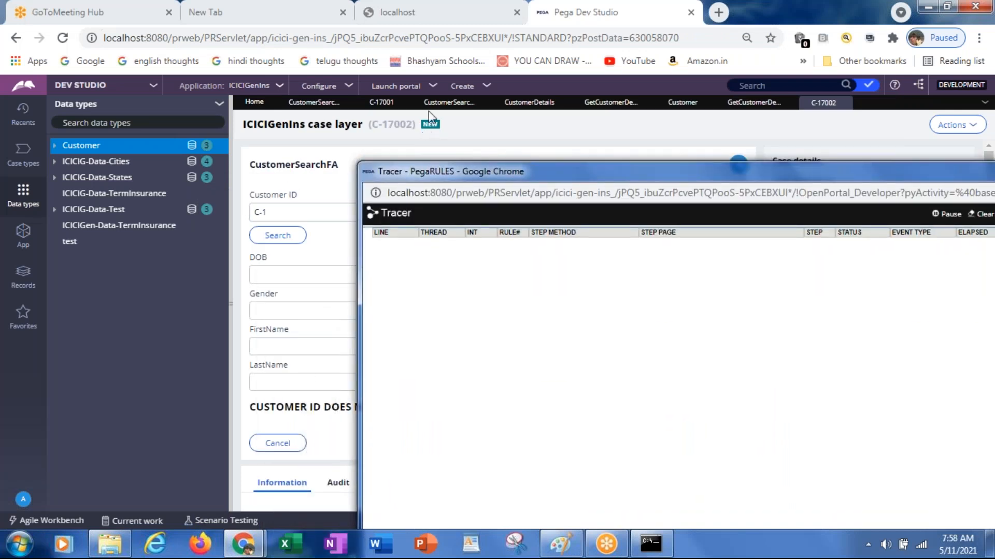
{"action": "left_click", "coordinate": [449, 105]}
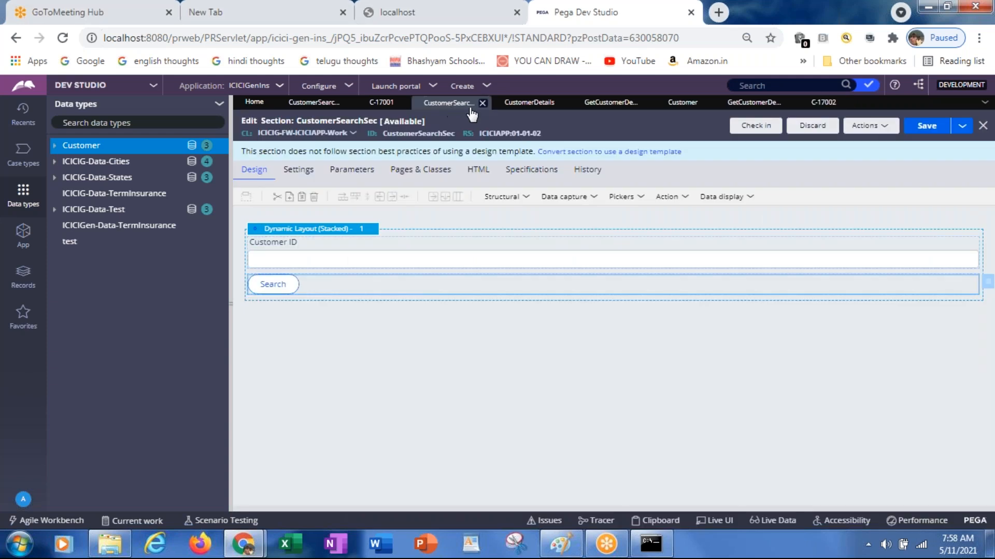
{"action": "left_click", "coordinate": [519, 106]}
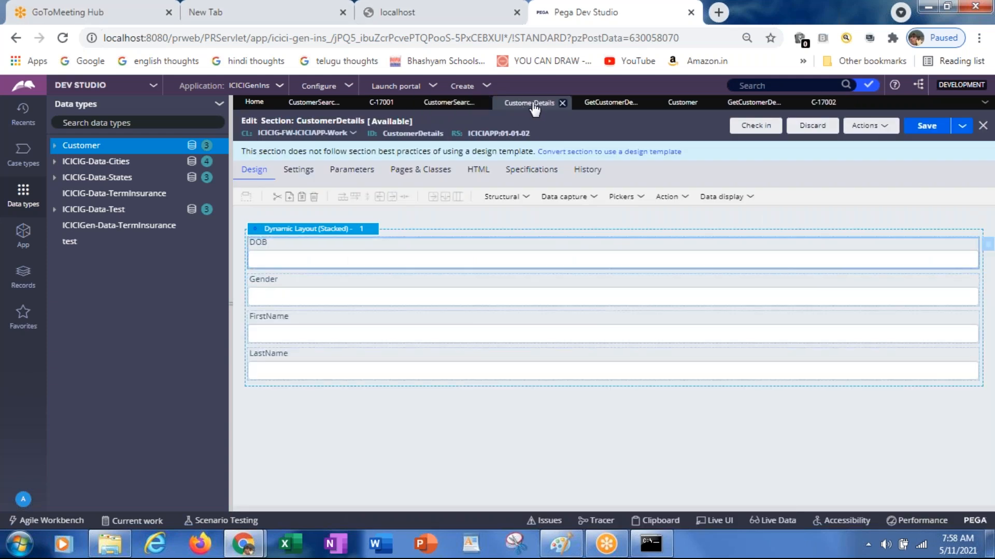
{"action": "left_click", "coordinate": [600, 108]}
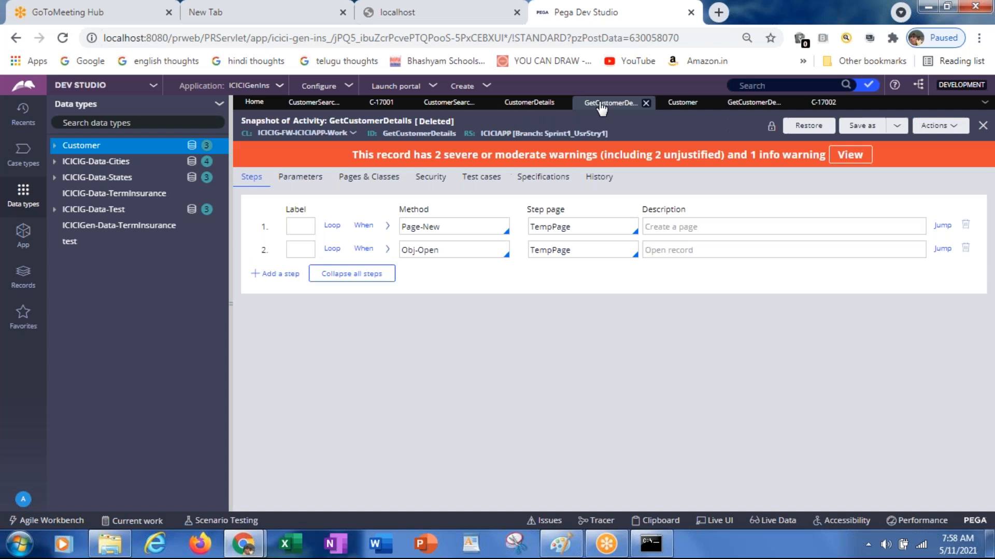
{"action": "left_click", "coordinate": [672, 107]}
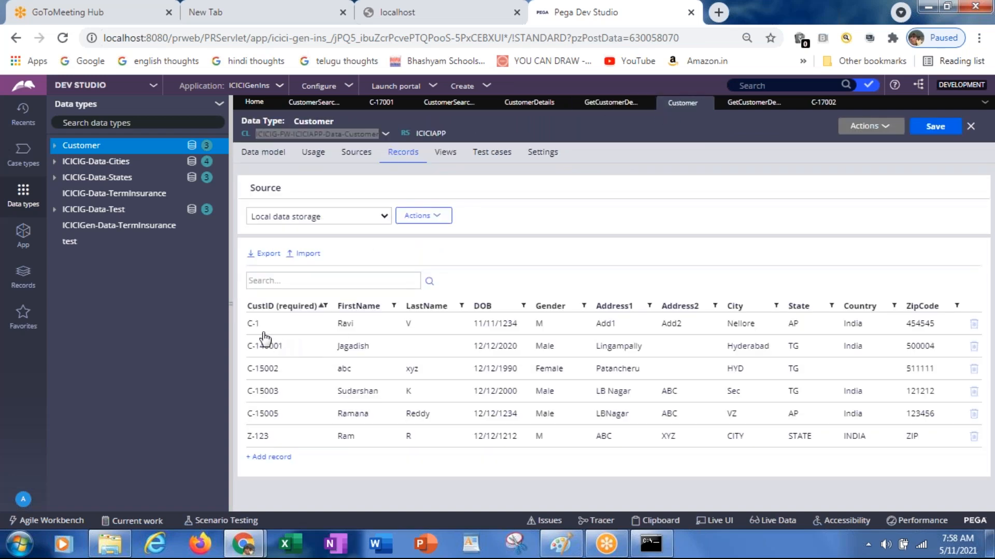
{"action": "key", "text": "alt+Tab"}
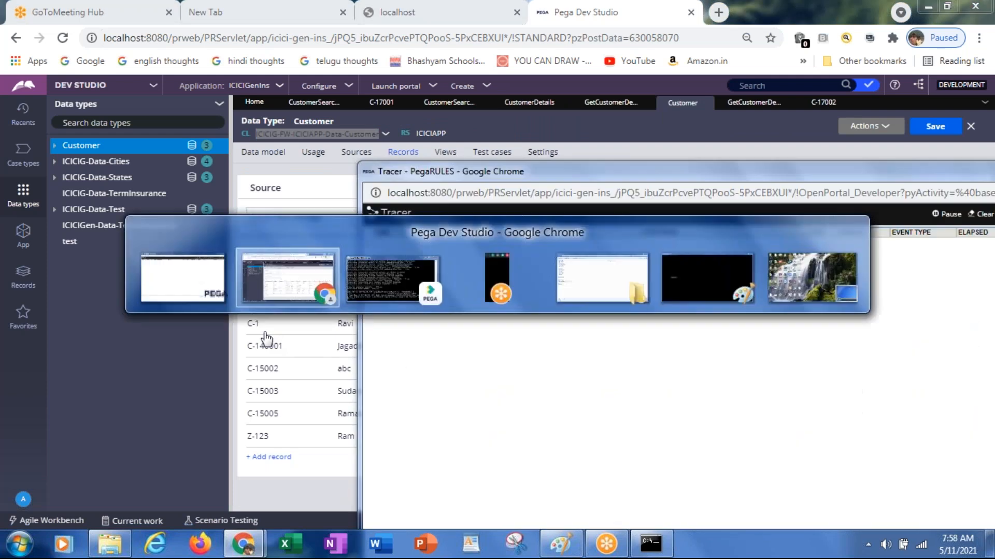
{"action": "key", "text": "alt+Tab"}
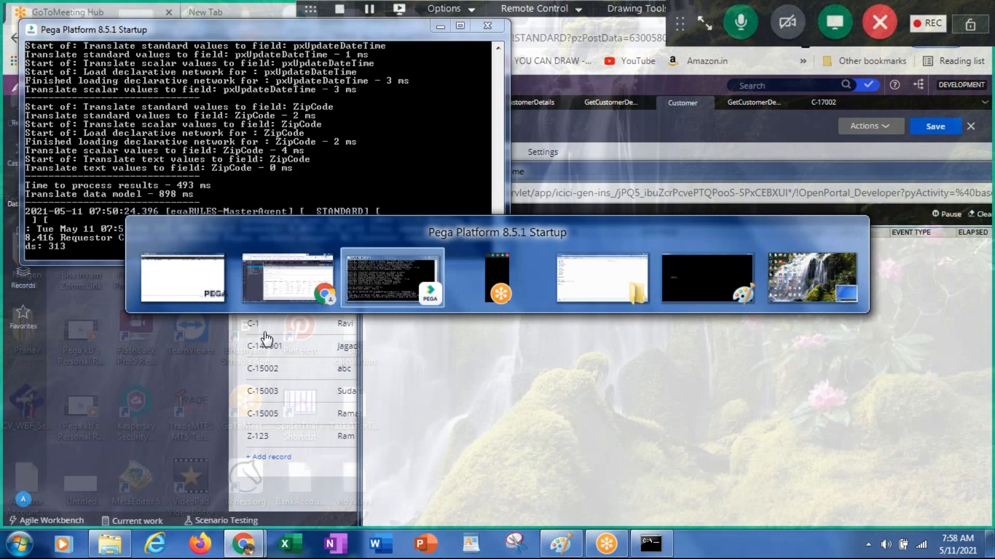
{"action": "key", "text": "alt+shift+Tab"}
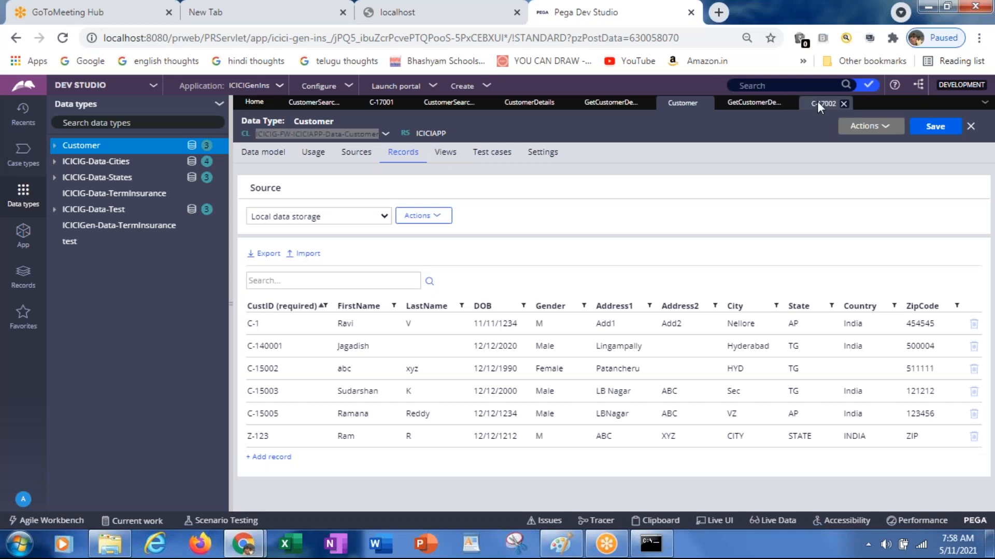
Step: Rerun the customer search in the CustomerSearchFlow case with the Tracer running and bring up the traced events
{"action": "left_click", "coordinate": [813, 104]}
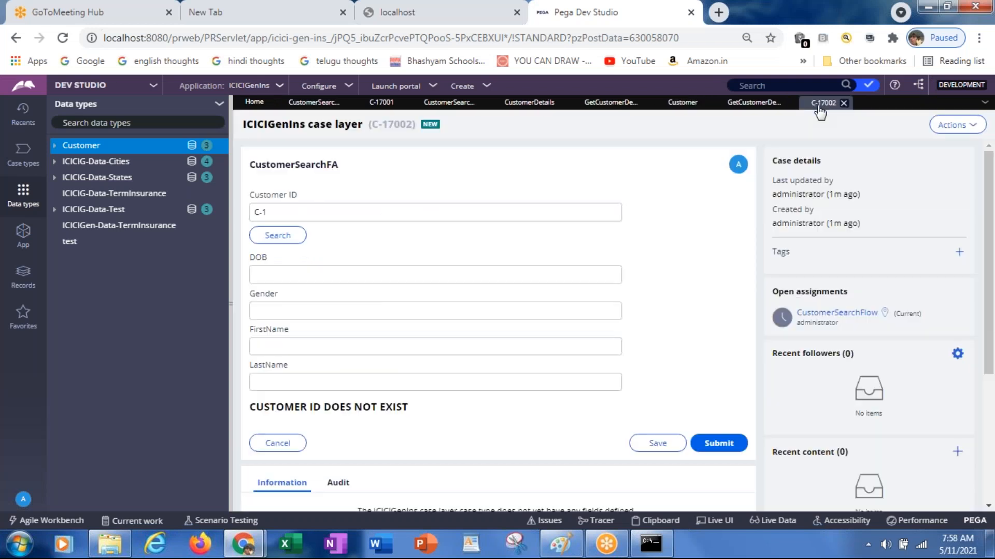
{"action": "key", "text": "alt+Tab"}
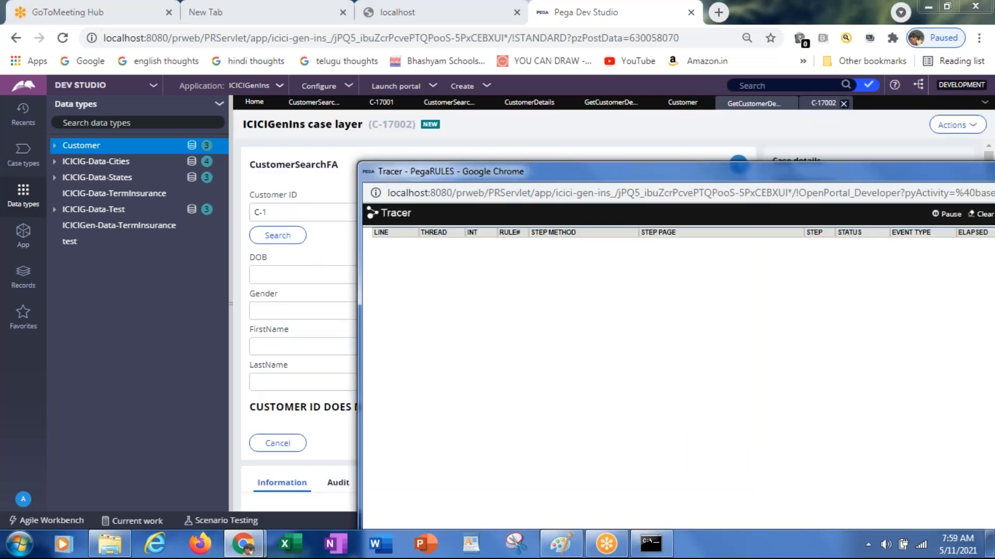
{"action": "left_click", "coordinate": [272, 238]}
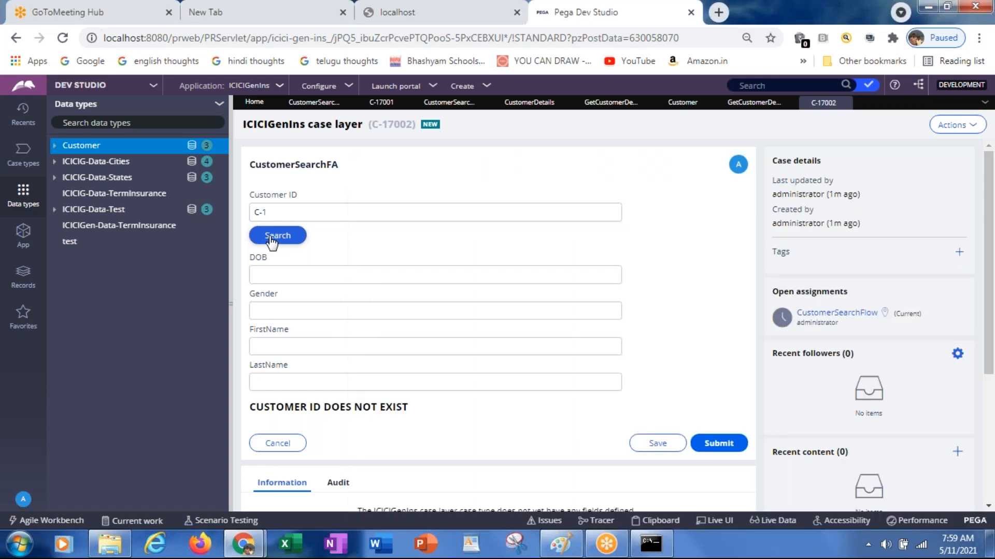
{"action": "key", "text": "alt+Tab"}
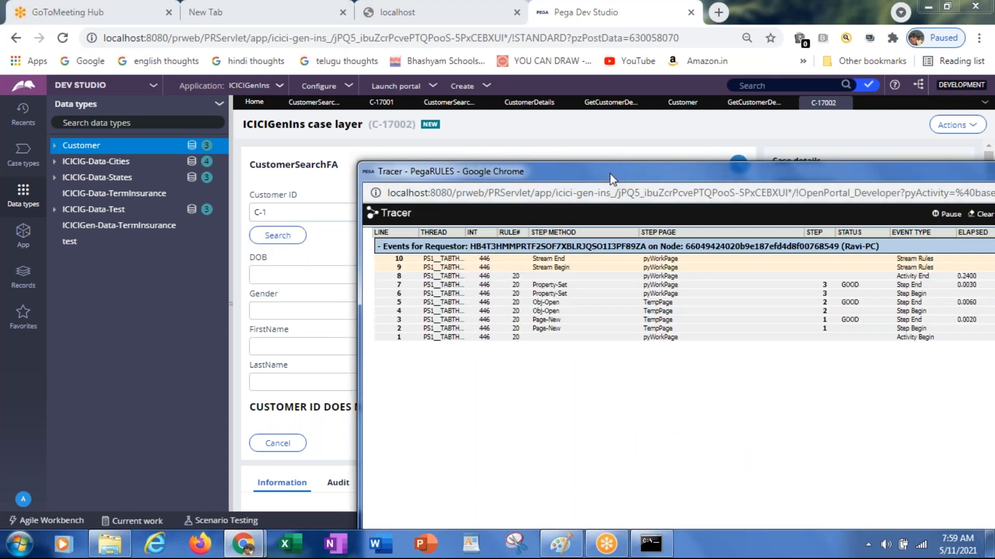
{"action": "left_click_drag", "start_coordinate": [587, 166], "coordinate": [409, 147]}
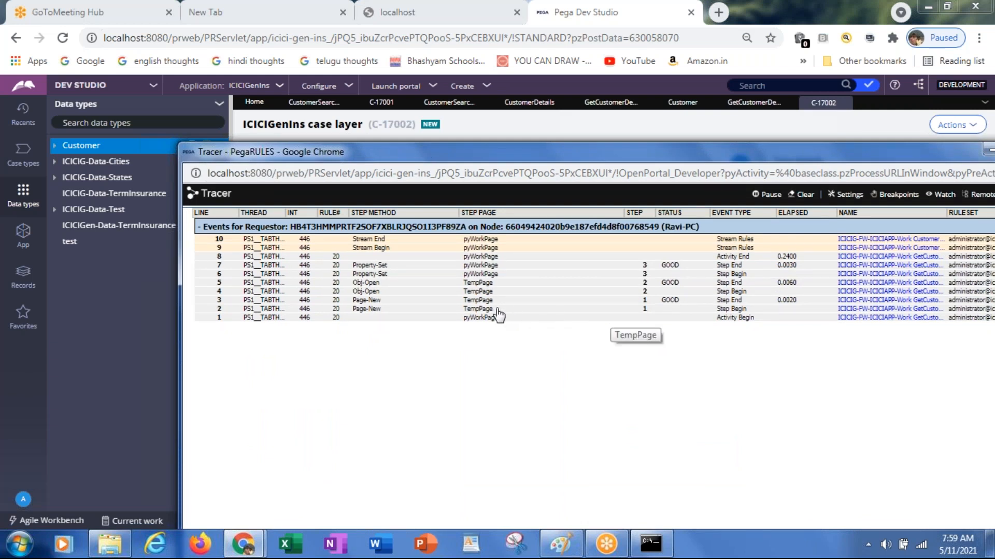
Step: Inspect the TempPage properties at the end of the Obj-Open step and the pyWorkPage properties at the end of the Property-Set step
{"action": "left_click", "coordinate": [473, 289]}
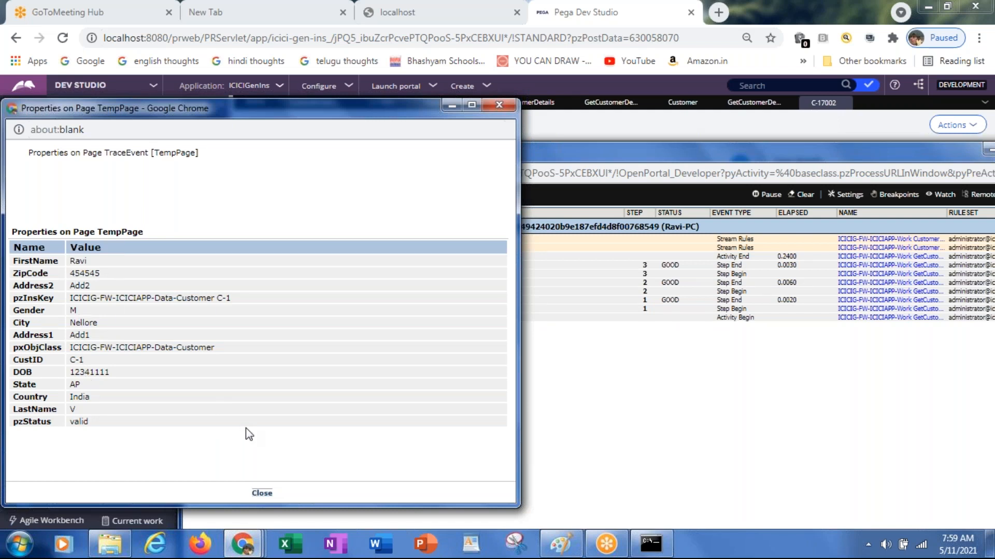
{"action": "left_click", "coordinate": [261, 493]}
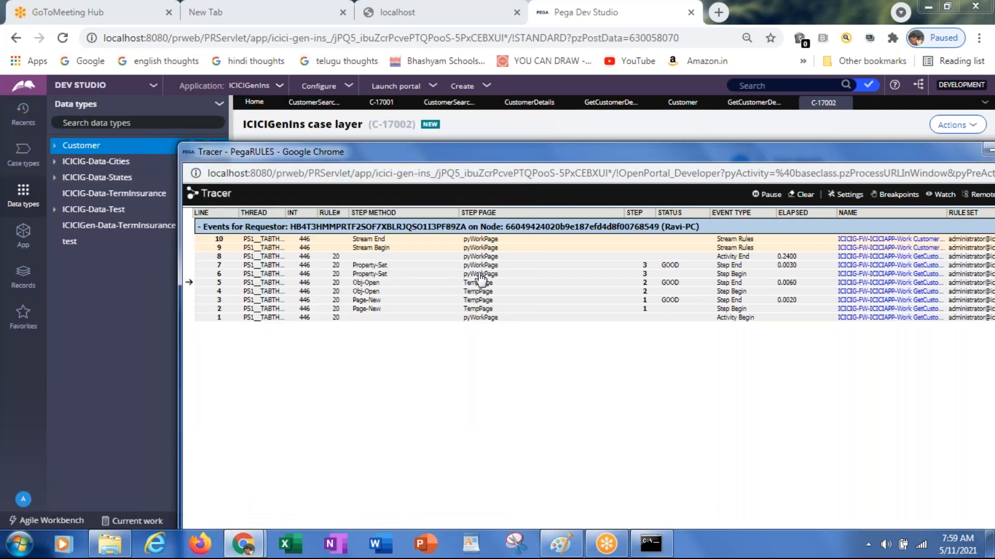
{"action": "left_click", "coordinate": [473, 266]}
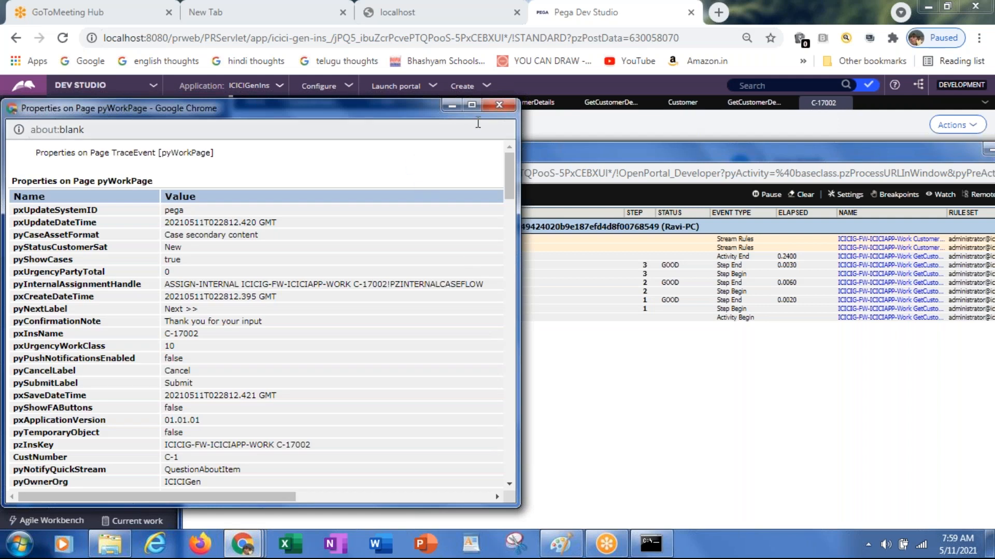
{"action": "left_click", "coordinate": [472, 106]}
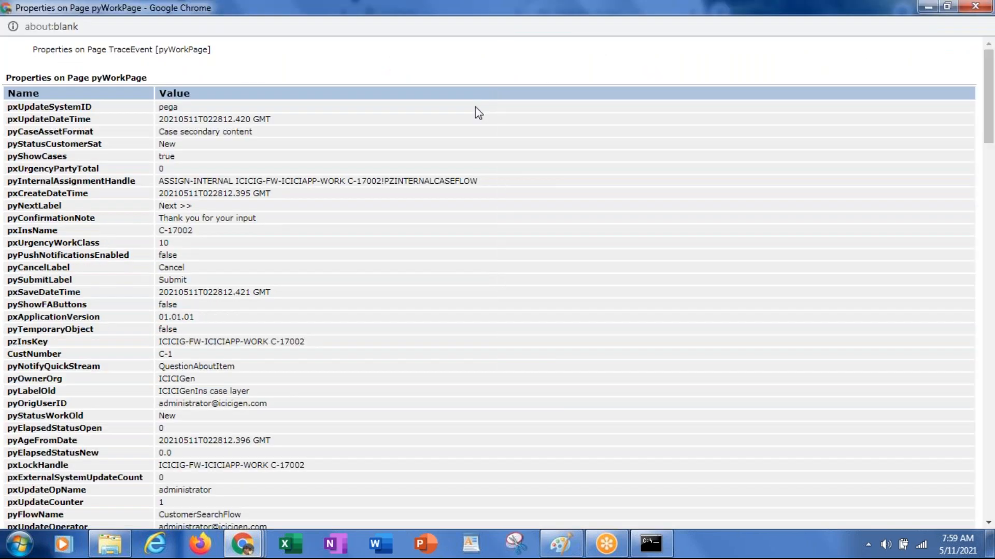
{"action": "left_click_drag", "start_coordinate": [993, 151], "coordinate": [992, 282]}
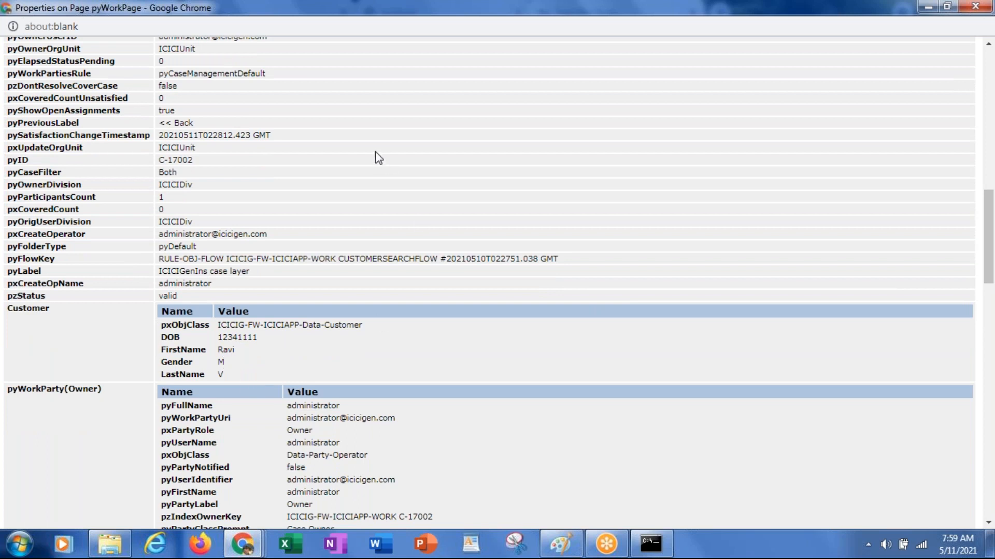
{"action": "left_click_drag", "start_coordinate": [244, 16], "coordinate": [328, 149]}
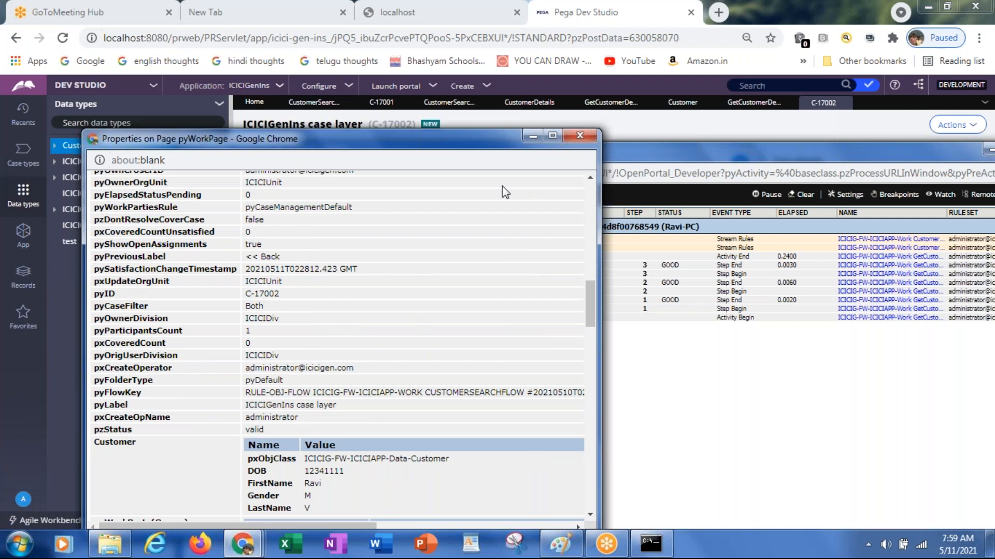
{"action": "left_click", "coordinate": [575, 136]}
Step: Return to the CustomerDetails section, minimize the Tracer, and check which property the DOB field uses
{"action": "left_click", "coordinate": [492, 118]}
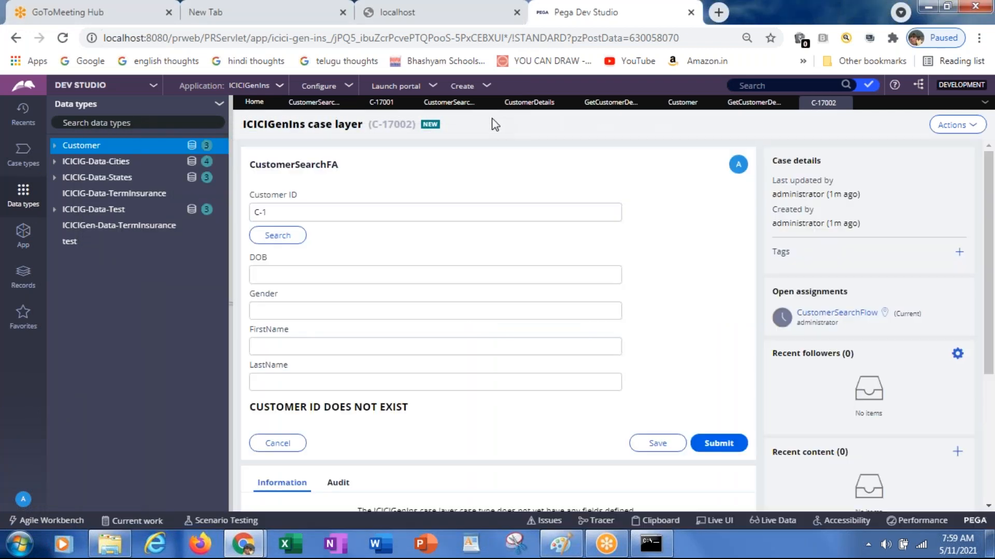
{"action": "left_click", "coordinate": [449, 104]}
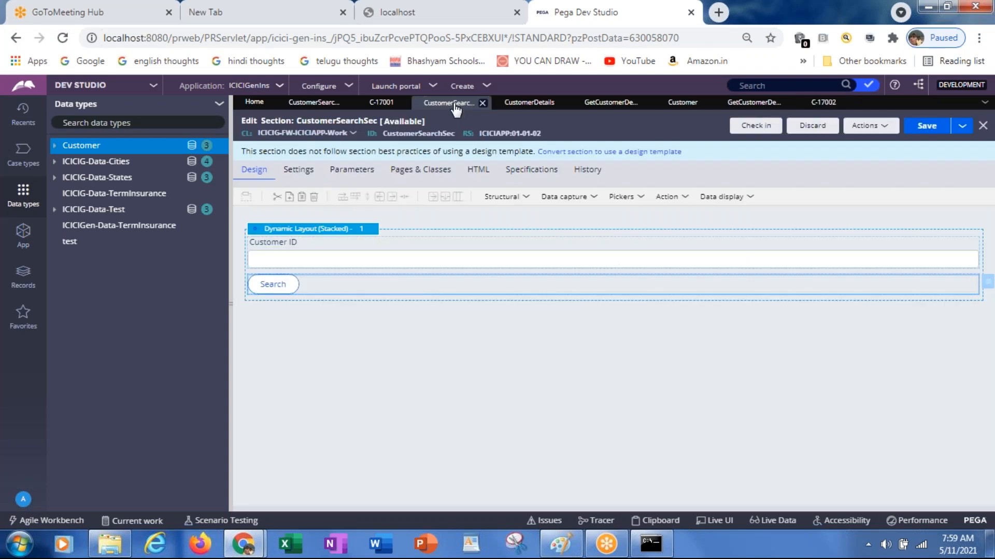
{"action": "left_click", "coordinate": [525, 107]}
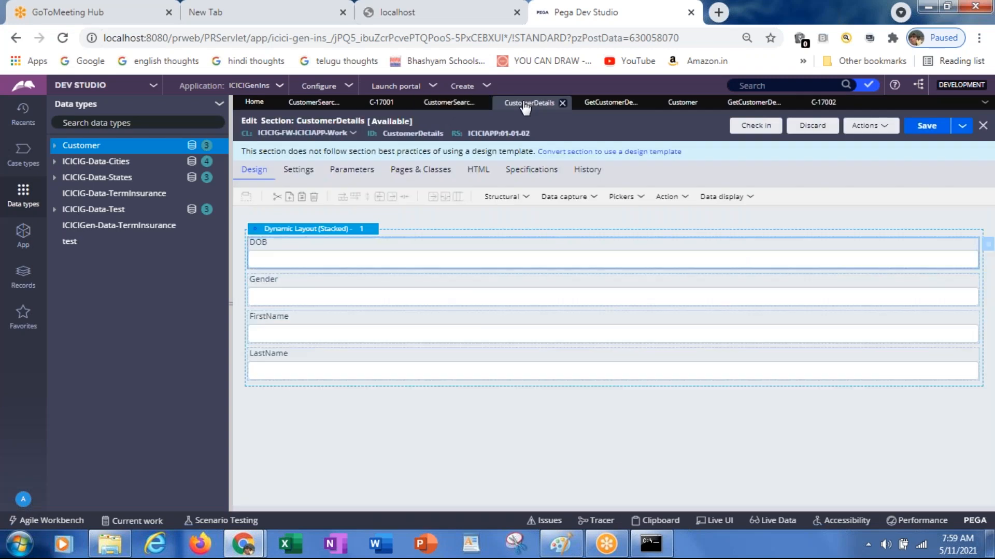
{"action": "key", "text": "alt+Tab"}
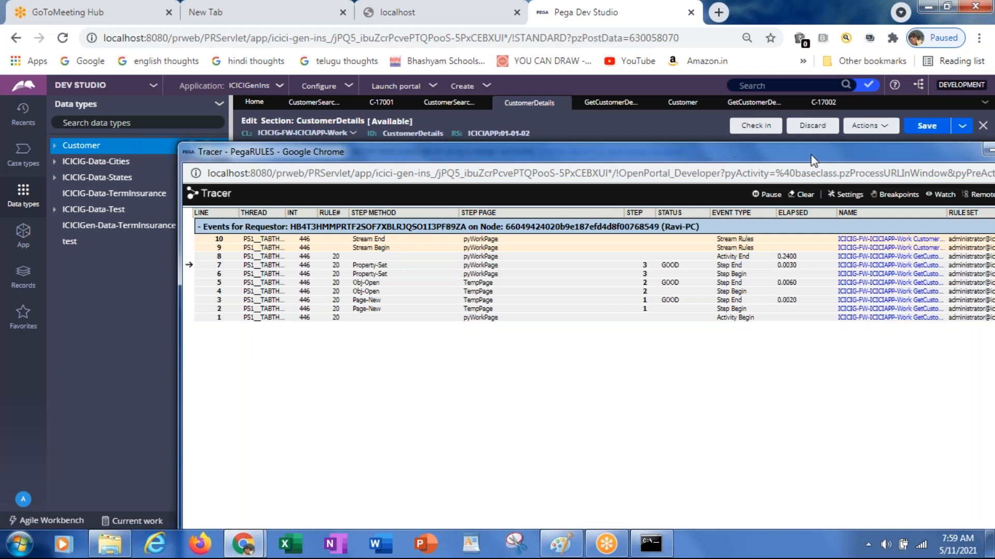
{"action": "left_click_drag", "start_coordinate": [799, 148], "coordinate": [642, 154]}
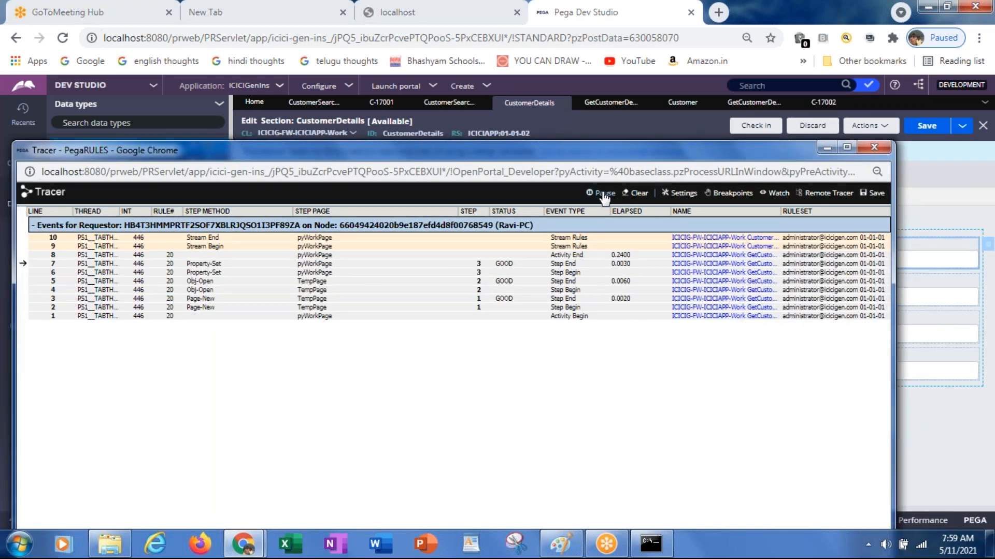
{"action": "left_click", "coordinate": [827, 147]}
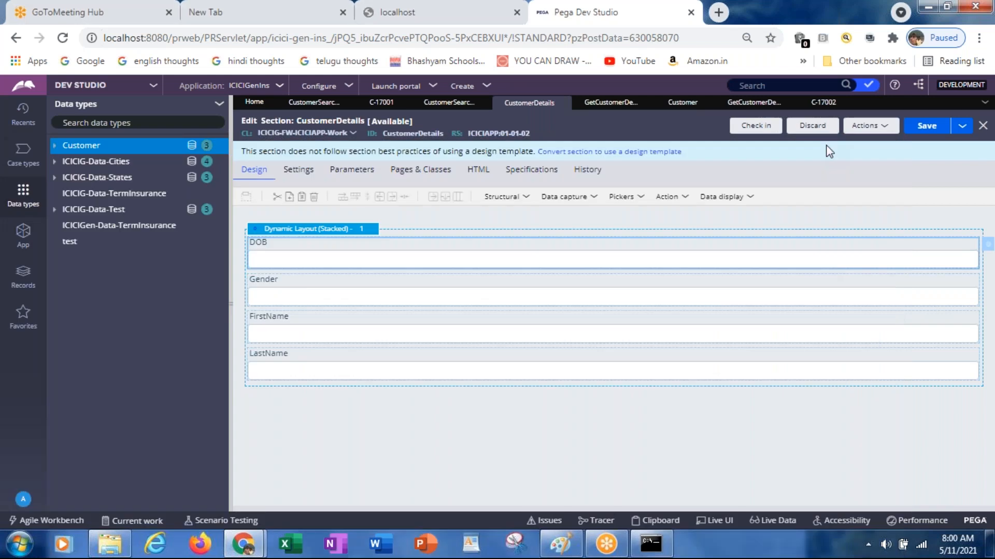
{"action": "double_click", "coordinate": [450, 260]}
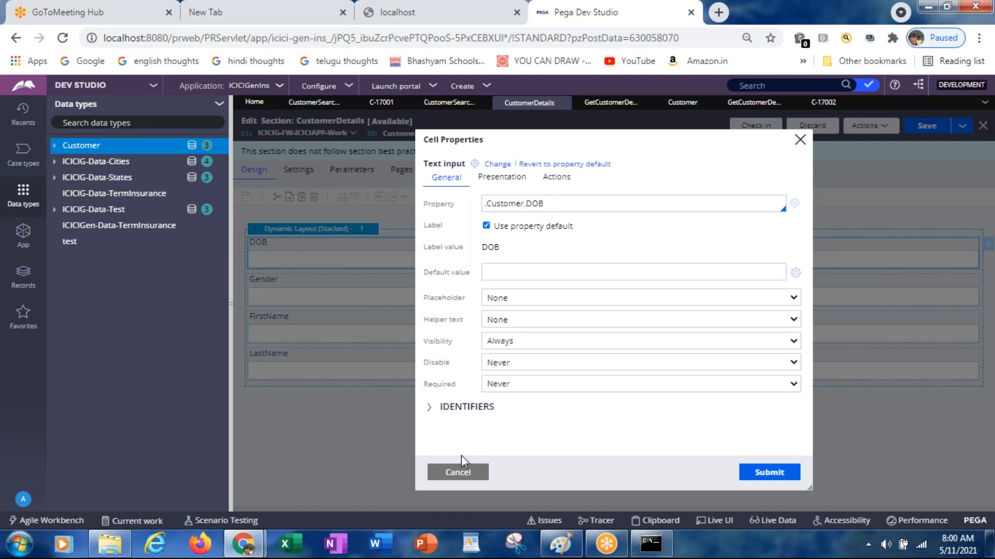
{"action": "left_click", "coordinate": [456, 471]}
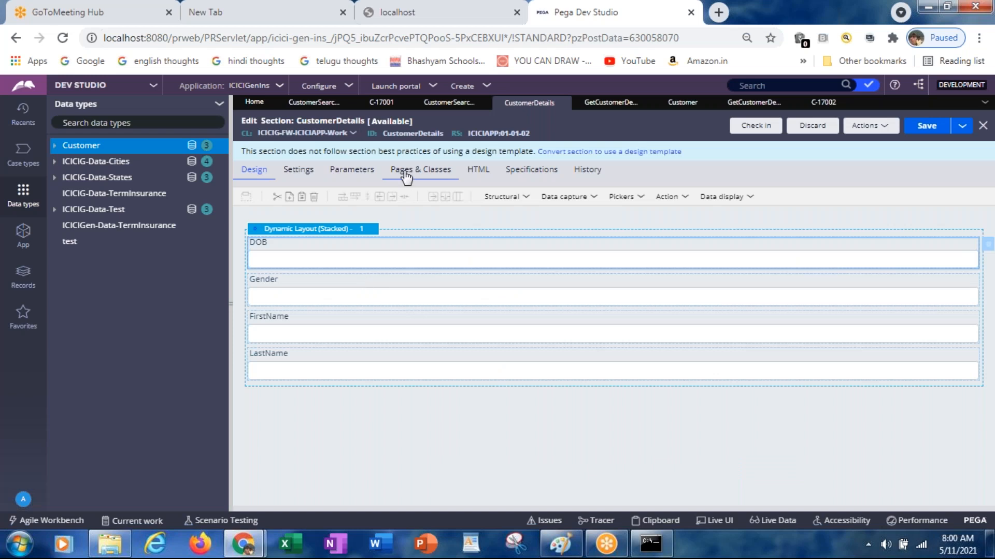
Step: Define the page pyWorkPage with class ICICIG-FW-ICICIAPP-Work in the pages and classes of the CustomerDetails section
{"action": "left_click", "coordinate": [406, 171]}
{"action": "left_click", "coordinate": [288, 223]}
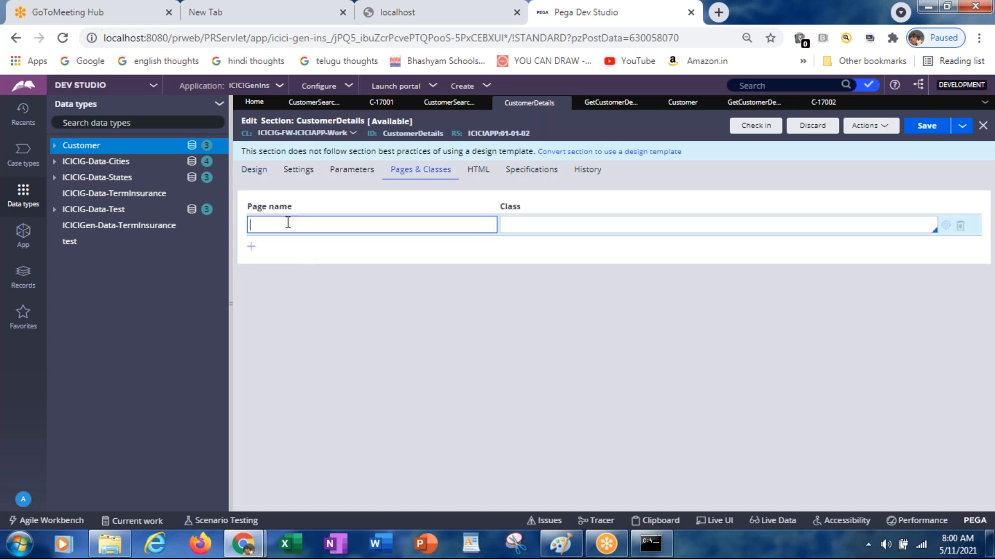
{"action": "type", "text": "PYwORK"}
{"action": "key", "text": "Return"}
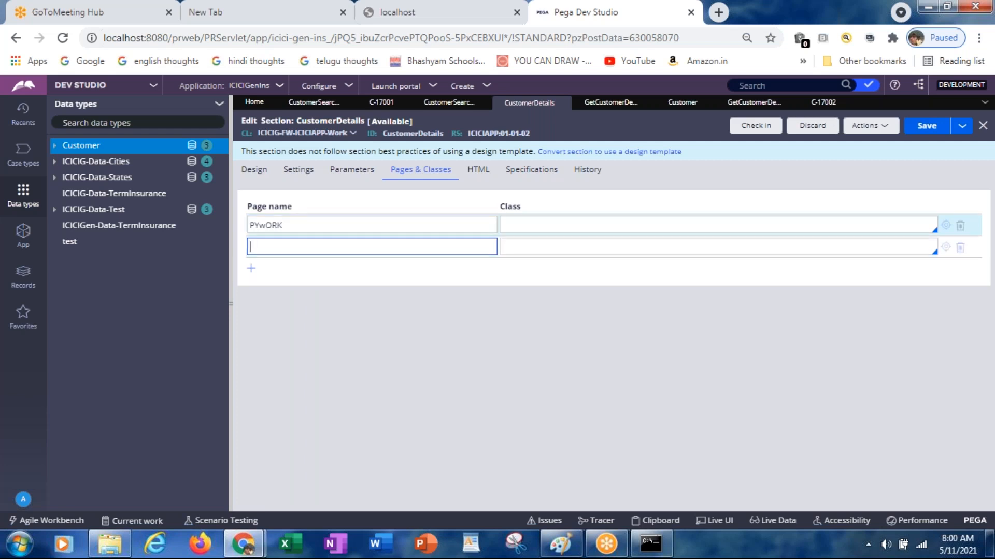
{"action": "left_click", "coordinate": [288, 224]}
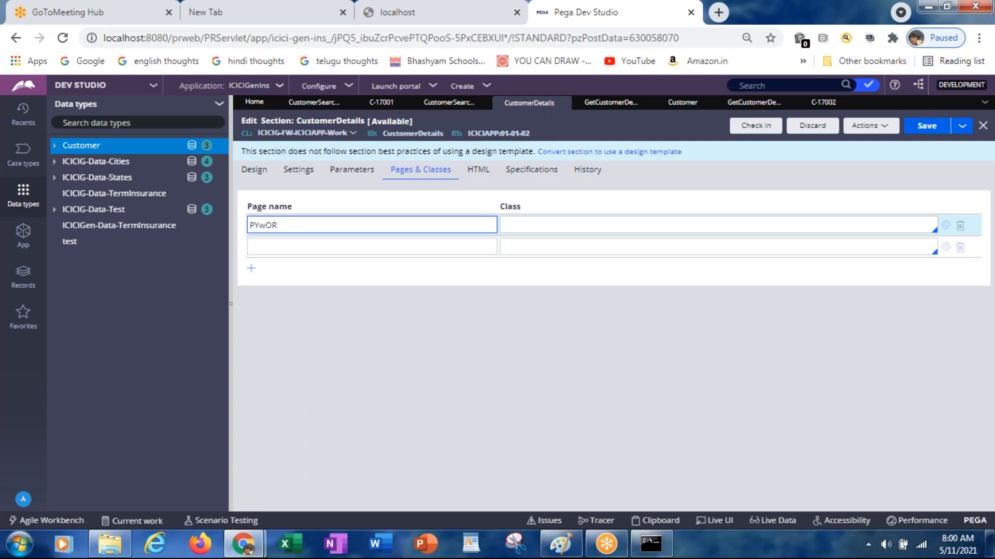
{"action": "key", "text": "BackSpace"}
{"action": "key", "text": "BackSpace"}
{"action": "key", "text": "BackSpace"}
{"action": "key", "text": "BackSpace"}
{"action": "key", "text": "BackSpace"}
{"action": "type", "text": "pyWorkPage"}
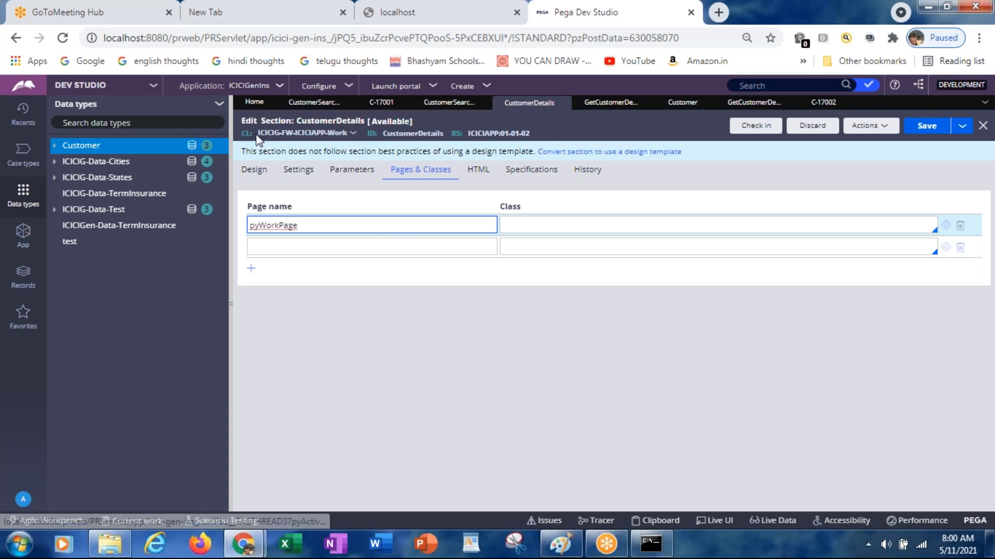
{"action": "left_click_drag", "start_coordinate": [257, 134], "coordinate": [567, 237]}
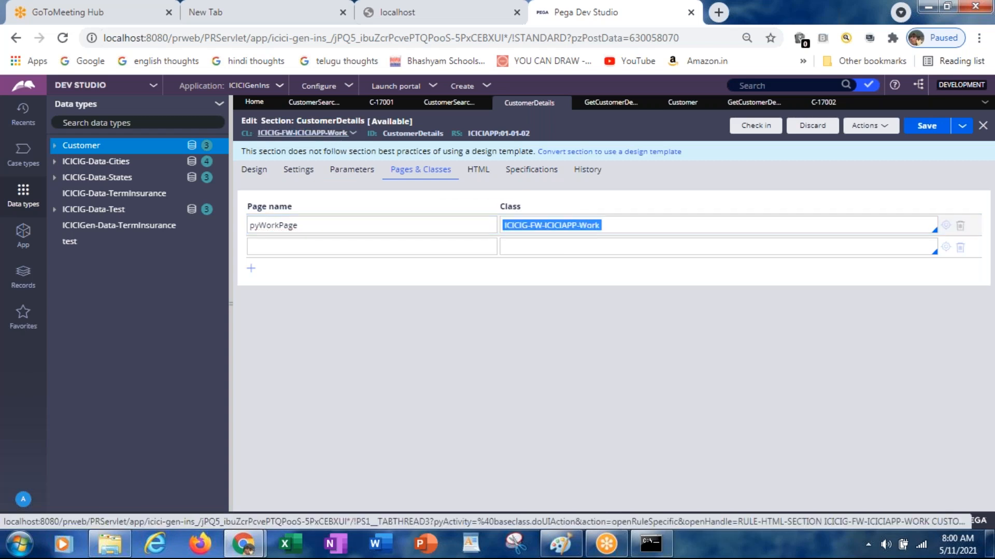
Step: Change the DOB field's property in the section design to pyWorkPage.Customer.DOB and save the section
{"action": "left_click", "coordinate": [253, 172]}
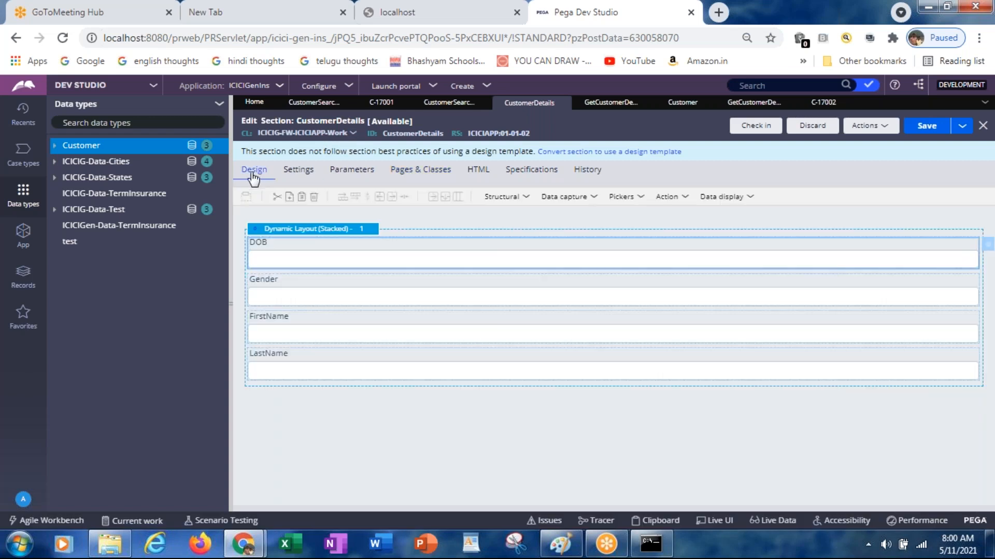
{"action": "double_click", "coordinate": [325, 260]}
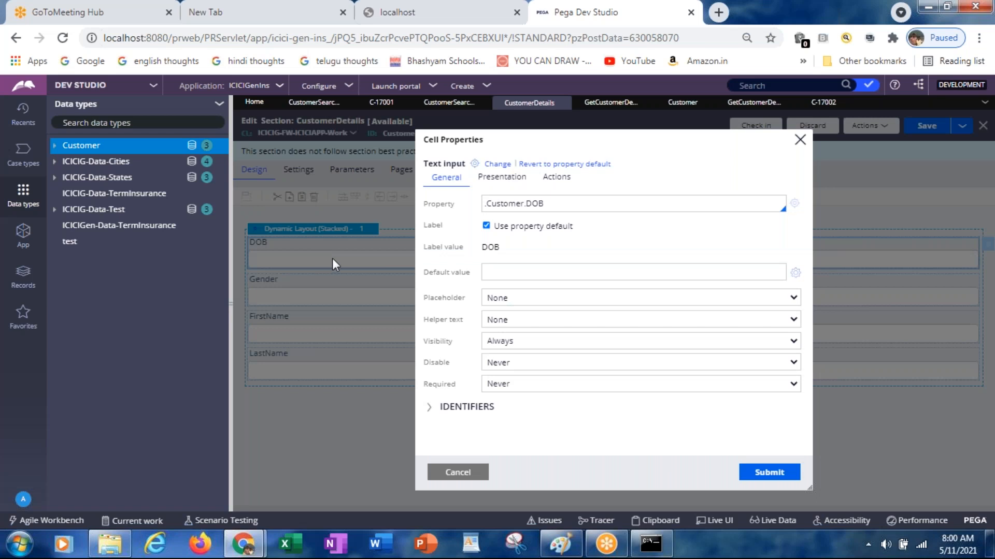
{"action": "left_click", "coordinate": [485, 204]}
{"action": "type", "text": "pyWorkPage"}
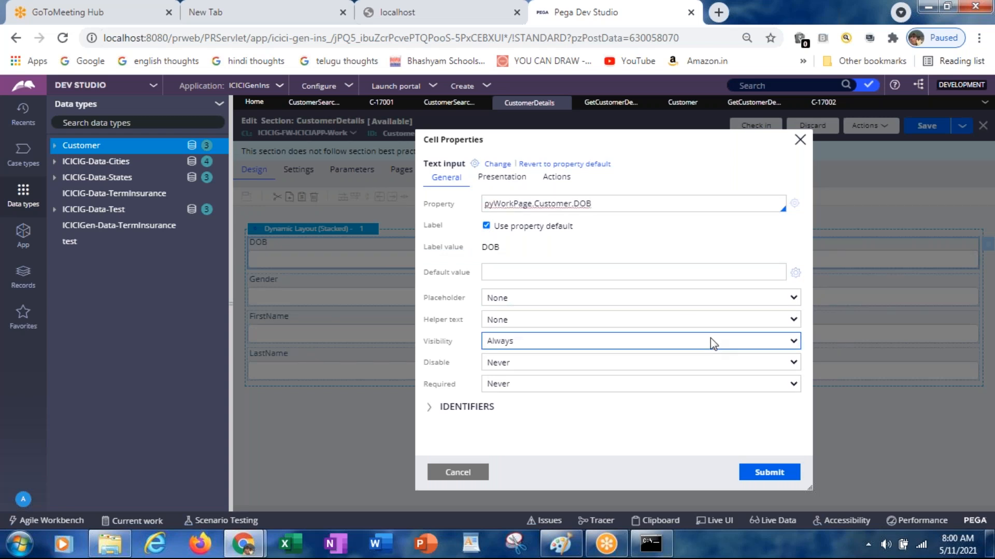
{"action": "left_click", "coordinate": [769, 472]}
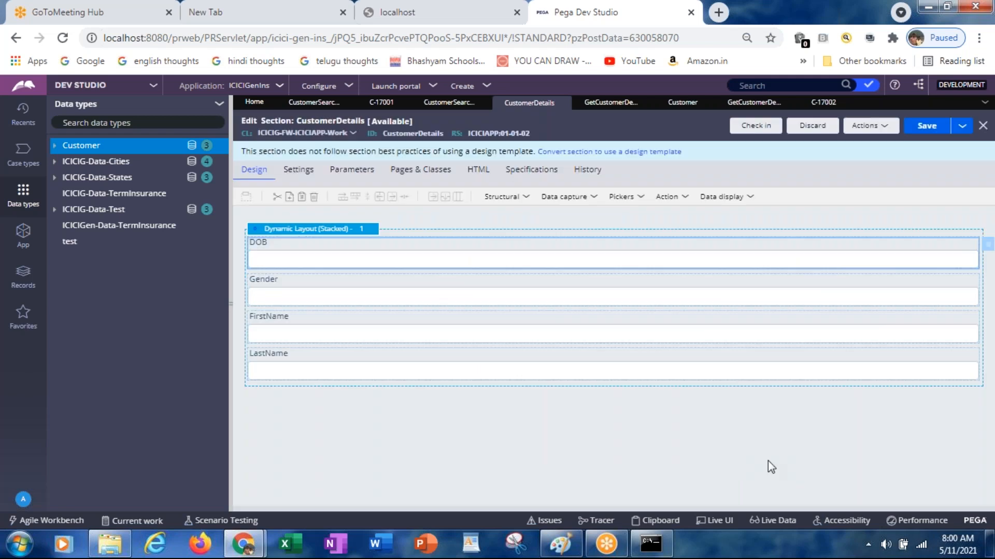
{"action": "left_click", "coordinate": [911, 132]}
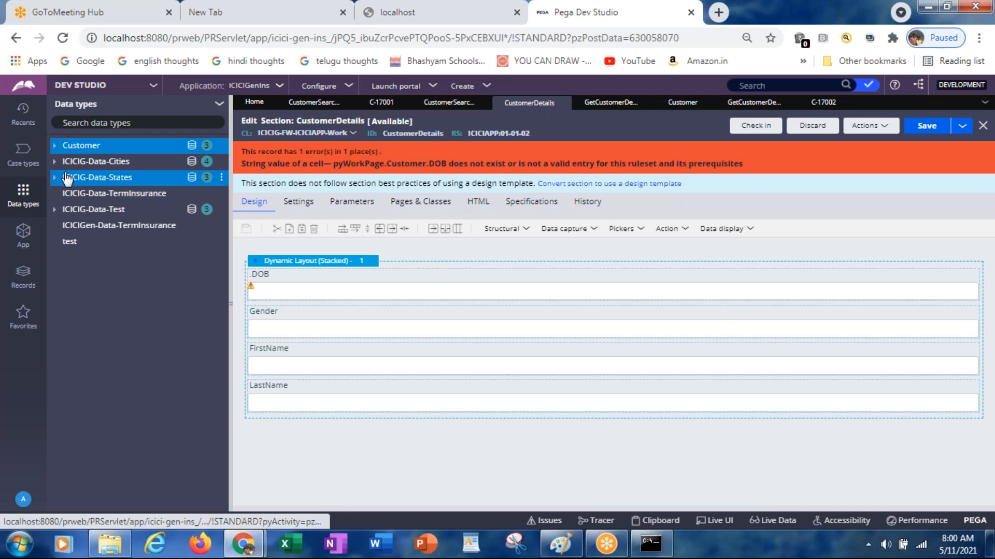
Step: Check the properties of ICICIG-FW-ICICIAPP-Work, reselect pyWorkPage.Customer.DOB from the suggestions as the DOB field's property, and save the section
{"action": "left_click", "coordinate": [24, 237]}
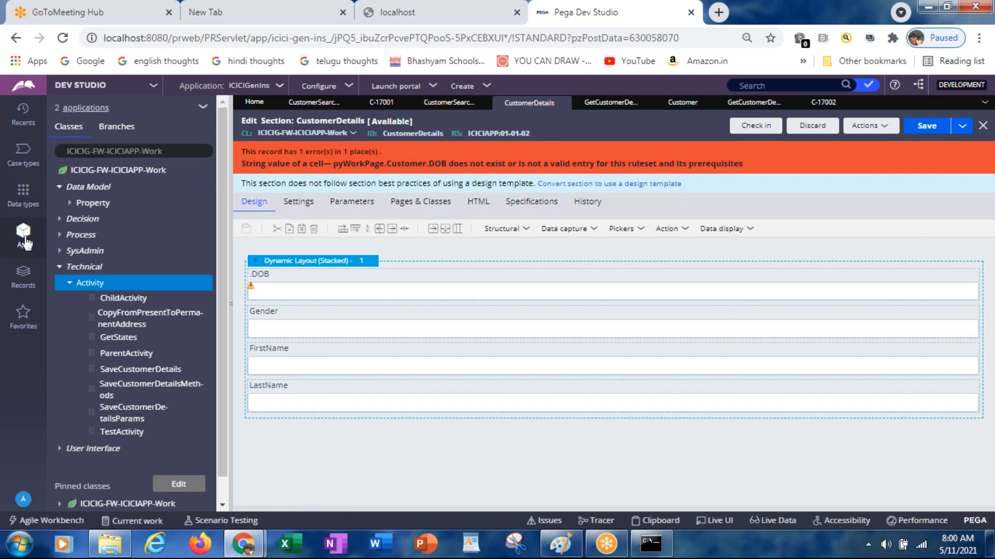
{"action": "left_click", "coordinate": [70, 204]}
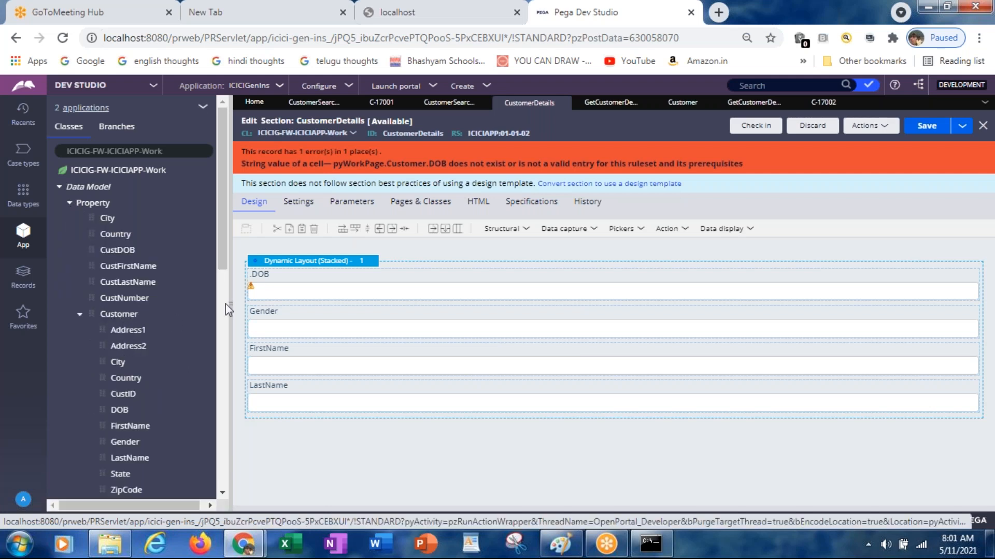
{"action": "left_click", "coordinate": [351, 291]}
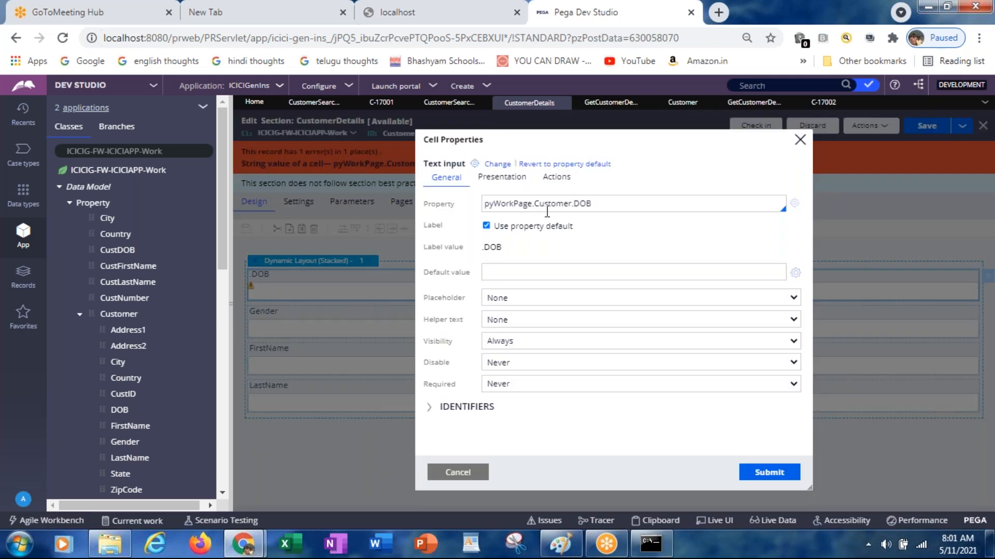
{"action": "left_click", "coordinate": [601, 205]}
{"action": "key", "text": "BackSpace"}
{"action": "key", "text": "BackSpace"}
{"action": "key", "text": "BackSpace"}
{"action": "key", "text": "BackSpace"}
{"action": "key", "text": "BackSpace"}
{"action": "key", "text": "BackSpace"}
{"action": "key", "text": "BackSpace"}
{"action": "key", "text": "BackSpace"}
{"action": "key", "text": "BackSpace"}
{"action": "key", "text": "BackSpace"}
{"action": "key", "text": "BackSpace"}
{"action": "key", "text": "BackSpace"}
{"action": "key", "text": "BackSpace"}
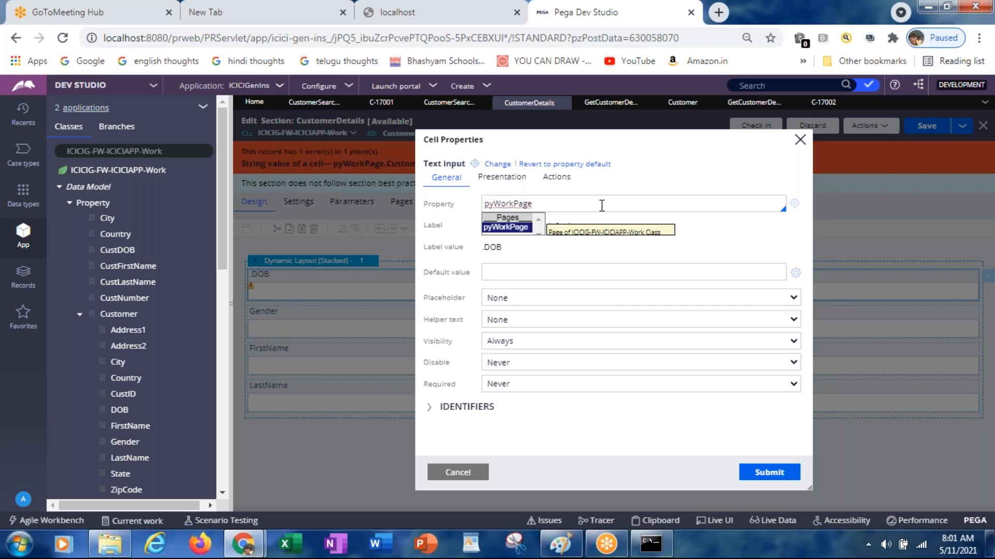
{"action": "type", "text": "."}
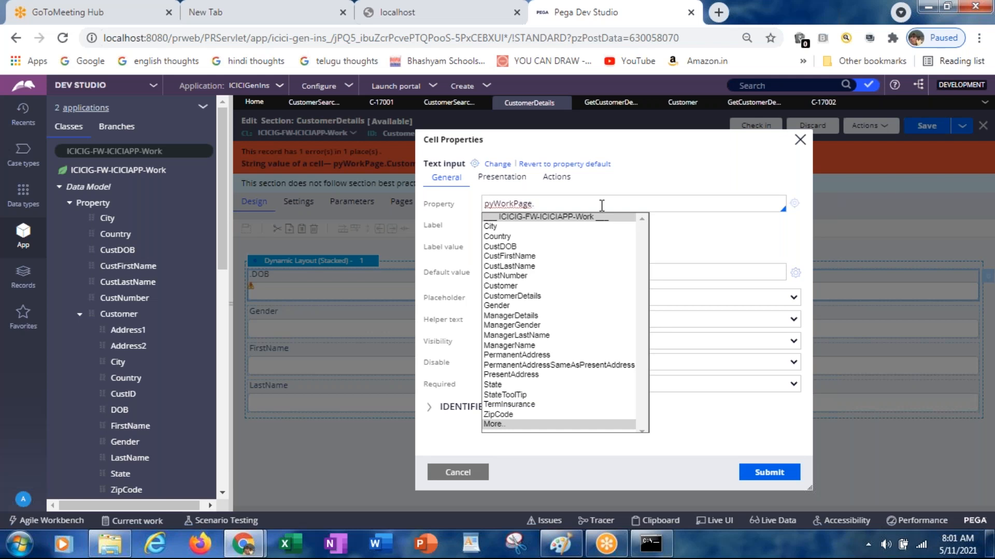
{"action": "left_click", "coordinate": [512, 287]}
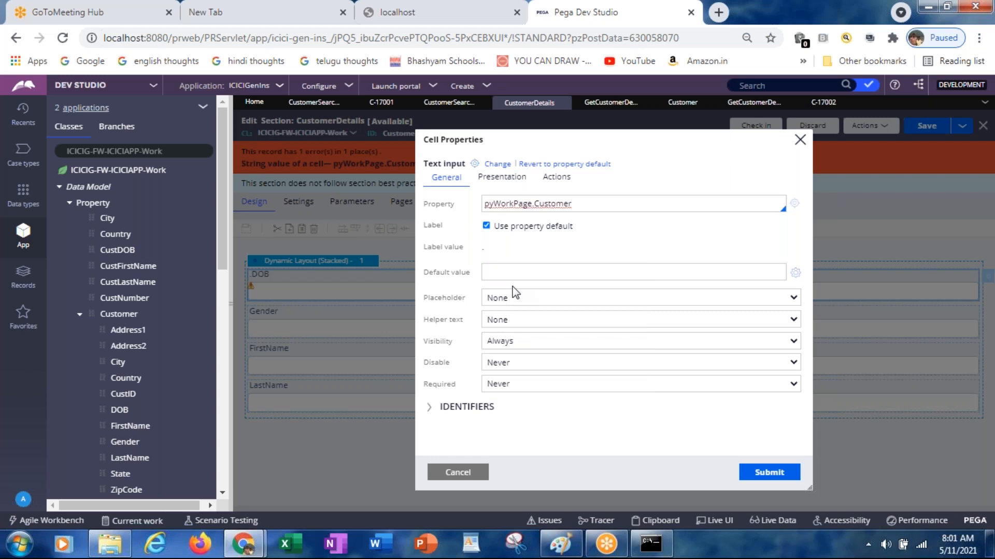
{"action": "type", "text": "."}
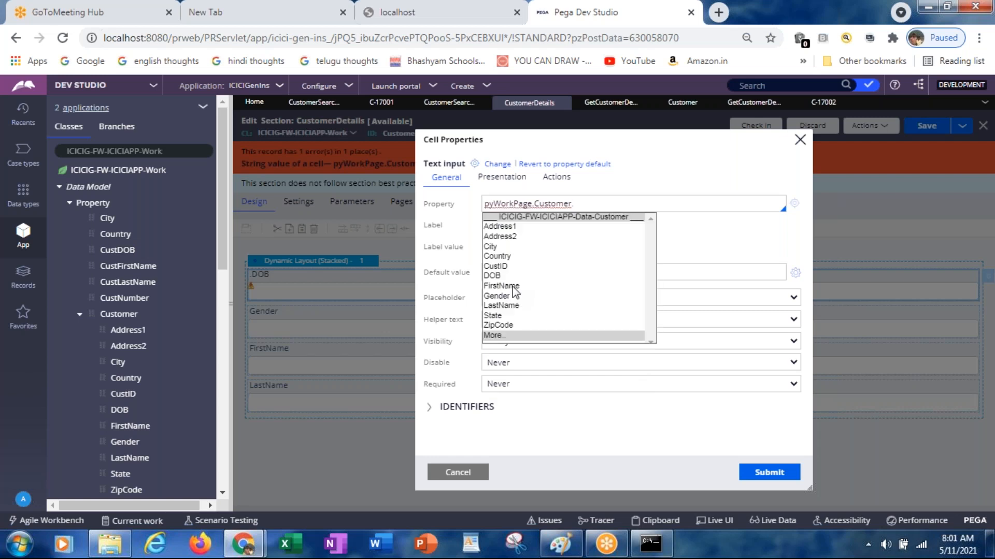
{"action": "key", "text": "Down"}
{"action": "key", "text": "Down"}
{"action": "left_click", "coordinate": [497, 277]}
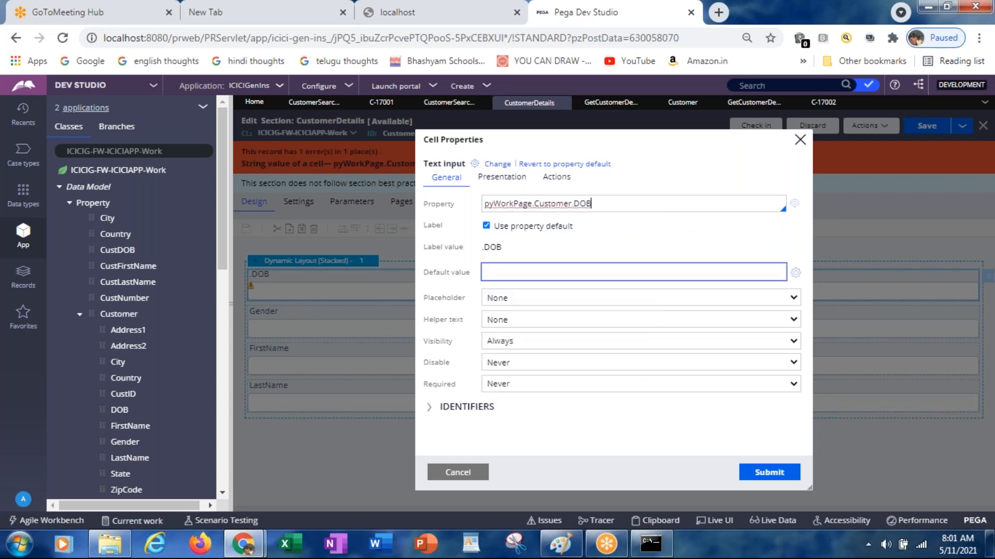
{"action": "left_click", "coordinate": [761, 472]}
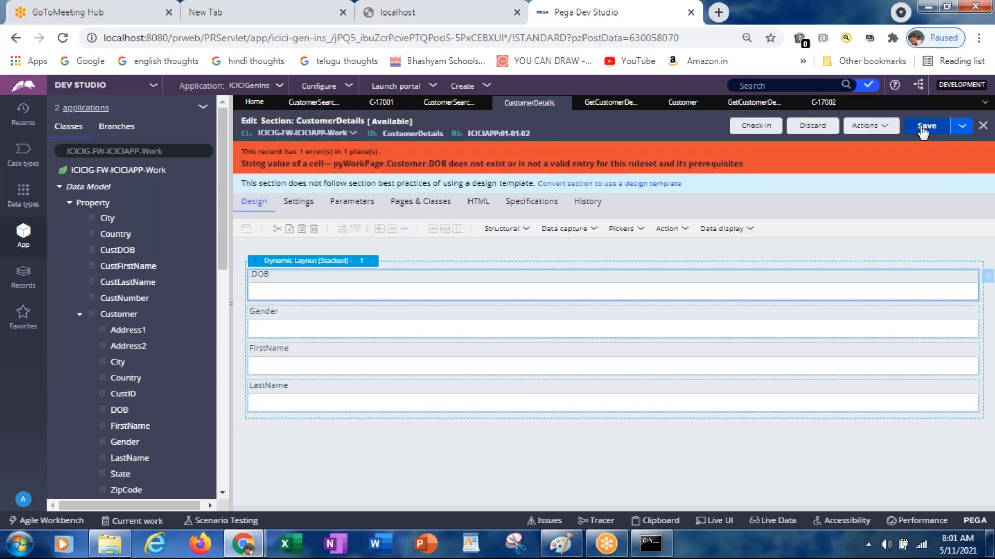
{"action": "left_click", "coordinate": [921, 130]}
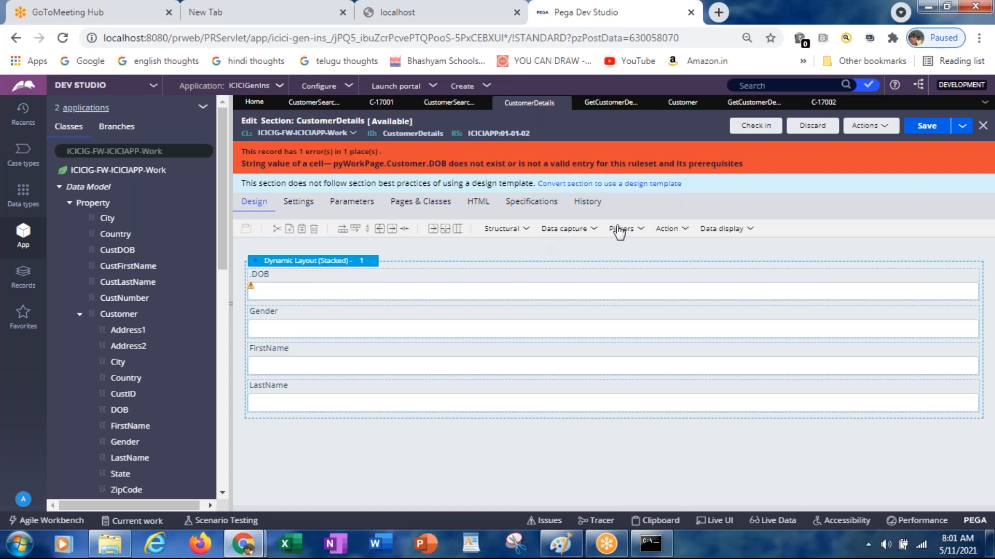
Step: Add a Date time control below the LastName field and set its property to pyWorkPage.Customer.DOB
{"action": "left_click", "coordinate": [594, 230]}
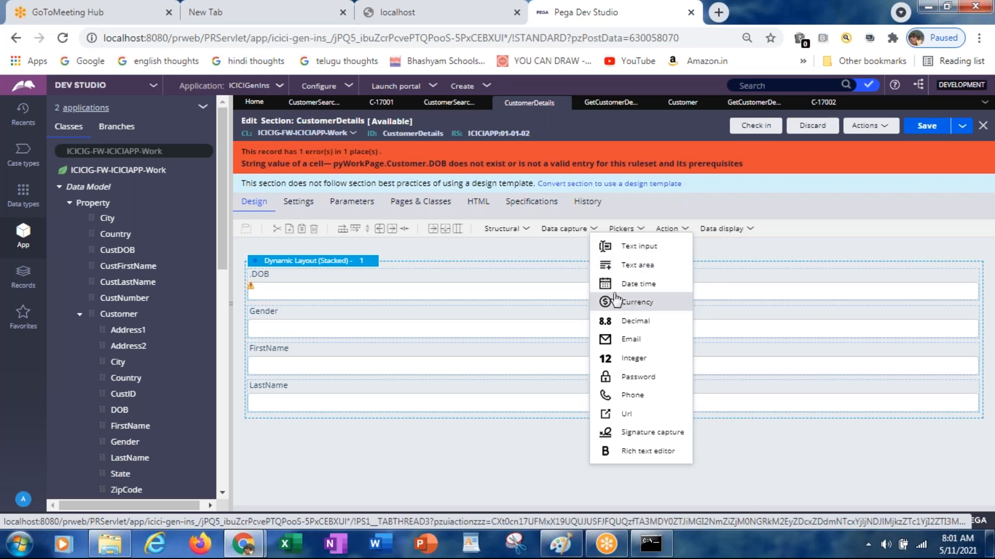
{"action": "left_click_drag", "start_coordinate": [610, 288], "coordinate": [751, 429]}
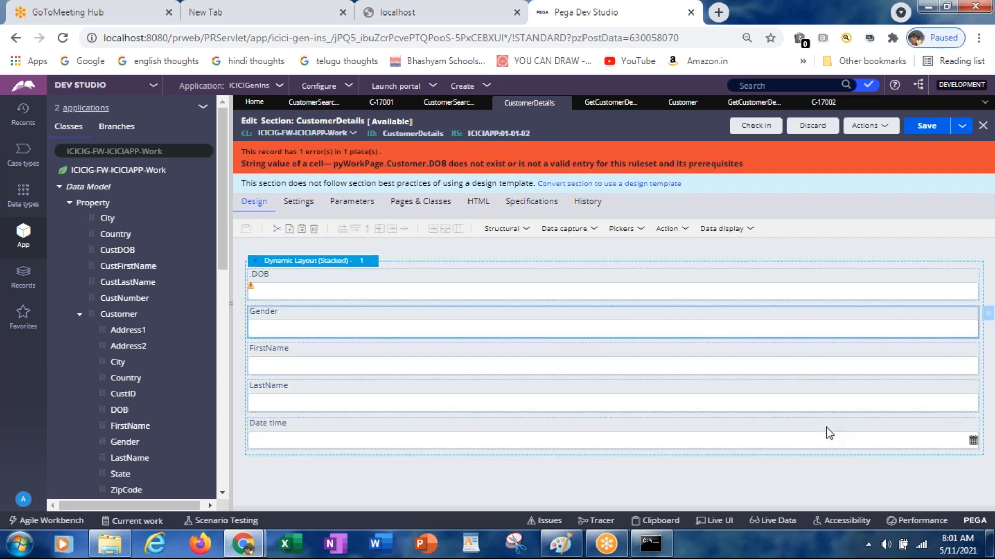
{"action": "left_click", "coordinate": [925, 442]}
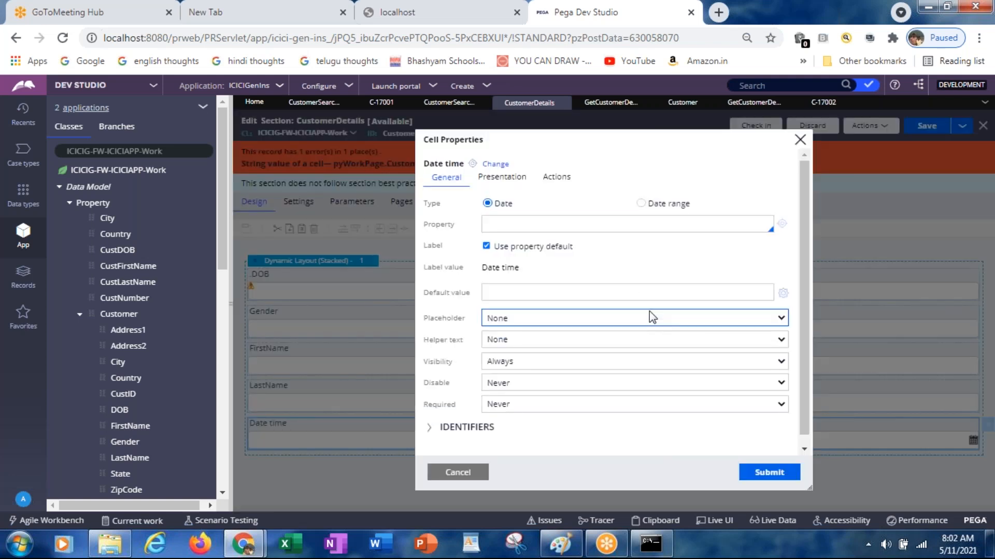
{"action": "left_click", "coordinate": [547, 228]}
{"action": "type", "text": "TempPage"}
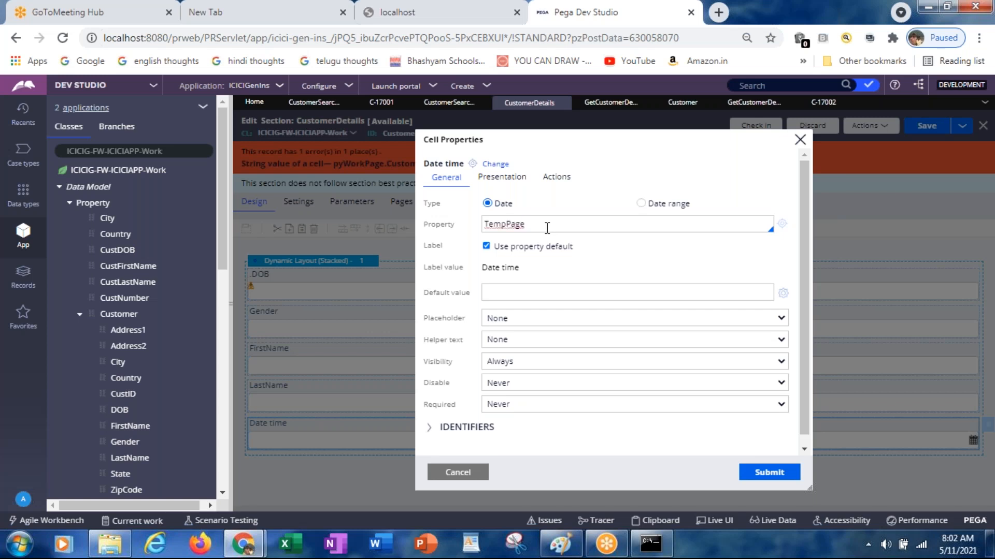
{"action": "key", "text": "ctrl+z"}
{"action": "key", "text": "Down"}
{"action": "type", "text": "py"}
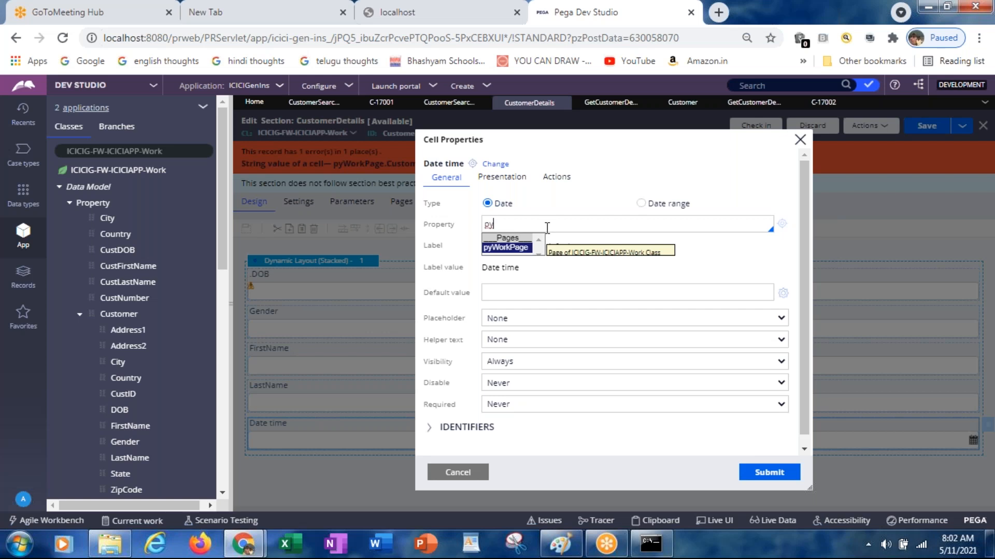
{"action": "key", "text": "Return"}
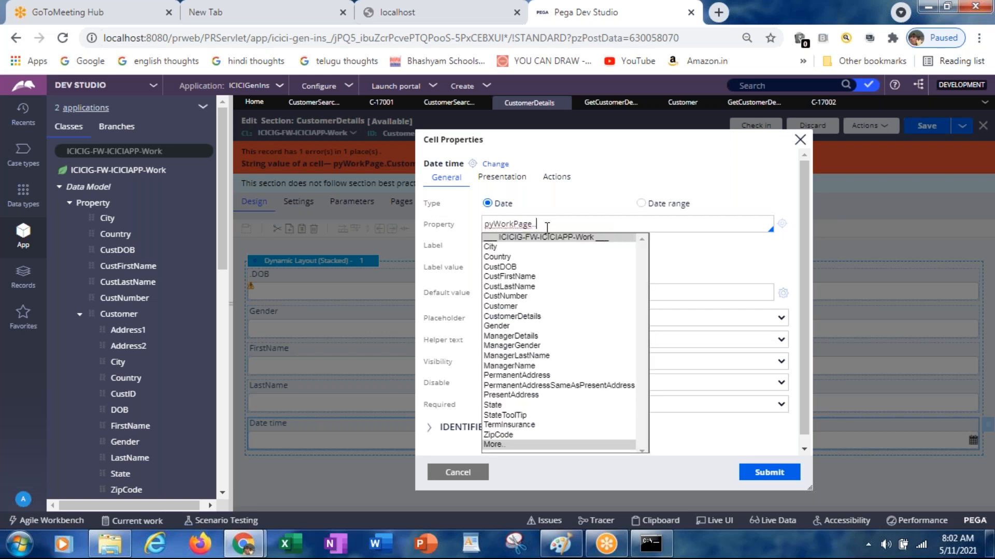
{"action": "type", "text": "customer"}
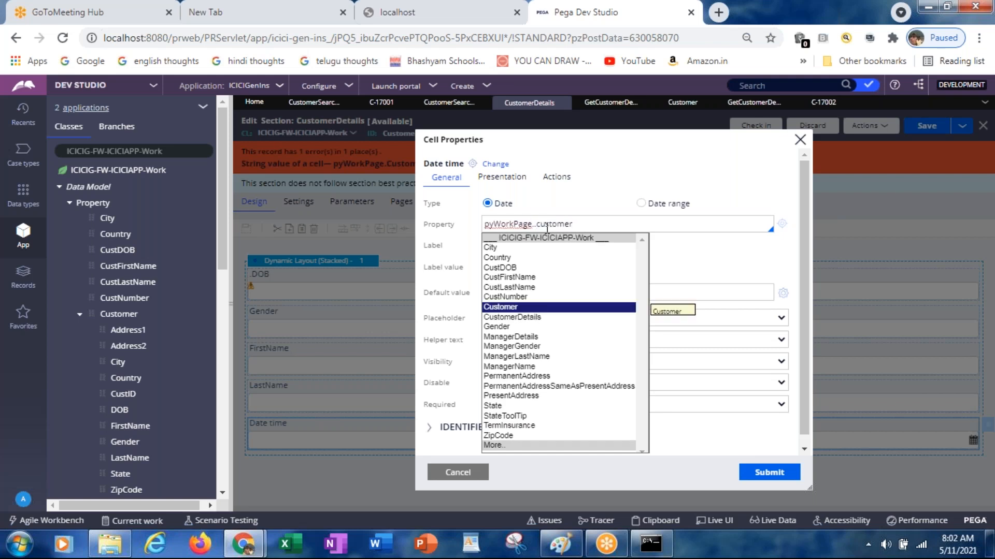
{"action": "left_click", "coordinate": [498, 309]}
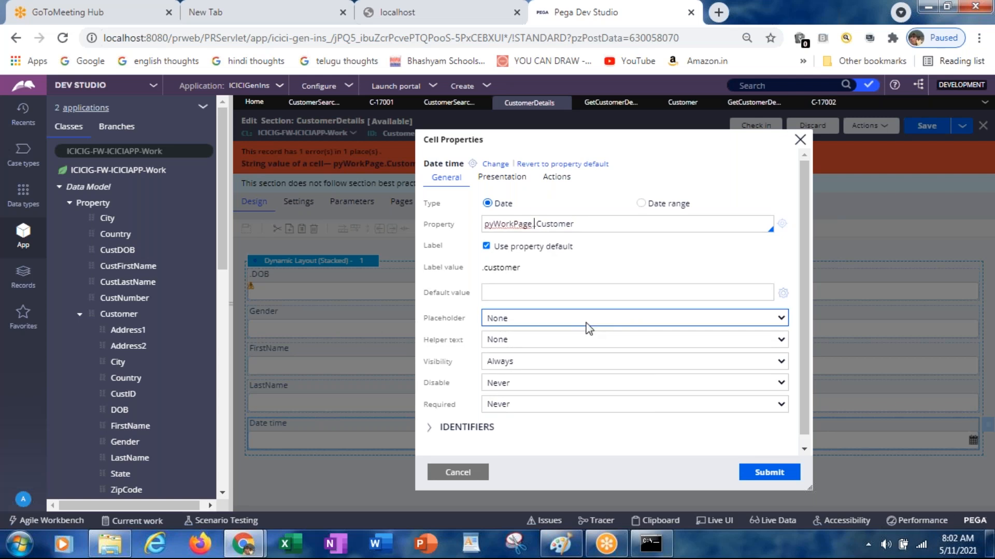
{"action": "key", "text": "Right"}
{"action": "key", "text": "BackSpace"}
{"action": "type", "text": "."}
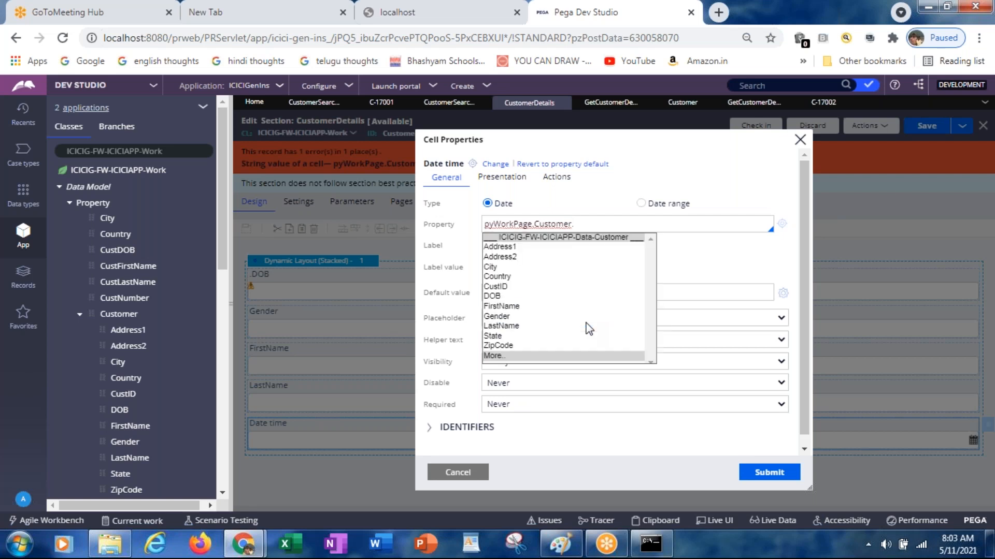
{"action": "left_click", "coordinate": [499, 298]}
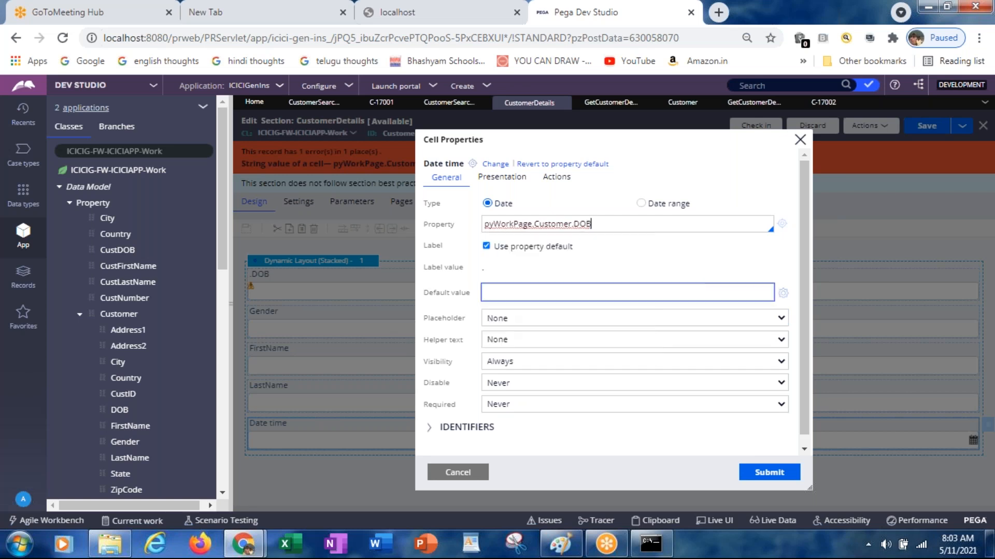
{"action": "left_click", "coordinate": [770, 472]}
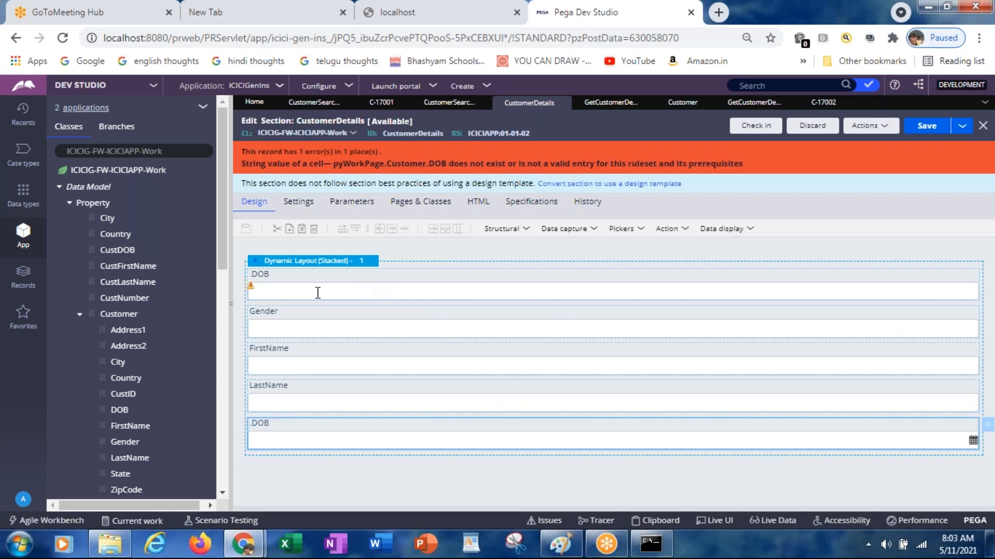
Step: Delete the old DOB text input above the Gender field and save the section
{"action": "left_click", "coordinate": [317, 293]}
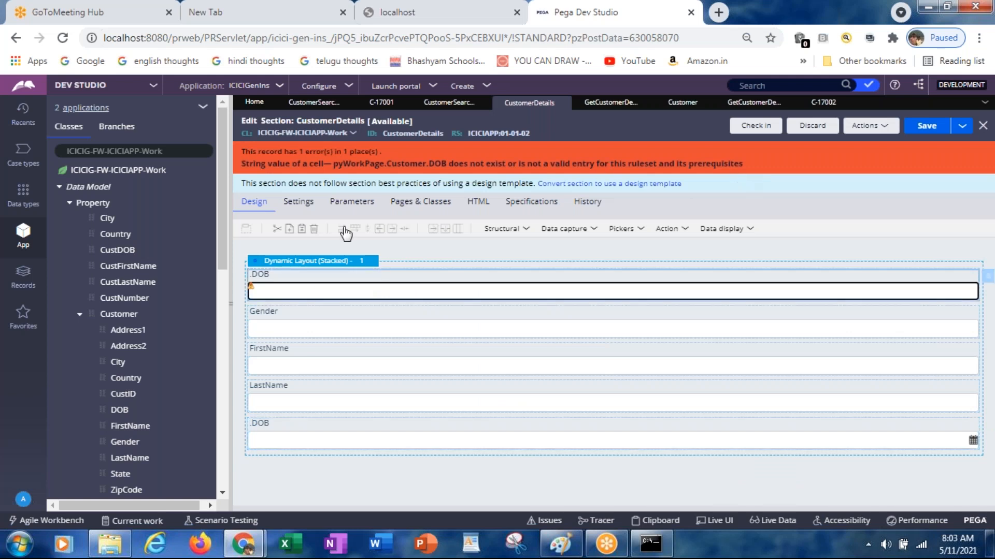
{"action": "left_click", "coordinate": [314, 228]}
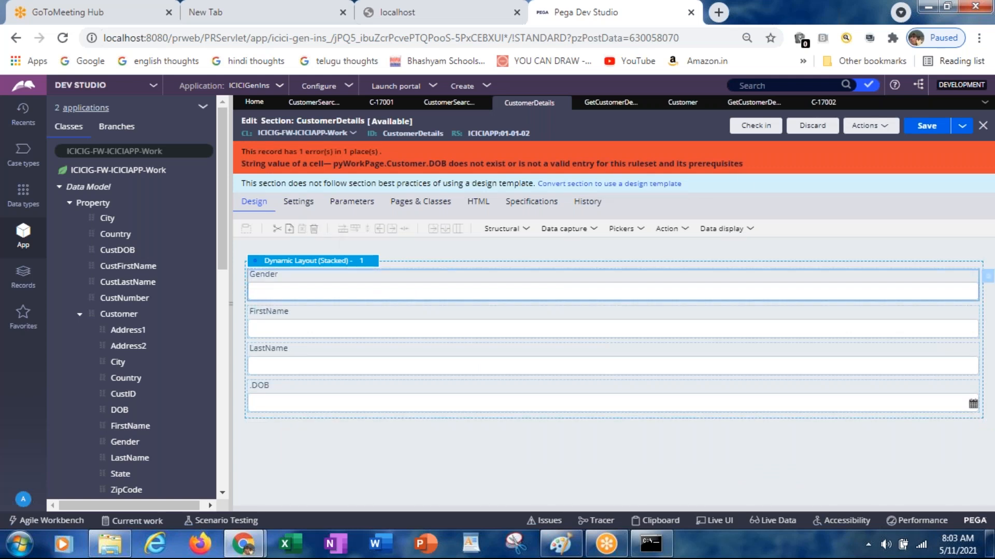
{"action": "left_click", "coordinate": [924, 130]}
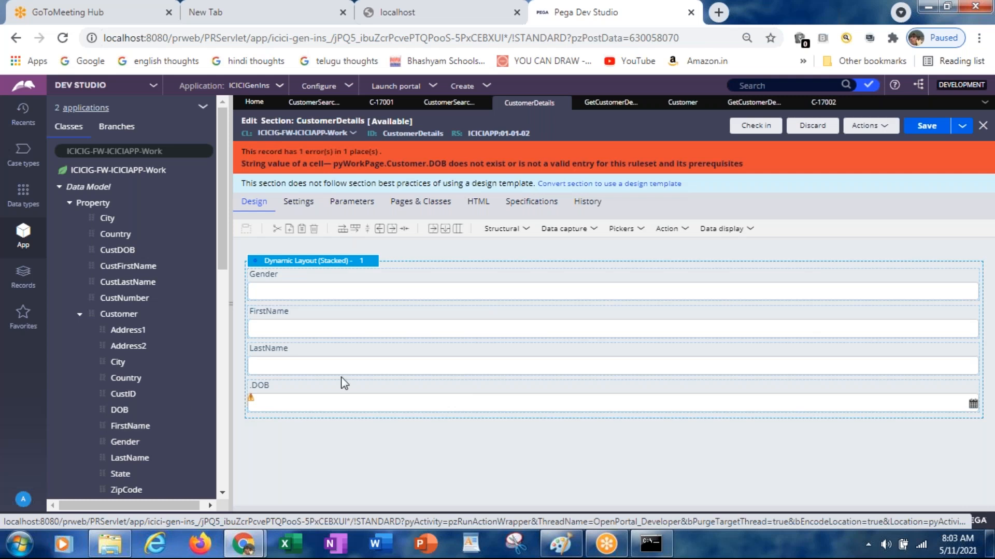
Step: Look up the properties under CustomerDetails and change the date field's property to pyWorkPage.CustomerDetails.DOB
{"action": "left_click", "coordinate": [311, 402]}
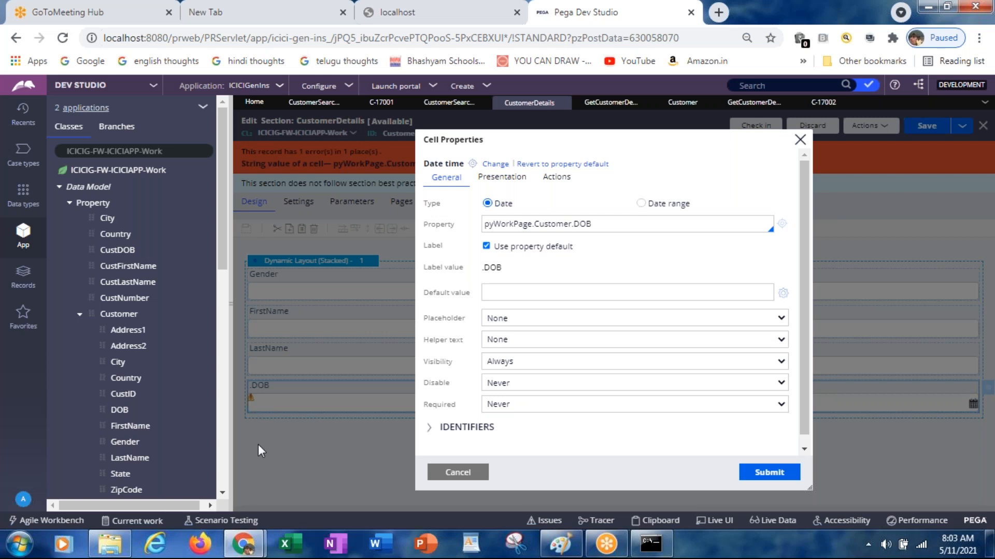
{"action": "left_click", "coordinate": [79, 315]}
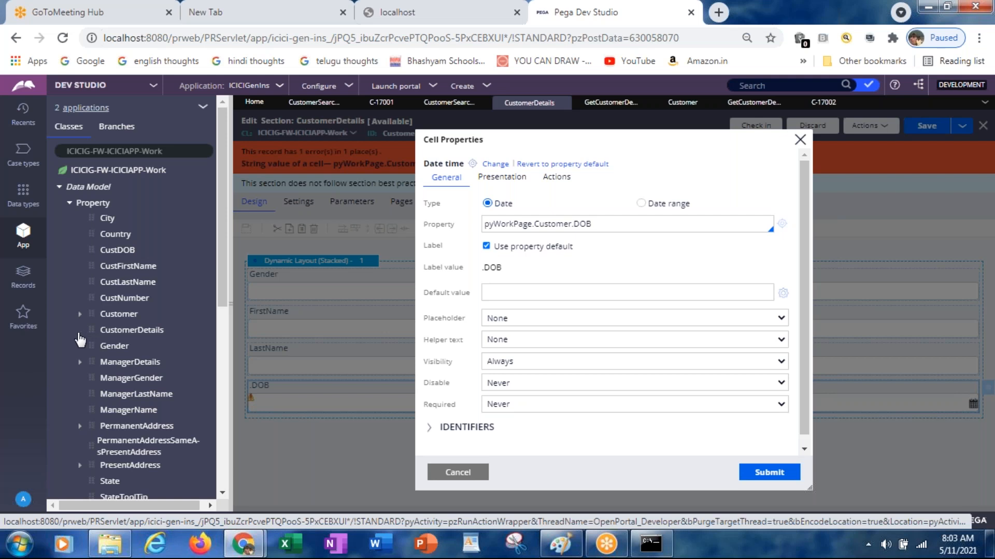
{"action": "left_click", "coordinate": [79, 331]}
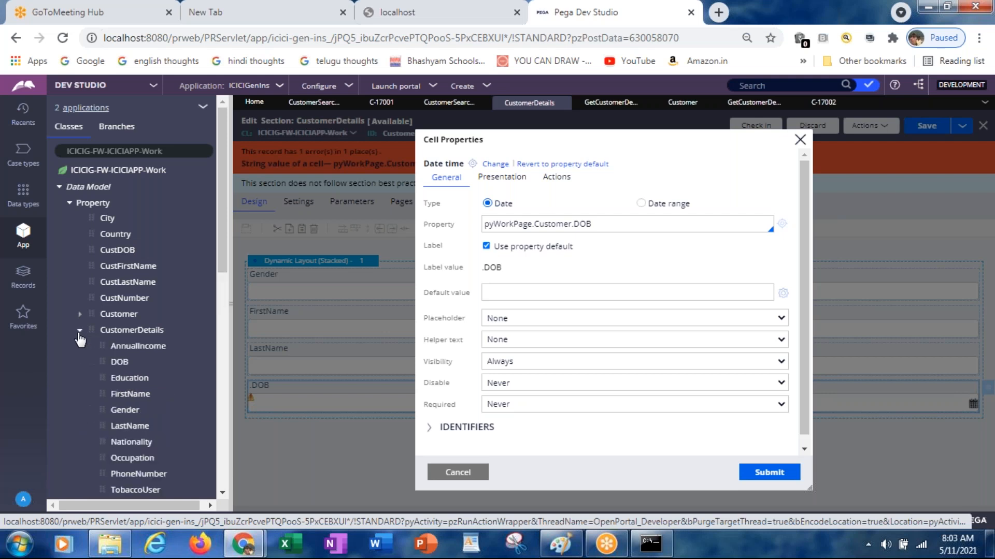
{"action": "left_click", "coordinate": [569, 223]}
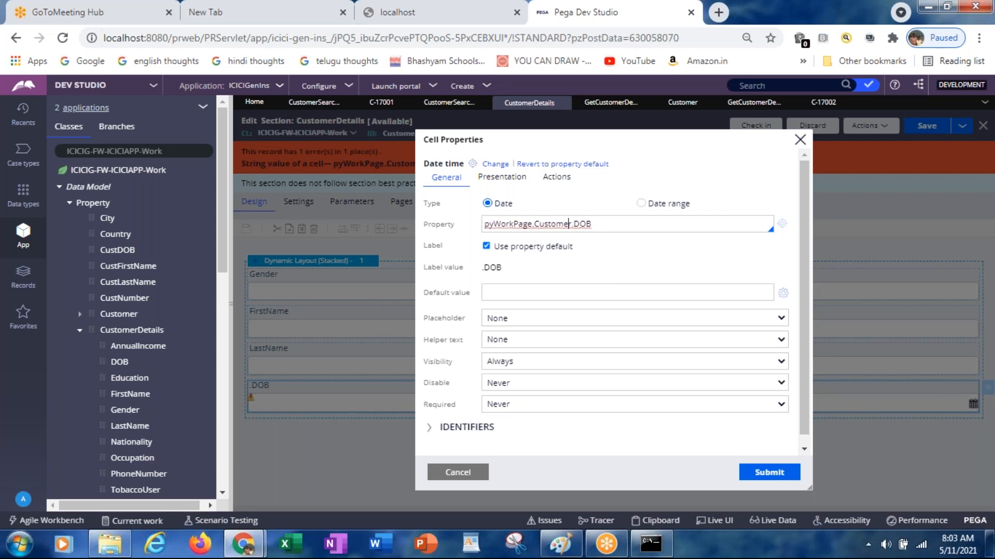
{"action": "type", "text": "Details"}
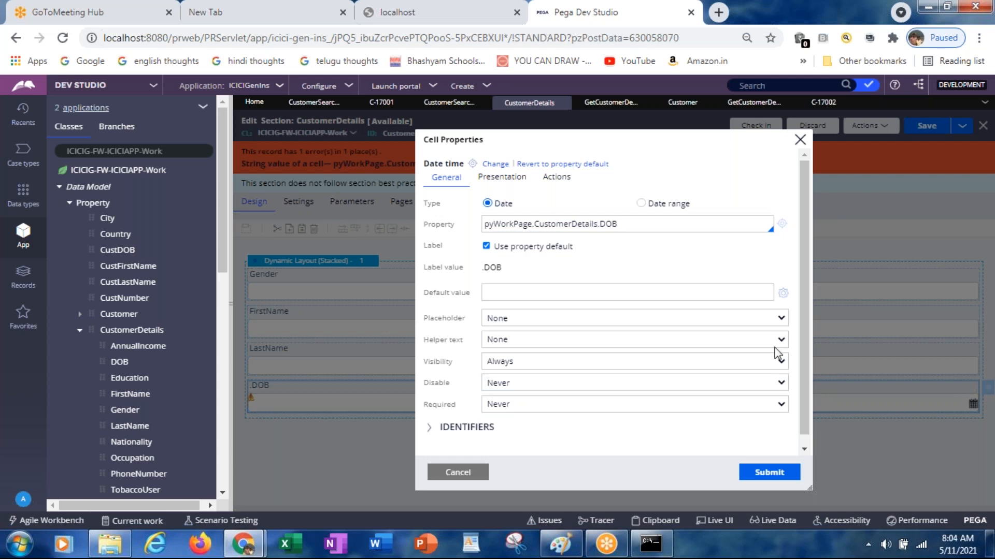
{"action": "left_click", "coordinate": [769, 472]}
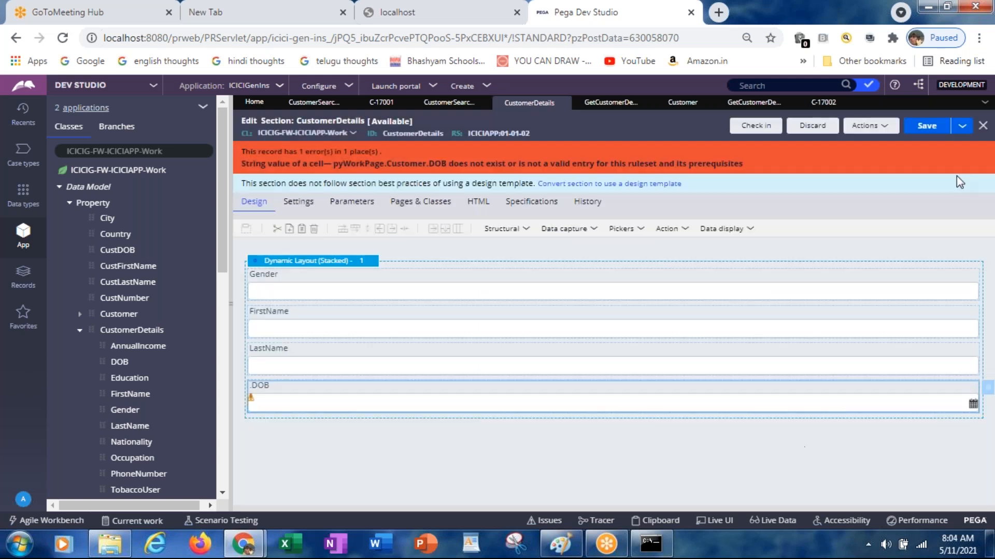
Step: Save the CustomerDetails section and open the CustDetailsSec section of the ICICIG-FW-ICICIAPP-Work class
{"action": "left_click", "coordinate": [925, 135]}
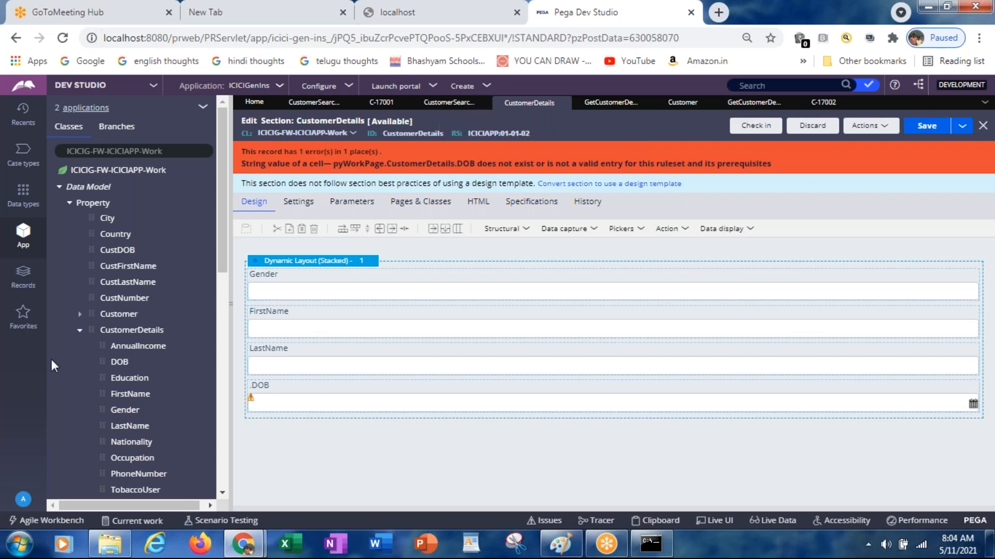
{"action": "left_click", "coordinate": [80, 334]}
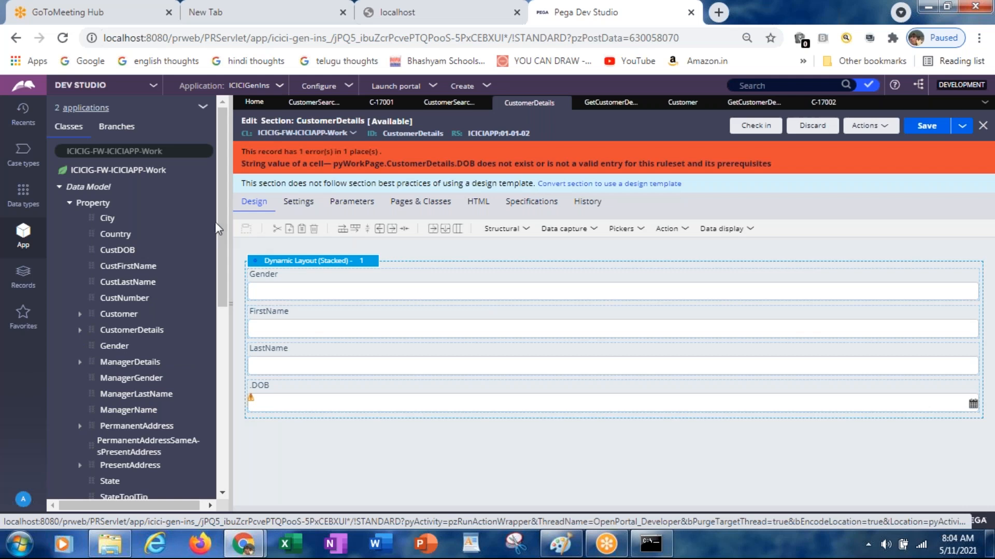
{"action": "left_click", "coordinate": [70, 204]}
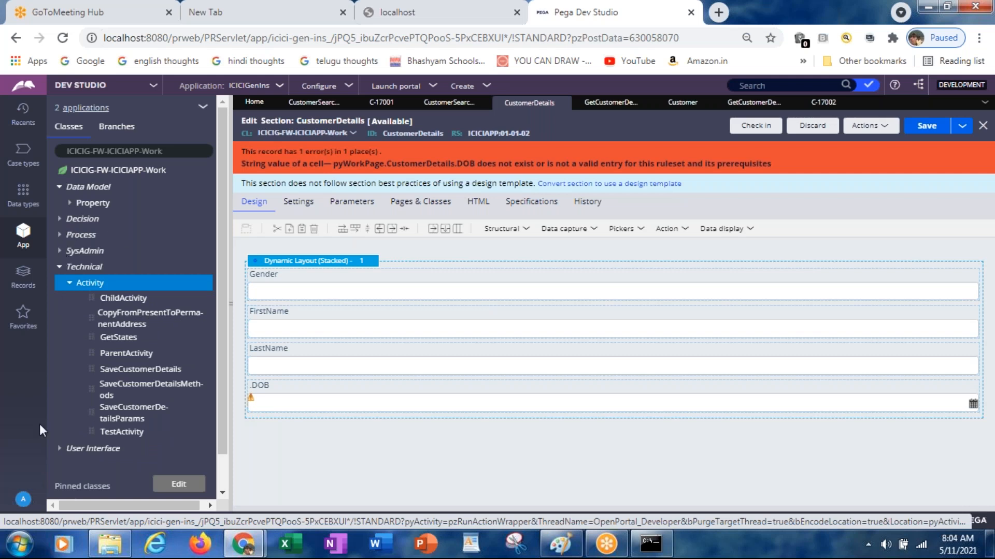
{"action": "left_click", "coordinate": [60, 450]}
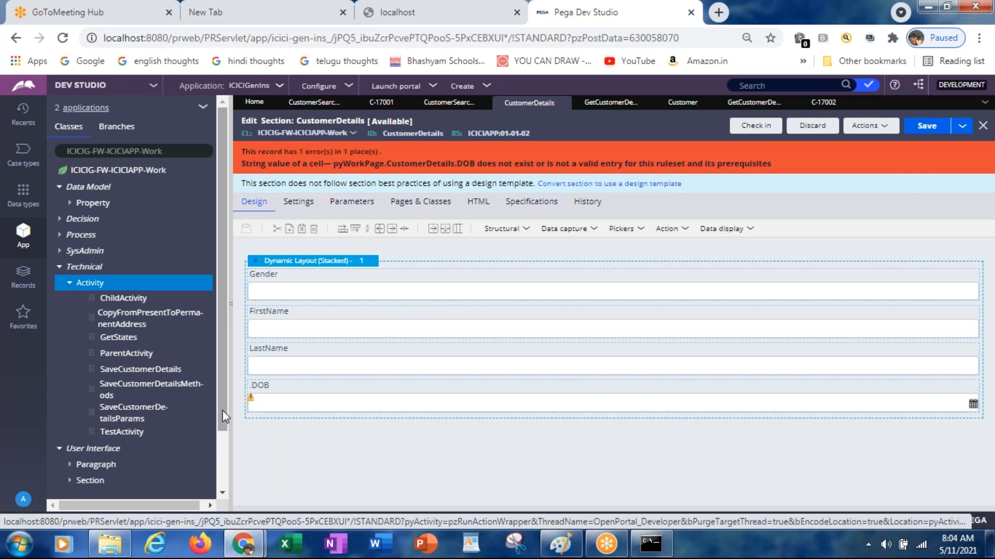
{"action": "scroll", "coordinate": [222, 410], "scroll_direction": "down", "scroll_amount": 2}
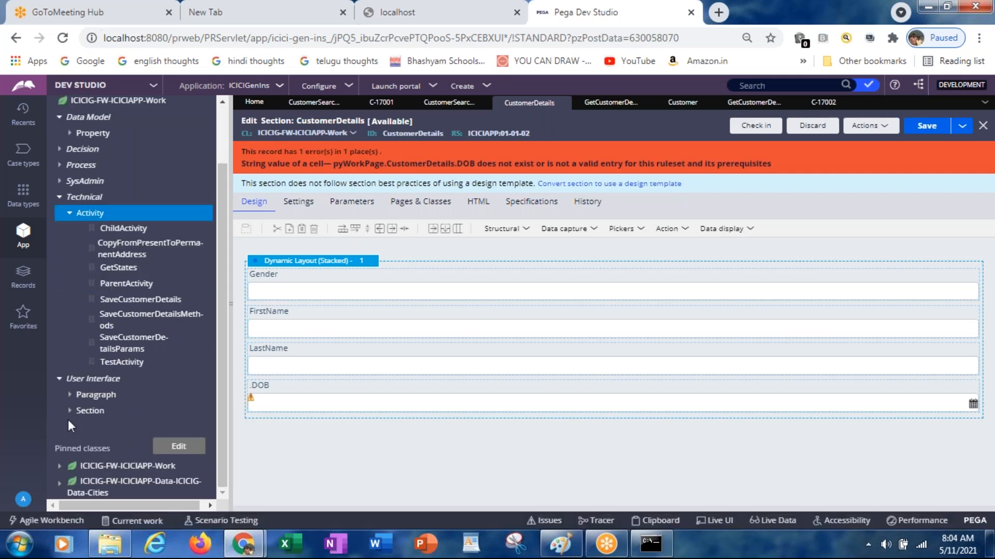
{"action": "left_click", "coordinate": [69, 412]}
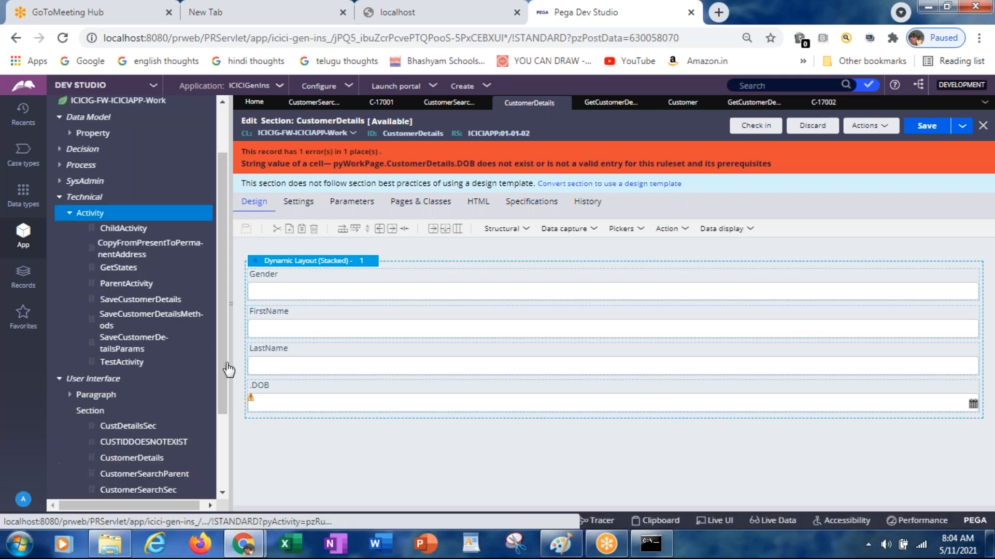
{"action": "left_click_drag", "start_coordinate": [219, 359], "coordinate": [229, 411]}
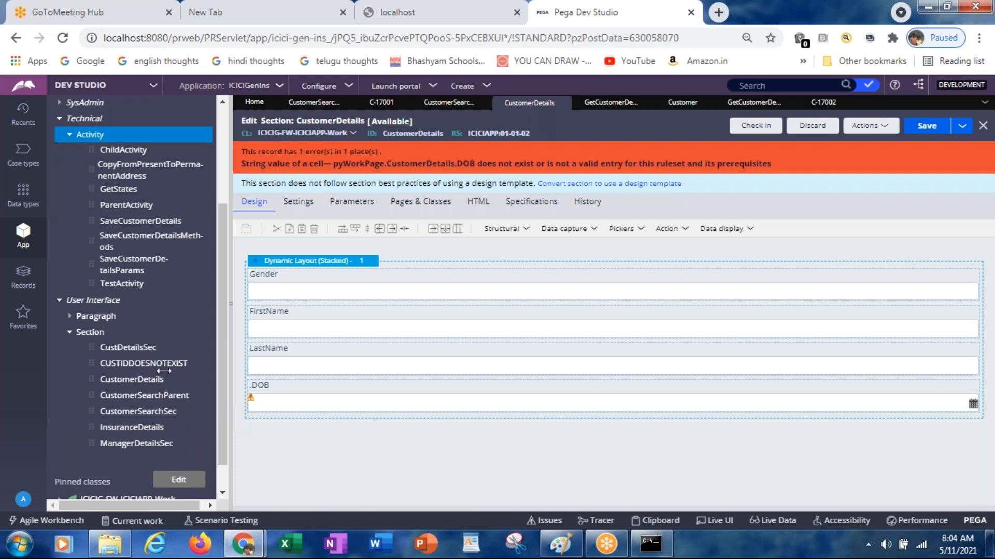
{"action": "left_click", "coordinate": [133, 350]}
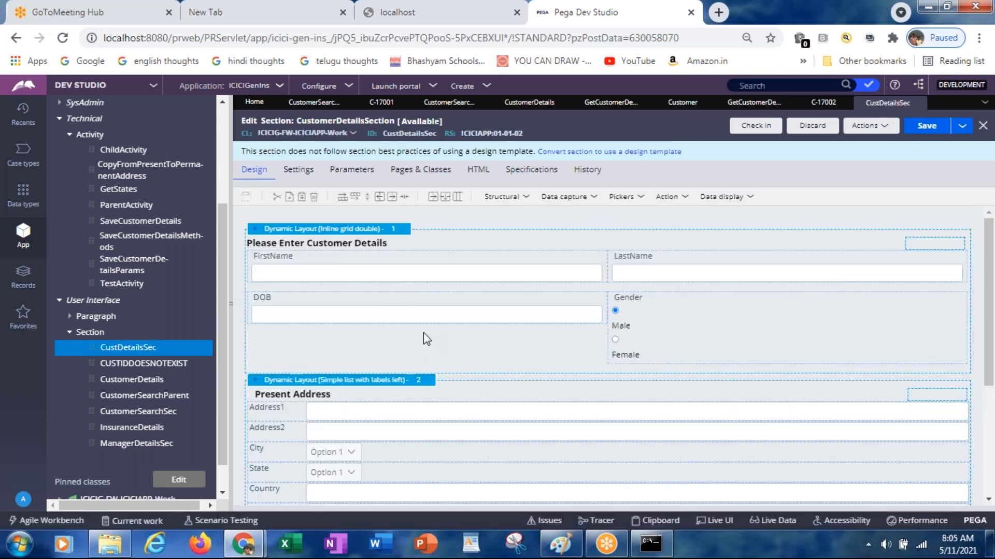
Step: Check which properties the FirstName and DOB fields of the CustDetailsSec section are bound to
{"action": "left_click", "coordinate": [354, 271]}
{"action": "double_click", "coordinate": [428, 278]}
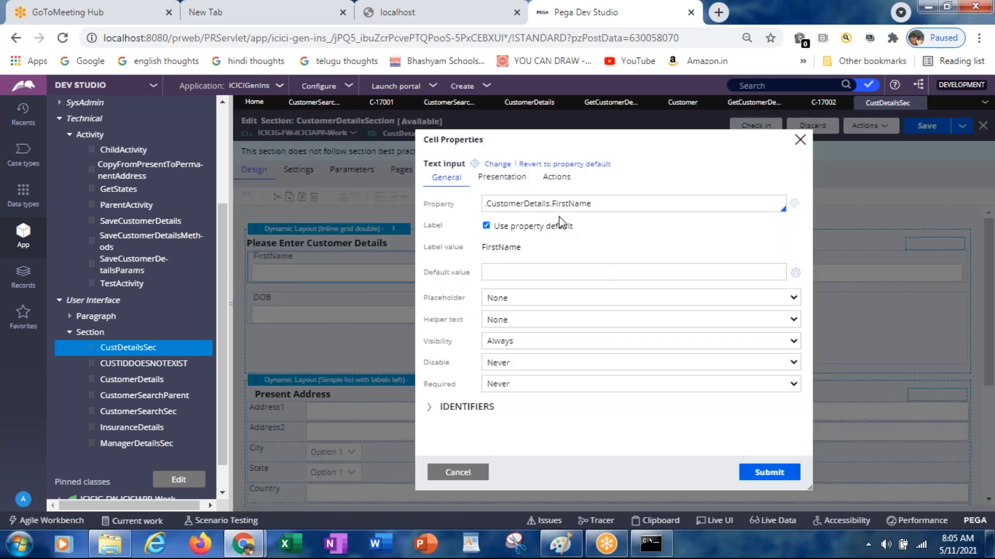
{"action": "left_click", "coordinate": [456, 472]}
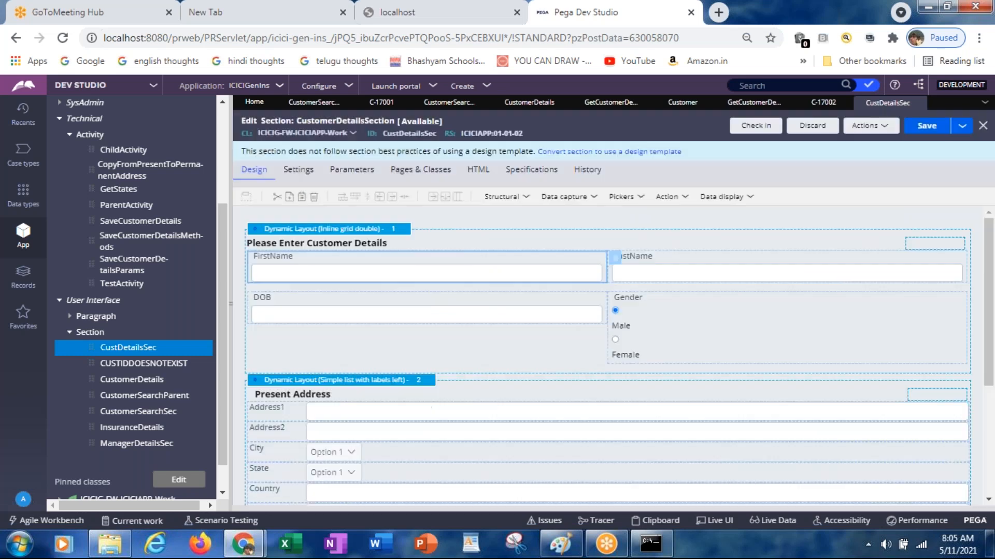
{"action": "left_click", "coordinate": [288, 313]}
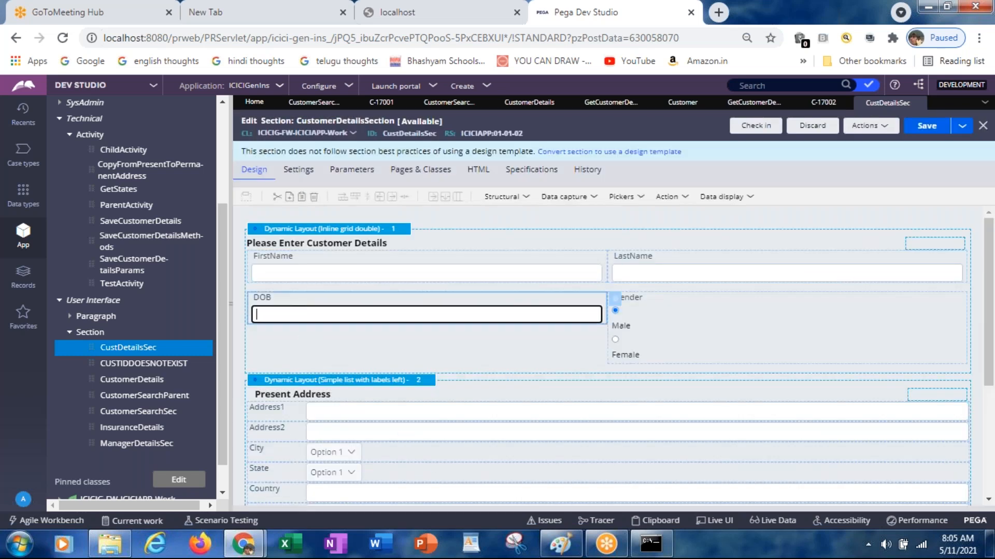
{"action": "left_click", "coordinate": [615, 299]}
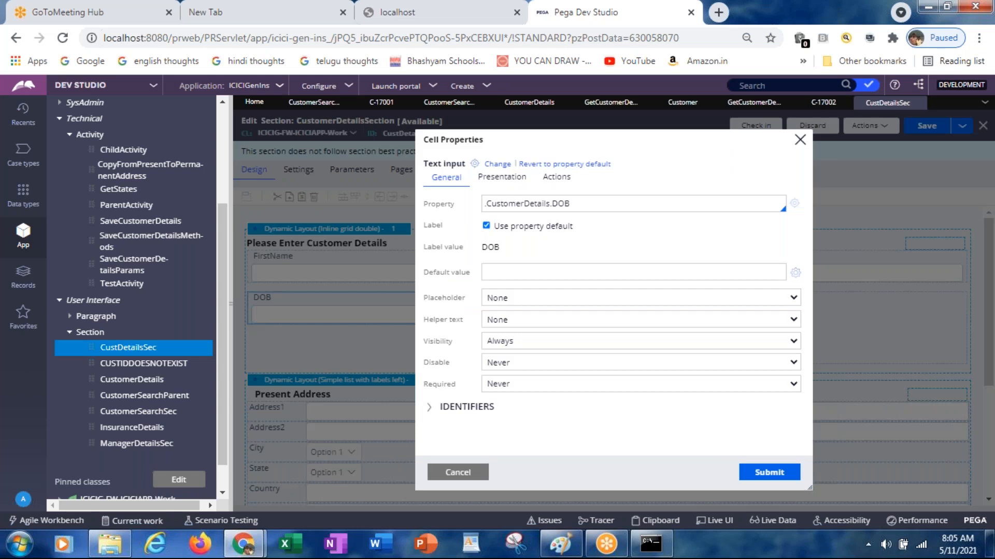
{"action": "left_click", "coordinate": [442, 473]}
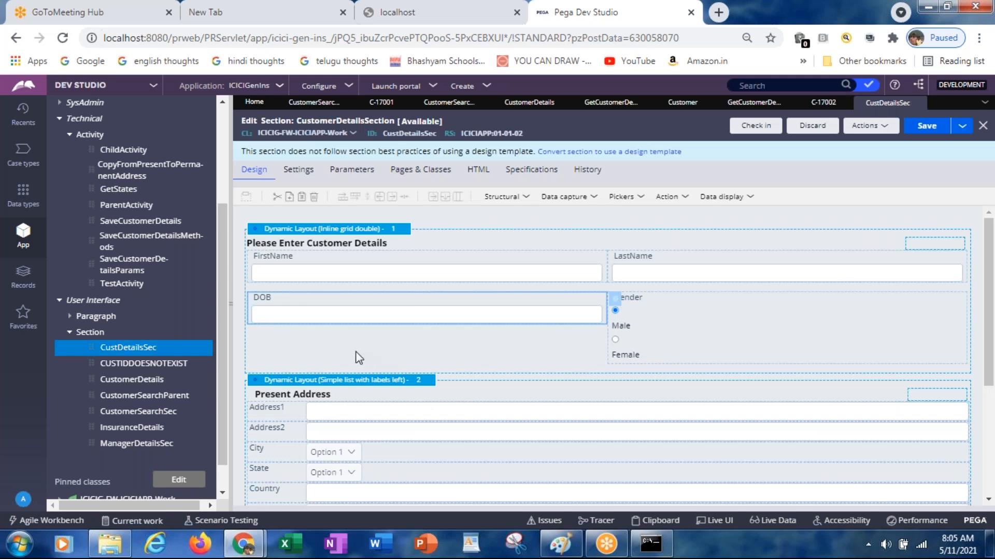
Step: Copy the "Please Enter Customer Details" layout in CustDetailsSec and return to the CustomerDetails section
{"action": "right_click", "coordinate": [356, 348]}
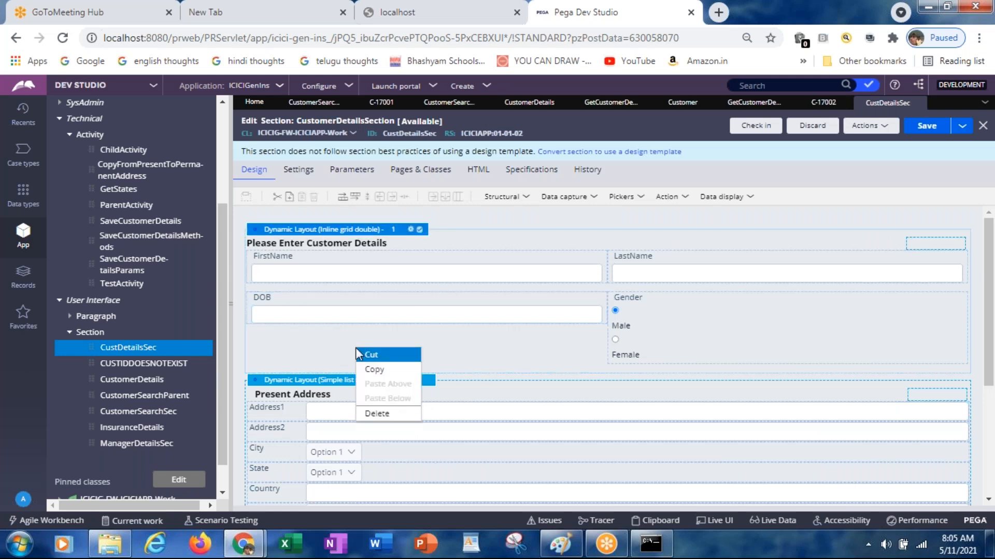
{"action": "left_click", "coordinate": [382, 371]}
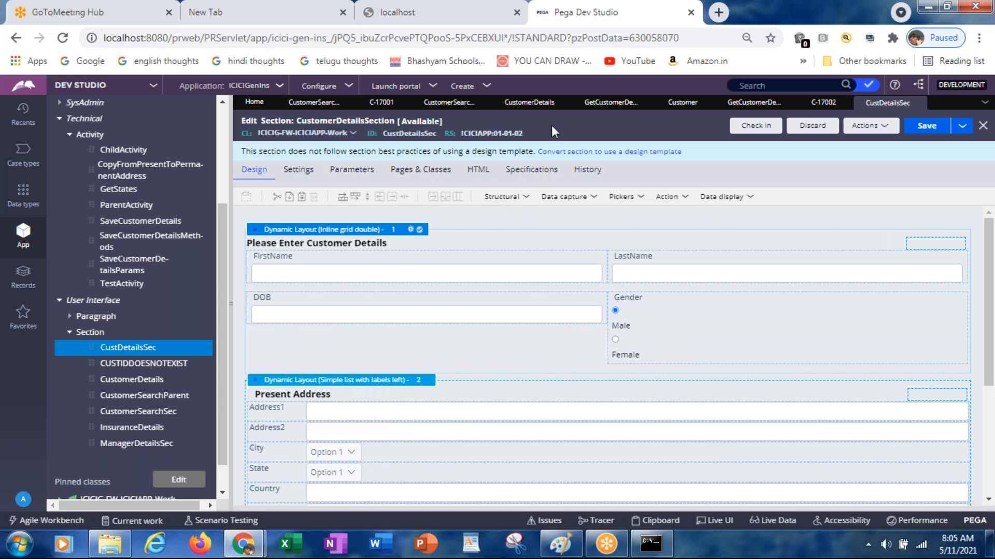
{"action": "left_click", "coordinate": [756, 106]}
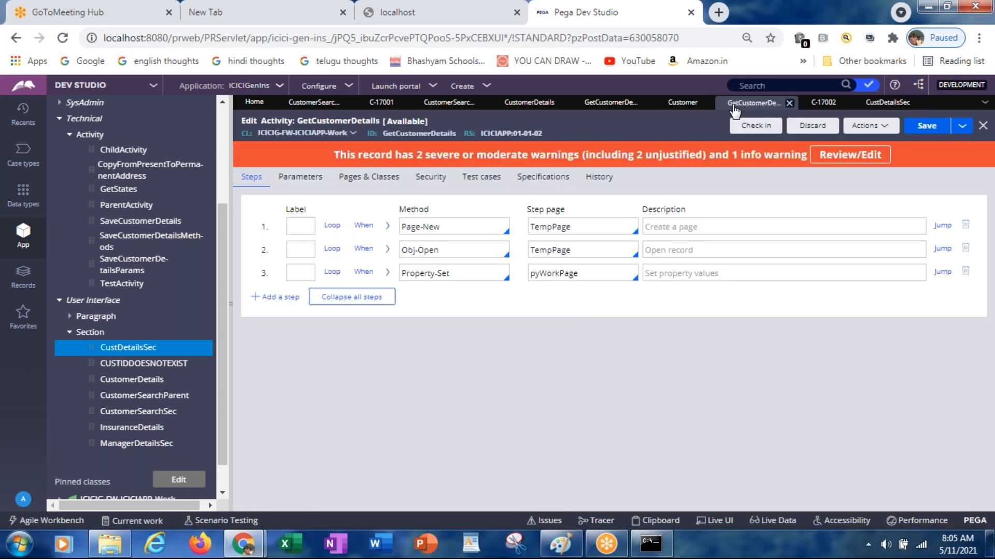
{"action": "left_click", "coordinate": [539, 103]}
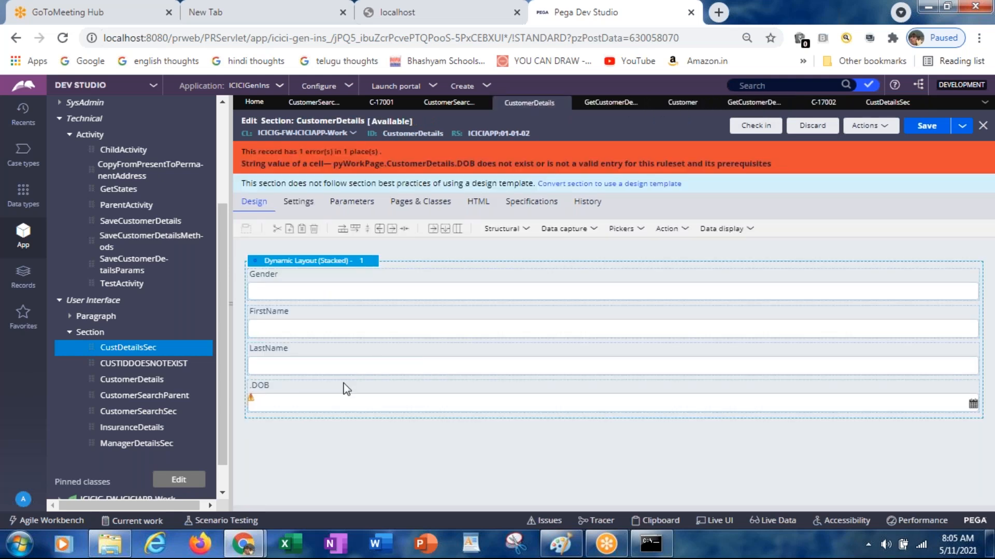
Step: Check which property the Gender field of the CustomerDetails section is bound to, leaving its settings as they are
{"action": "right_click", "coordinate": [306, 394]}
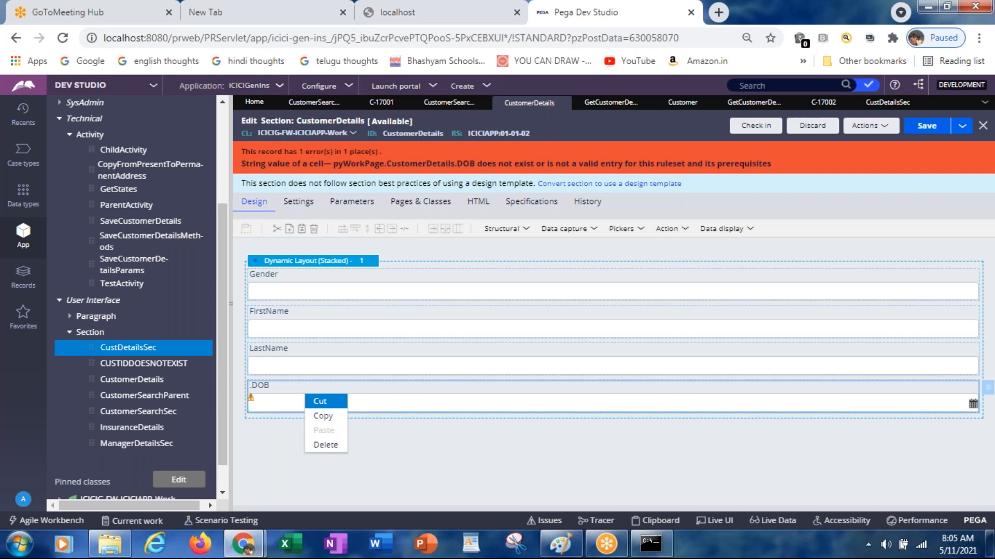
{"action": "left_click", "coordinate": [278, 385]}
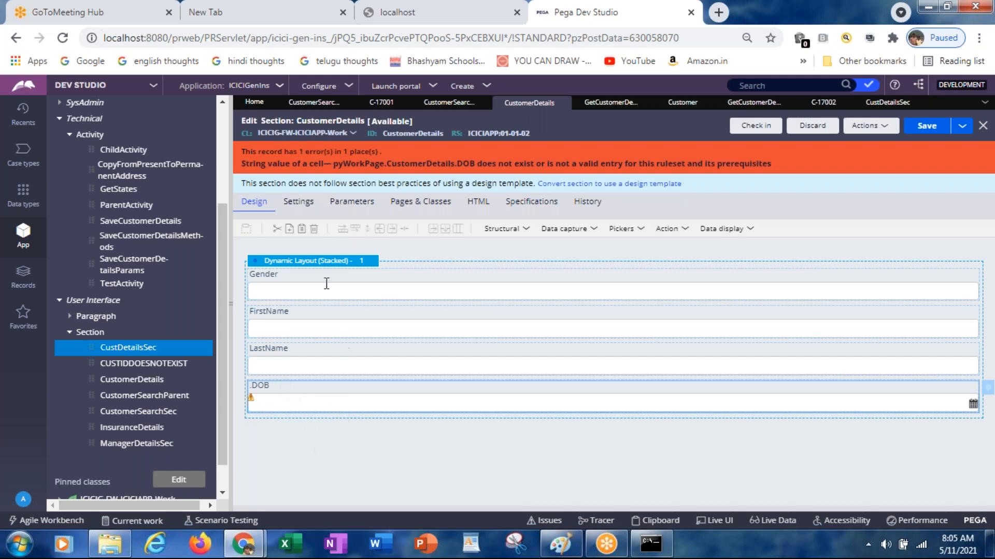
{"action": "left_click", "coordinate": [313, 292]}
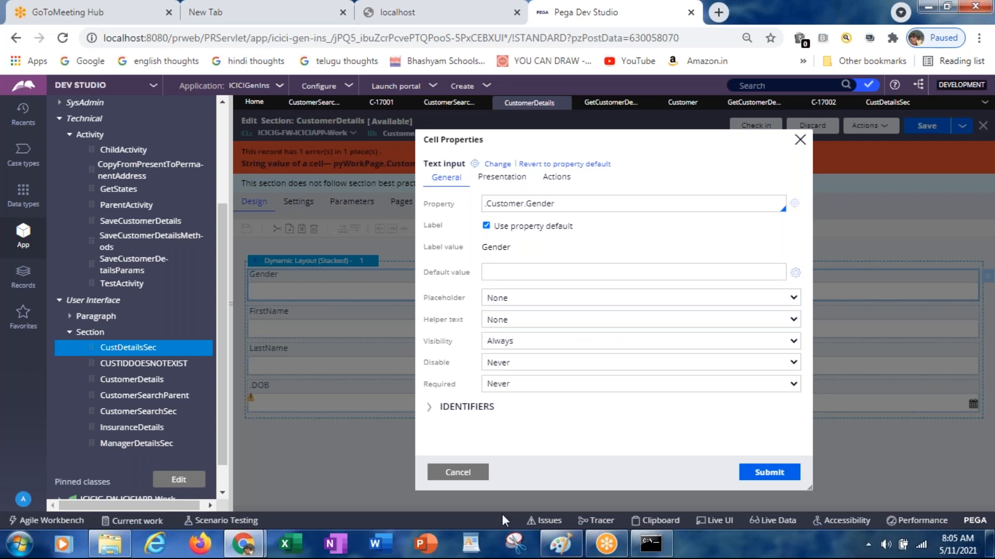
{"action": "left_click", "coordinate": [468, 472]}
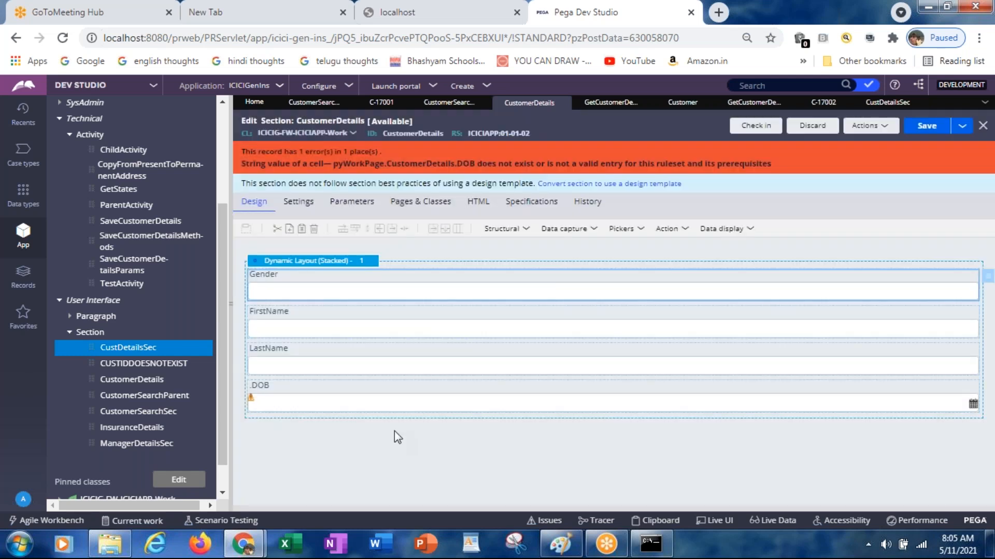
Step: Delete the DOB date field below LastName and save the CustomerDetails section
{"action": "left_click", "coordinate": [368, 401]}
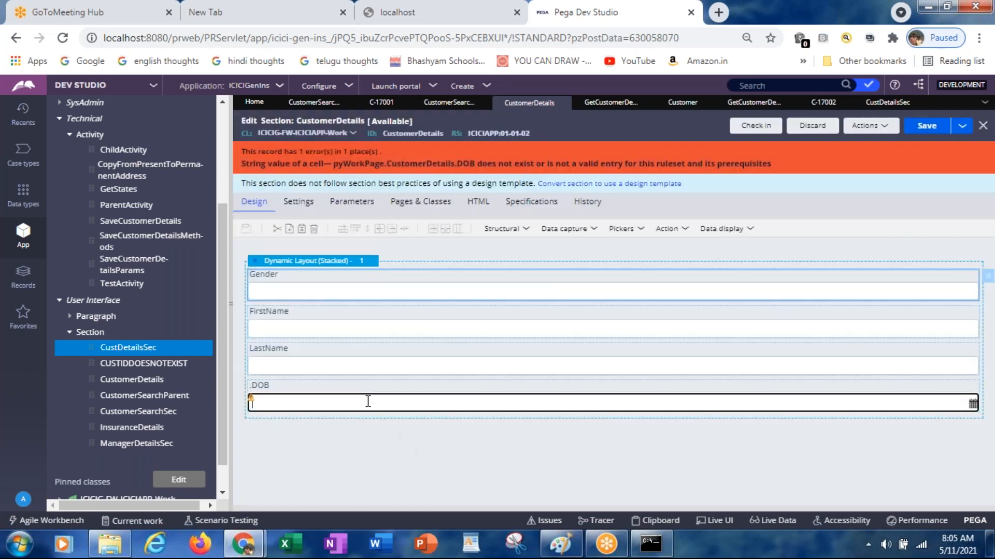
{"action": "left_click", "coordinate": [314, 229]}
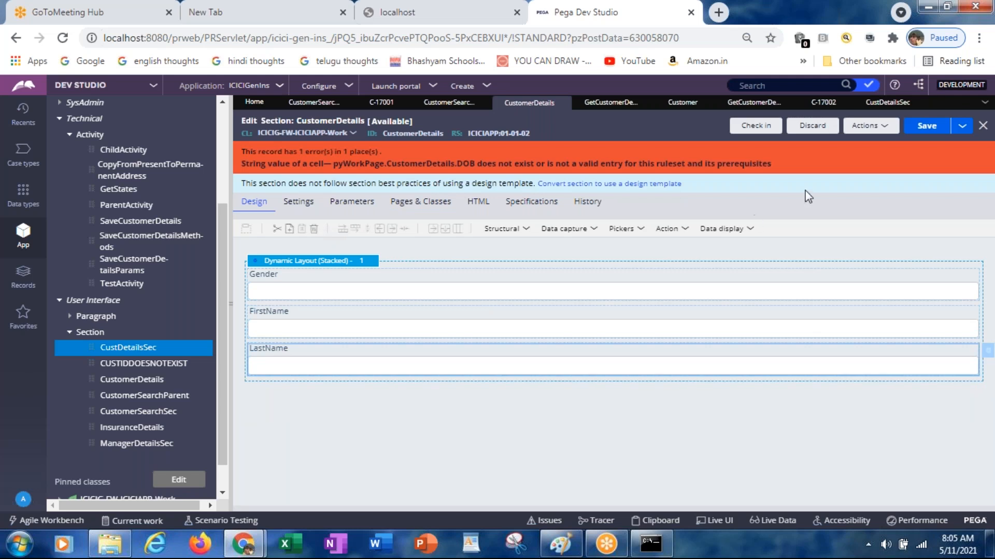
{"action": "left_click", "coordinate": [925, 128]}
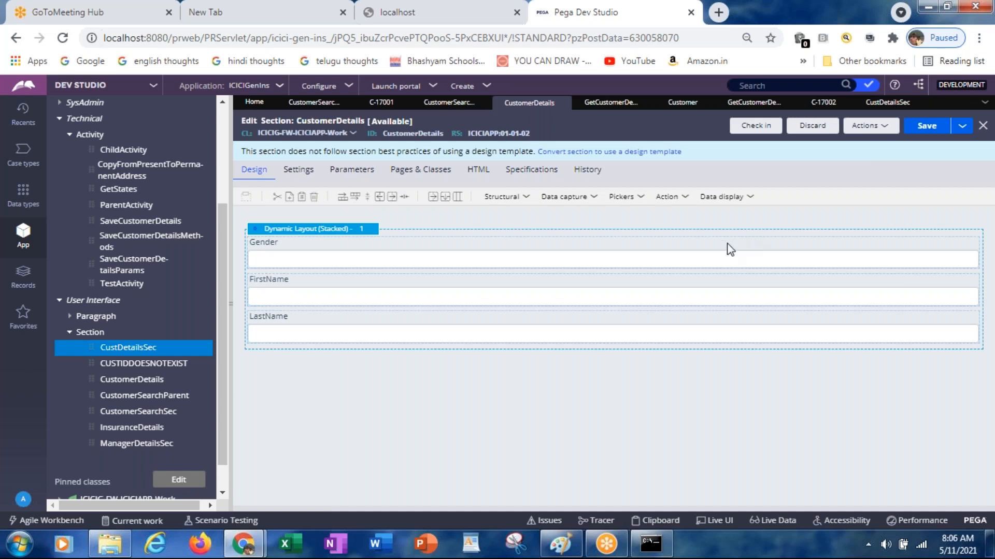
Step: Set the Gender field's property to pyWorkPage.Customer.Gender and save the section
{"action": "left_click", "coordinate": [669, 254]}
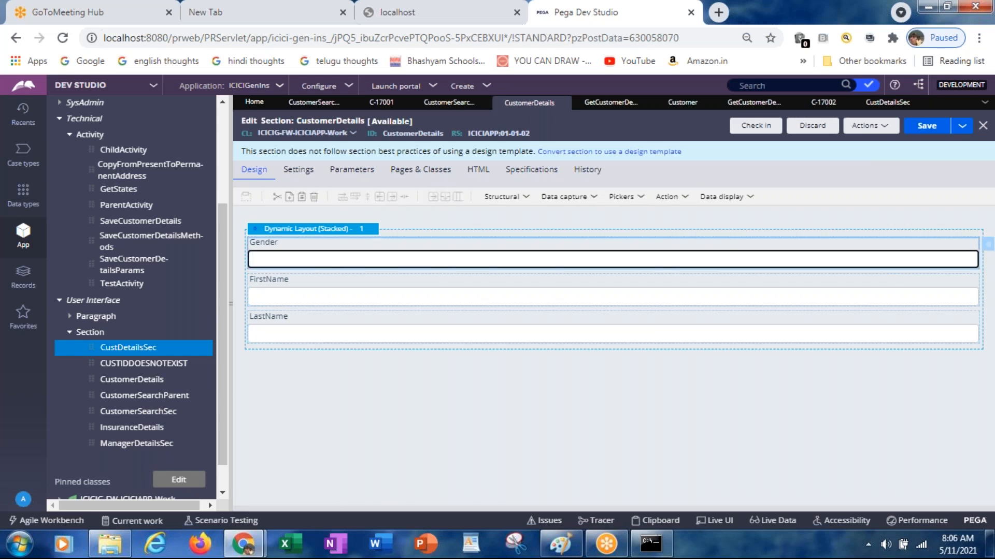
{"action": "double_click", "coordinate": [664, 254]}
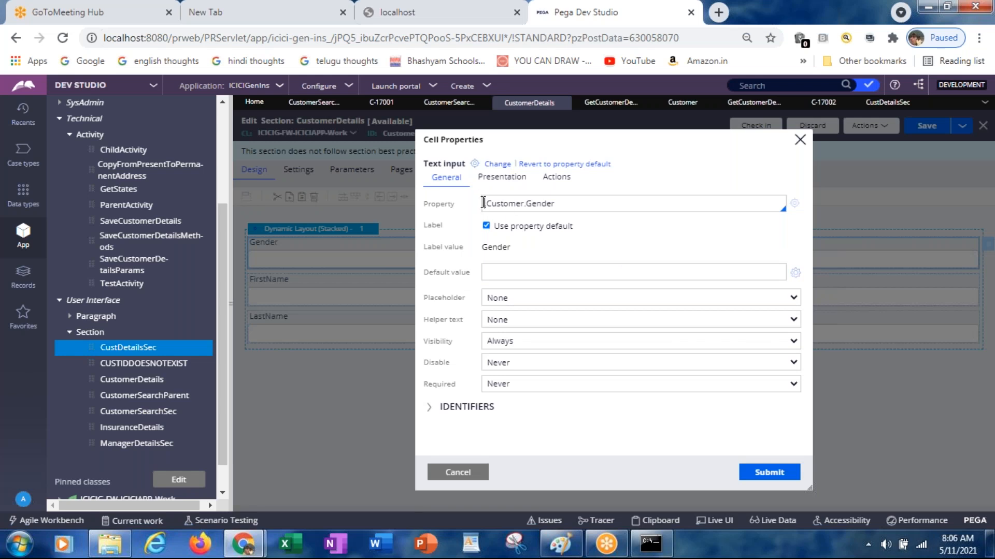
{"action": "type", "text": "pyWorkPage"}
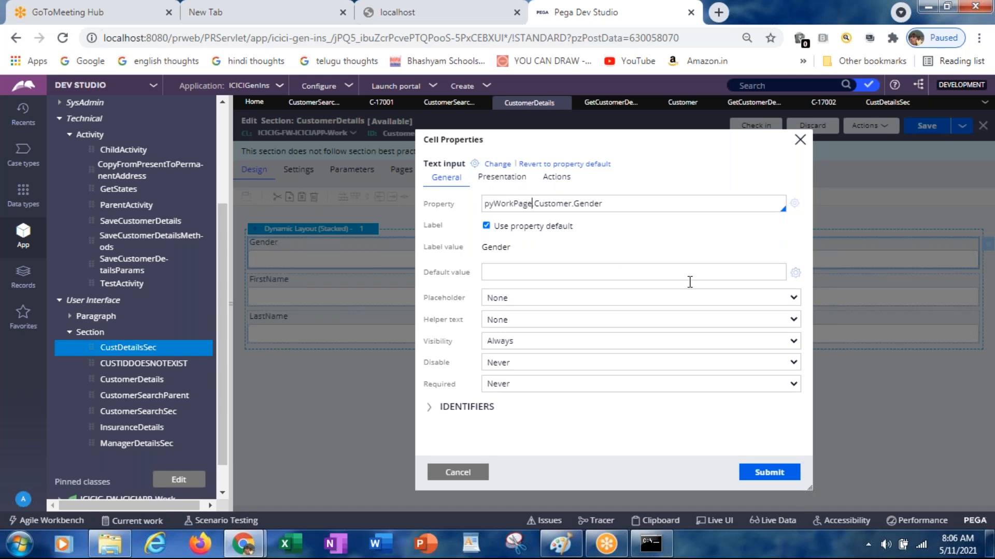
{"action": "key", "text": "Return"}
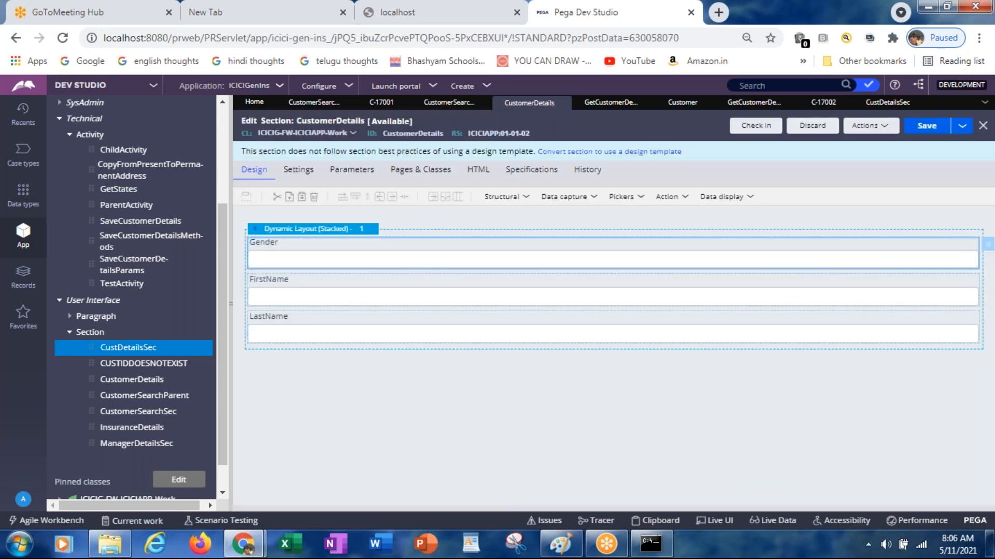
{"action": "left_click", "coordinate": [920, 127]}
Step: Set the FirstName field's property to pyWorkPage.Customer.FirstName
{"action": "left_click", "coordinate": [561, 298]}
{"action": "double_click", "coordinate": [561, 298]}
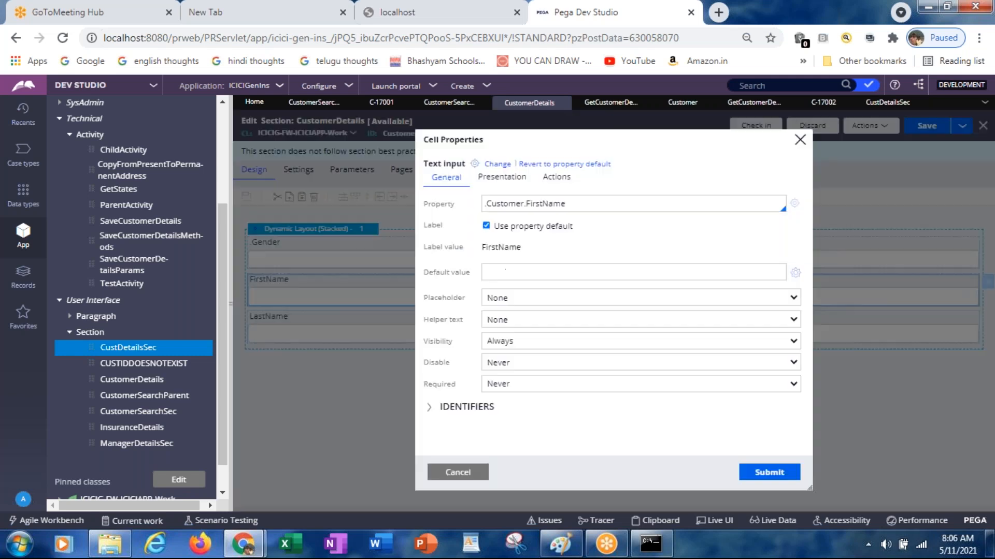
{"action": "left_click", "coordinate": [484, 204]}
{"action": "key", "text": "ctrl+v"}
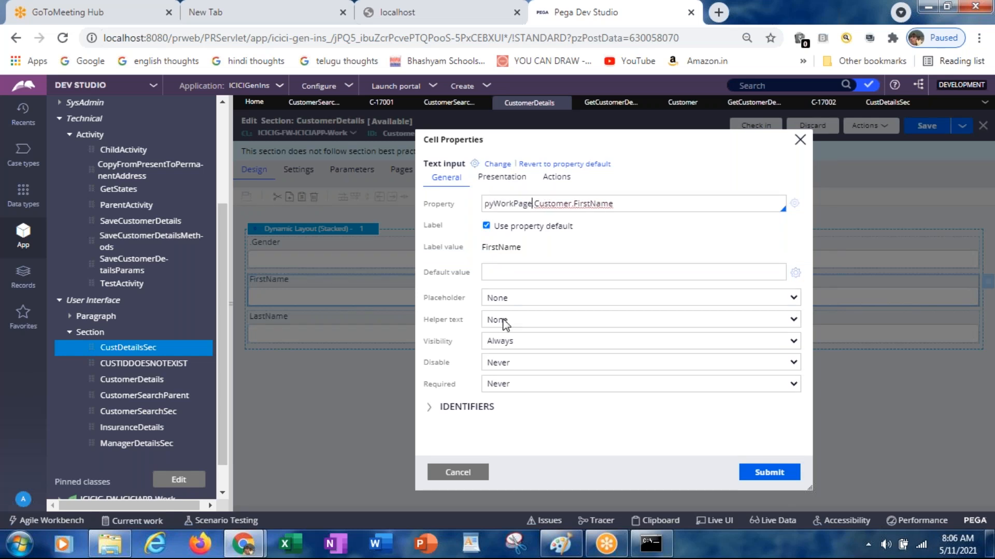
{"action": "left_click", "coordinate": [752, 466]}
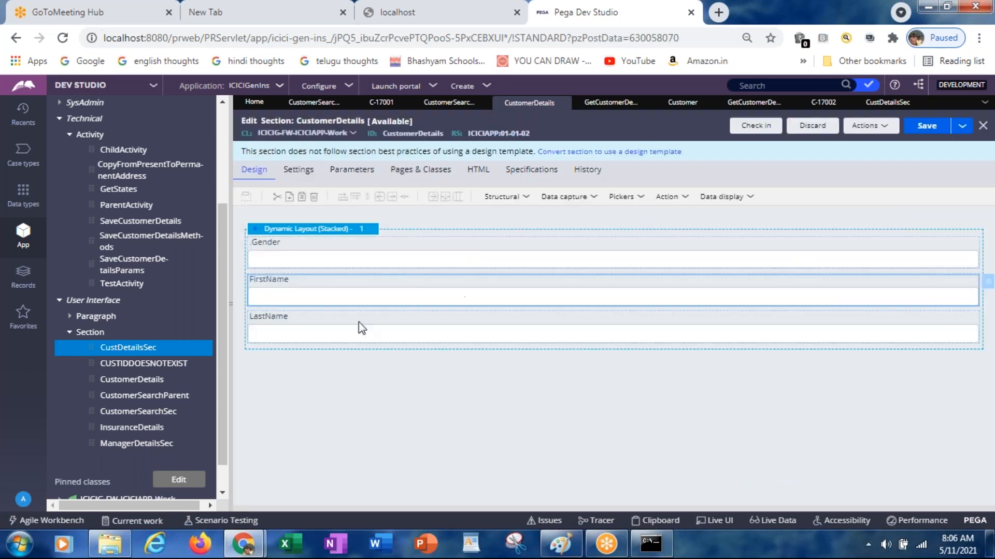
Step: Set the LastName field's property to pyWorkPage.Customer.LastName and save the section
{"action": "double_click", "coordinate": [294, 340]}
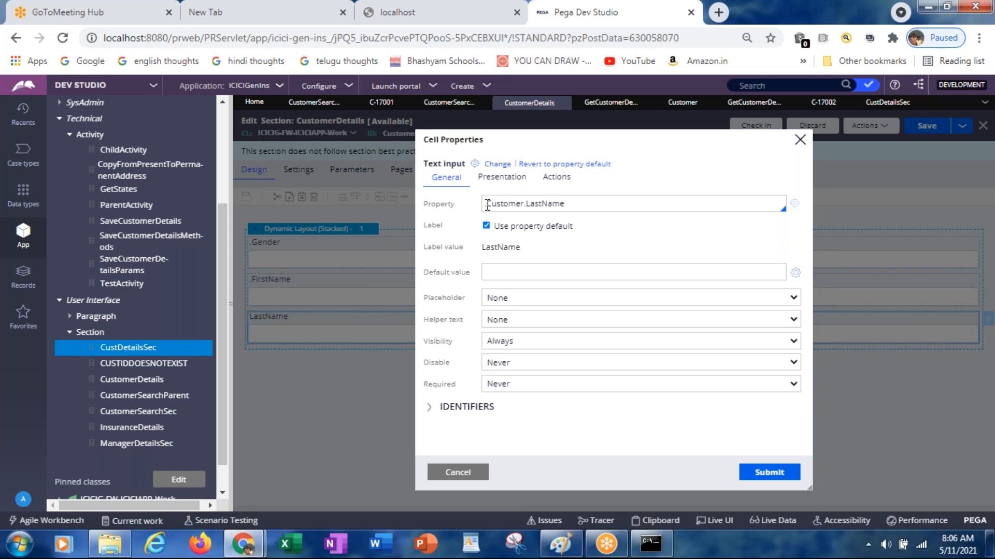
{"action": "left_click", "coordinate": [484, 205]}
{"action": "key", "text": "ctrl+v"}
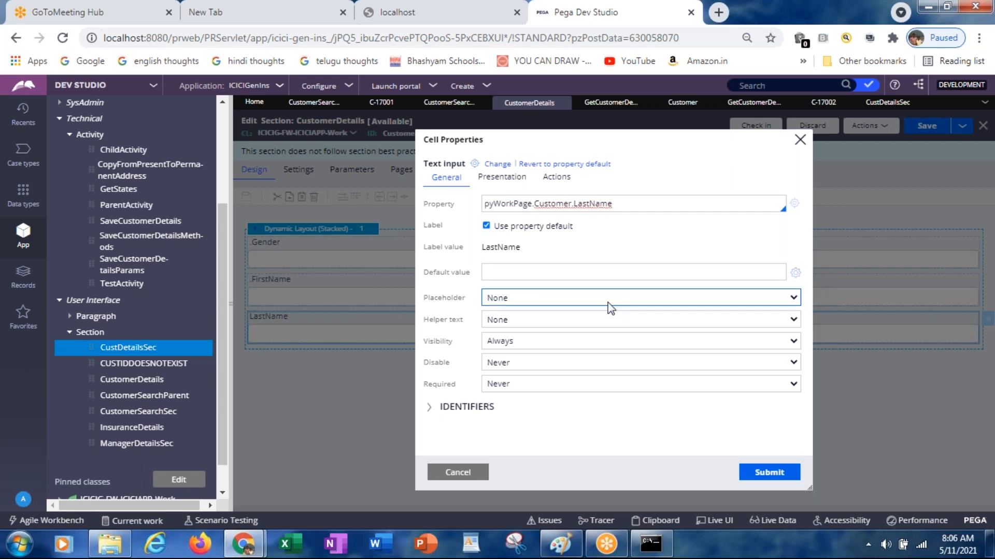
{"action": "left_click", "coordinate": [759, 475]}
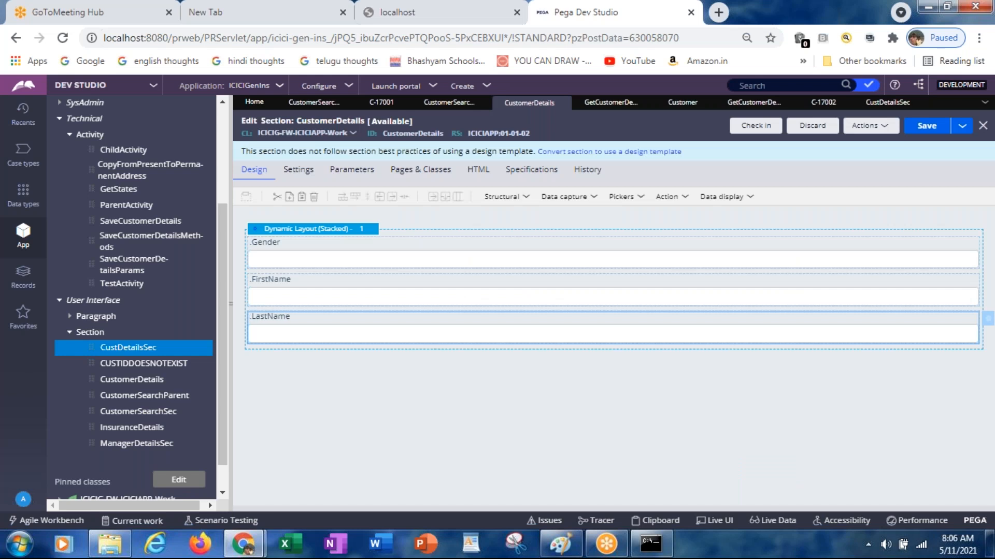
{"action": "left_click", "coordinate": [926, 128]}
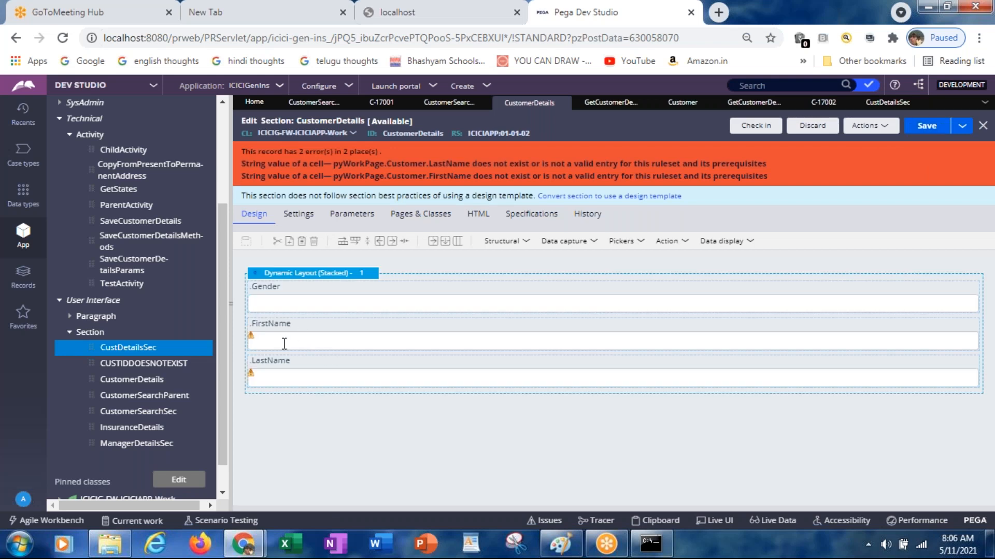
Step: Check the Gender field's property reference and close its cell properties without changing anything
{"action": "left_click", "coordinate": [278, 307]}
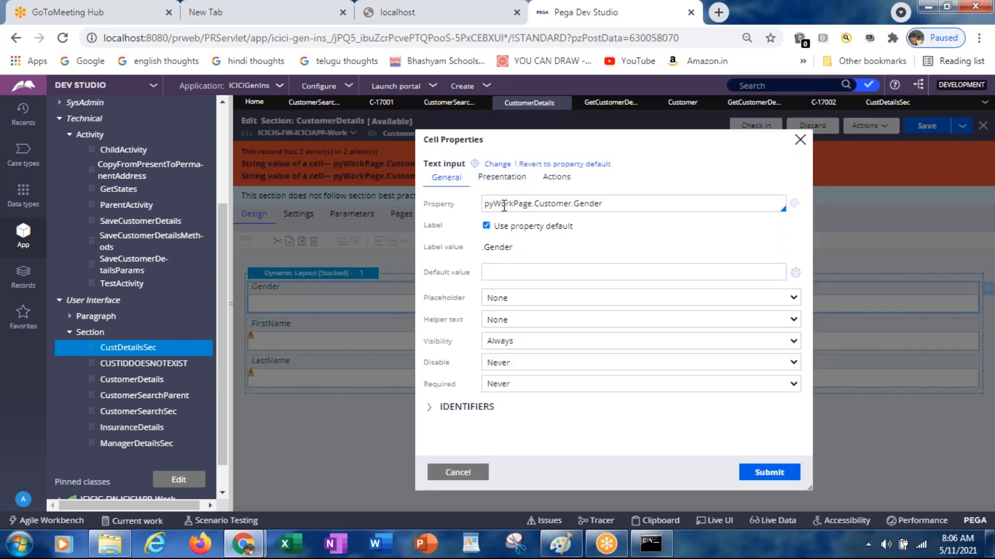
{"action": "double_click", "coordinate": [504, 204]}
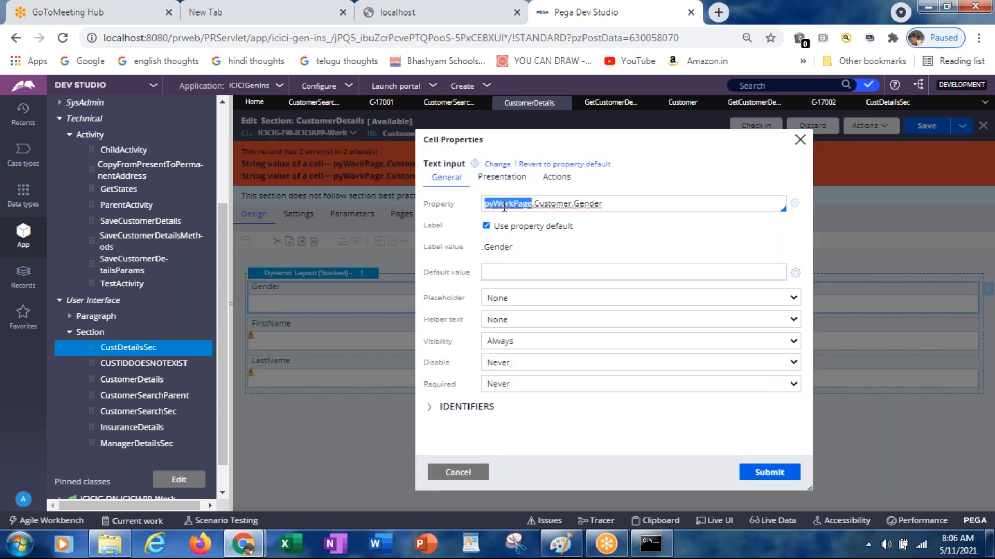
{"action": "left_click", "coordinate": [457, 474]}
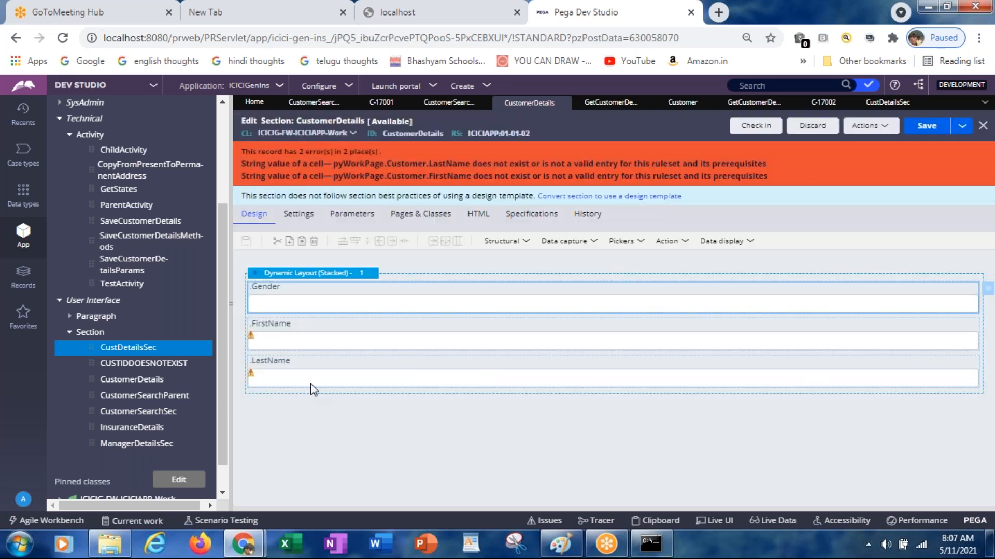
Step: Try to rebuild the FirstName field's property as pyWorkPage.Customer.FirstName from the suggested properties and save the section
{"action": "left_click", "coordinate": [280, 333]}
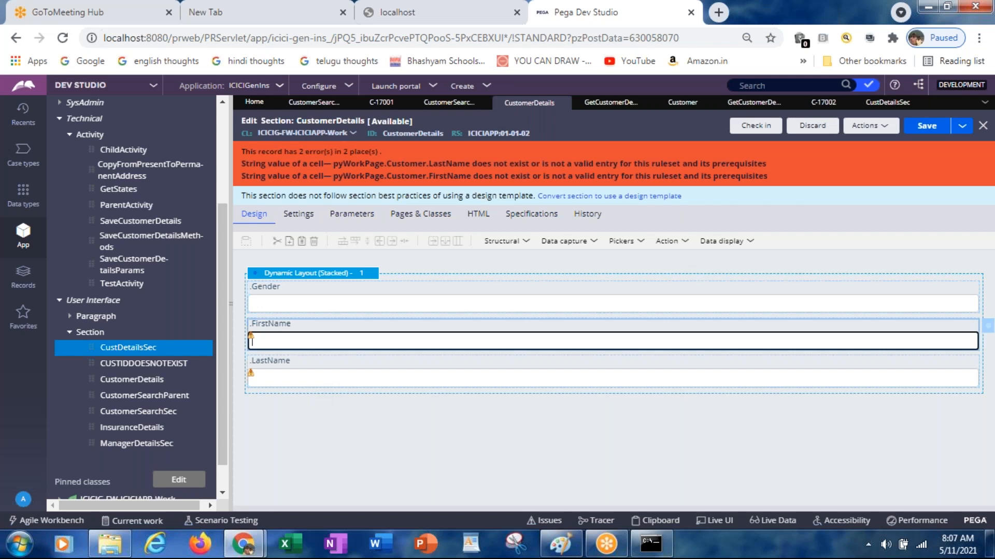
{"action": "double_click", "coordinate": [294, 335]}
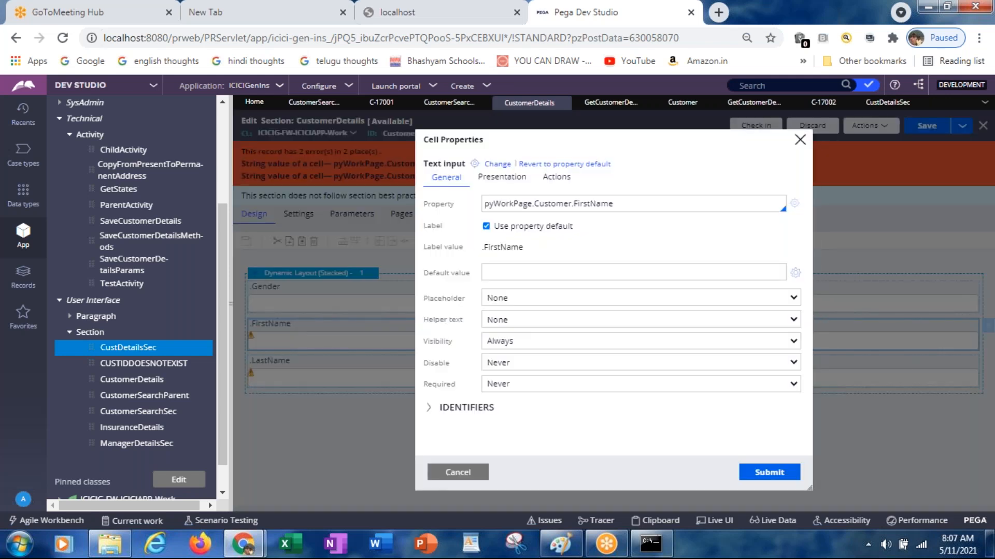
{"action": "double_click", "coordinate": [505, 204]}
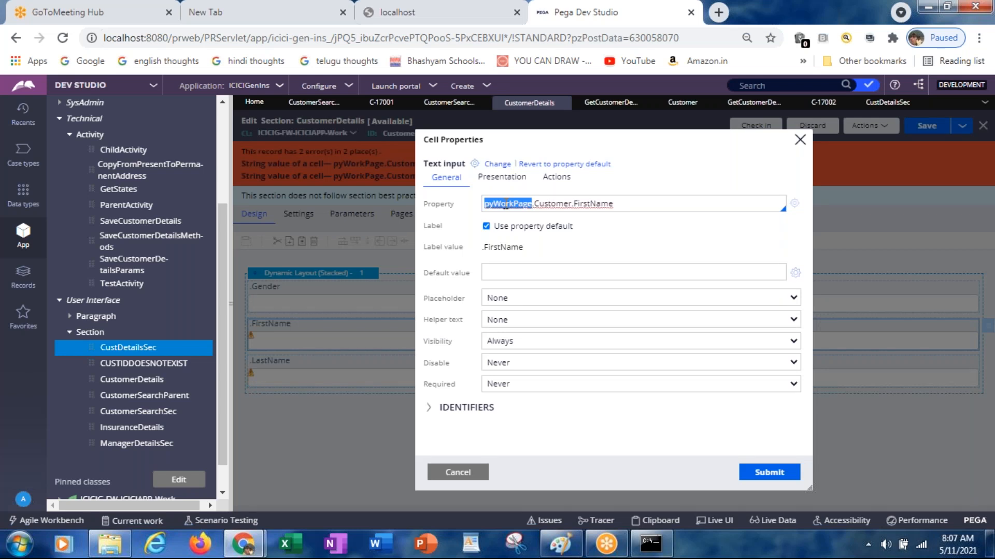
{"action": "left_click", "coordinate": [505, 204]}
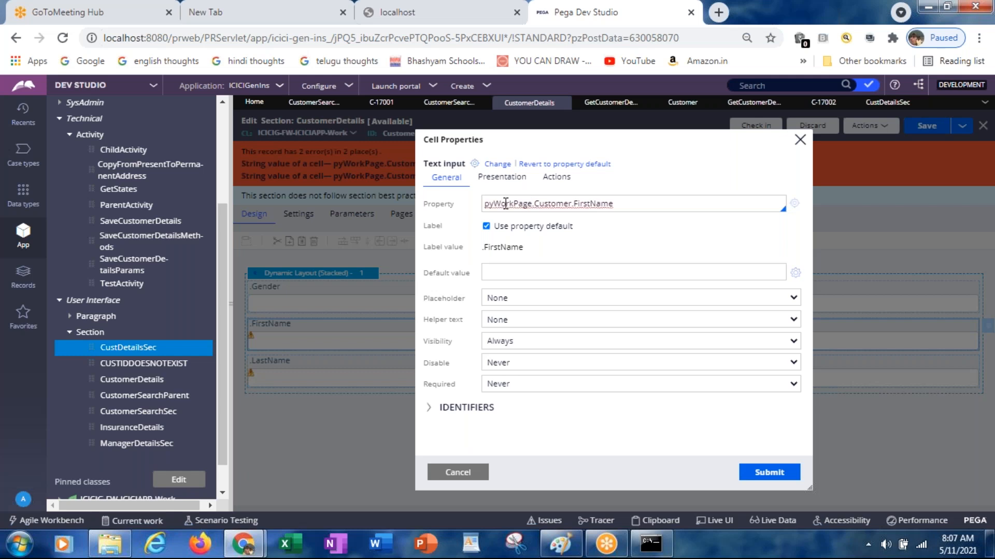
{"action": "type", "text": "."}
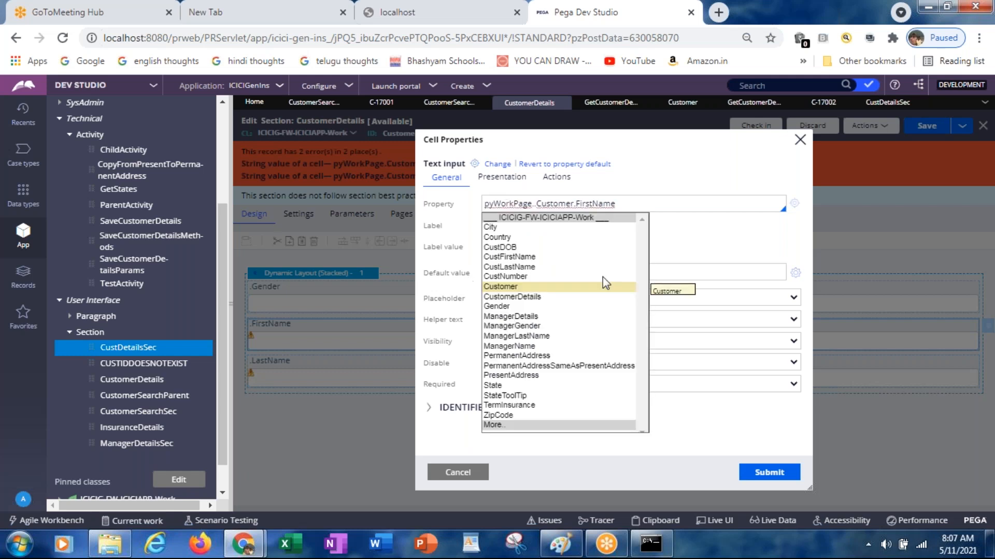
{"action": "left_click", "coordinate": [512, 288]}
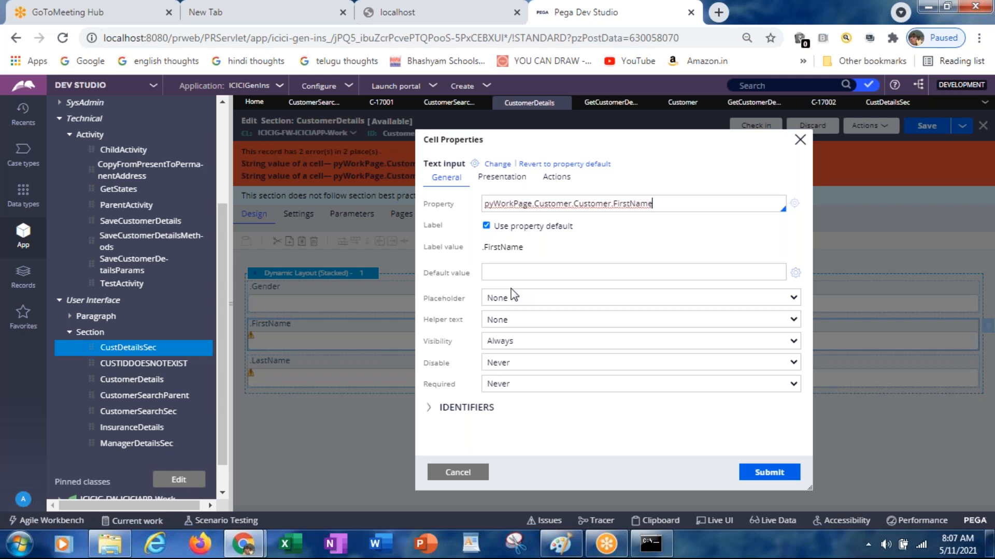
{"action": "key", "text": "BackSpace"}
{"action": "key", "text": "BackSpace"}
{"action": "key", "text": "BackSpace"}
{"action": "key", "text": "BackSpace"}
{"action": "key", "text": "BackSpace"}
{"action": "key", "text": "BackSpace"}
{"action": "key", "text": "BackSpace"}
{"action": "key", "text": "BackSpace"}
{"action": "key", "text": "BackSpace"}
{"action": "key", "text": "BackSpace"}
{"action": "key", "text": "BackSpace"}
{"action": "key", "text": "BackSpace"}
{"action": "key", "text": "BackSpace"}
{"action": "key", "text": "BackSpace"}
{"action": "key", "text": "BackSpace"}
{"action": "key", "text": "BackSpace"}
{"action": "key", "text": "BackSpace"}
{"action": "key", "text": "BackSpace"}
{"action": "key", "text": "BackSpace"}
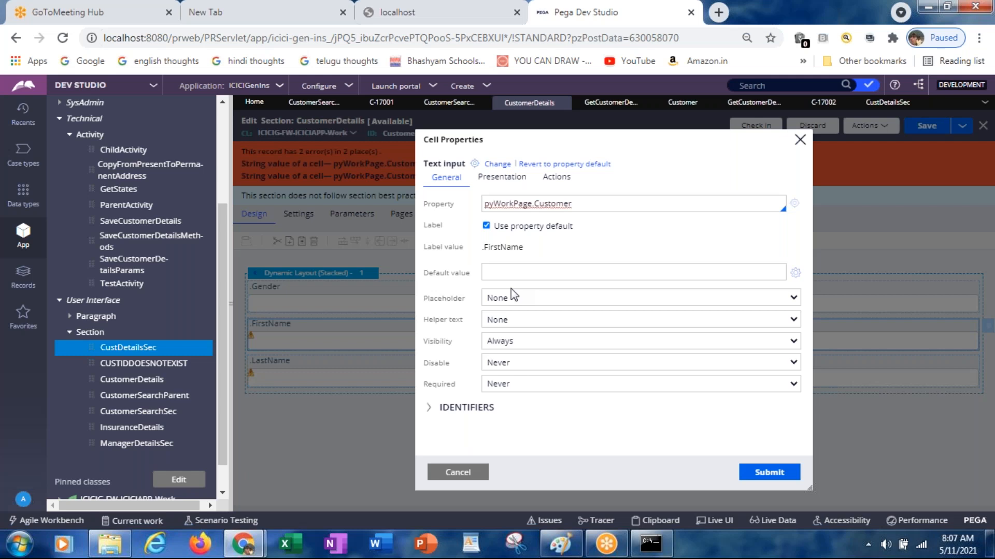
{"action": "type", "text": "."}
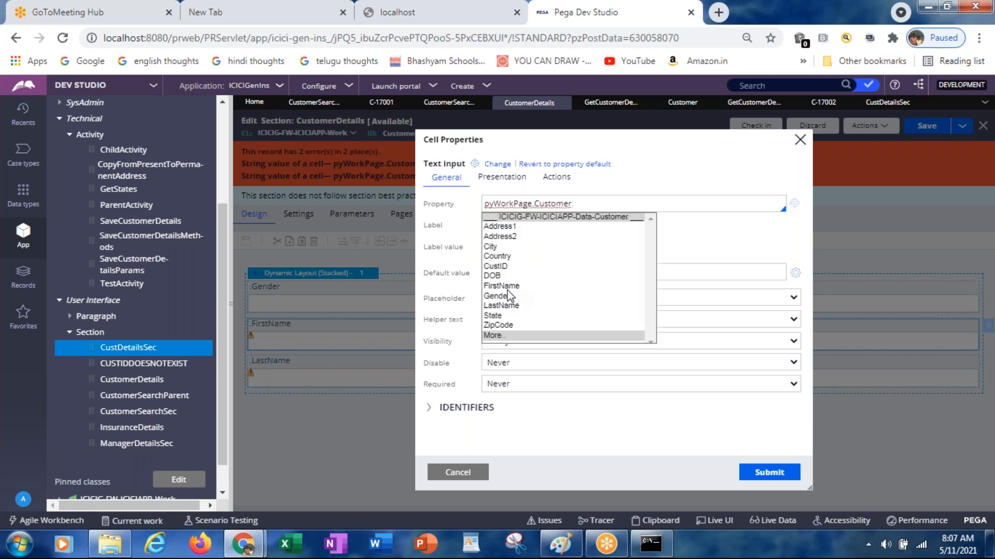
{"action": "left_click", "coordinate": [502, 286]}
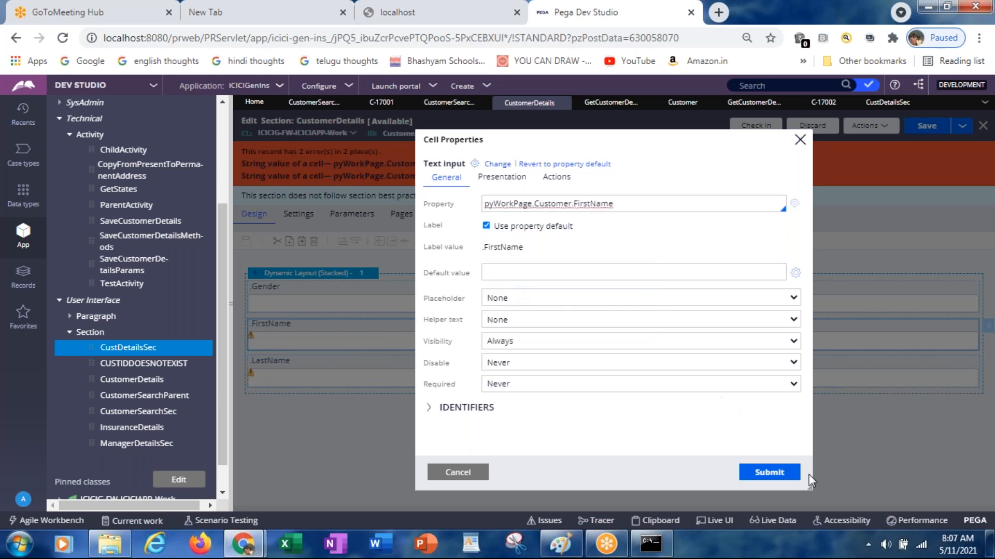
{"action": "left_click", "coordinate": [768, 472]}
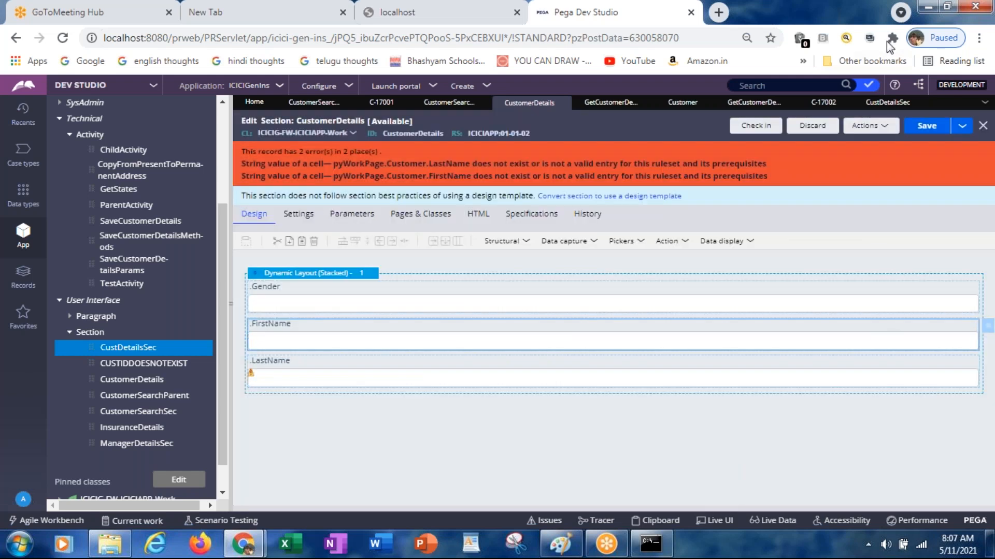
{"action": "left_click", "coordinate": [916, 130]}
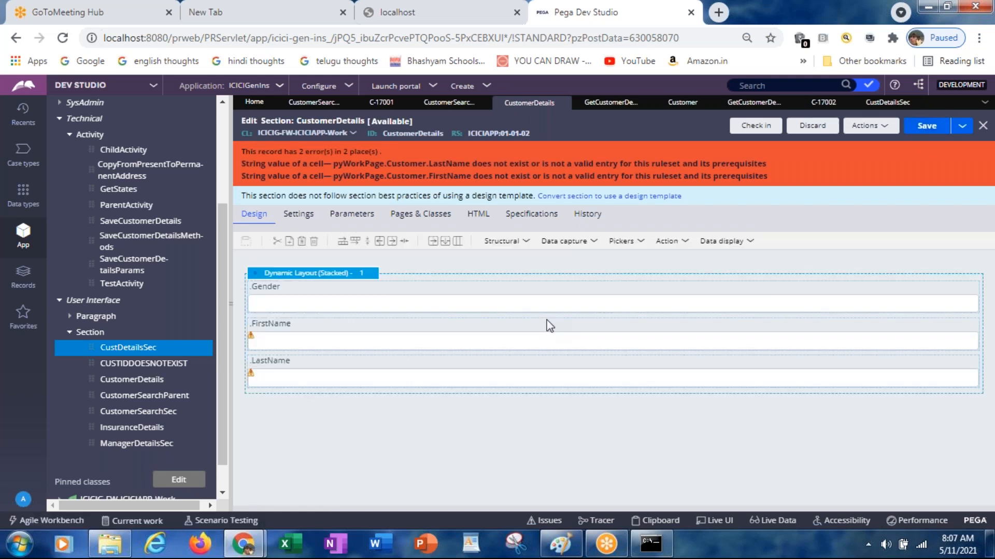
Step: Remove the pyWorkPage prefix from the FirstName field's property so it reads .Customer.FirstName
{"action": "left_click", "coordinate": [337, 337]}
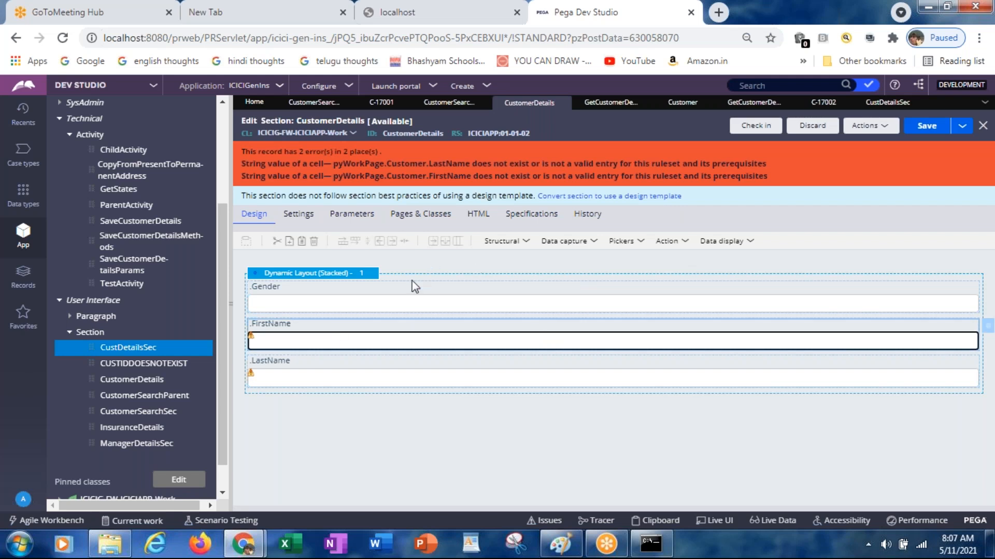
{"action": "double_click", "coordinate": [426, 311]}
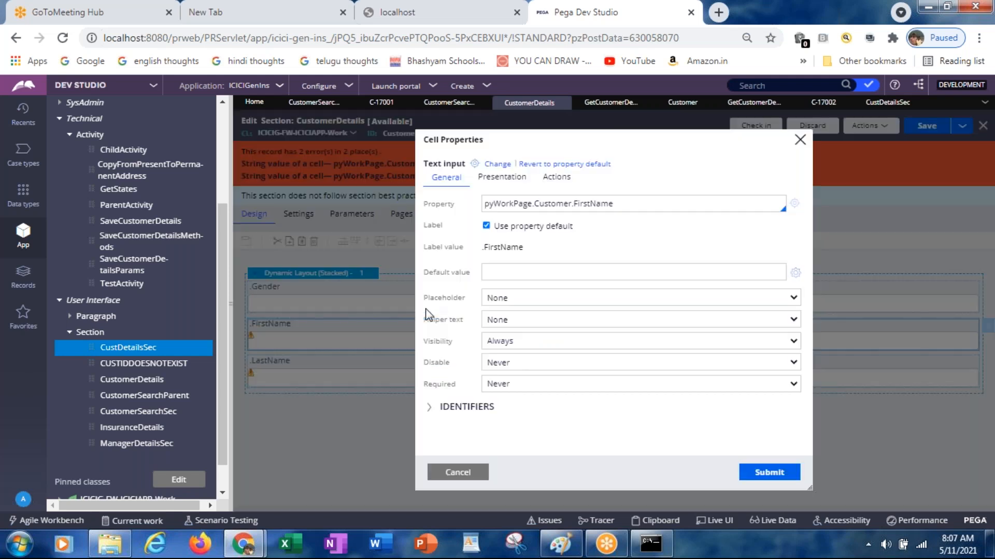
{"action": "double_click", "coordinate": [508, 202]}
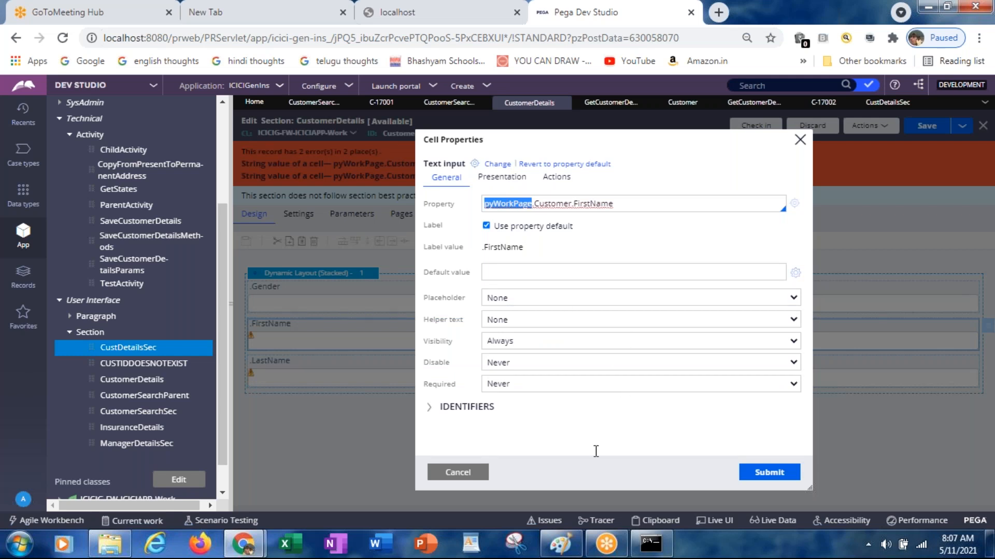
{"action": "key", "text": "BackSpace"}
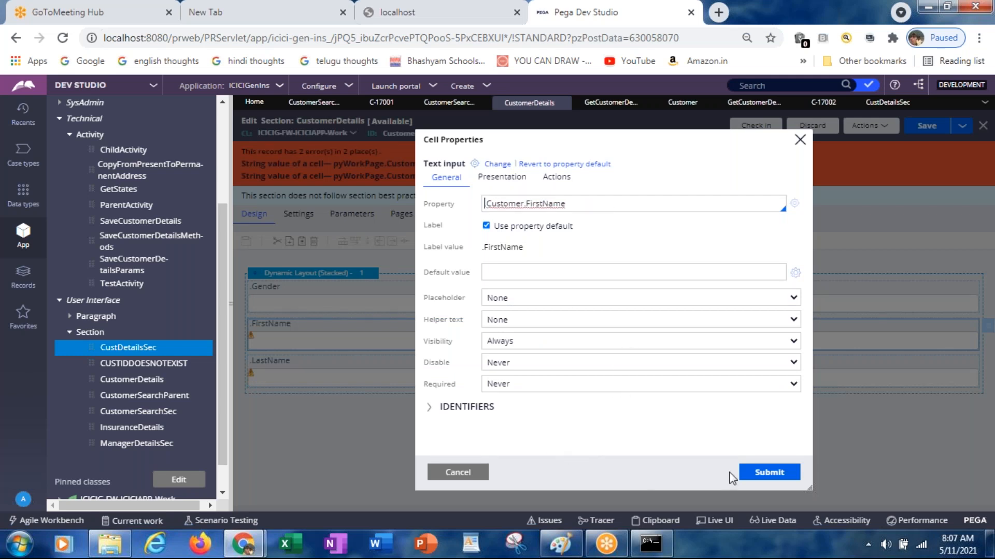
{"action": "left_click", "coordinate": [754, 477]}
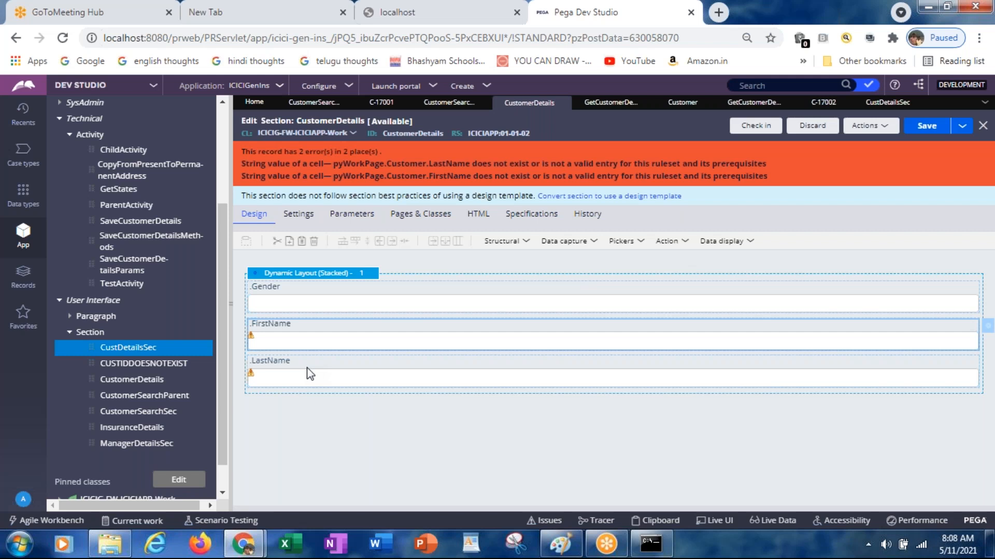
Step: Set the LastName field's property to .Customer.LastName and save the CustomerDetails section
{"action": "left_click", "coordinate": [310, 373]}
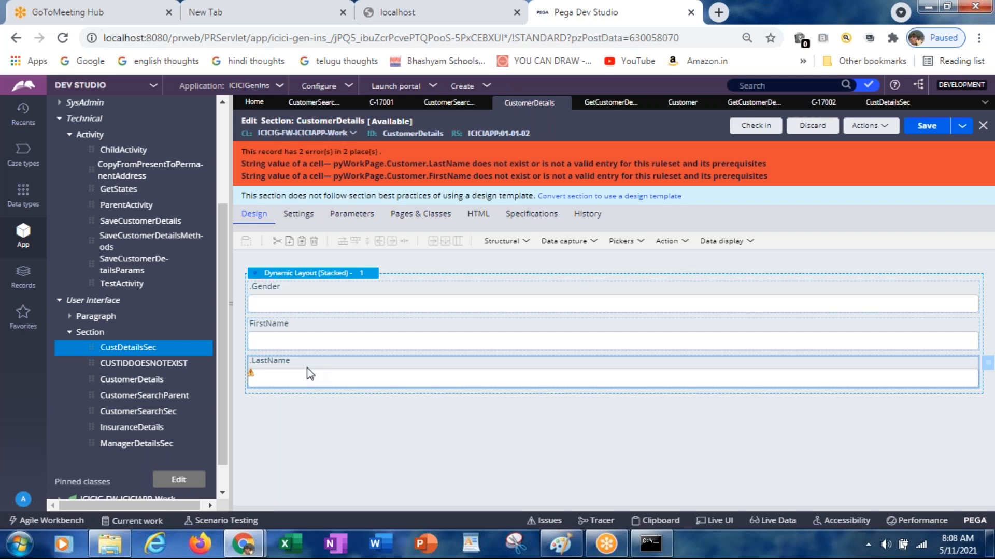
{"action": "double_click", "coordinate": [310, 373]}
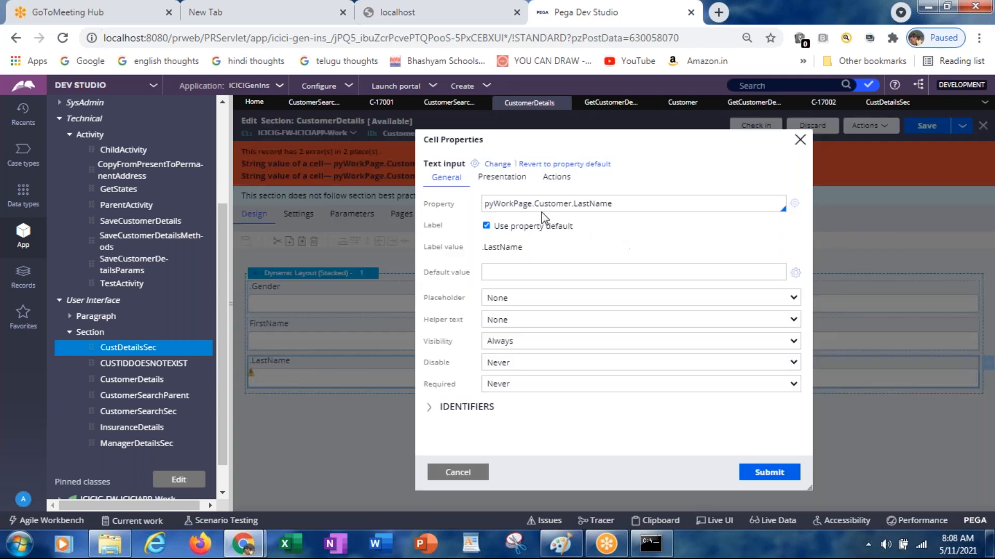
{"action": "double_click", "coordinate": [516, 203]}
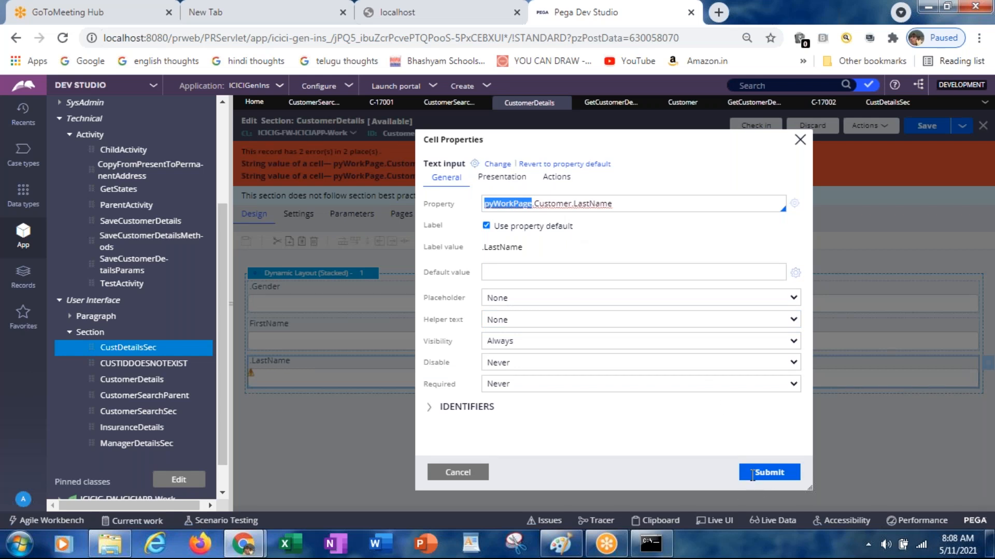
{"action": "key", "text": "BackSpace"}
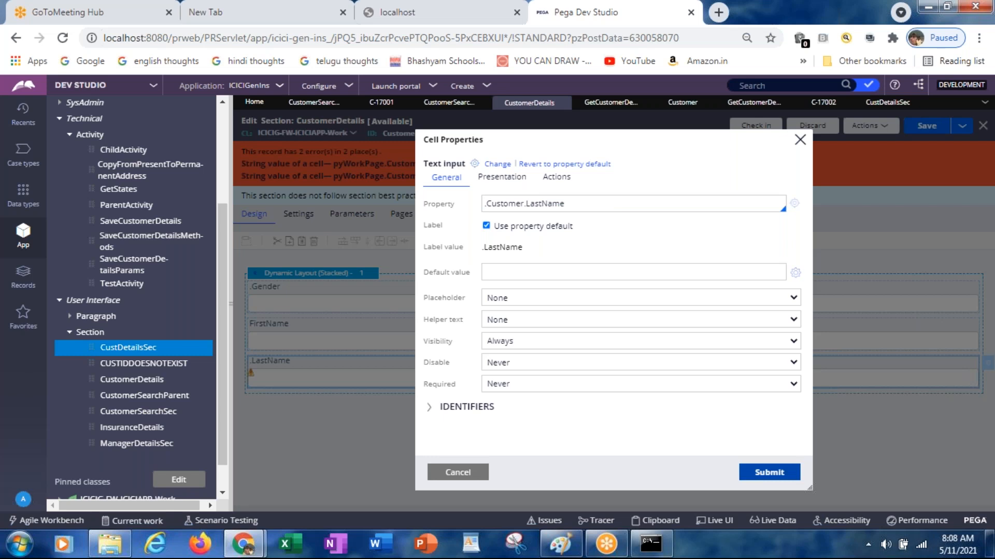
{"action": "left_click", "coordinate": [744, 472]}
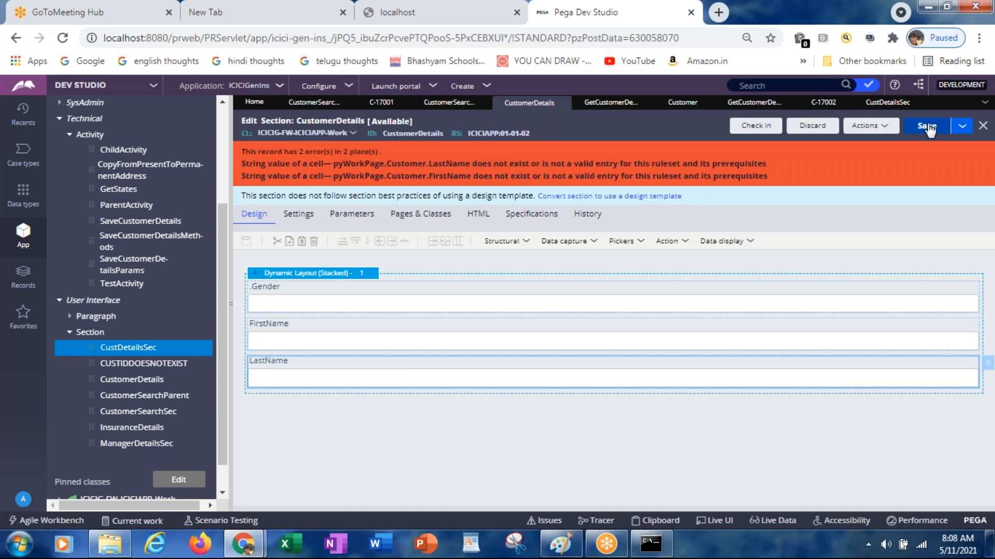
{"action": "left_click", "coordinate": [928, 127]}
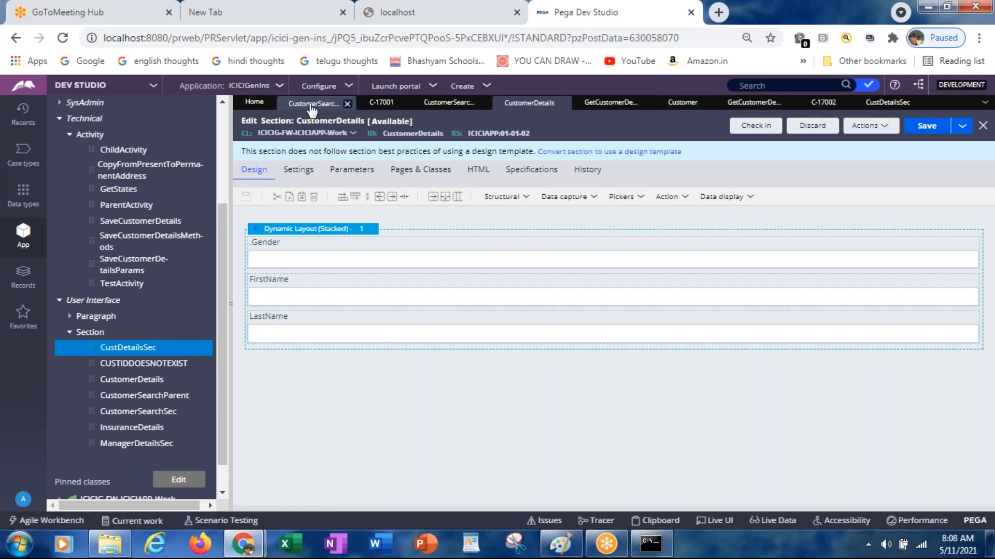
{"action": "left_click", "coordinate": [874, 131]}
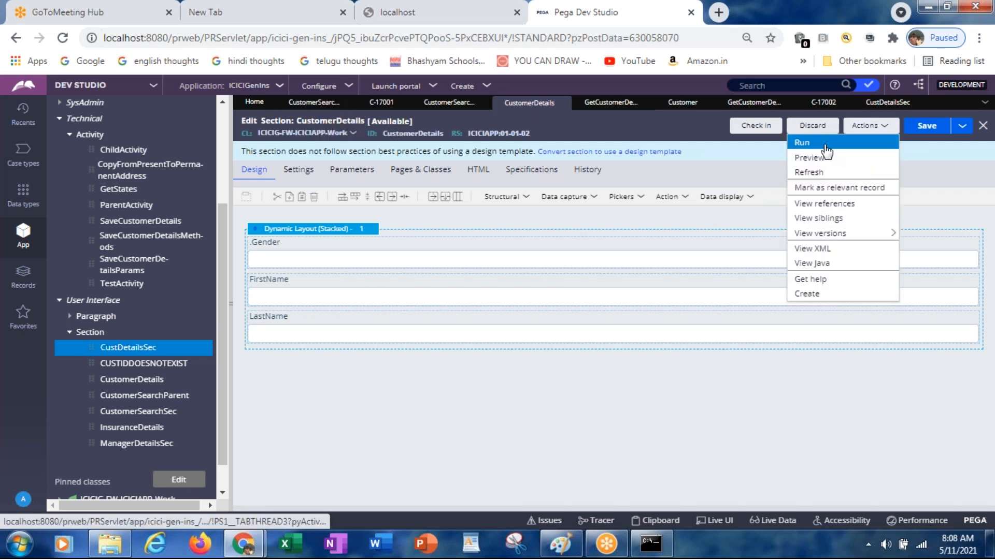
{"action": "left_click", "coordinate": [826, 150]}
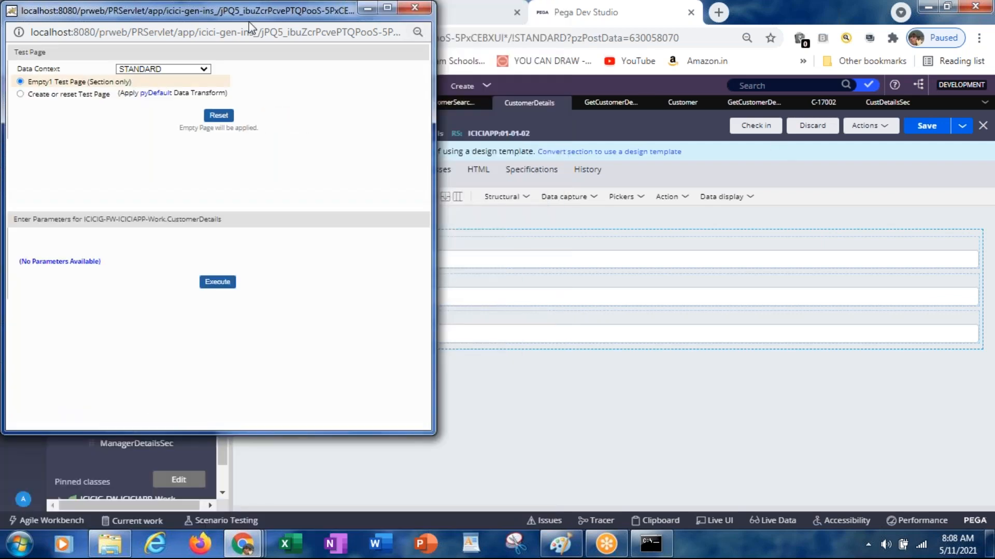
{"action": "left_click_drag", "start_coordinate": [241, 16], "coordinate": [282, 117]}
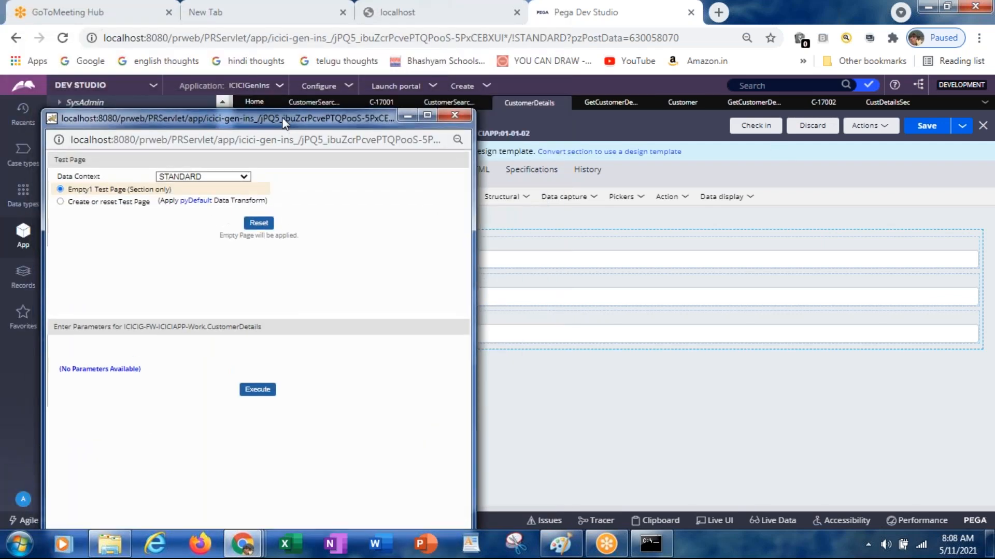
{"action": "left_click", "coordinate": [450, 113]}
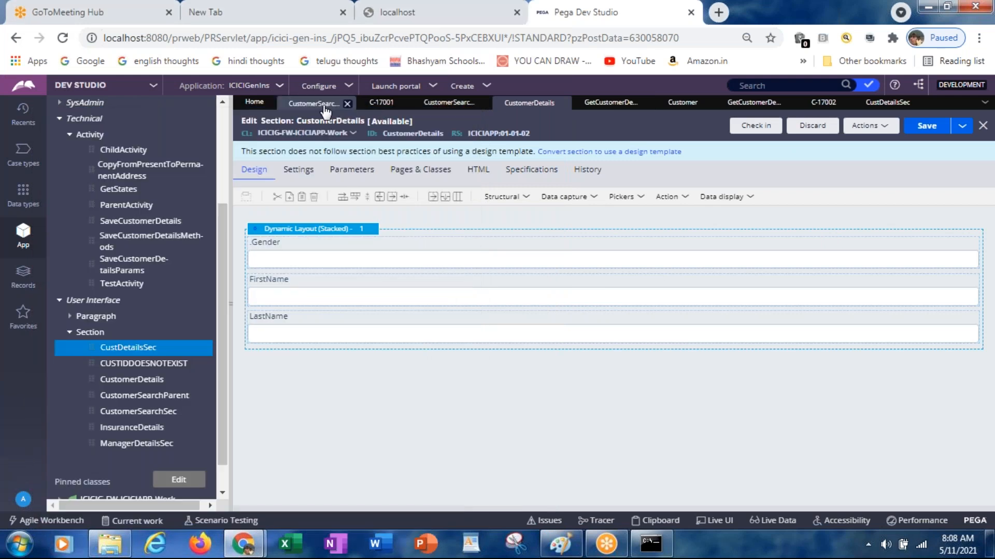
Step: Run the CustomerSearchFlow flow and search by customer ID in the new case
{"action": "left_click", "coordinate": [324, 107]}
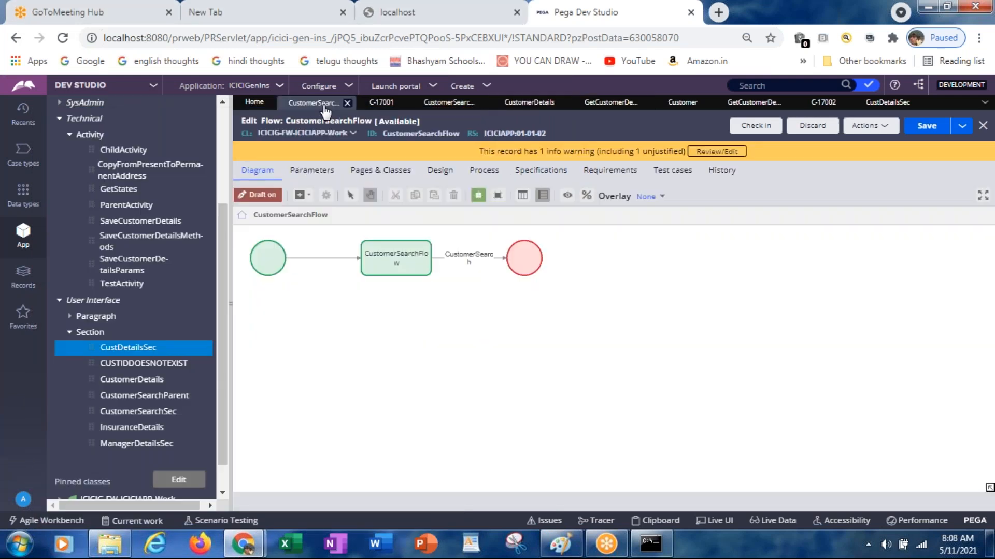
{"action": "left_click", "coordinate": [866, 125]}
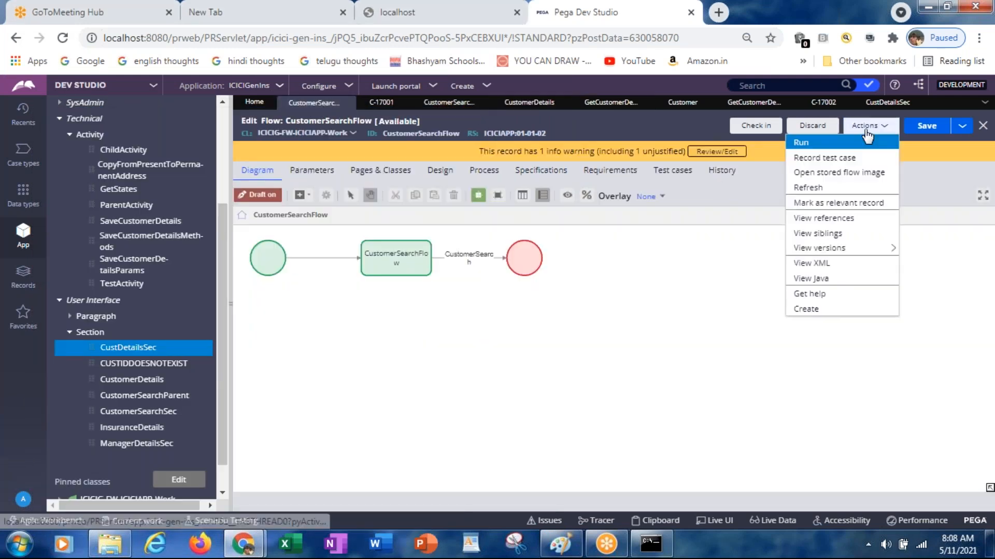
{"action": "left_click", "coordinate": [824, 145]}
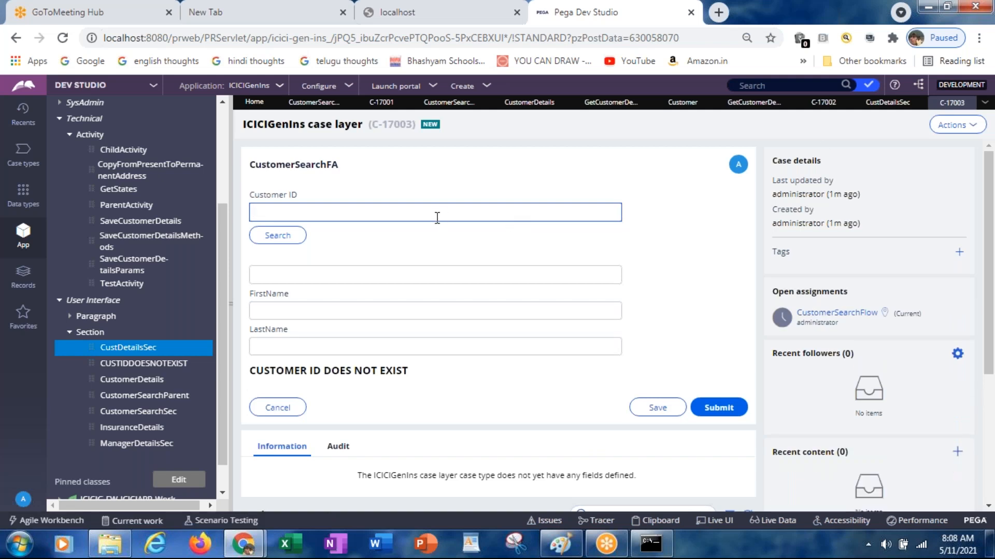
{"action": "type", "text": "c"}
{"action": "key", "text": "BackSpace"}
{"action": "type", "text": "C-1"}
{"action": "left_click", "coordinate": [279, 237]}
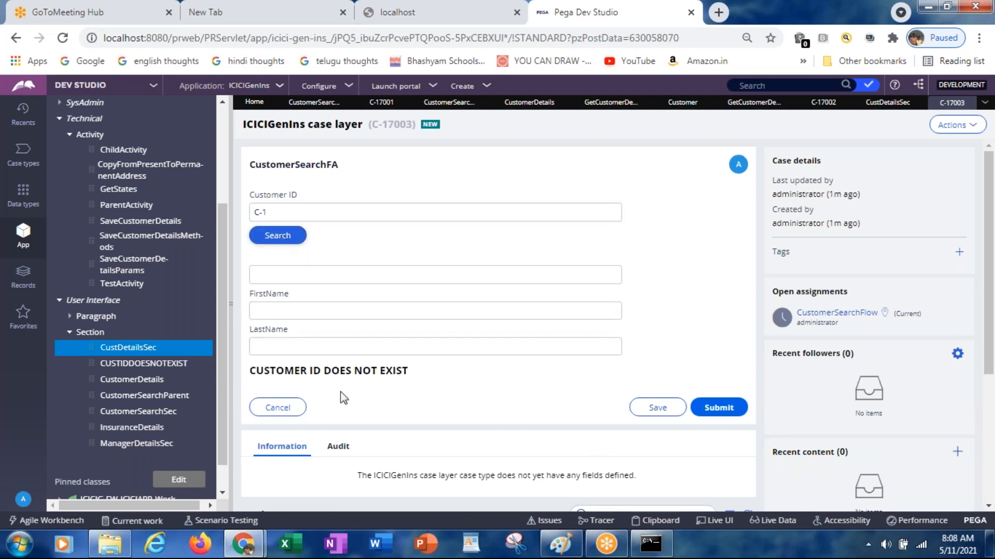
Step: Clear the old Tracer events, resume tracing and rerun the customer search in the open case
{"action": "mouse_move", "coordinate": [243, 544]}
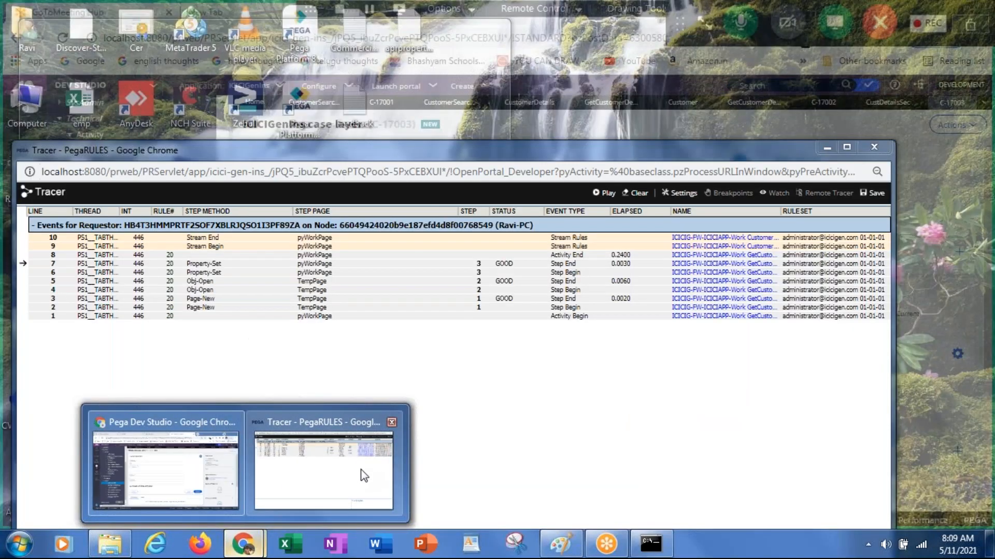
{"action": "left_click", "coordinate": [364, 476]}
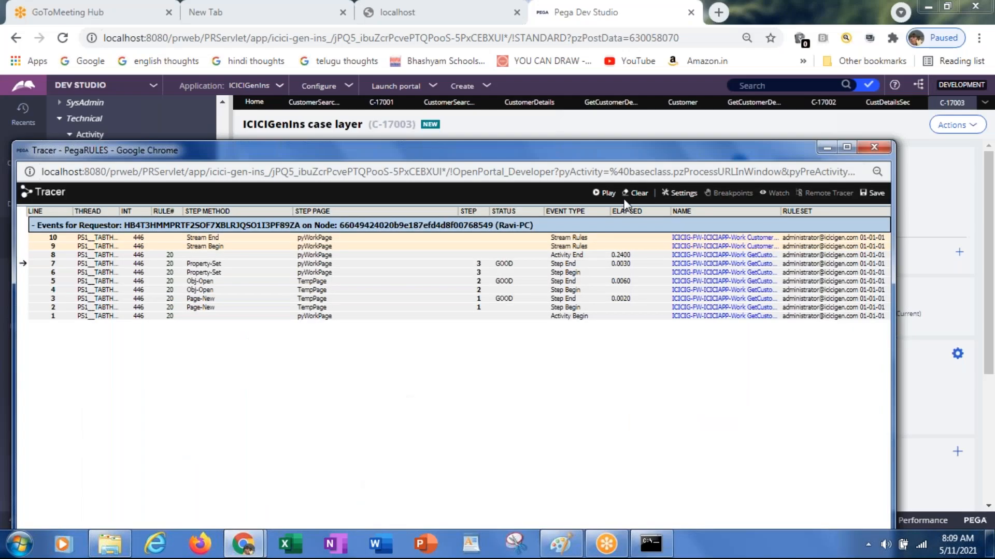
{"action": "left_click", "coordinate": [638, 194]}
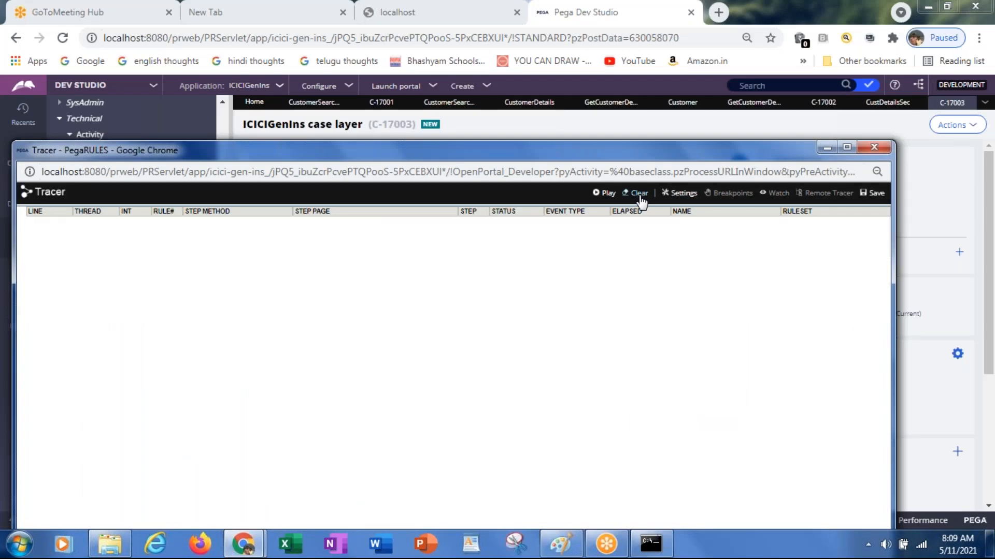
{"action": "left_click", "coordinate": [609, 194]}
{"action": "key", "text": "alt+Tab"}
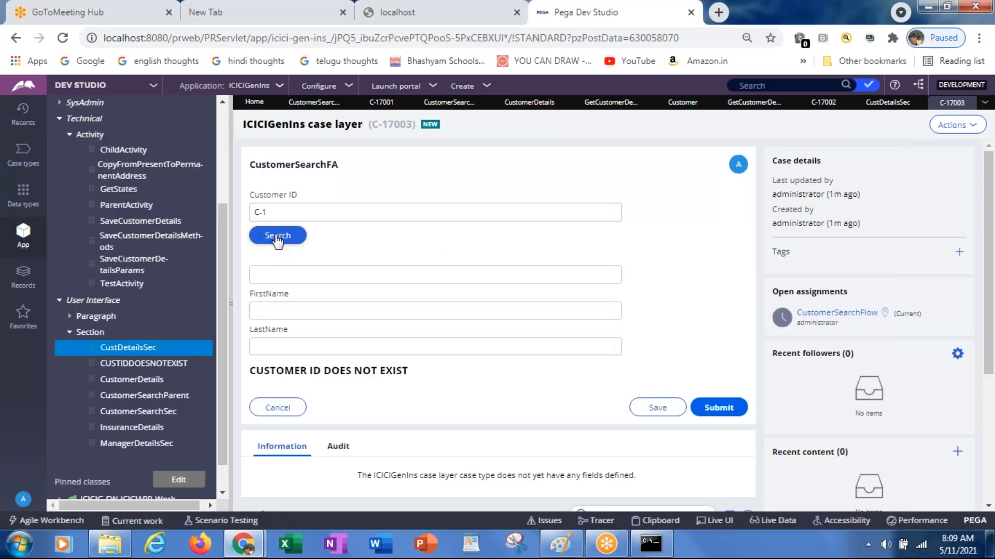
Step: Examine the Customer page values on pyWorkPage at the traced end of the Property-Set step
{"action": "key", "text": "alt+Tab"}
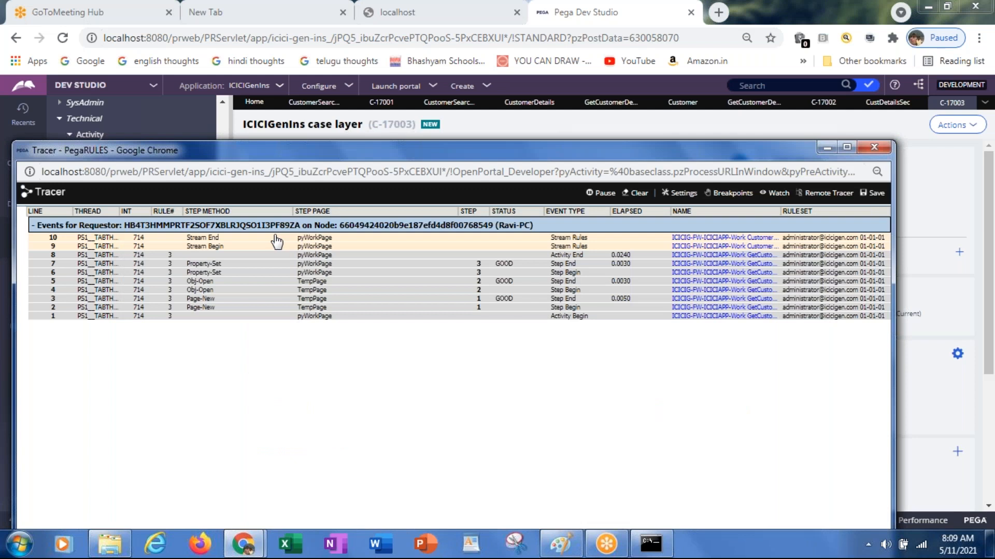
{"action": "left_click", "coordinate": [320, 264]}
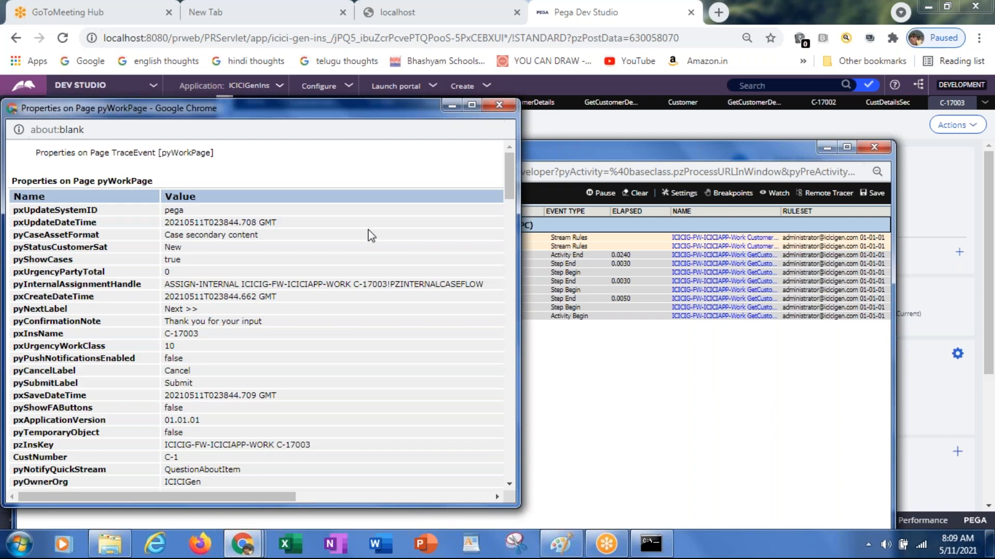
{"action": "double_click", "coordinate": [298, 112]}
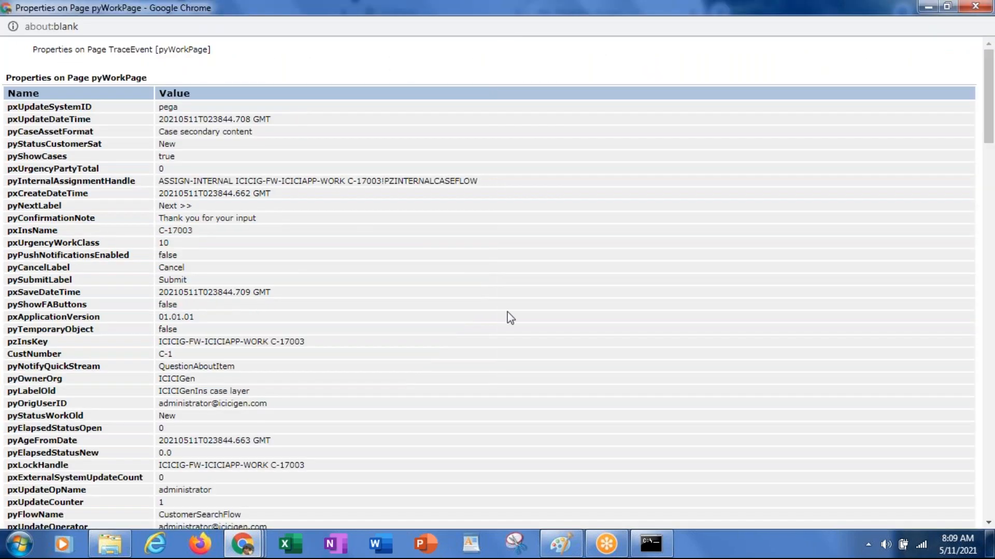
{"action": "left_click_drag", "start_coordinate": [989, 139], "coordinate": [971, 273]}
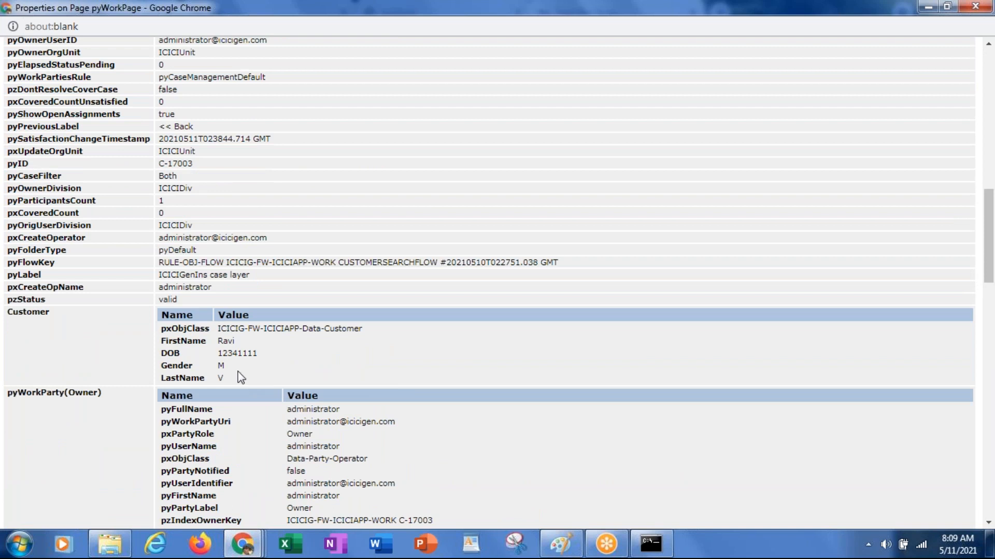
Step: Compare the traced Customer values with the records of the Customer data type, returning to the case at the end
{"action": "key", "text": "alt+Tab"}
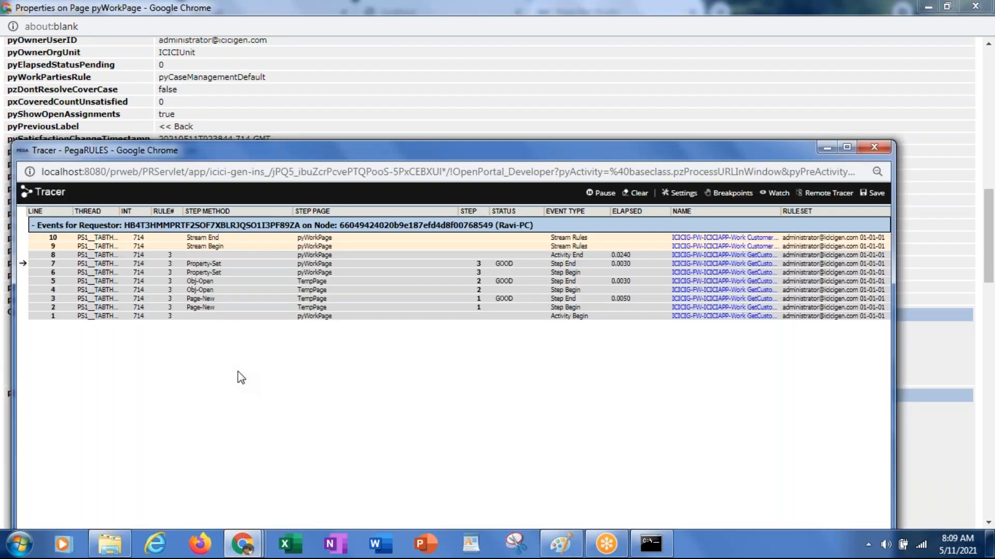
{"action": "key", "text": "alt+Tab"}
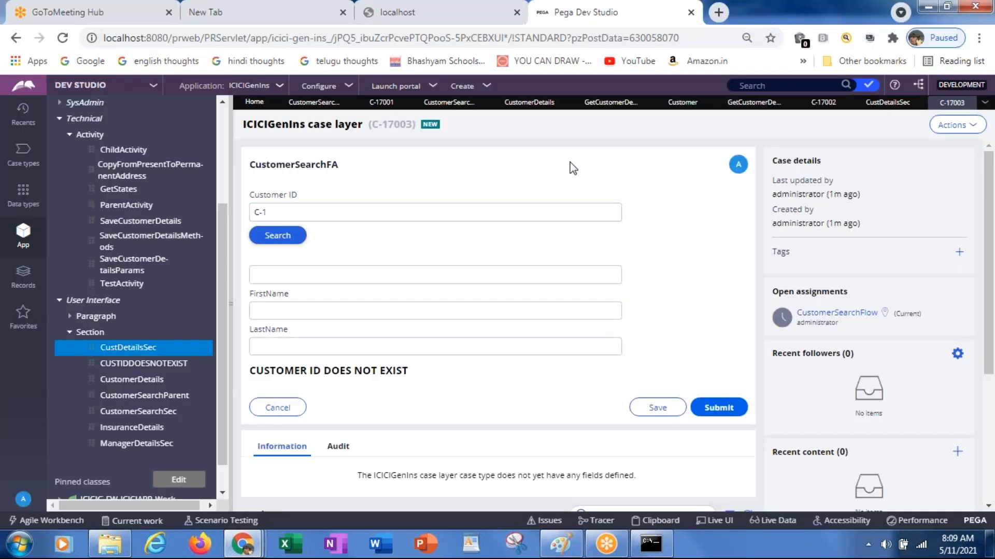
{"action": "left_click", "coordinate": [679, 106]}
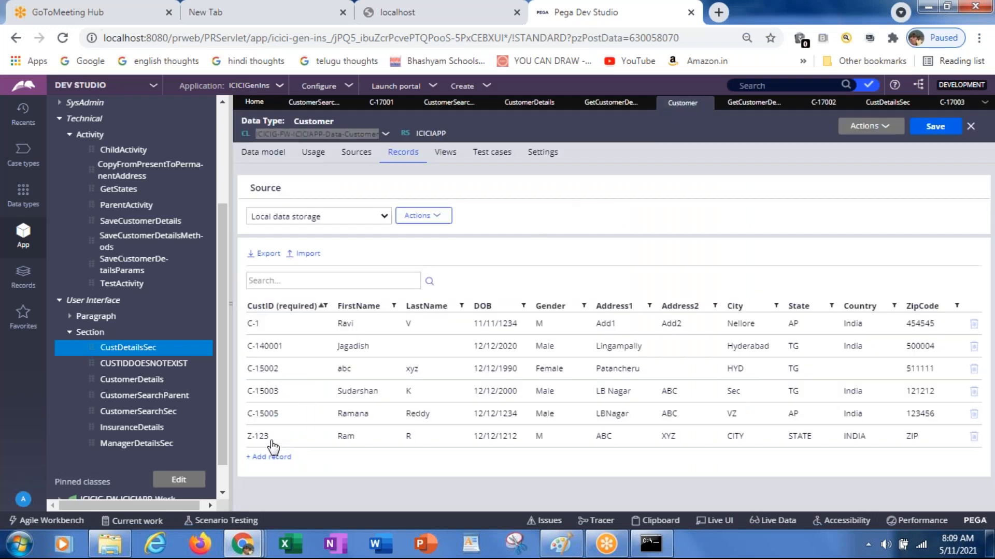
{"action": "key", "text": "alt+Tab"}
{"action": "key", "text": "alt+Tab"}
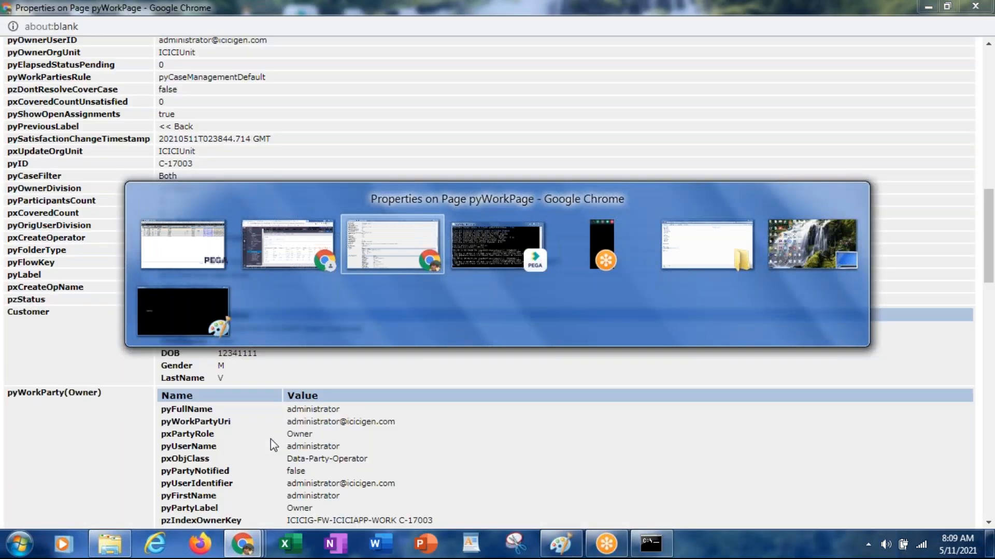
{"action": "key", "text": "alt+Tab"}
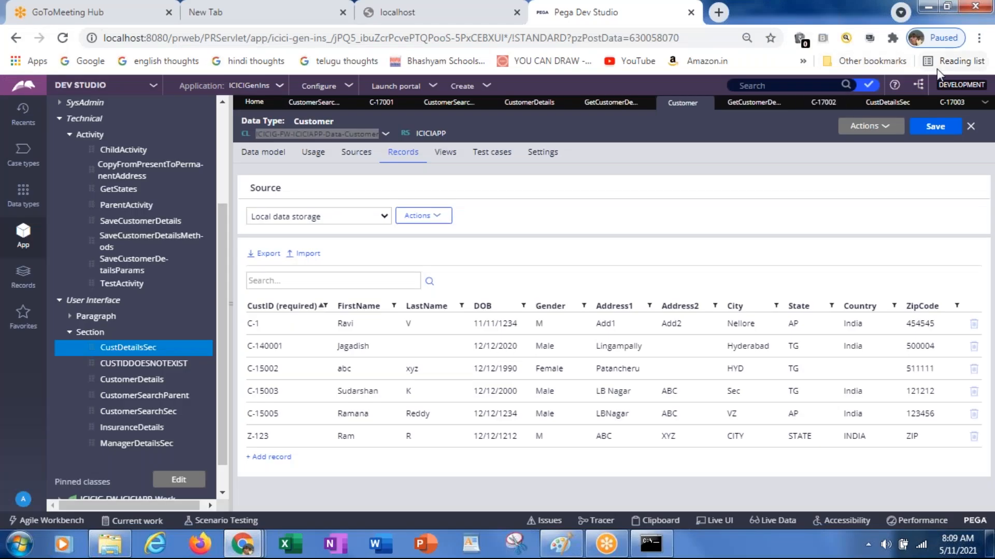
{"action": "left_click", "coordinate": [952, 104]}
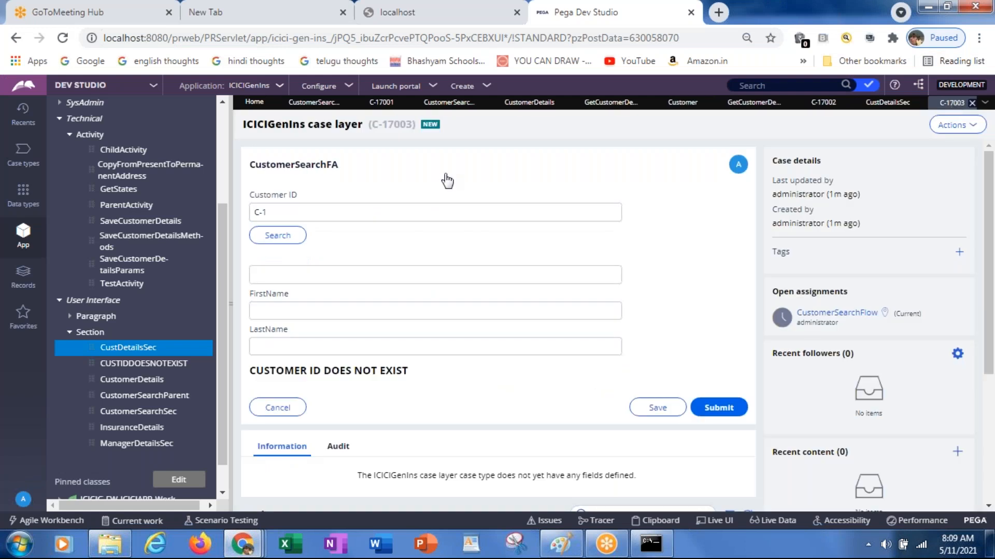
Step: With the trace cleared, replace the Customer ID with that of the last listed Customer record and submit the case
{"action": "key", "text": "alt+Tab"}
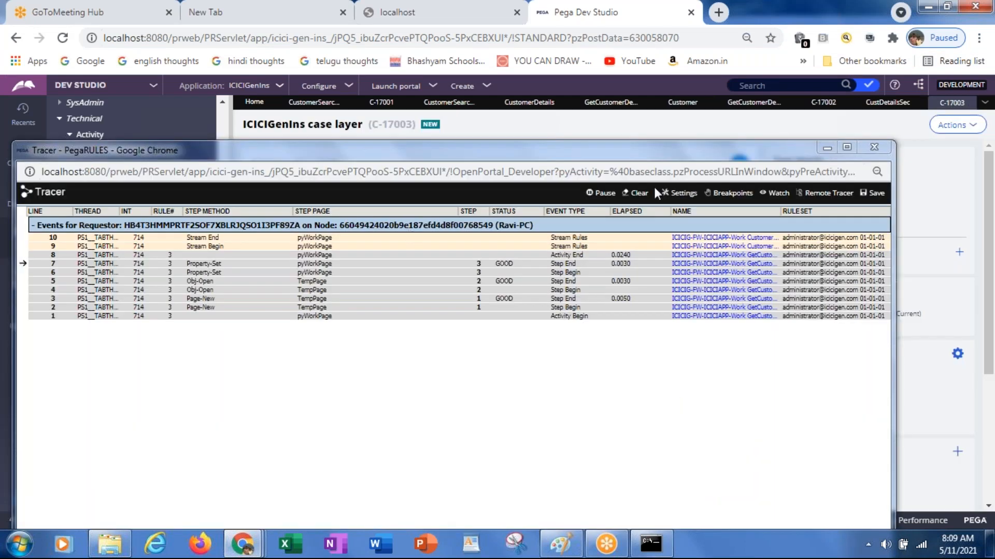
{"action": "left_click", "coordinate": [636, 192]}
{"action": "key", "text": "alt+Tab"}
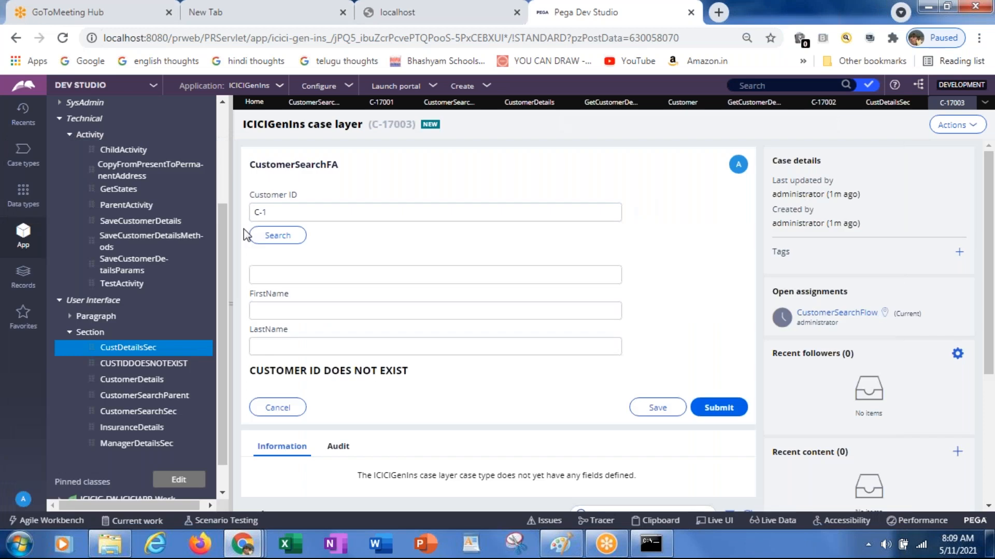
{"action": "left_click", "coordinate": [287, 213]}
{"action": "key", "text": "BackSpace"}
{"action": "key", "text": "BackSpace"}
{"action": "key", "text": "BackSpace"}
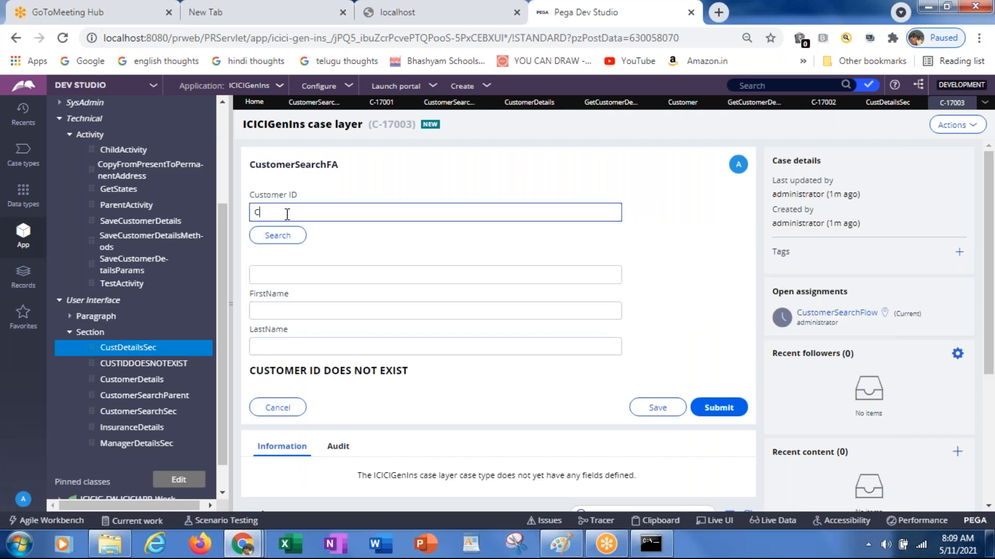
{"action": "type", "text": "c"}
{"action": "key", "text": "BackSpace"}
{"action": "type", "text": "Z-123"}
{"action": "left_click", "coordinate": [709, 409]}
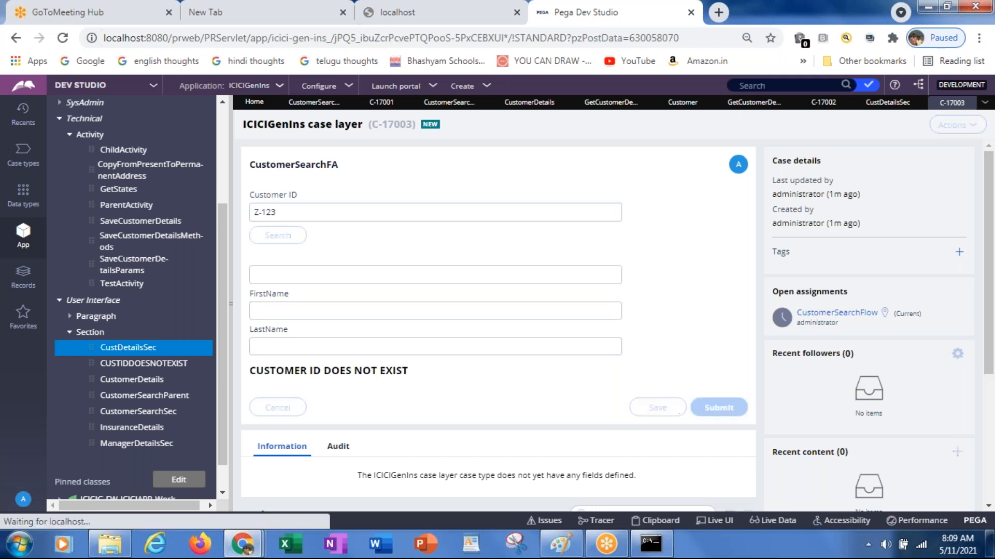
Step: Close the old pyWorkPage properties window and clear the Tracer events
{"action": "key", "text": "alt+Tab"}
{"action": "key", "text": "alt+Tab"}
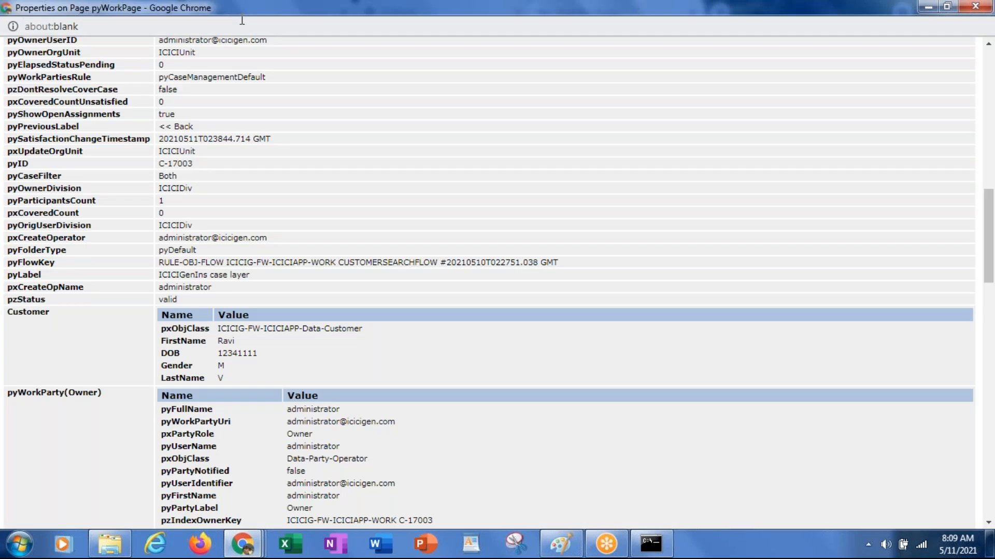
{"action": "left_click_drag", "start_coordinate": [238, 13], "coordinate": [240, 171]}
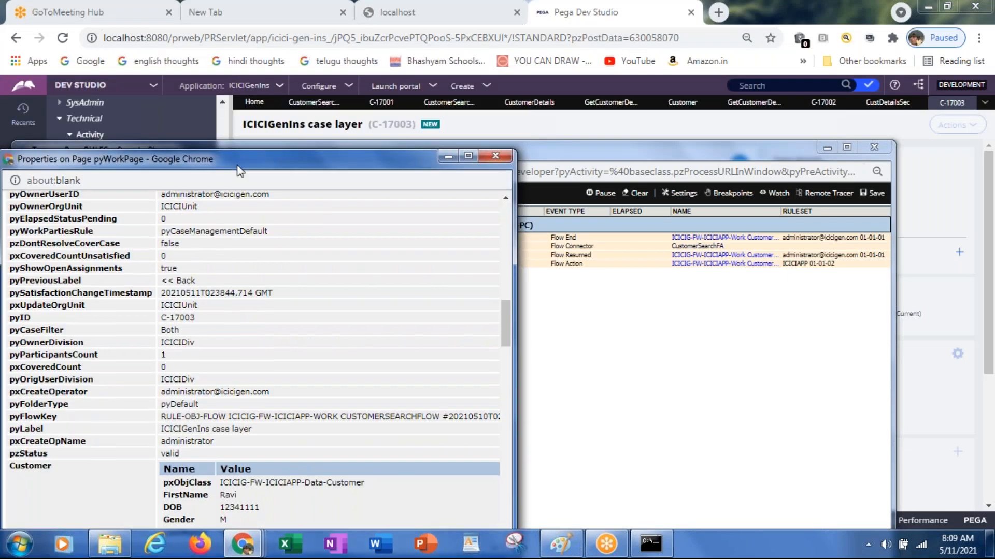
{"action": "left_click", "coordinate": [496, 156]}
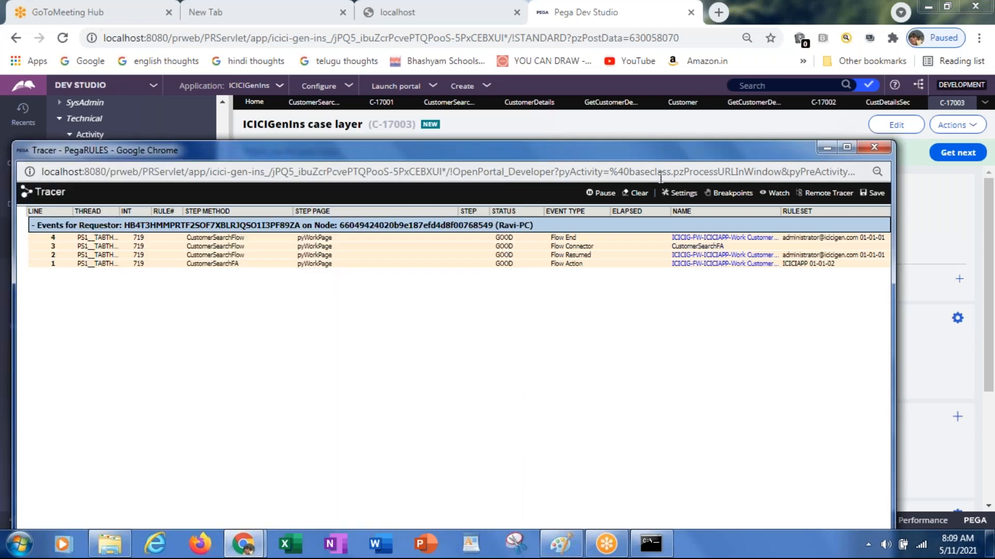
{"action": "left_click", "coordinate": [641, 191]}
Step: Close the three old customer search cases that are open in Dev Studio
{"action": "key", "text": "alt+Tab"}
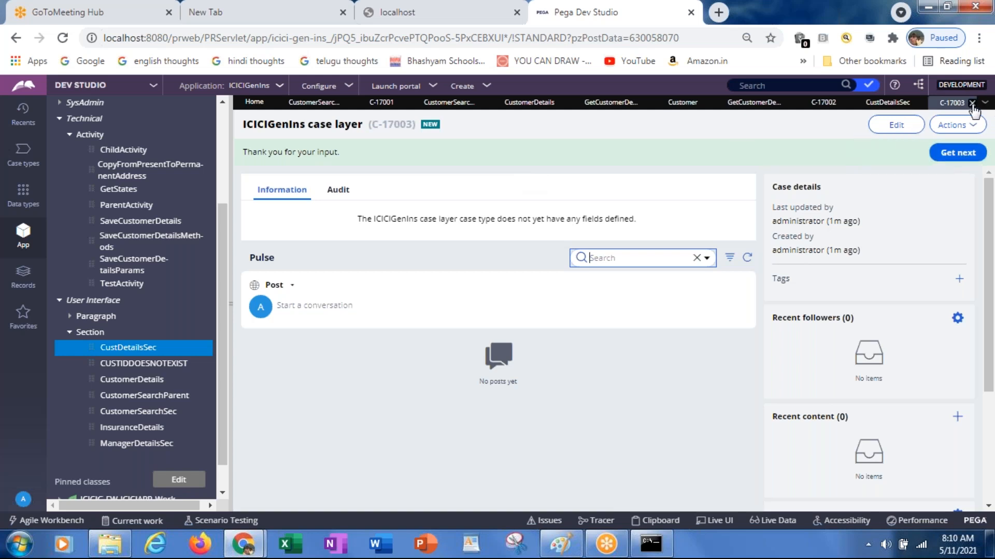
{"action": "left_click", "coordinate": [972, 104]}
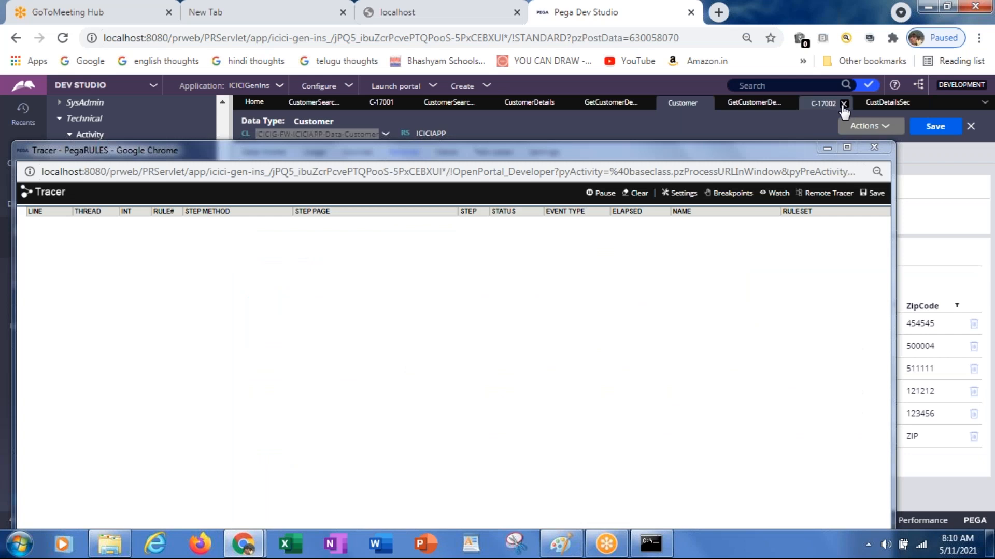
{"action": "left_click", "coordinate": [843, 104]}
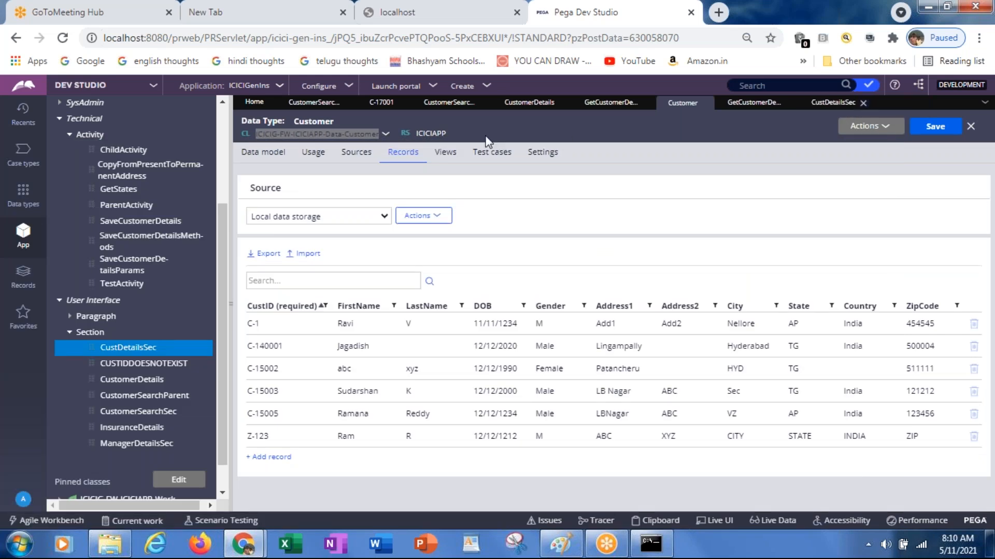
{"action": "left_click", "coordinate": [404, 106]}
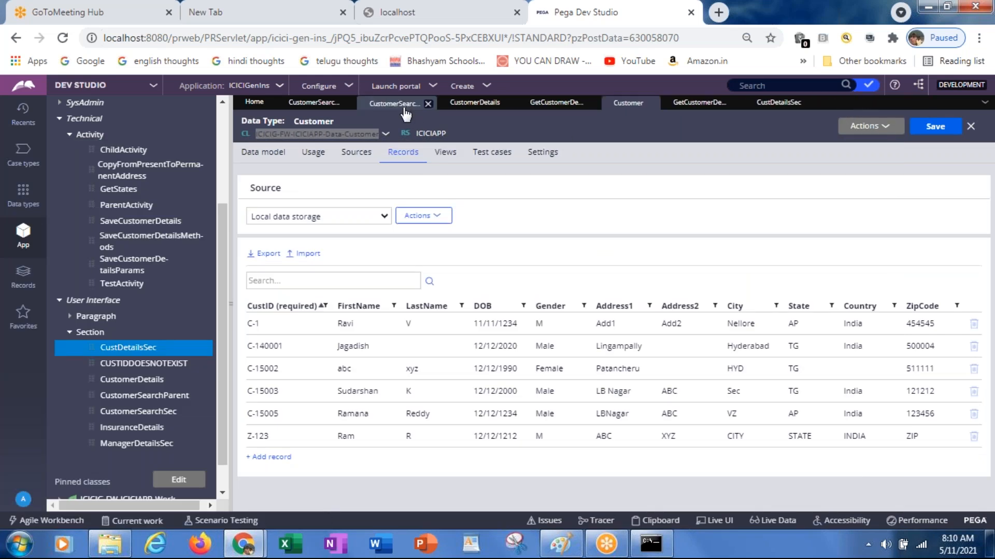
Step: Run CustomerSearchFlow again and enter the last Customer record's ID as the Customer ID in the new case
{"action": "left_click", "coordinate": [324, 109]}
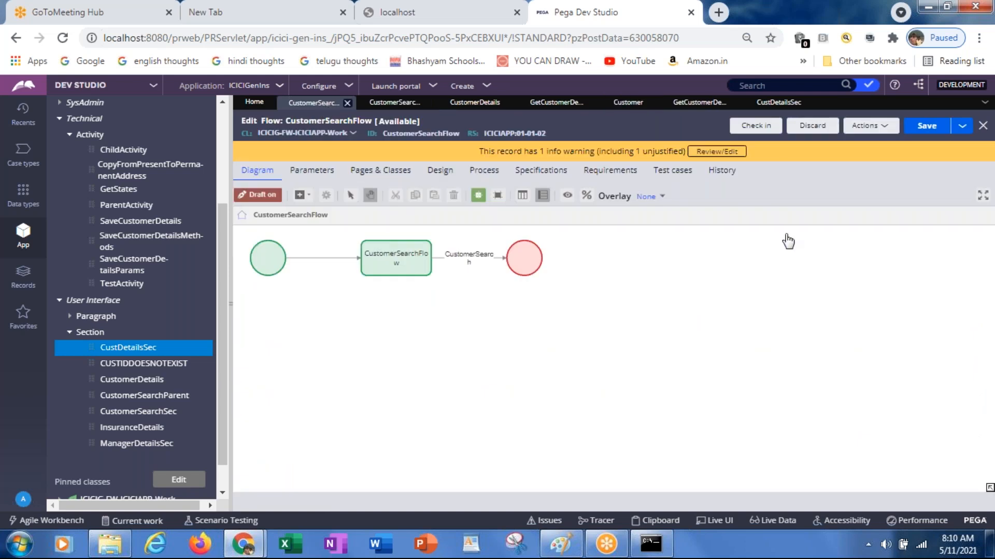
{"action": "left_click", "coordinate": [870, 126]}
{"action": "left_click", "coordinate": [808, 146]}
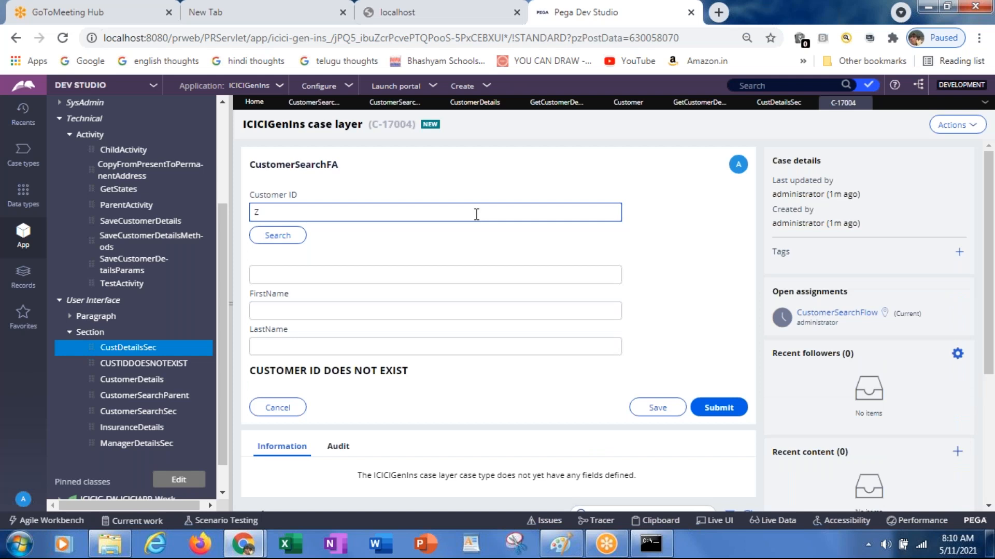
{"action": "type", "text": "Z-123"}
Step: Clear the flow start events from the Tracer and search for the entered customer ID
{"action": "key", "text": "alt+Tab"}
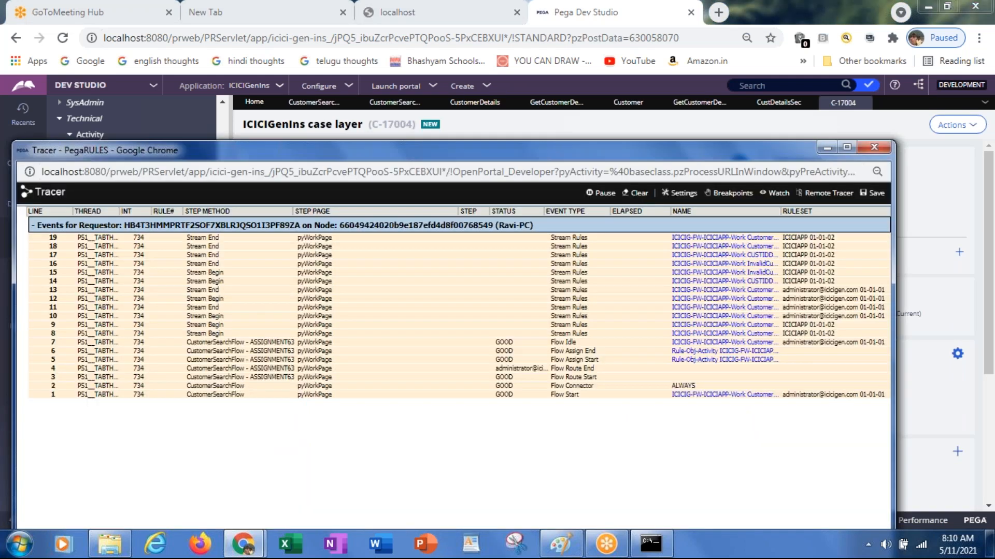
{"action": "left_click", "coordinate": [639, 194]}
{"action": "key", "text": "alt+Tab"}
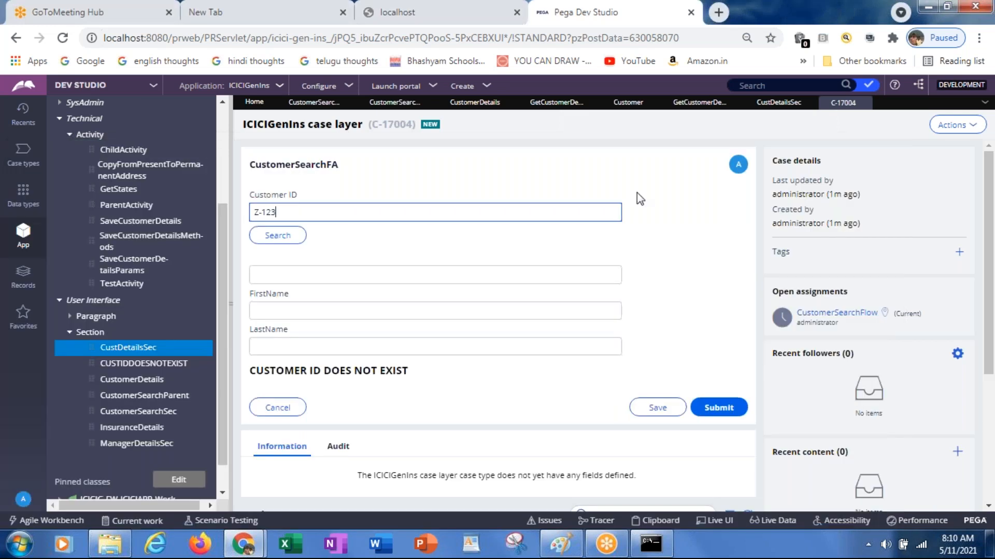
{"action": "left_click", "coordinate": [280, 239]}
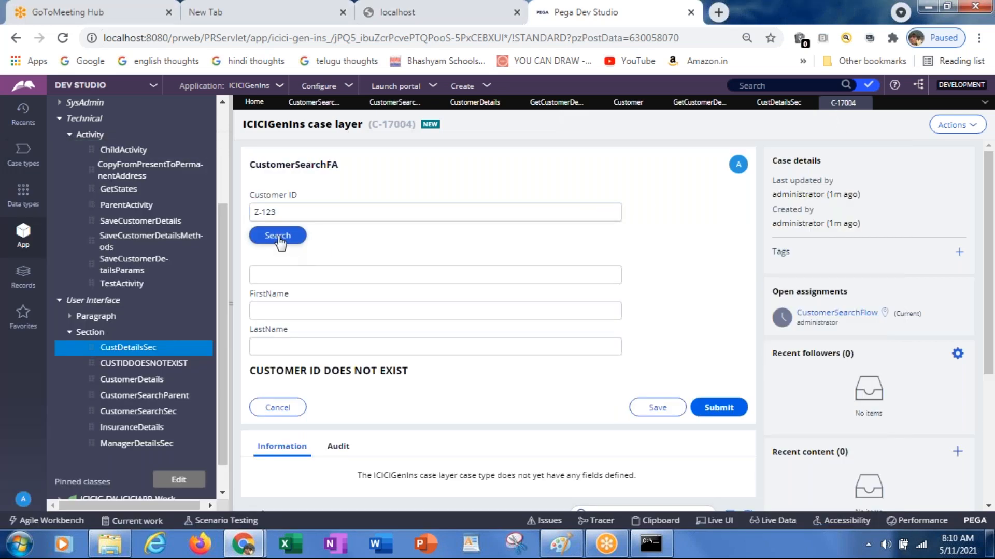
Step: Examine the Customer page on pyWorkPage for the new search's Property-Set step end, checking the FirstName value
{"action": "key", "text": "alt+Tab"}
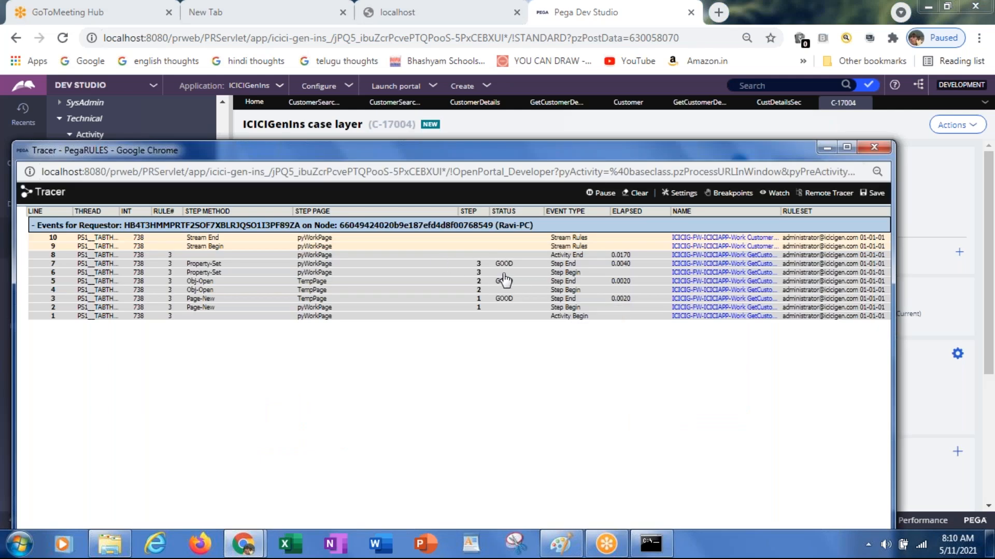
{"action": "left_click", "coordinate": [317, 264]}
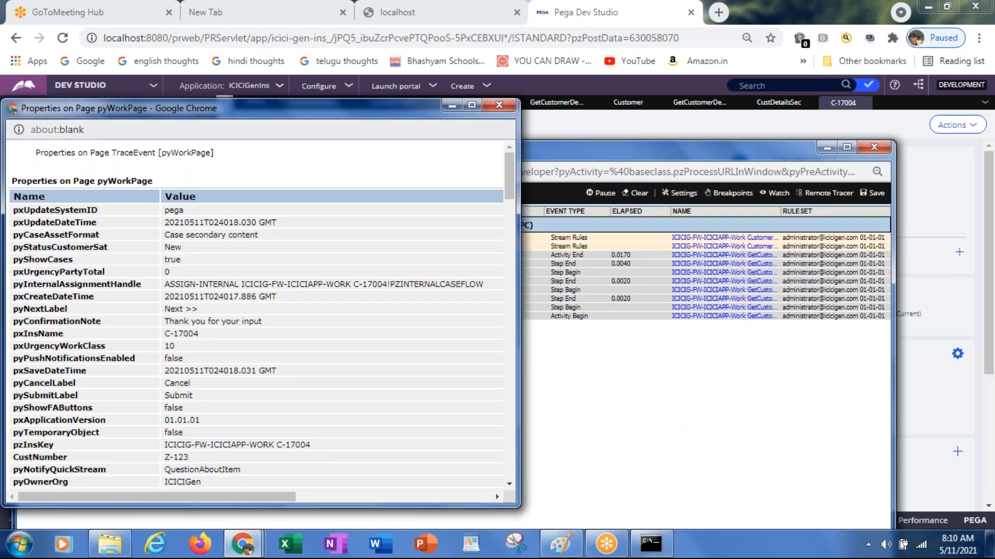
{"action": "left_click", "coordinate": [471, 106]}
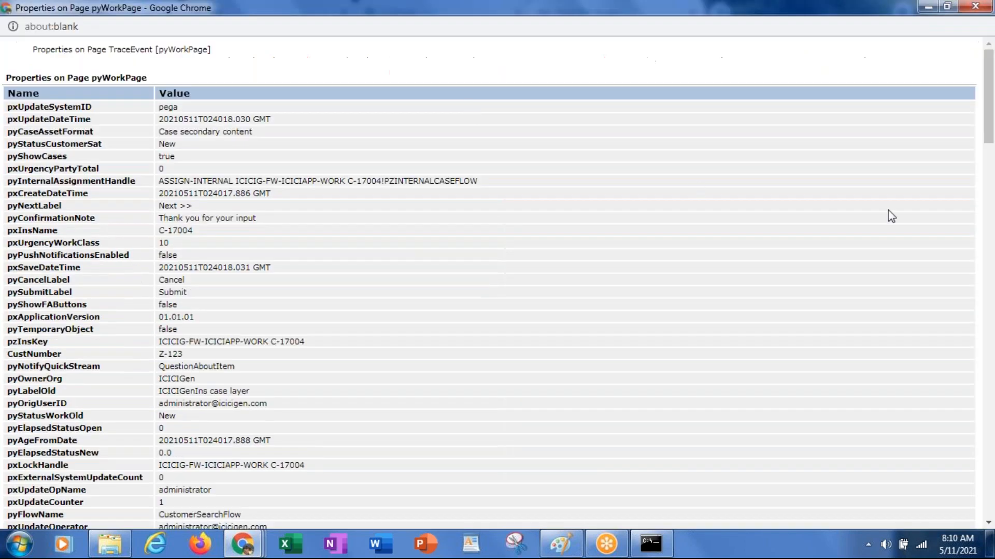
{"action": "left_click_drag", "start_coordinate": [990, 101], "coordinate": [992, 257]}
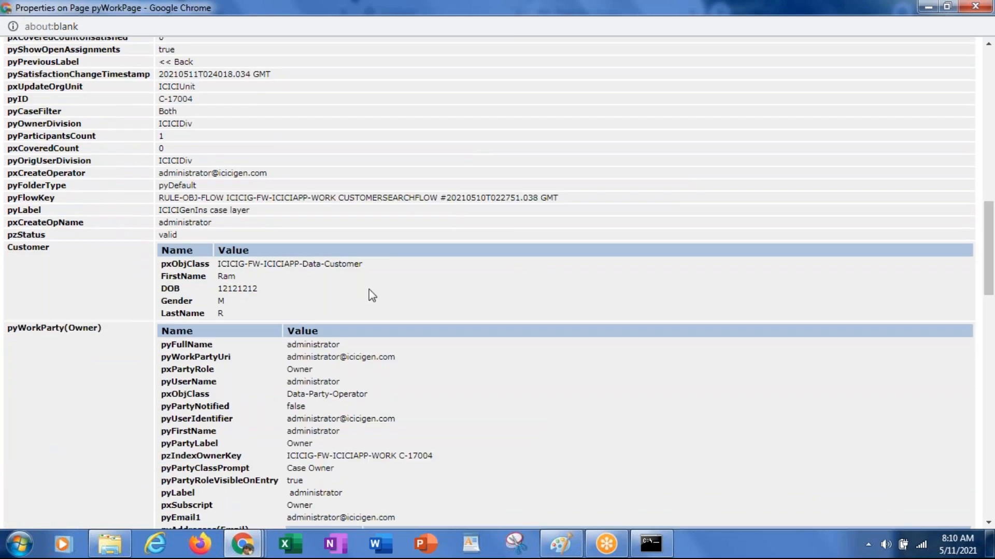
{"action": "double_click", "coordinate": [231, 279]}
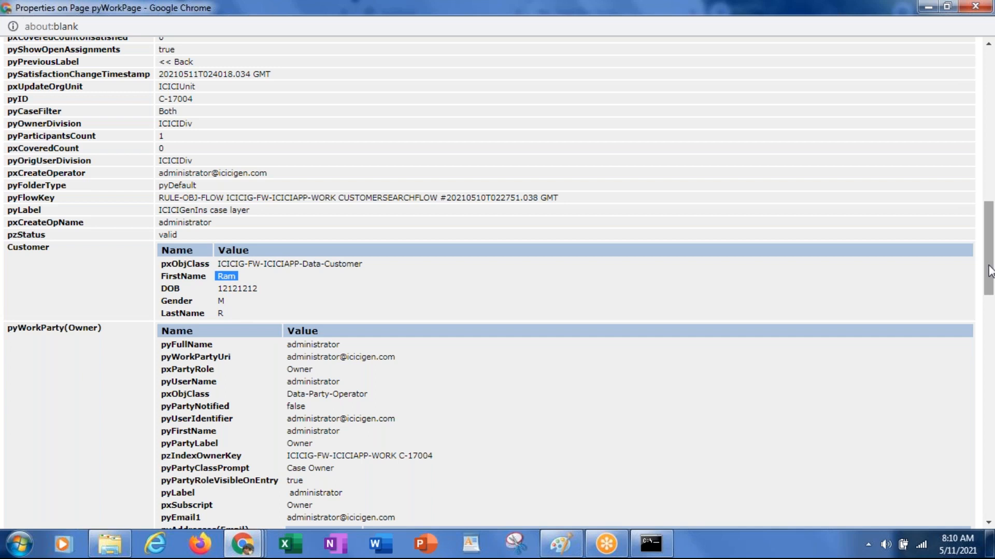
Step: Check the remaining Customer values on pyWorkPage against the customer detail fields in the open search case
{"action": "left_click_drag", "start_coordinate": [989, 266], "coordinate": [988, 292]}
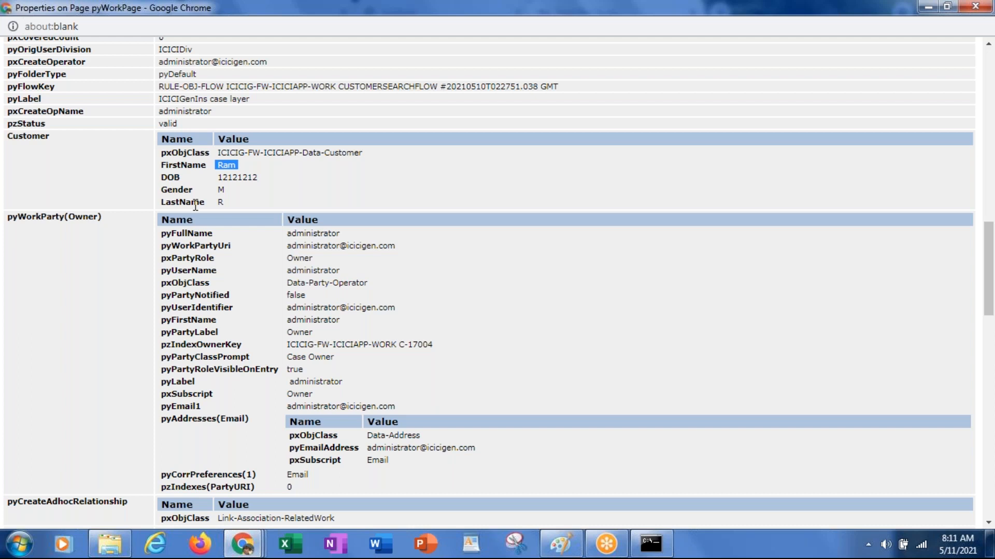
{"action": "key", "text": "alt+Tab"}
{"action": "key", "text": "alt+Tab"}
{"action": "key", "text": "alt+Tab"}
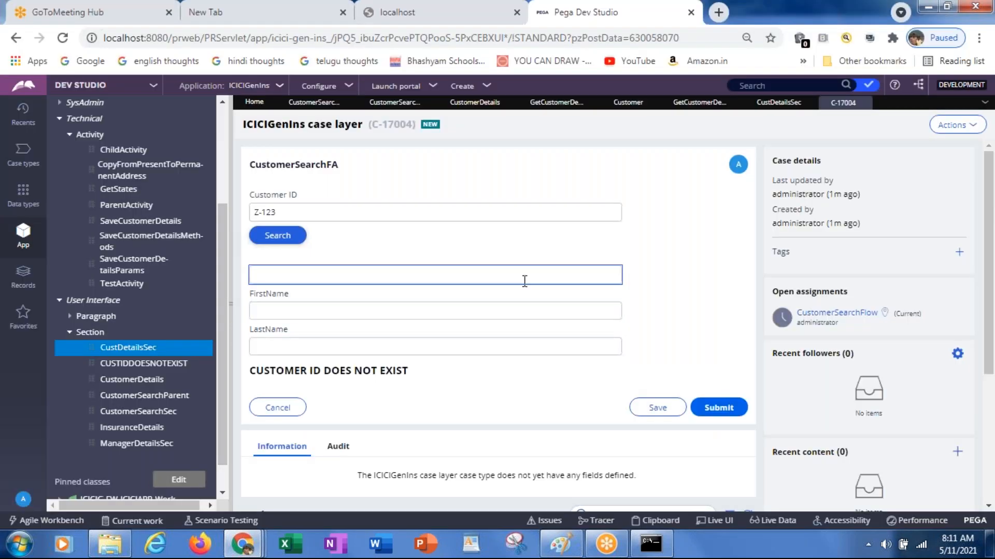
{"action": "left_click", "coordinate": [461, 273]}
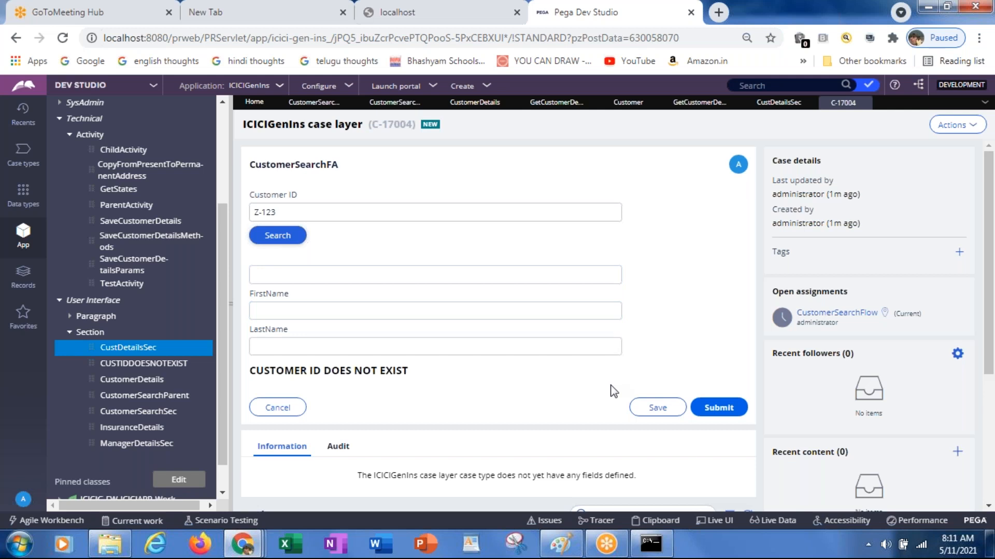
{"action": "key", "text": "alt+Tab"}
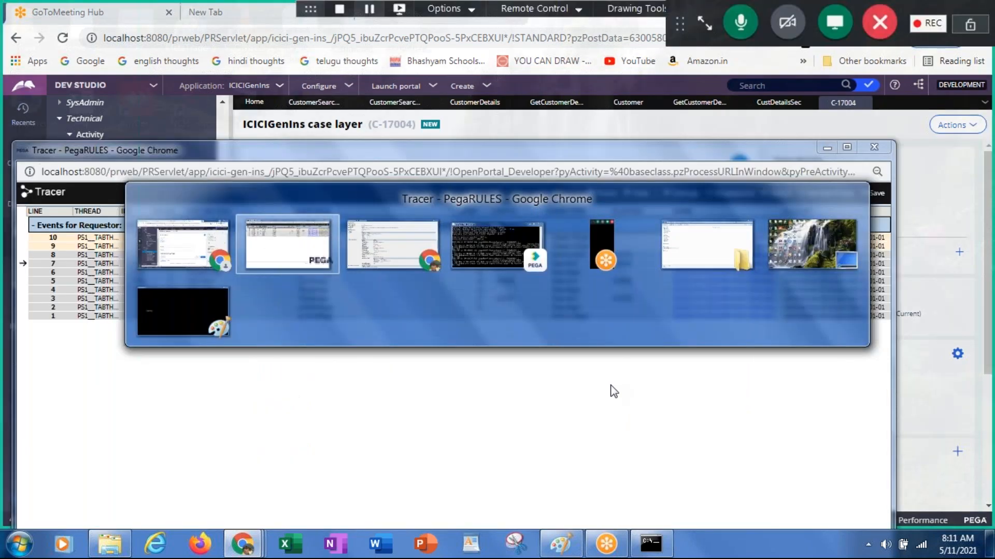
{"action": "key", "text": "alt+Tab"}
{"action": "key", "text": "alt+Tab"}
{"action": "key", "text": "alt+Tab"}
{"action": "key", "text": "alt+Tab"}
{"action": "key", "text": "alt+Tab"}
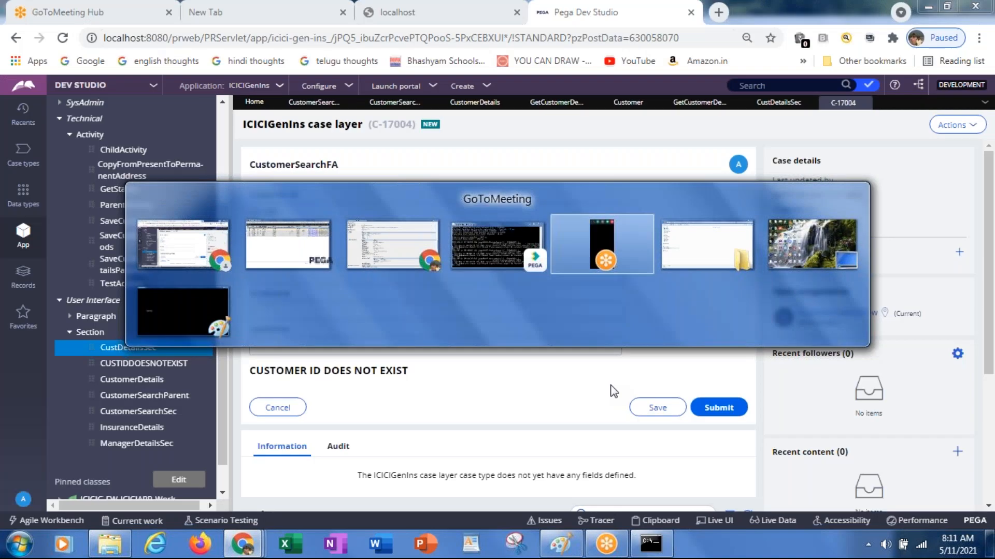
{"action": "key", "text": "alt+Tab"}
{"action": "key", "text": "alt+Tab"}
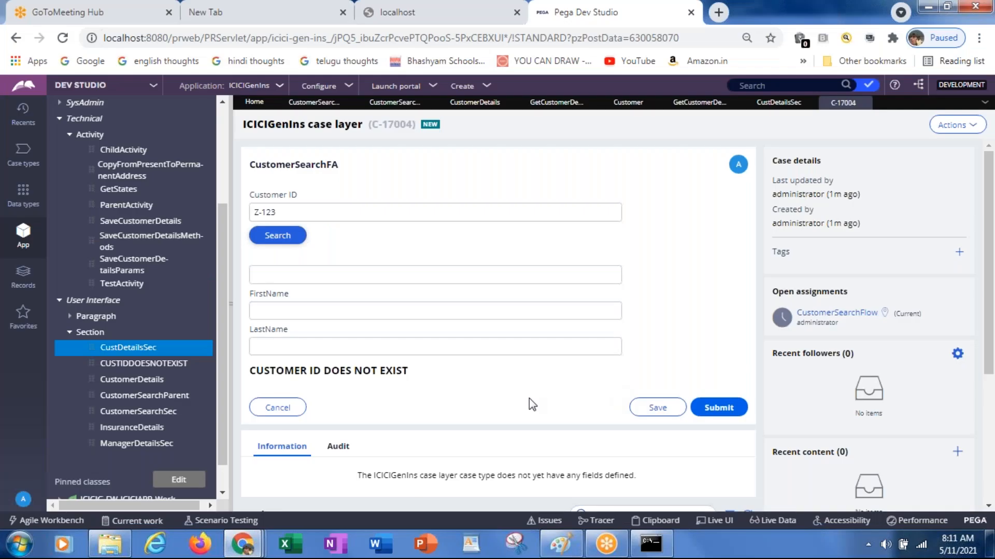
Step: Review the open CustDetailsSec, GetCustomerDetails and Customer rules and return to the CustomerDetails section
{"action": "left_click", "coordinate": [767, 109]}
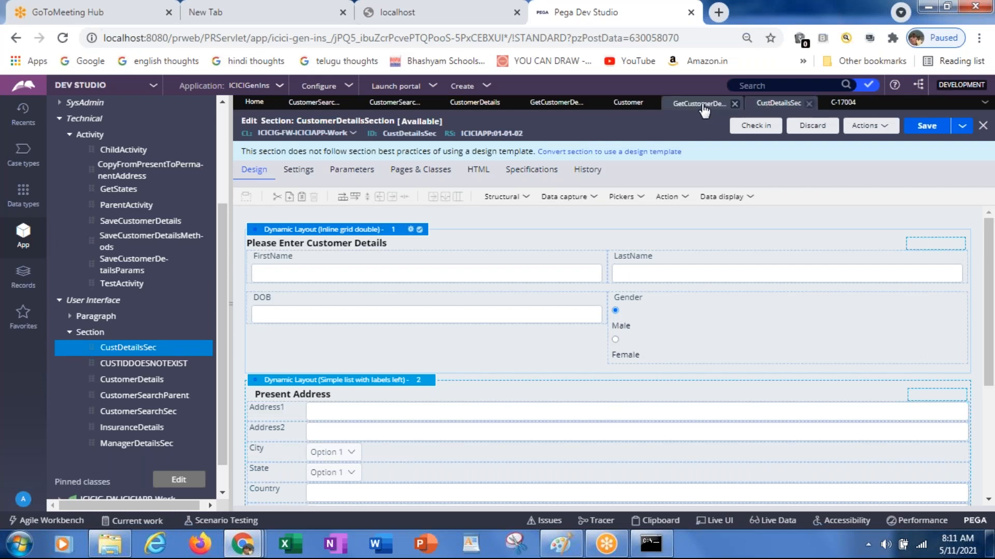
{"action": "left_click", "coordinate": [685, 106]}
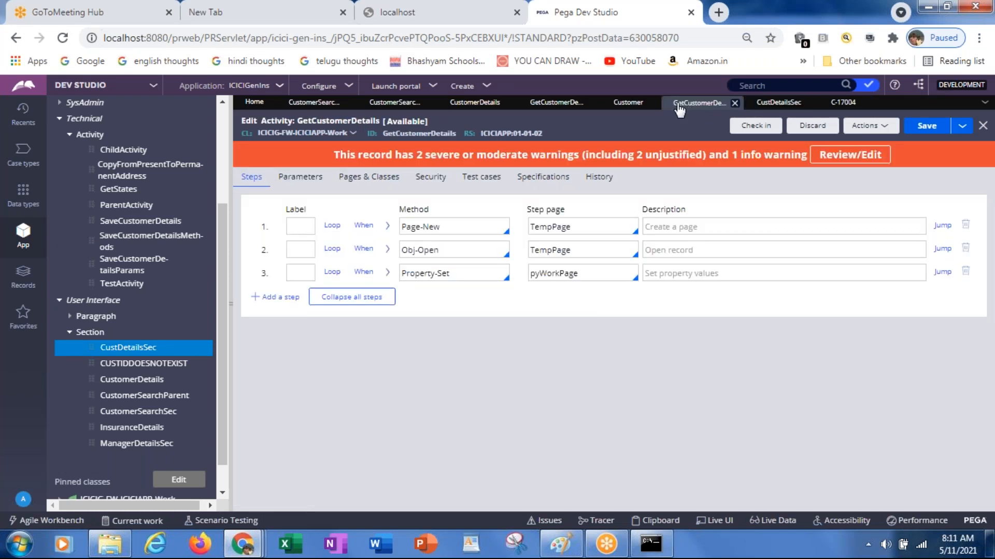
{"action": "left_click", "coordinate": [627, 106]}
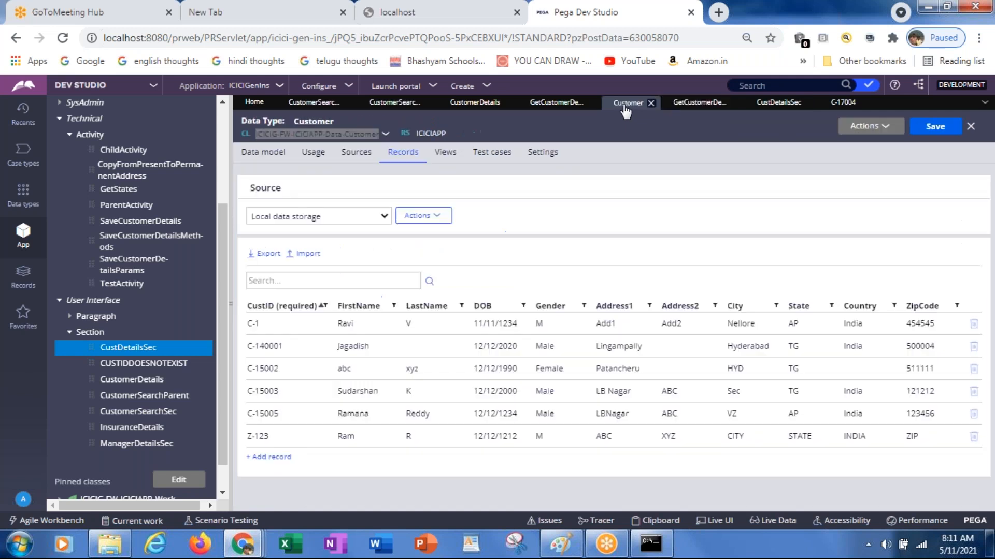
{"action": "left_click", "coordinate": [549, 106]}
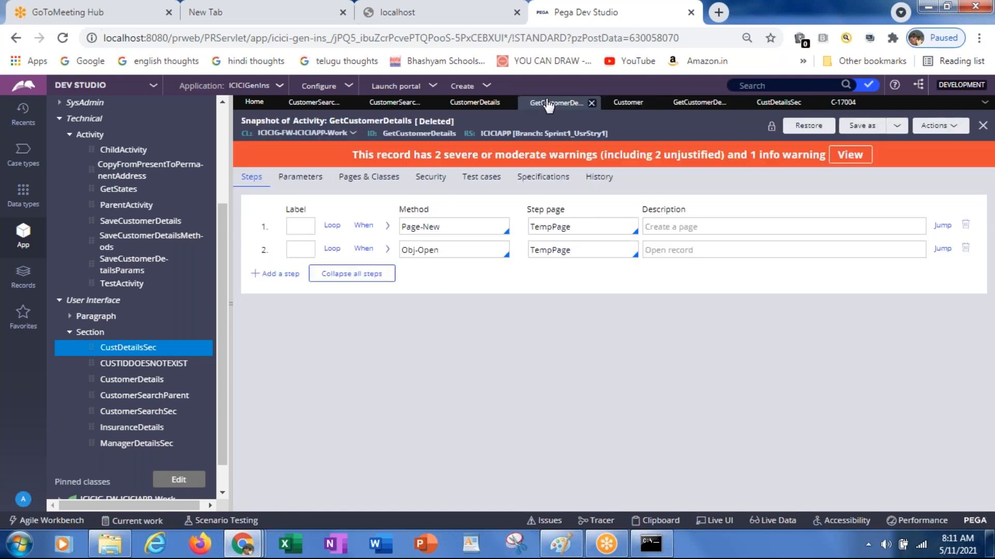
{"action": "left_click", "coordinate": [476, 107]}
Step: Pause the Tracer and save the CustomerDetails section
{"action": "key", "text": "alt+Tab"}
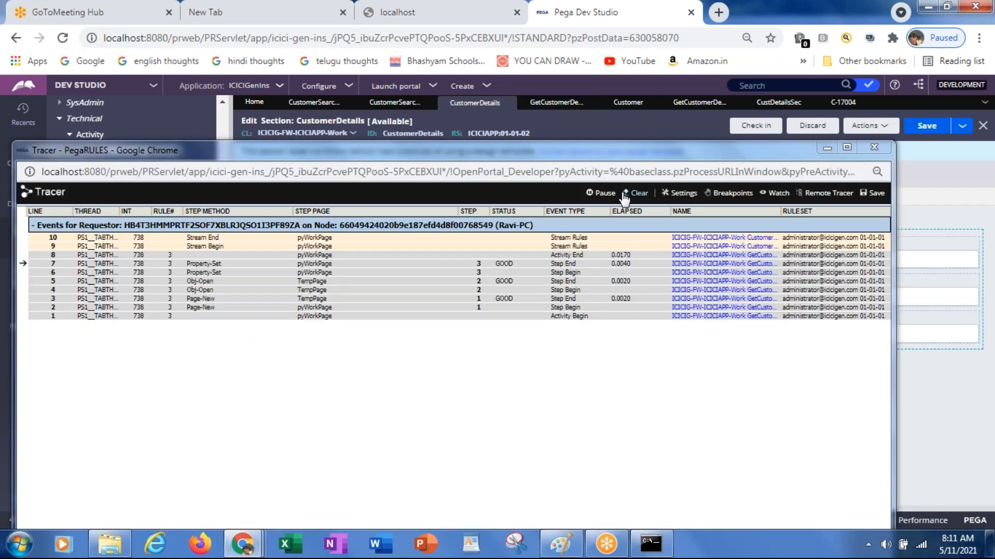
{"action": "left_click", "coordinate": [604, 194]}
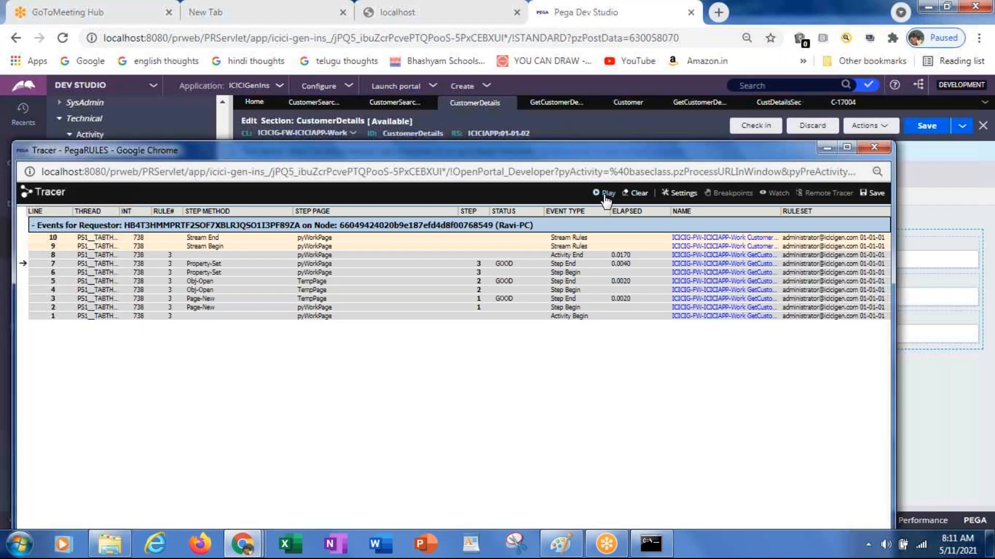
{"action": "key", "text": "alt+Tab"}
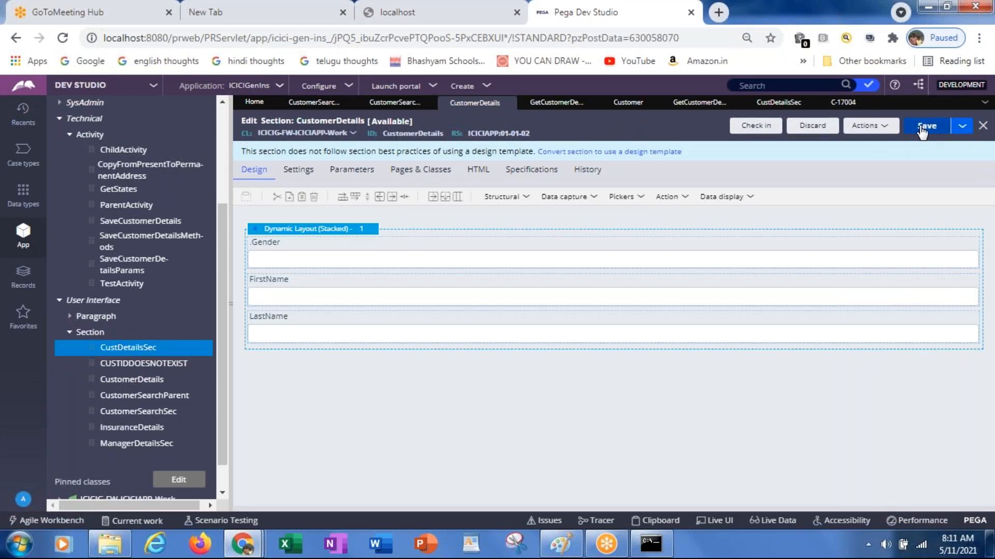
{"action": "left_click", "coordinate": [925, 127]}
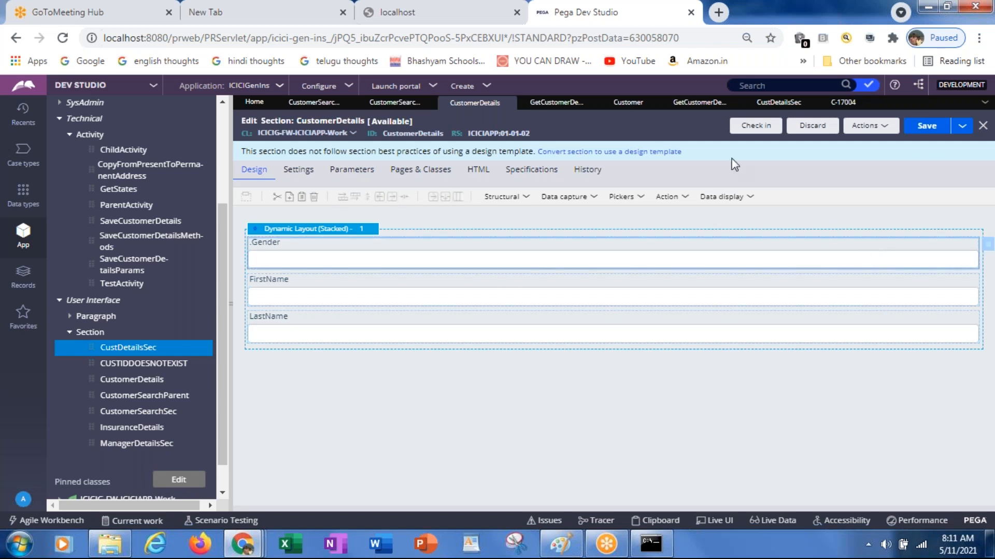
Step: Open the CustomerSearchParent section and check the properties of its embedded CustomerDetails section without changing them
{"action": "left_click", "coordinate": [395, 109]}
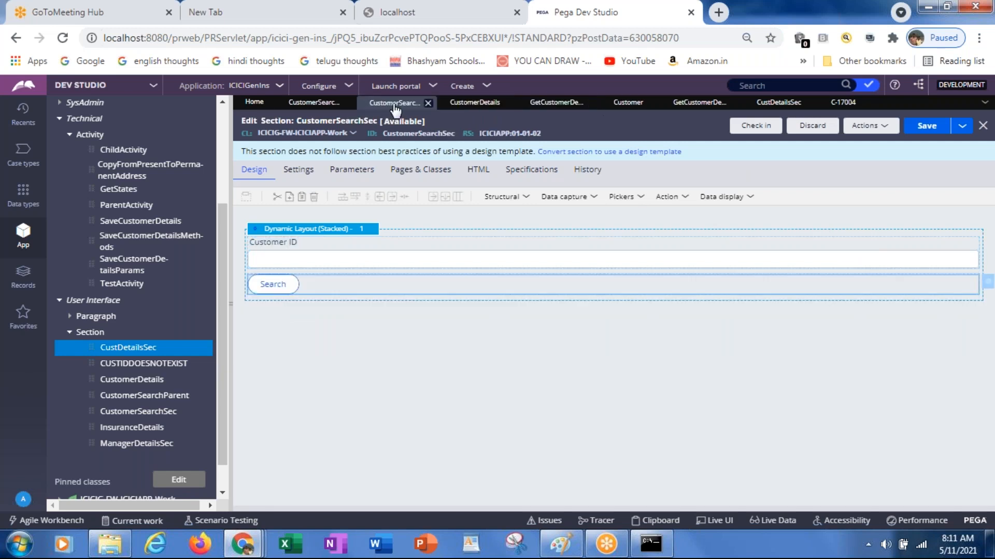
{"action": "left_click", "coordinate": [323, 104]}
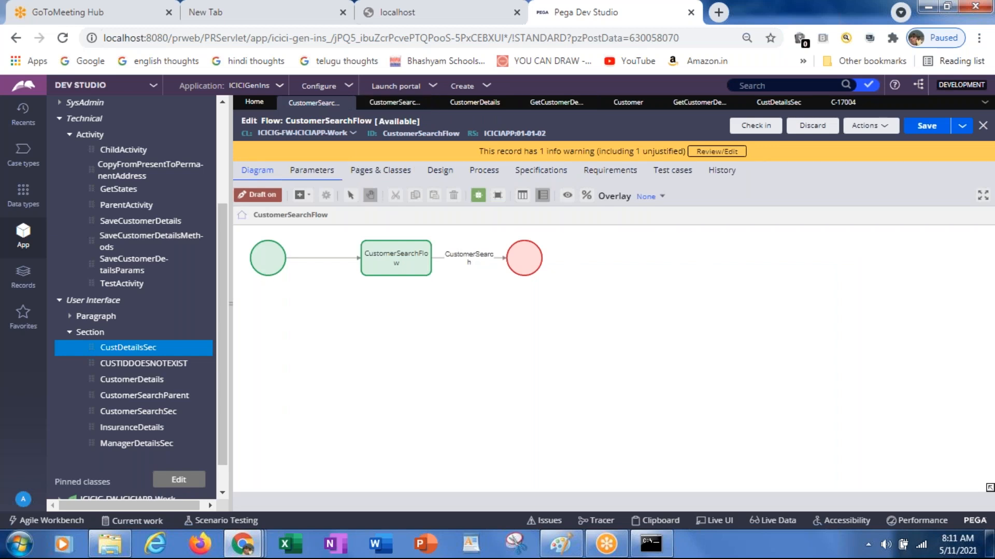
{"action": "left_click_drag", "start_coordinate": [225, 262], "coordinate": [223, 153]}
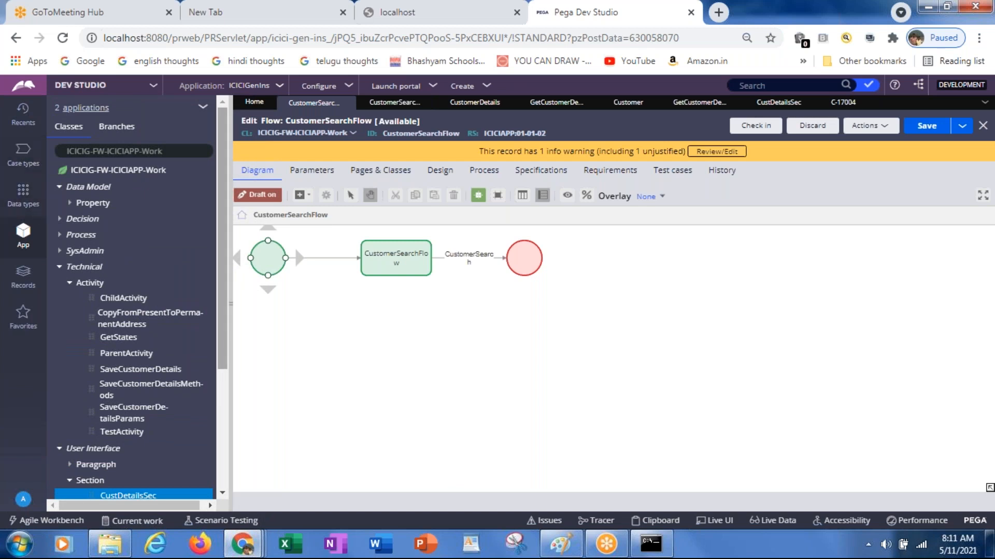
{"action": "scroll", "coordinate": [175, 402], "scroll_direction": "down", "scroll_amount": 3}
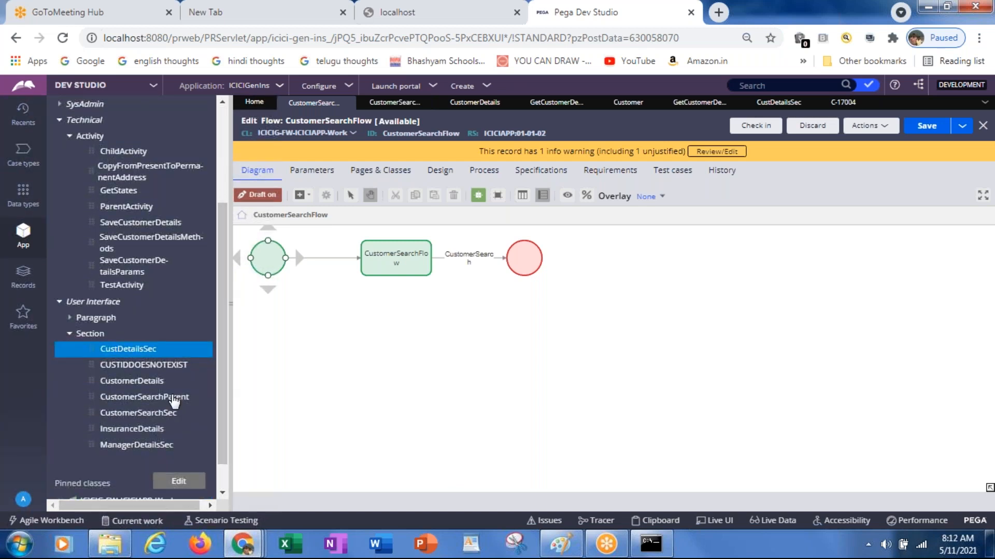
{"action": "left_click", "coordinate": [173, 399]}
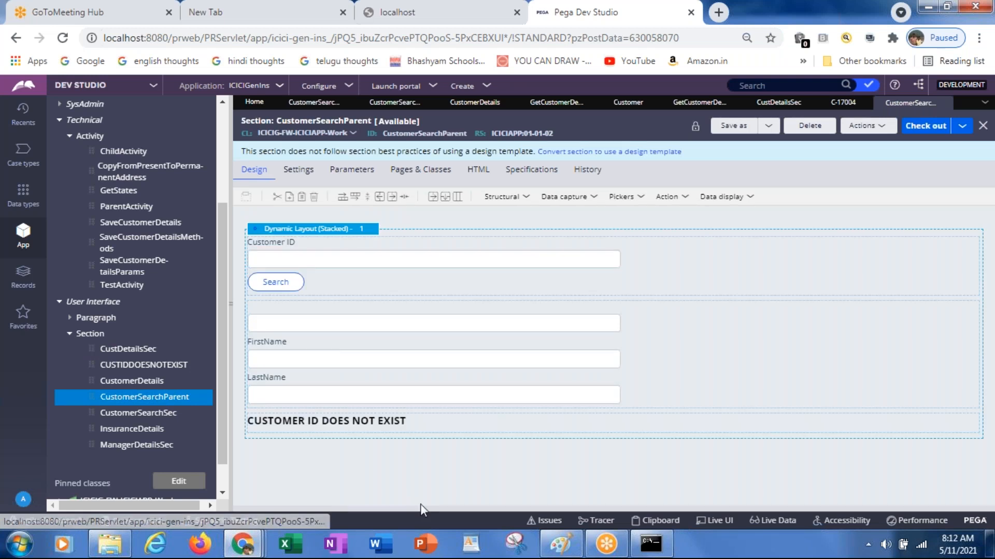
{"action": "double_click", "coordinate": [715, 344]}
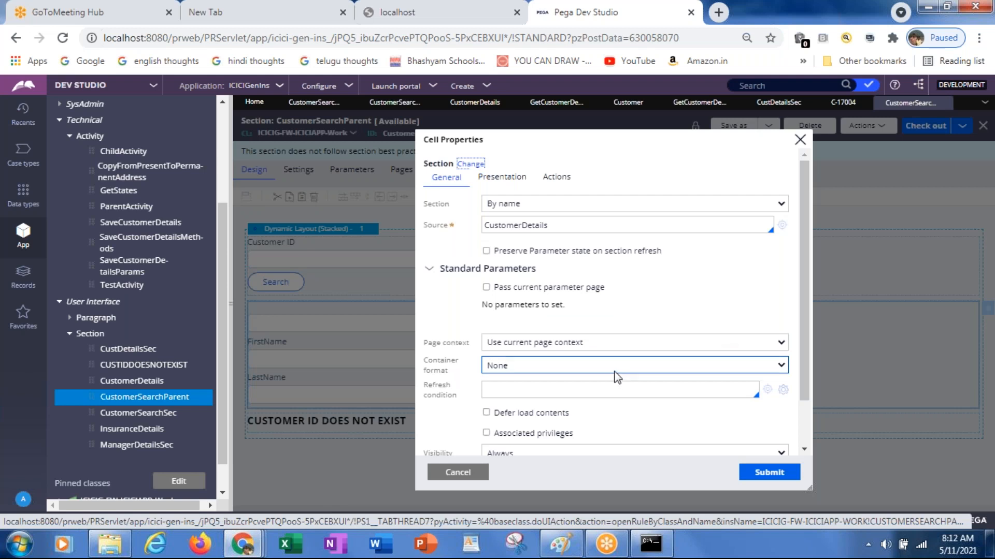
{"action": "left_click", "coordinate": [460, 474]}
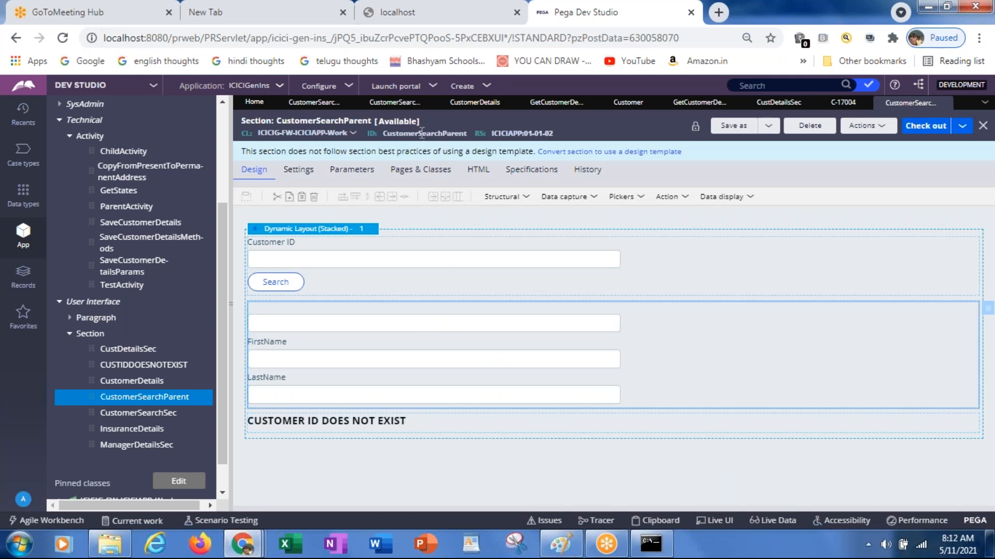
Step: Copy the CustomerSearchParent section's ID and return to the CustomerSearchSec section
{"action": "double_click", "coordinate": [422, 133]}
{"action": "key", "text": "ctrl+c"}
{"action": "left_click", "coordinate": [764, 106]}
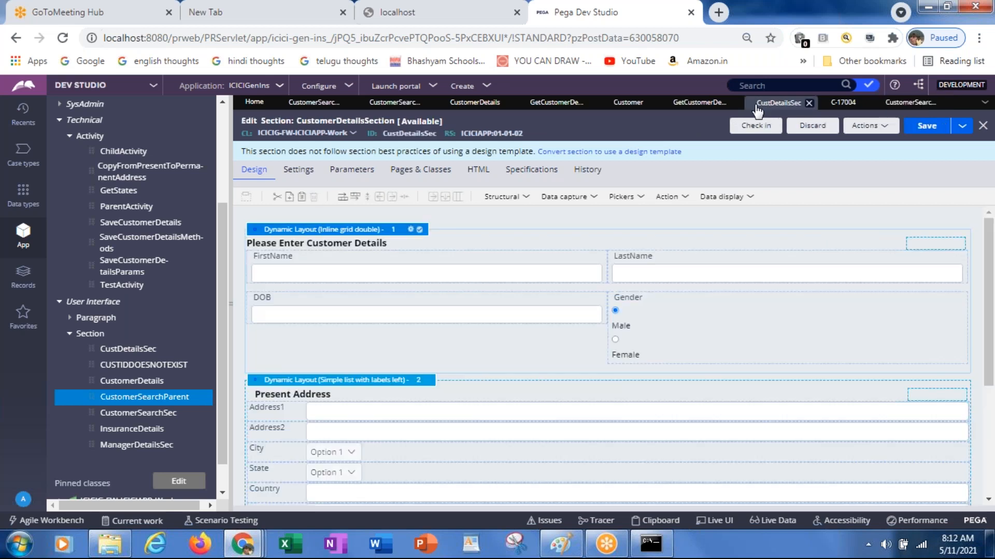
{"action": "left_click", "coordinate": [628, 103]}
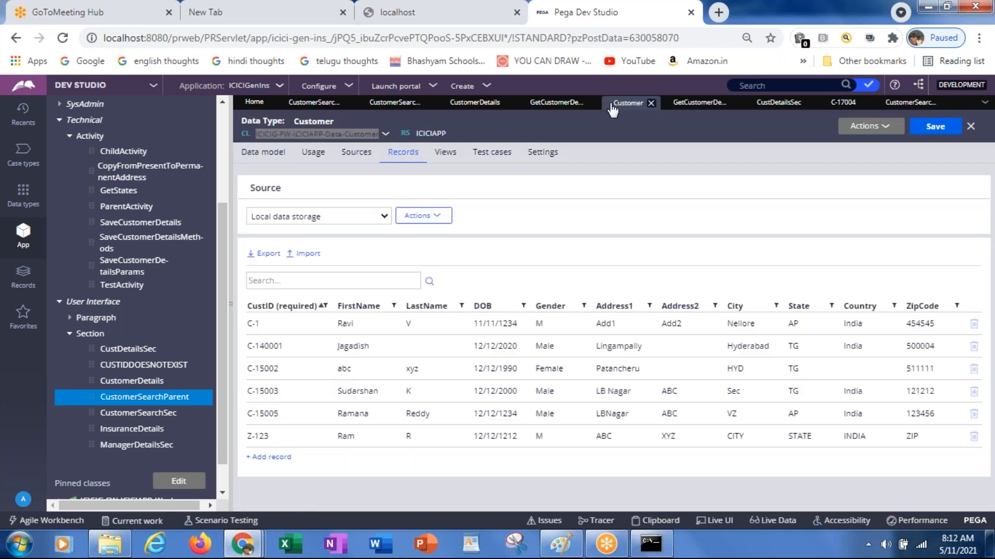
{"action": "left_click", "coordinate": [566, 107]}
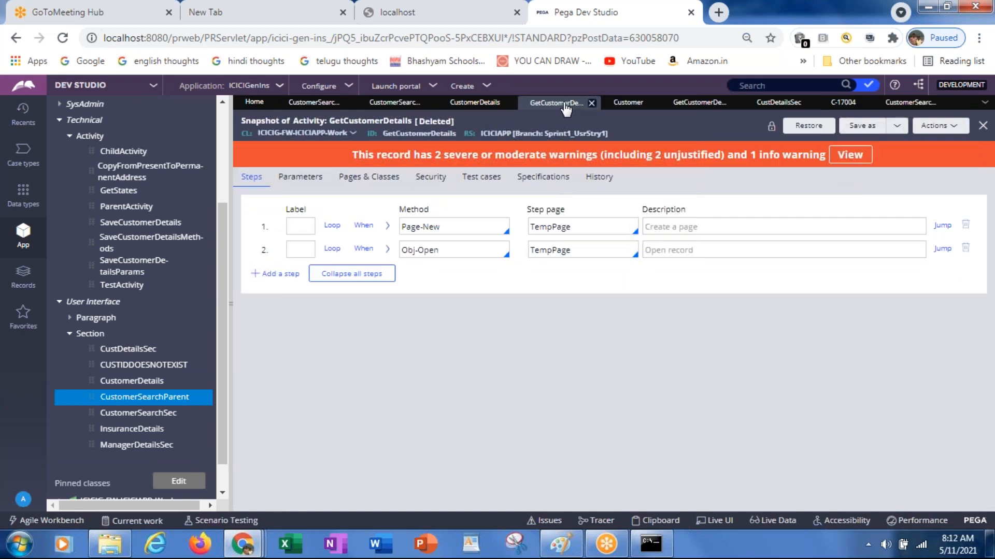
{"action": "left_click", "coordinate": [479, 106]}
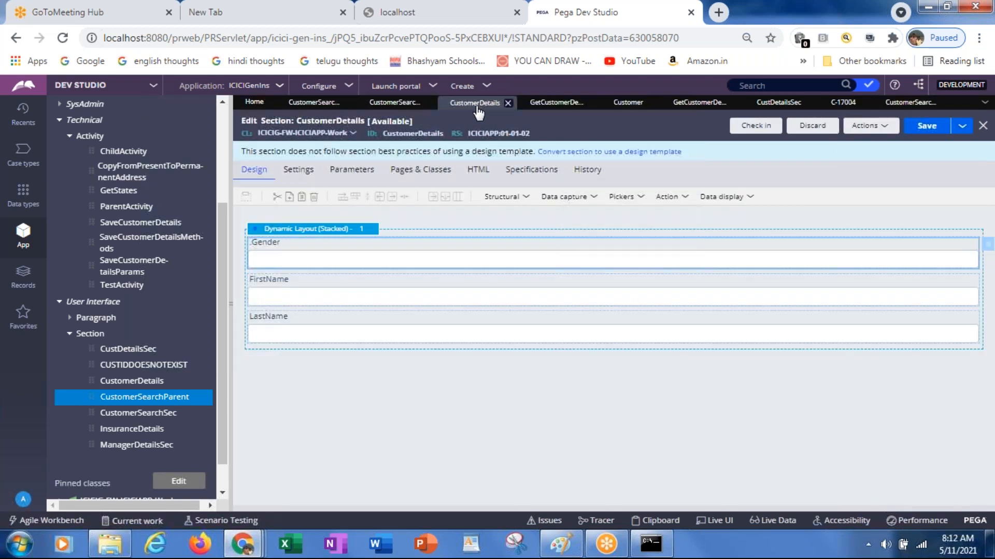
{"action": "left_click", "coordinate": [397, 107]}
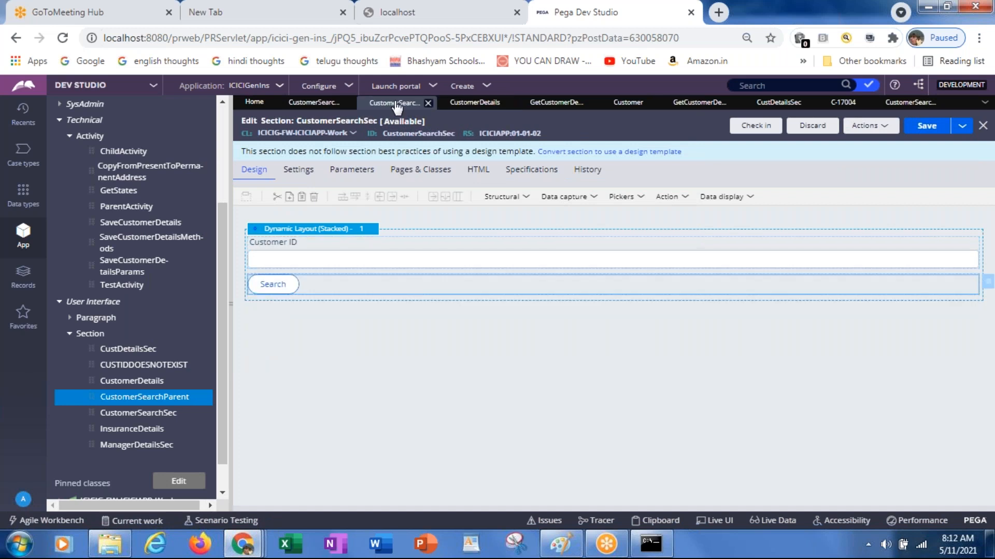
Step: Open the Search button's action settings and expand its Refresh-This section action
{"action": "double_click", "coordinate": [322, 282]}
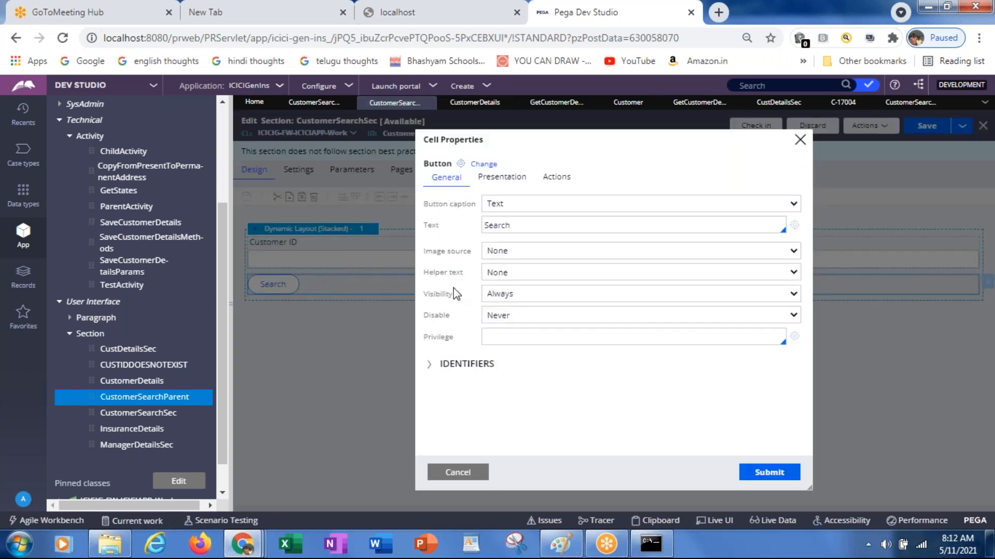
{"action": "left_click", "coordinate": [561, 186]}
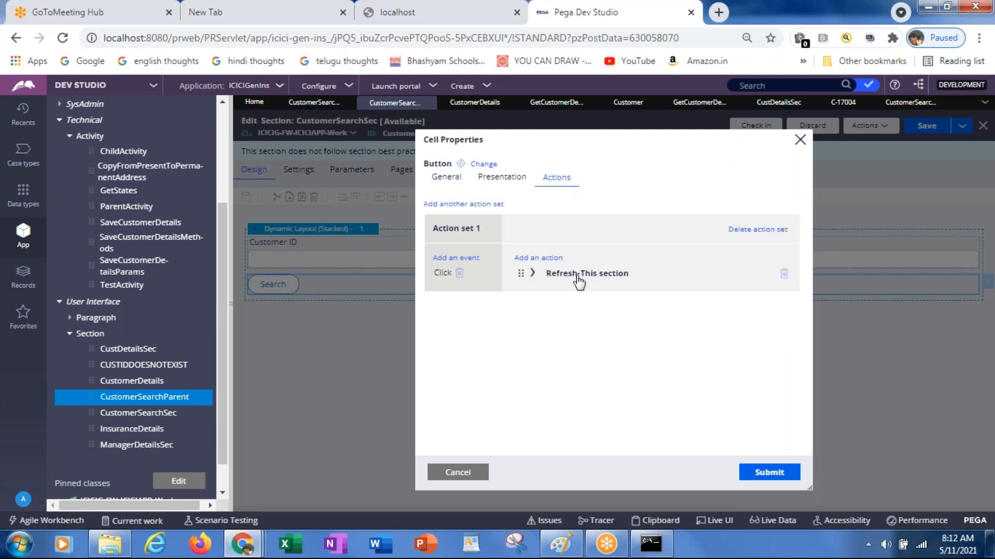
{"action": "left_click", "coordinate": [533, 274]}
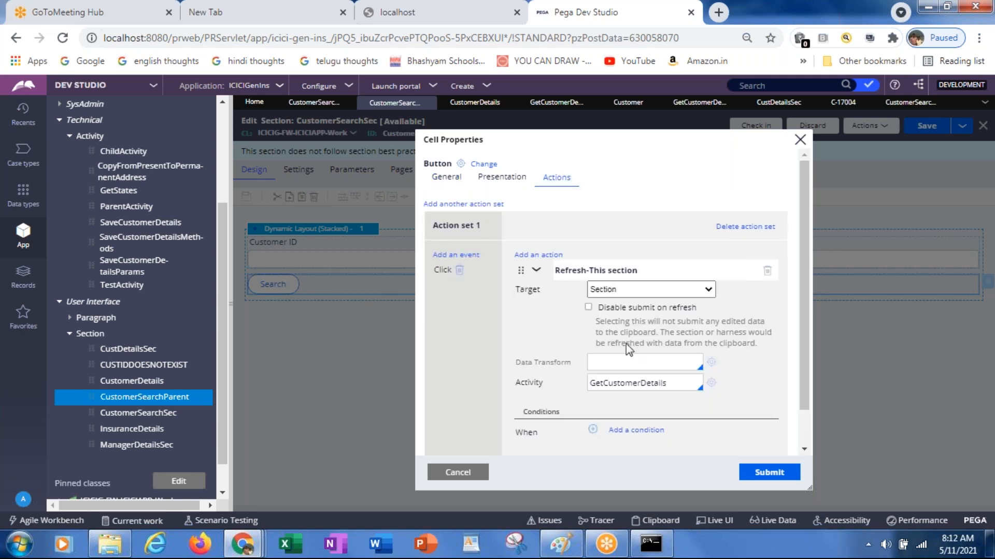
Step: Try CustomerSearchParent as the refresh action's activity, and set the activity back to GetCustomerDetails
{"action": "double_click", "coordinate": [638, 383]}
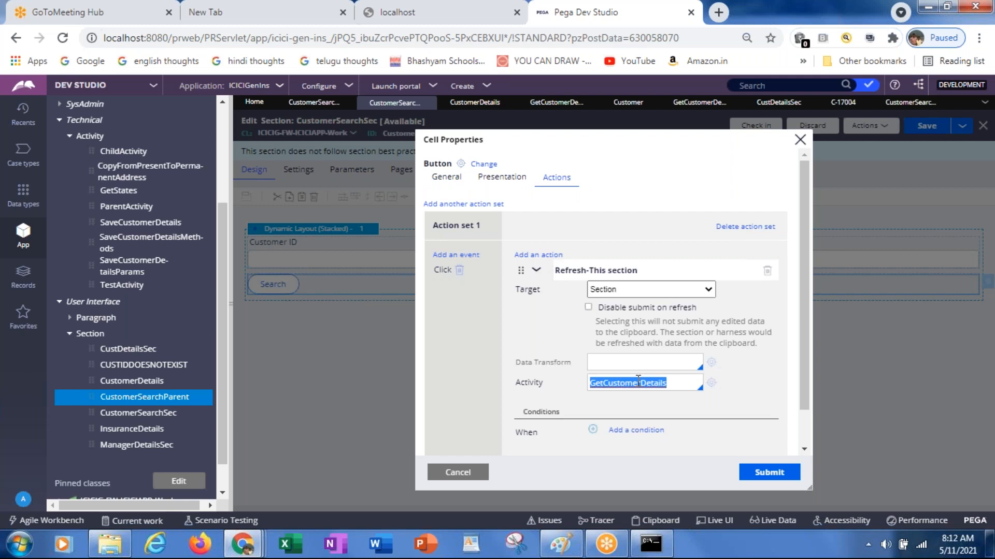
{"action": "key", "text": "ctrl+v"}
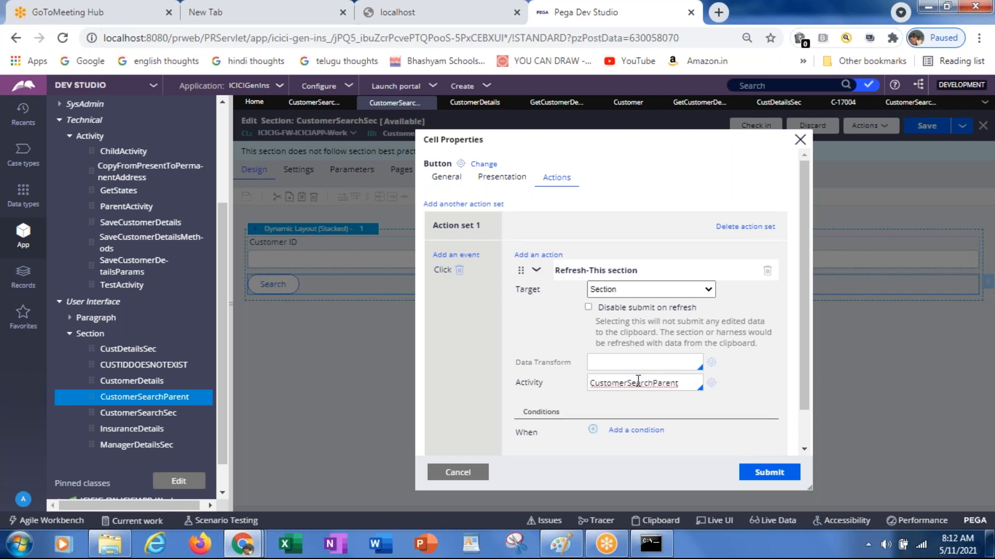
{"action": "left_click", "coordinate": [775, 474]}
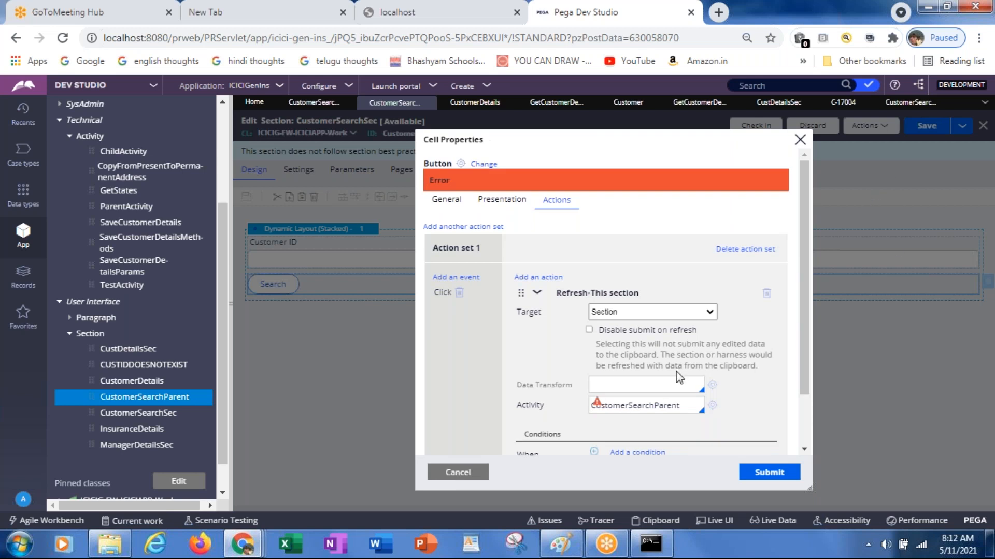
{"action": "left_click", "coordinate": [652, 404]}
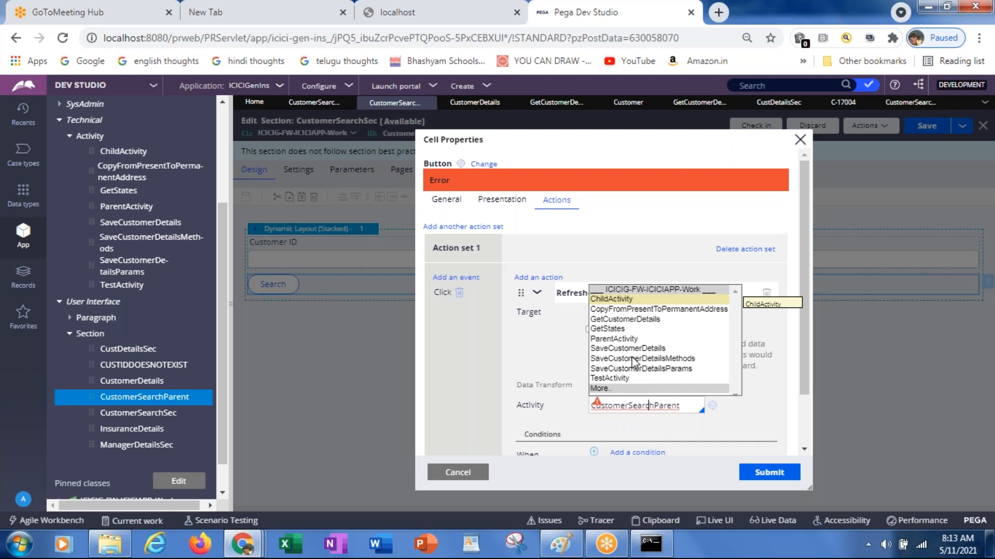
{"action": "left_click", "coordinate": [621, 320]}
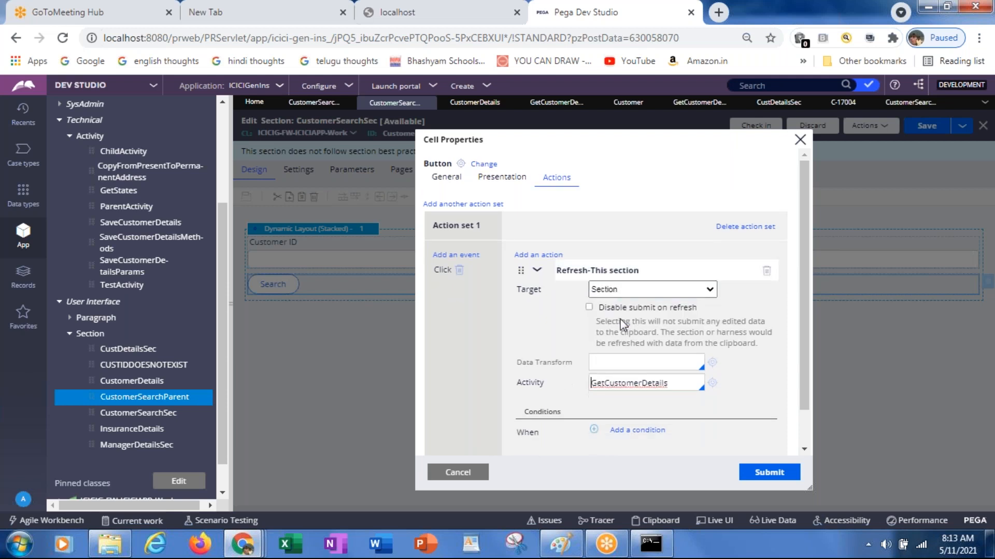
{"action": "left_click", "coordinate": [600, 362]}
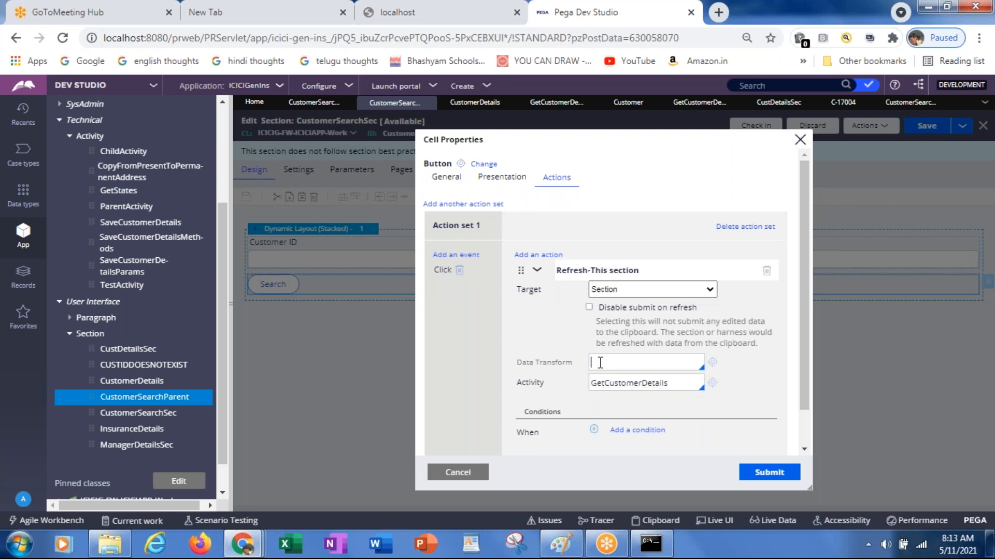
Step: Set the Search button's refresh action to target the other section CustomerSearchParent, keeping its class, and save the CustomerSearchSec section
{"action": "left_click", "coordinate": [615, 289]}
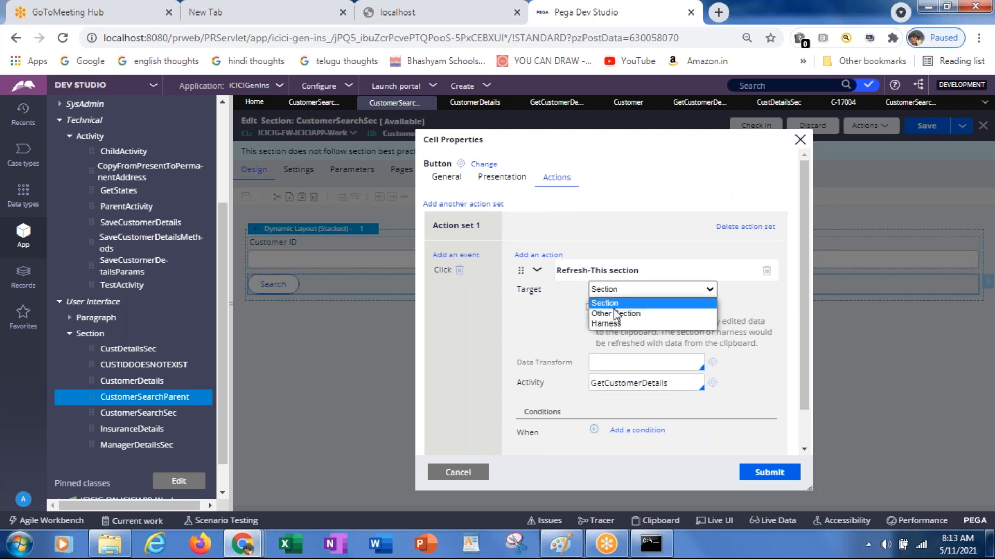
{"action": "left_click", "coordinate": [614, 313]}
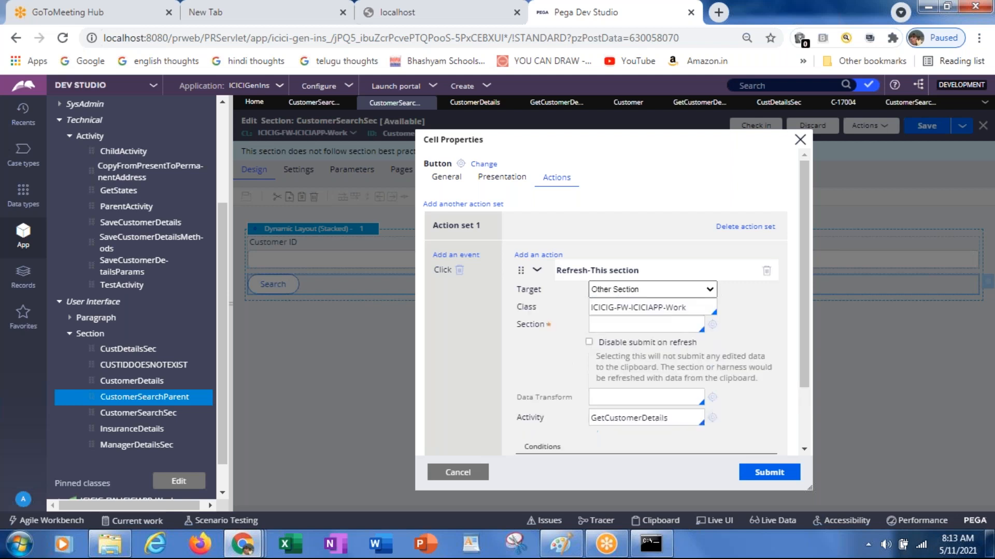
{"action": "left_click", "coordinate": [606, 331]}
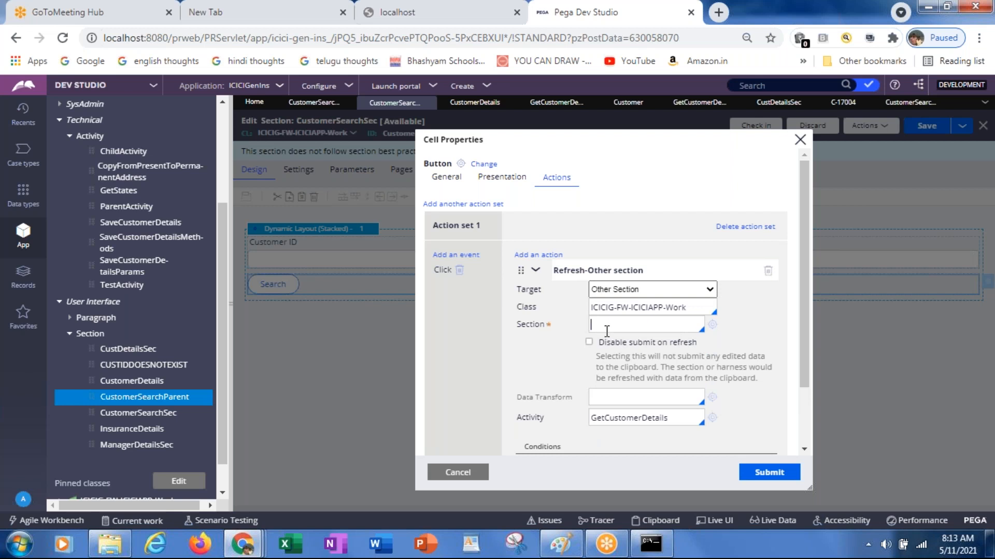
{"action": "key", "text": "ctrl+v"}
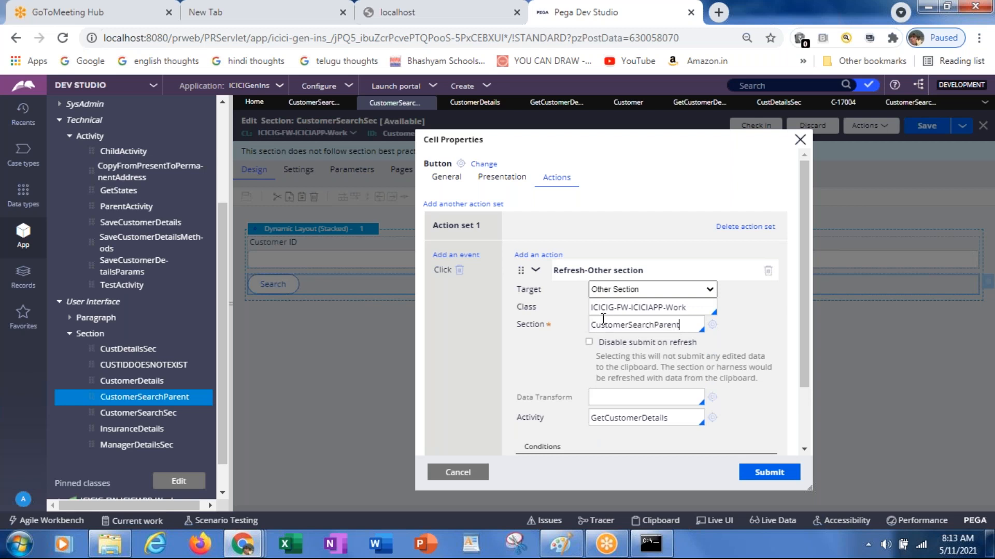
{"action": "left_click", "coordinate": [767, 479]}
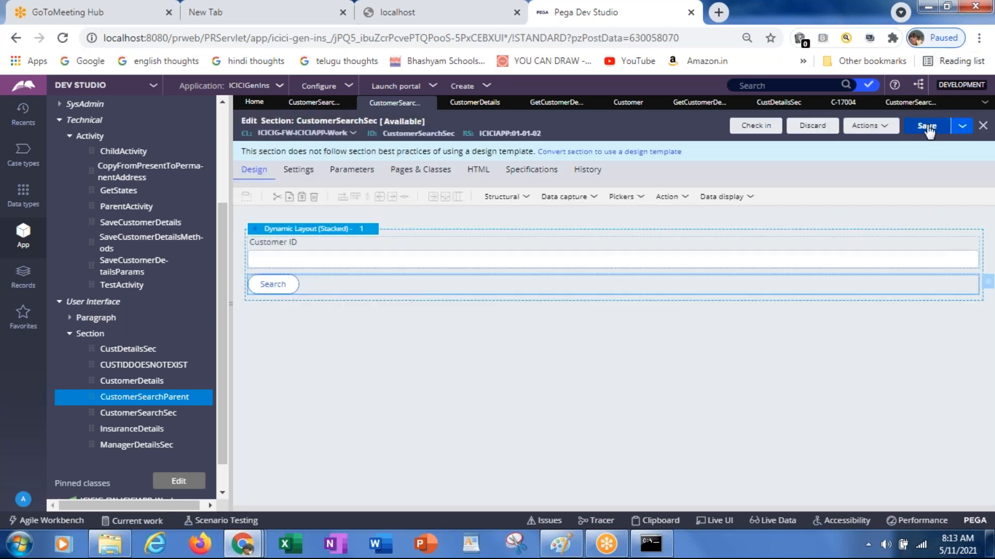
{"action": "left_click", "coordinate": [927, 126]}
Step: Run CustomerSearchFlow, search for an existing customer ID, and check the fetched customer details
{"action": "left_click", "coordinate": [318, 104]}
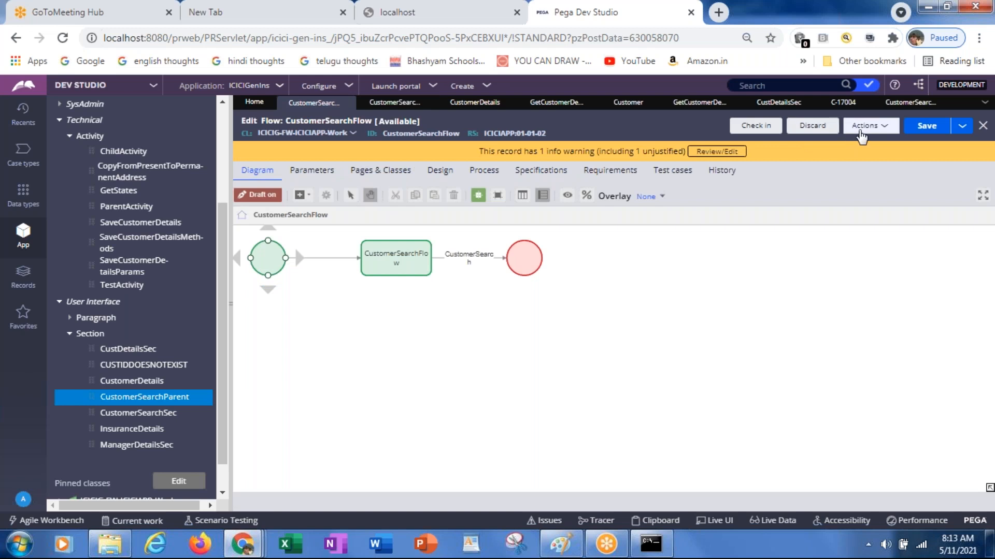
{"action": "left_click", "coordinate": [860, 129]}
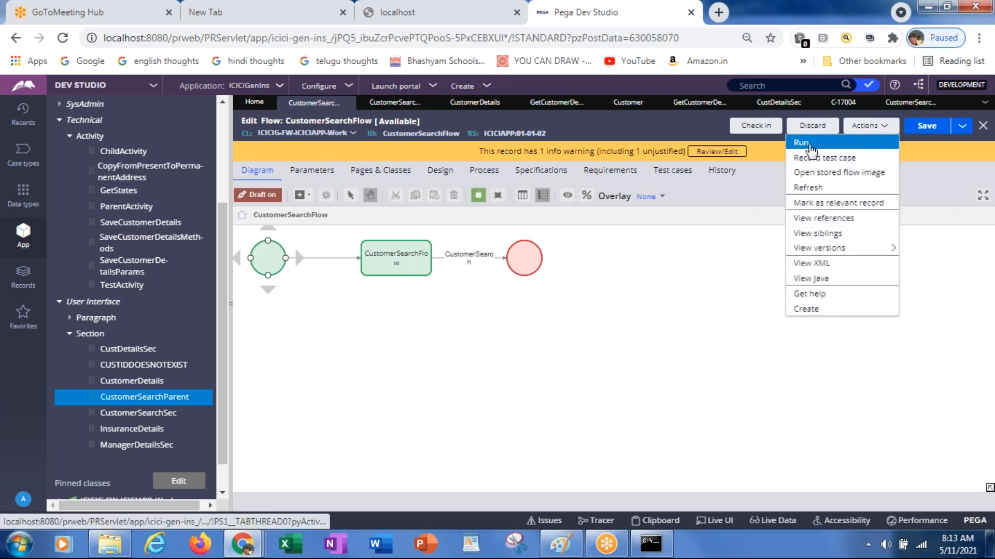
{"action": "left_click", "coordinate": [810, 145]}
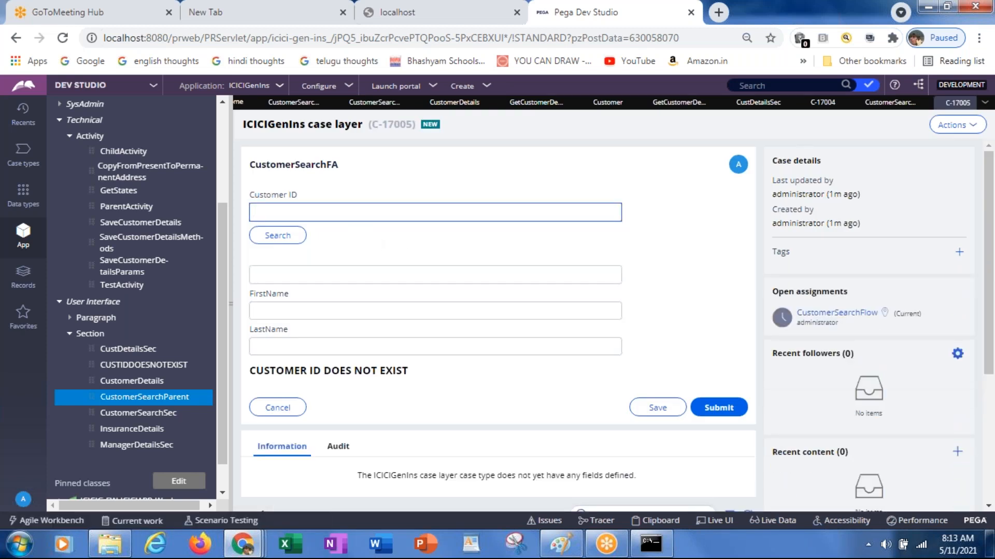
{"action": "type", "text": "C-1"}
{"action": "left_click", "coordinate": [276, 238]}
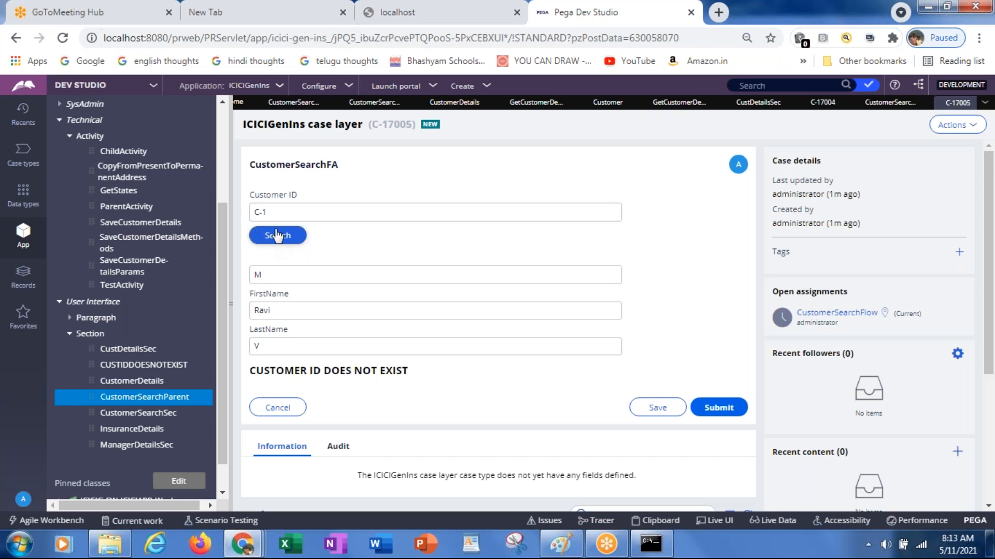
{"action": "left_click", "coordinate": [265, 218]}
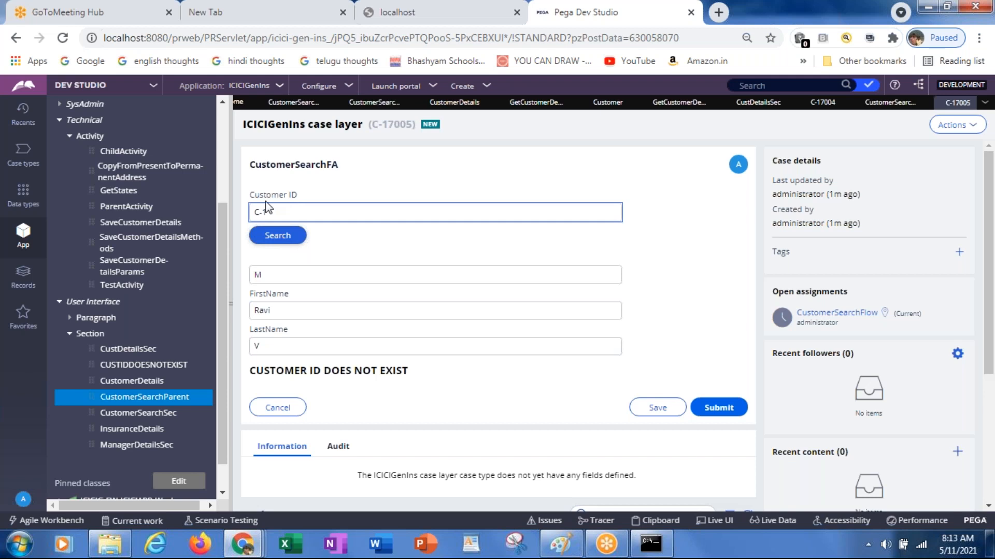
{"action": "left_click", "coordinate": [284, 274]}
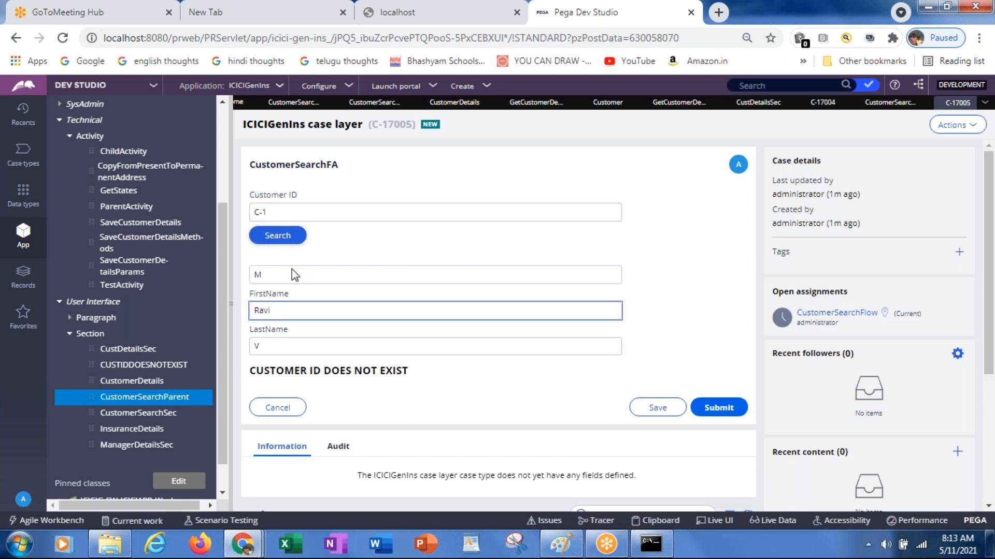
{"action": "left_click", "coordinate": [284, 217]}
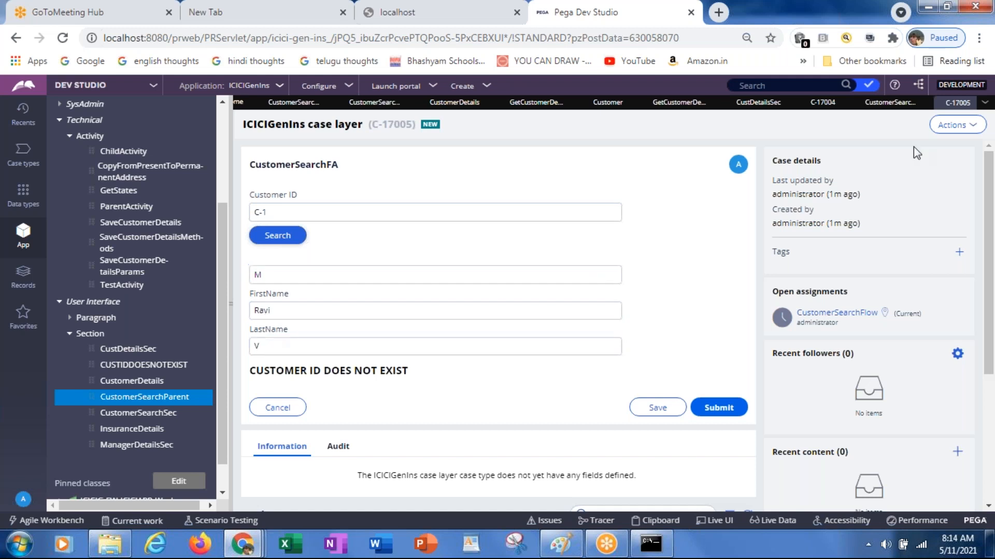
Step: Inspect the cell properties of the customer details section embedded in CustomerSearchParent without changing them
{"action": "left_click", "coordinate": [885, 106]}
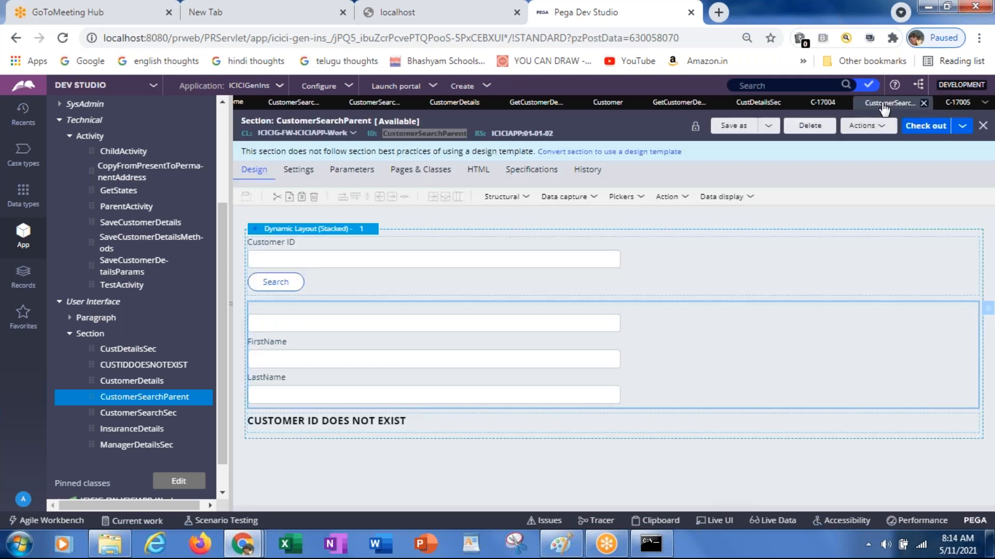
{"action": "double_click", "coordinate": [315, 329]}
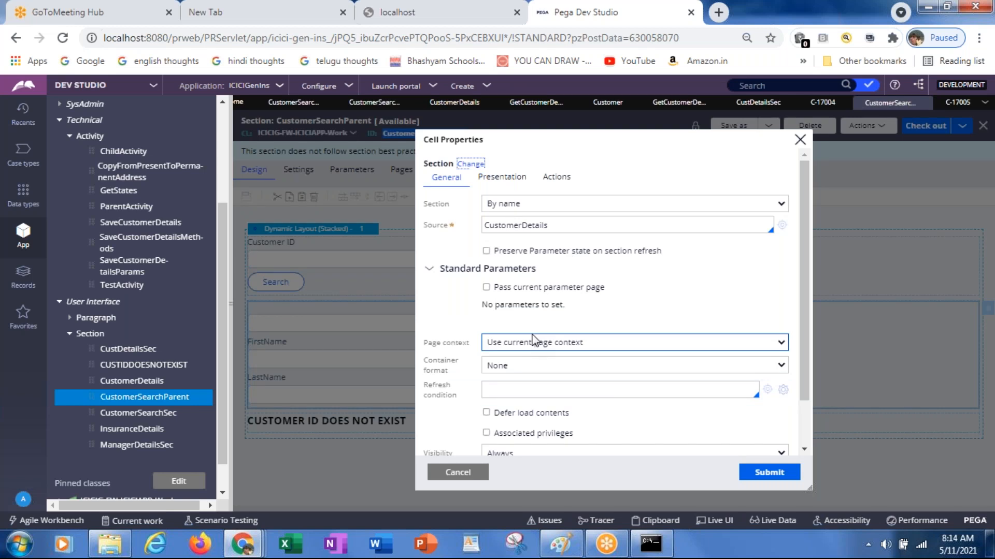
{"action": "left_click", "coordinate": [473, 473]}
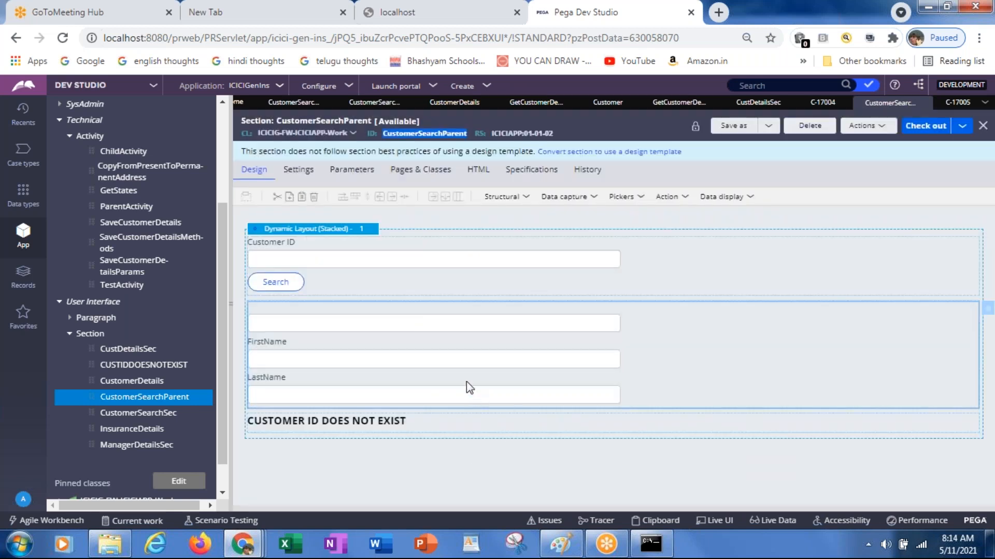
Step: Remove the pyWorkPage prefix from the Gender field's property reference in the CustomerDetails section
{"action": "left_click", "coordinate": [401, 107]}
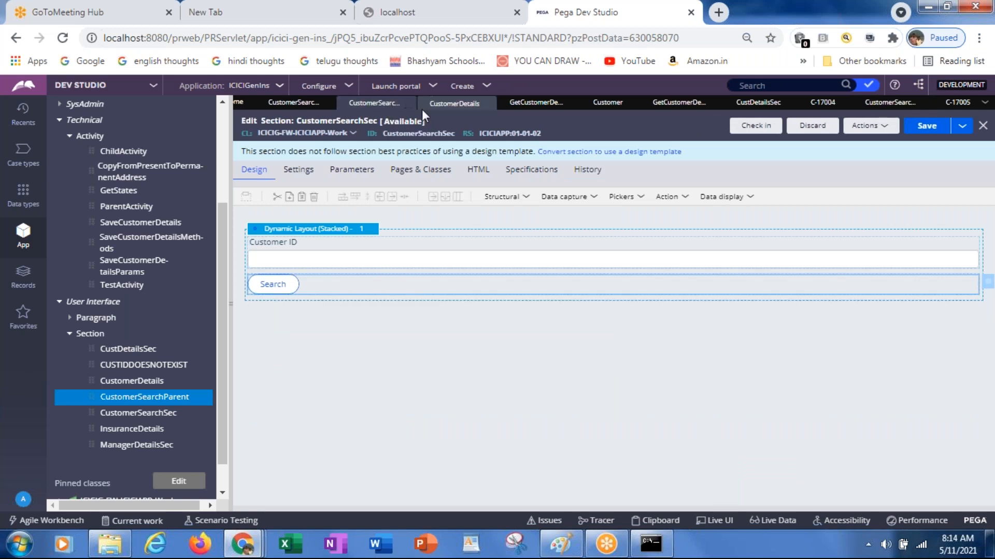
{"action": "left_click", "coordinate": [455, 105]}
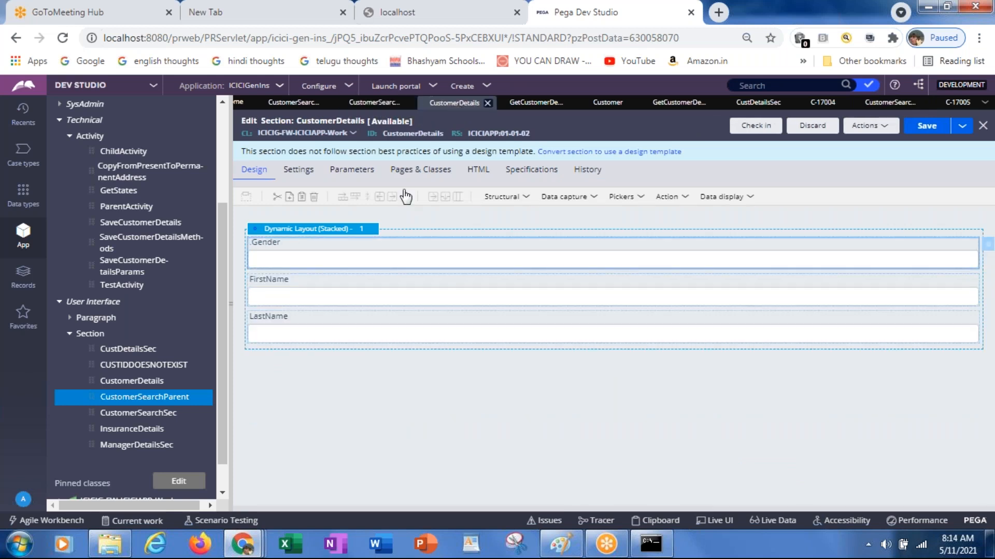
{"action": "double_click", "coordinate": [358, 260]}
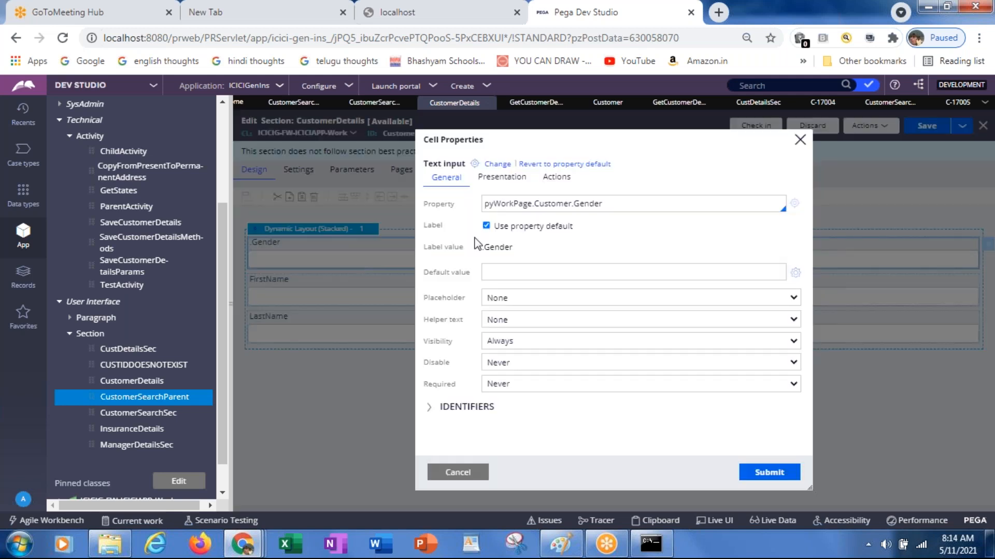
{"action": "double_click", "coordinate": [513, 204]}
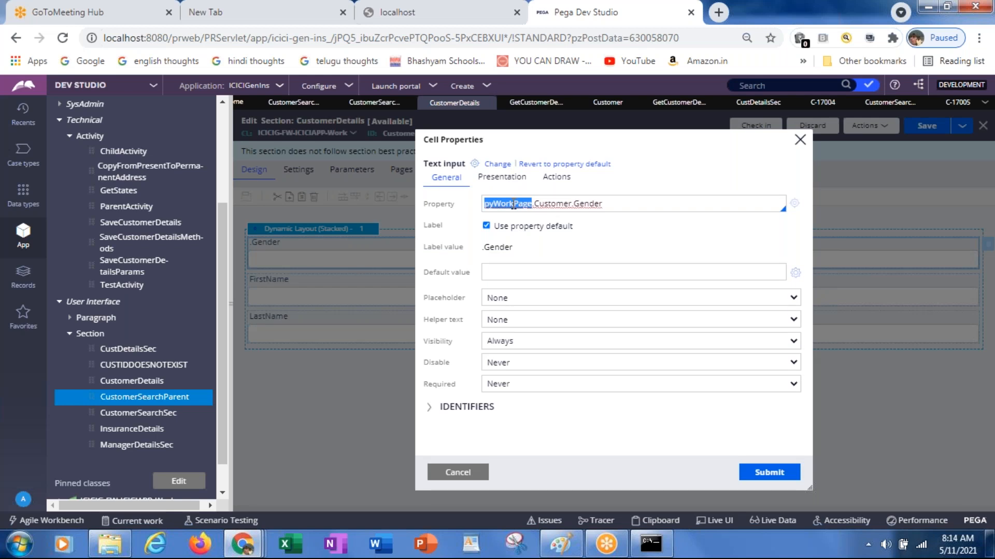
{"action": "key", "text": "BackSpace"}
{"action": "key", "text": "Delete"}
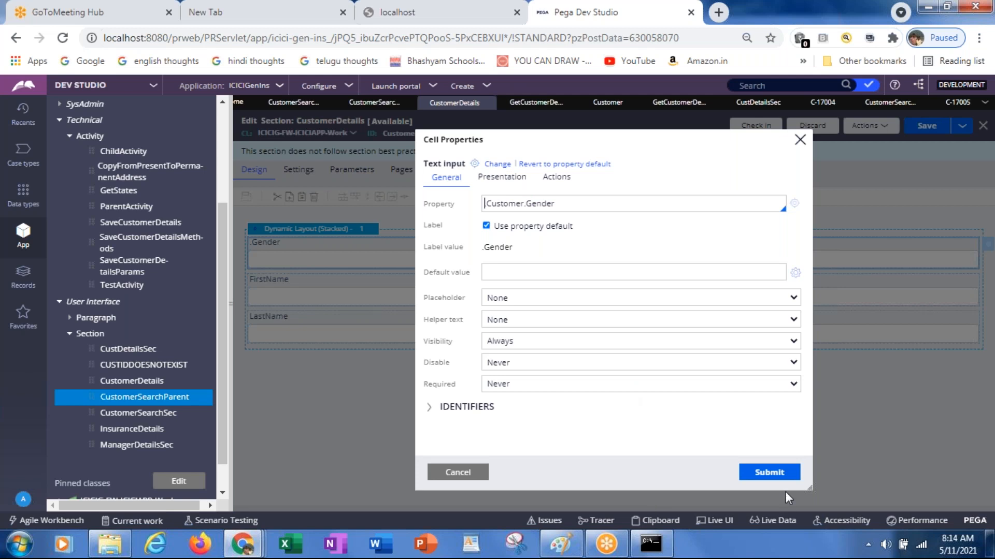
{"action": "left_click", "coordinate": [777, 473]}
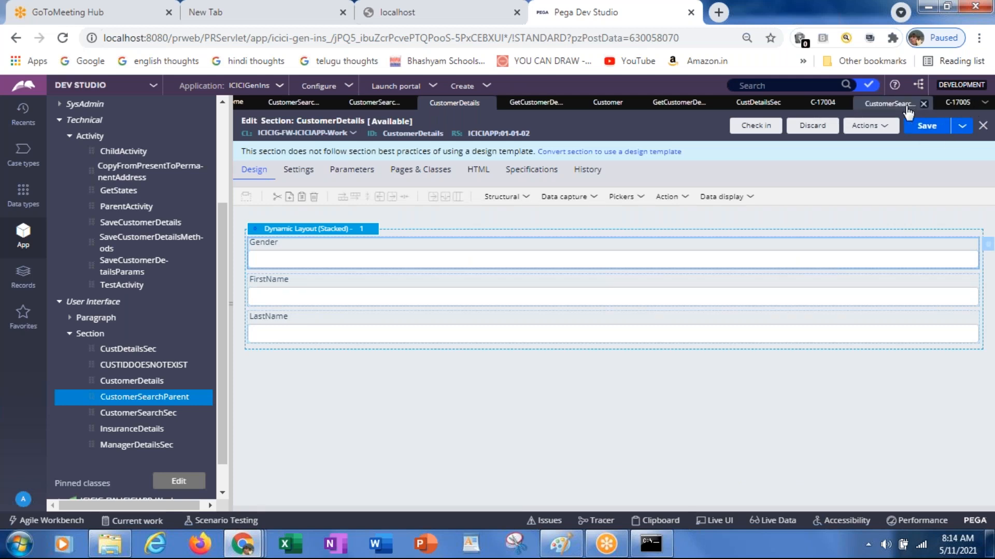
Step: Close case C-17005, discarding its unsaved changes, and run CustomerSearchFlow again
{"action": "left_click", "coordinate": [843, 104]}
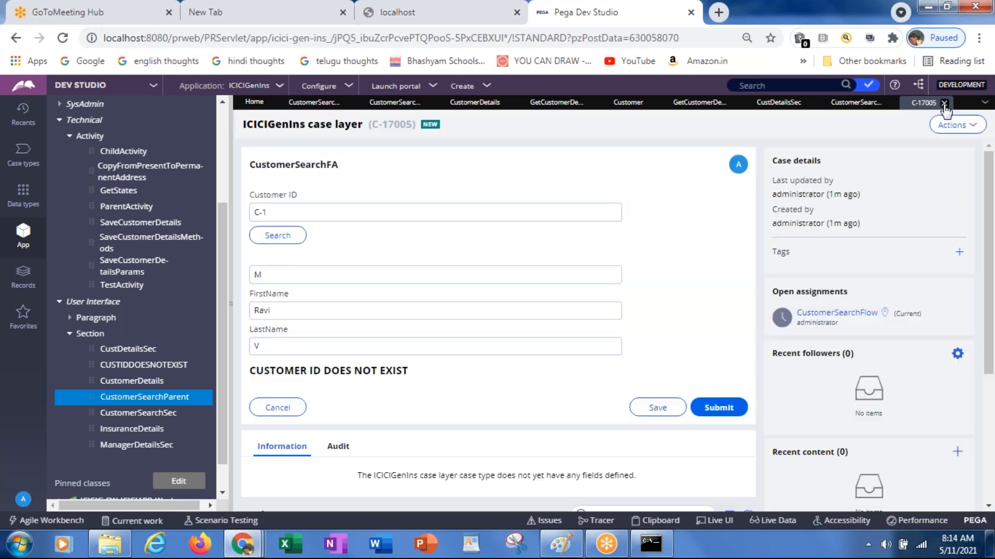
{"action": "left_click", "coordinate": [943, 104]}
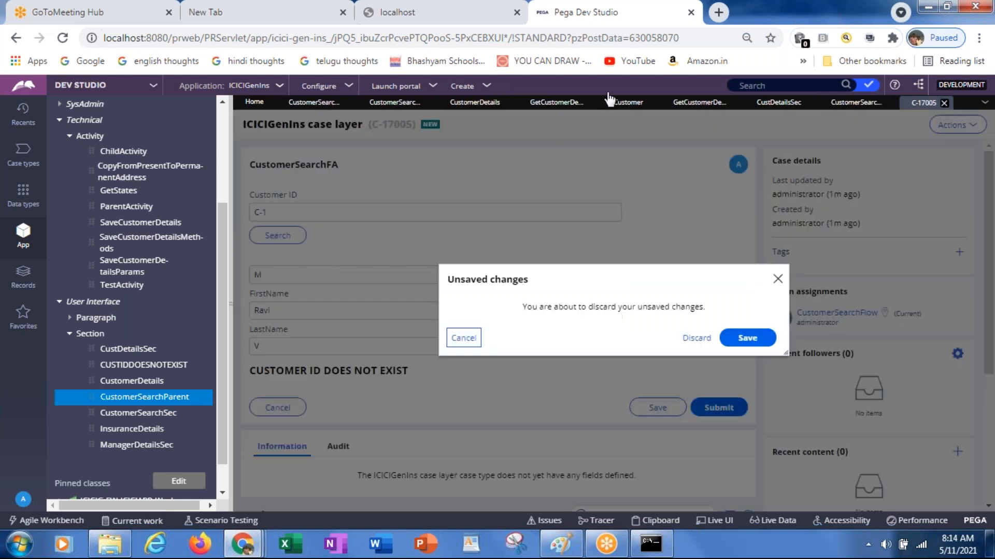
{"action": "left_click", "coordinate": [696, 338]}
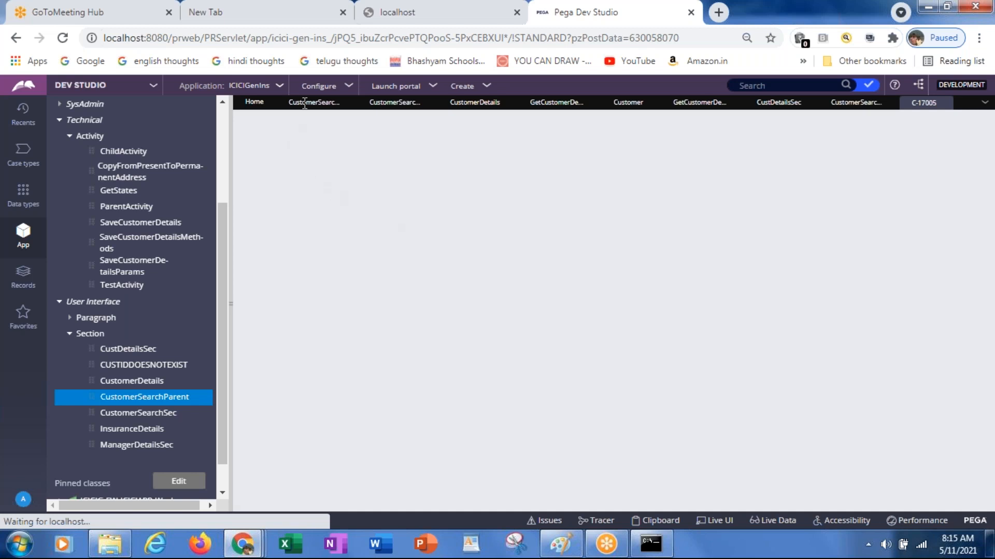
{"action": "left_click", "coordinate": [307, 104]}
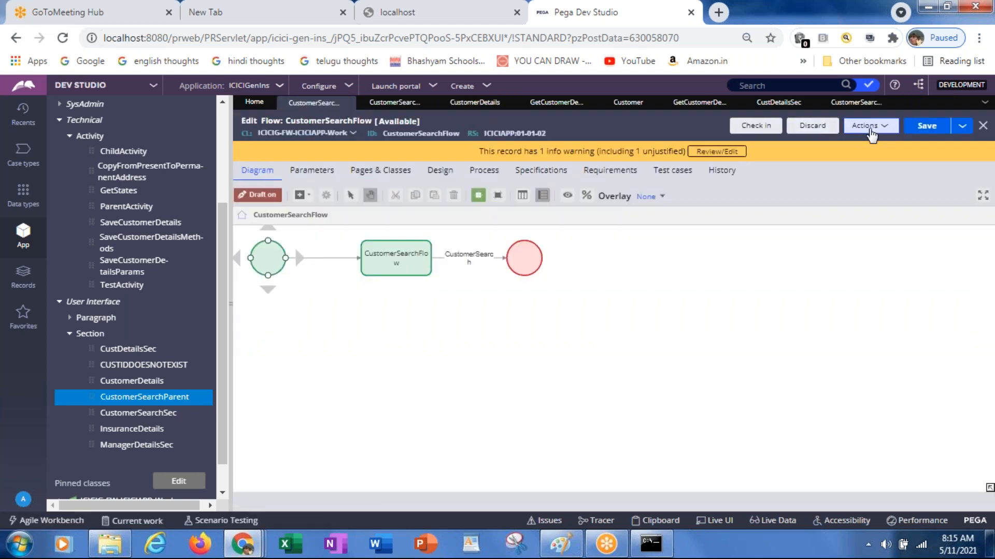
{"action": "left_click", "coordinate": [870, 125]}
{"action": "left_click", "coordinate": [814, 145]}
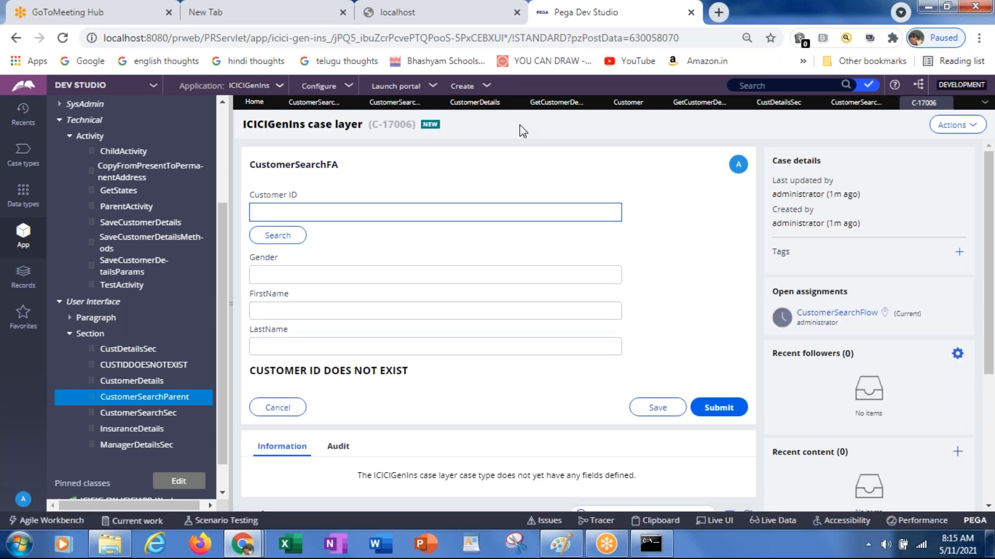
Step: Look up another customer's ID in the Customer data type's records, search for it in the new case, and check the returned details
{"action": "left_click", "coordinate": [629, 104]}
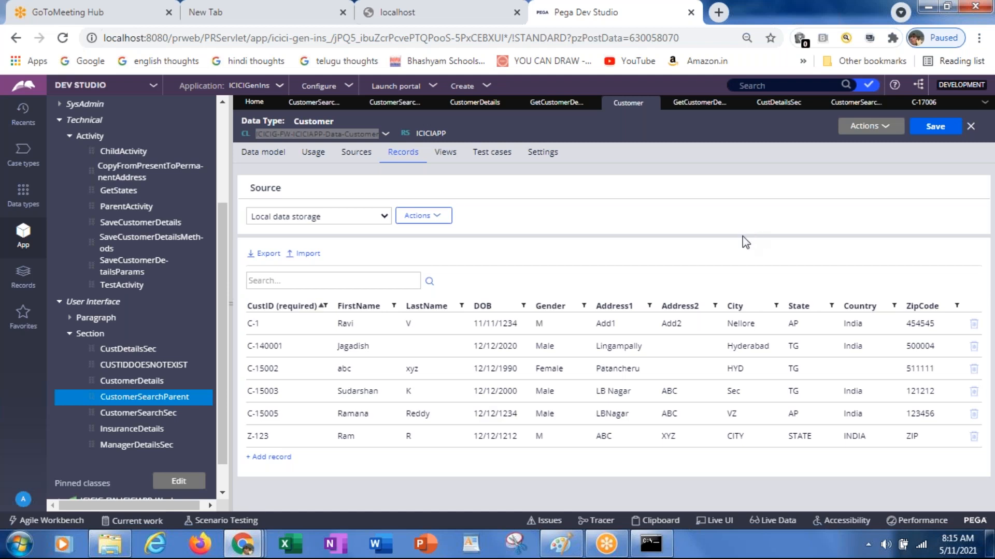
{"action": "left_click", "coordinate": [922, 106]}
{"action": "left_click", "coordinate": [261, 212]}
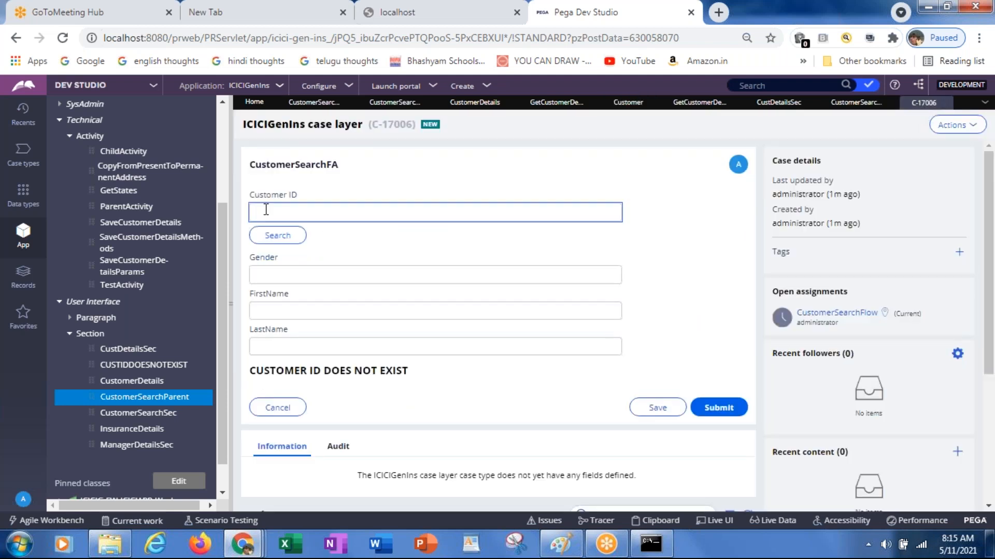
{"action": "type", "text": "z"}
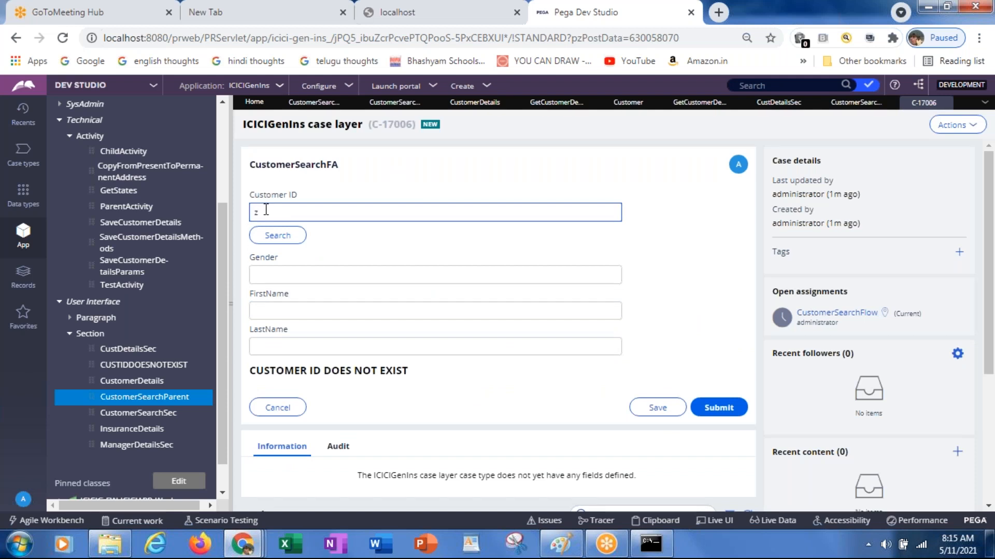
{"action": "type", "text": "-123"}
{"action": "left_click", "coordinate": [273, 236]}
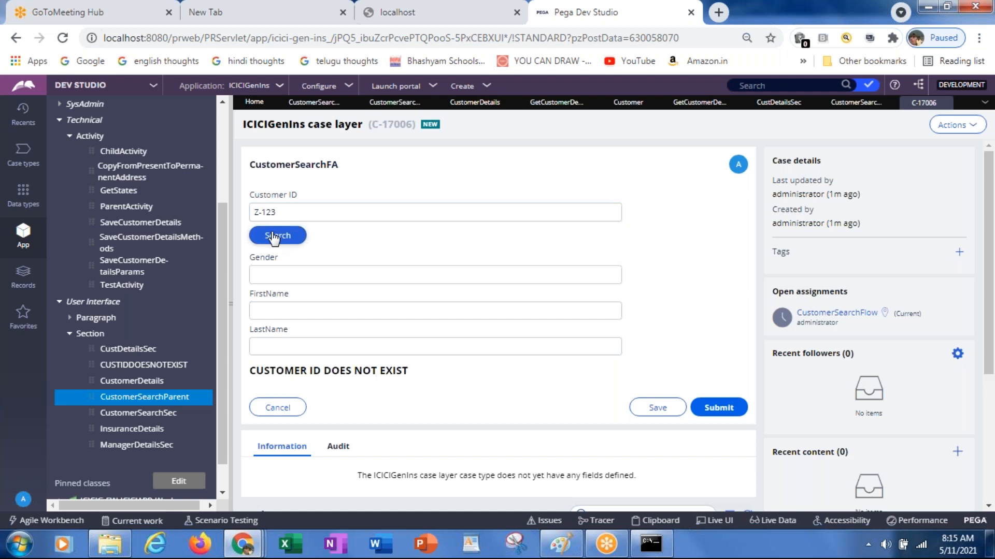
{"action": "left_click", "coordinate": [269, 311]}
{"action": "left_click", "coordinate": [280, 311]}
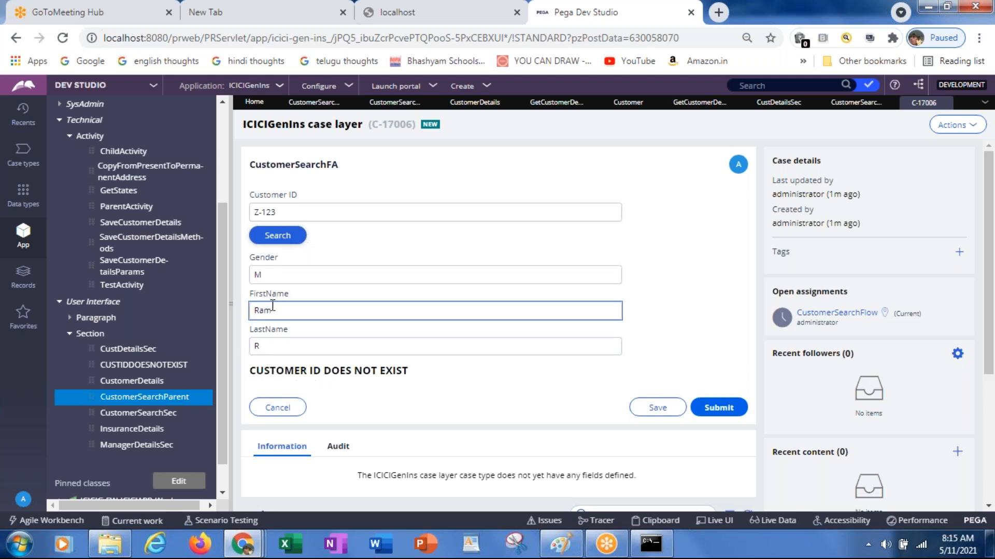
{"action": "left_click", "coordinate": [274, 274]}
{"action": "left_click", "coordinate": [275, 330]}
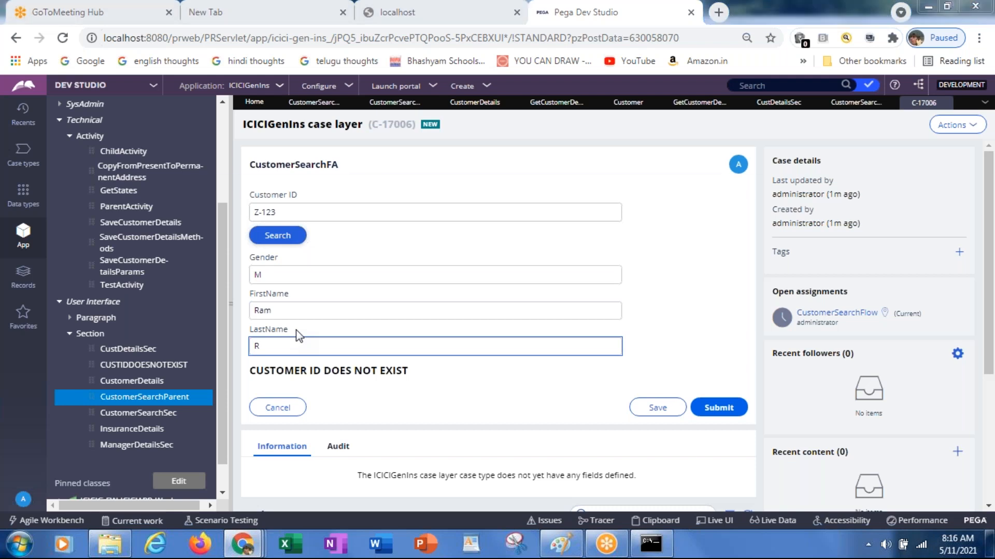
{"action": "key", "text": "alt+Tab"}
{"action": "key", "text": "alt+Tab"}
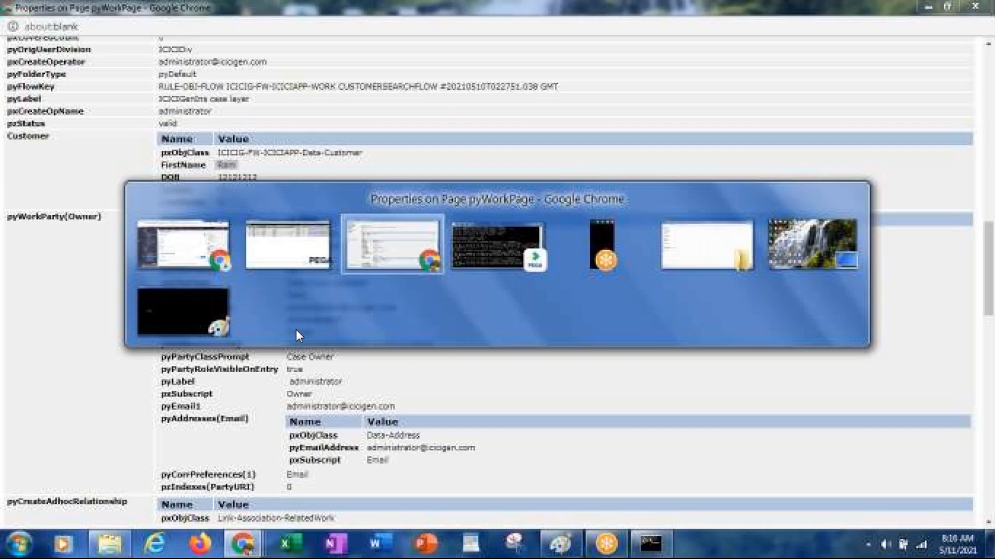
{"action": "key", "text": "alt+Tab"}
{"action": "key", "text": "alt+Tab"}
{"action": "key", "text": "alt+Tab"}
{"action": "key", "text": "alt+Tab"}
{"action": "key", "text": "alt+Tab"}
{"action": "key", "text": "alt+Tab"}
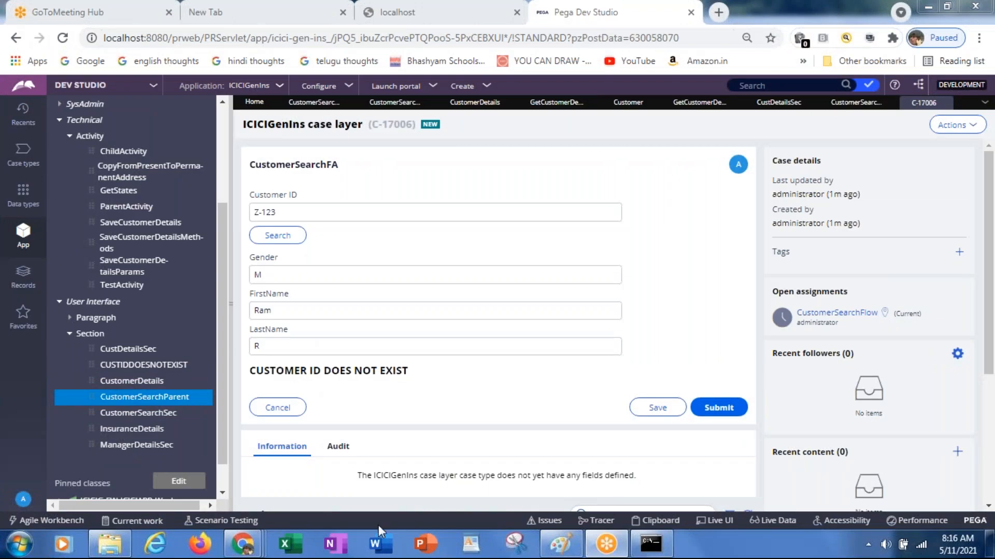